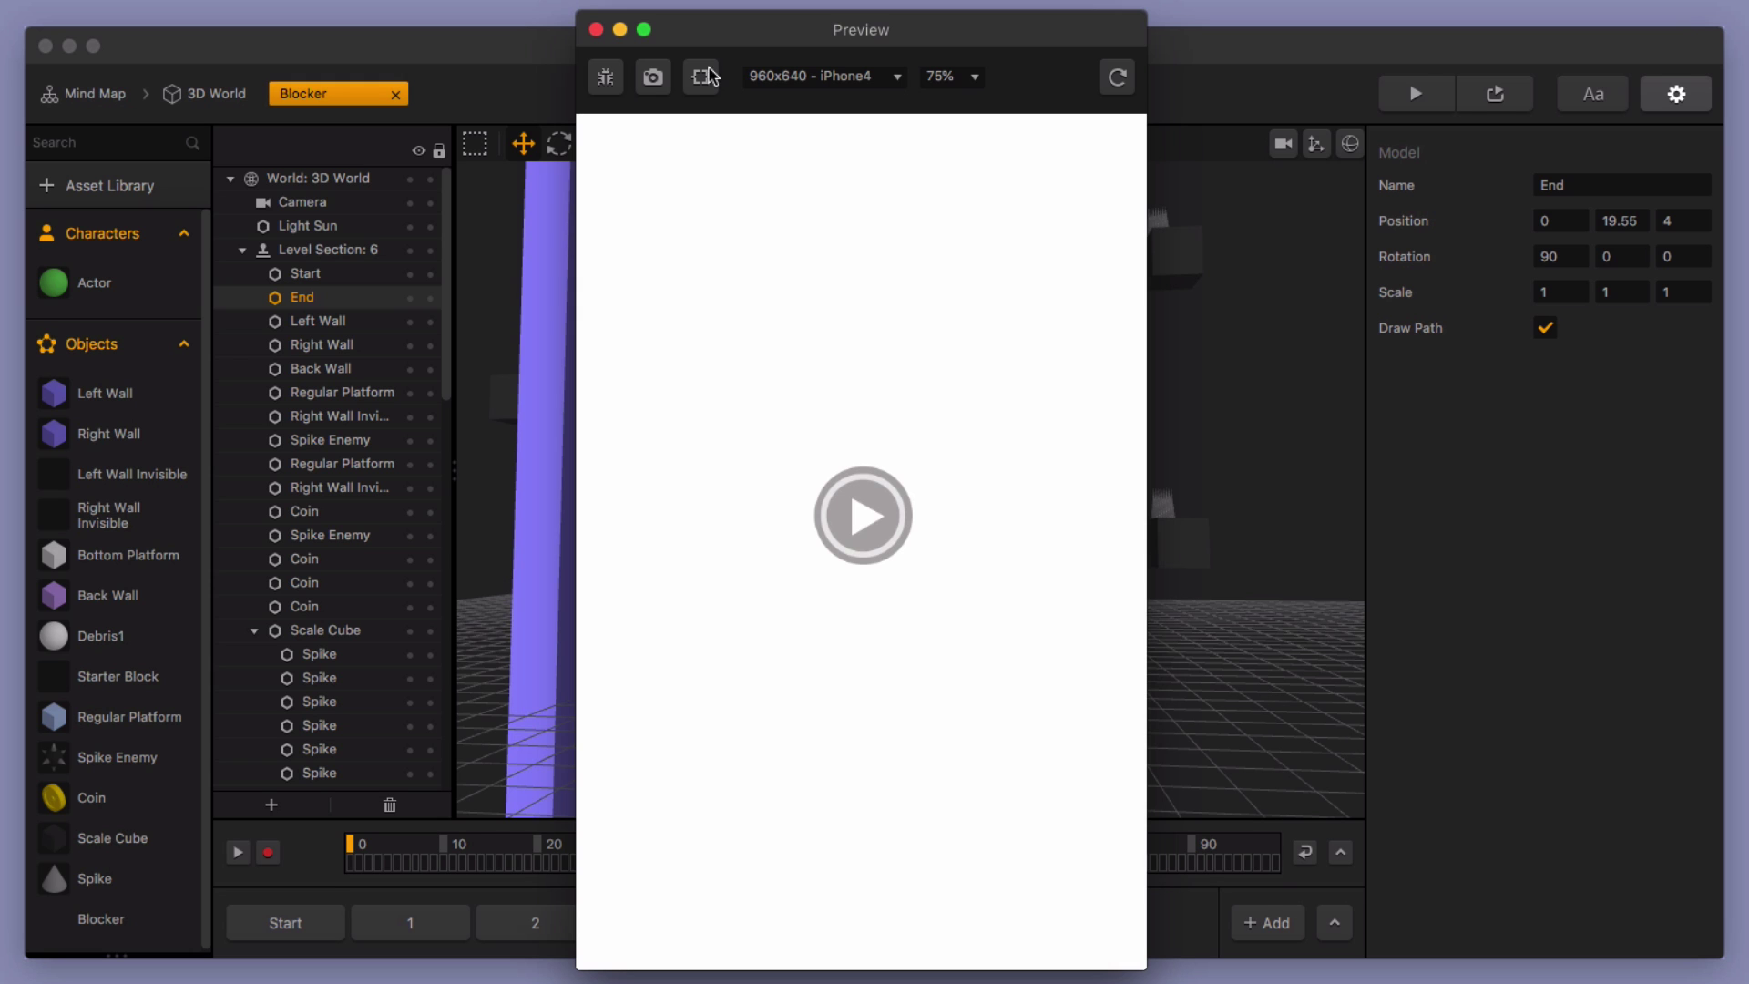
# Close the preview and open the Start level section to examine the area around the green actor ball
pyautogui.click(596, 30)
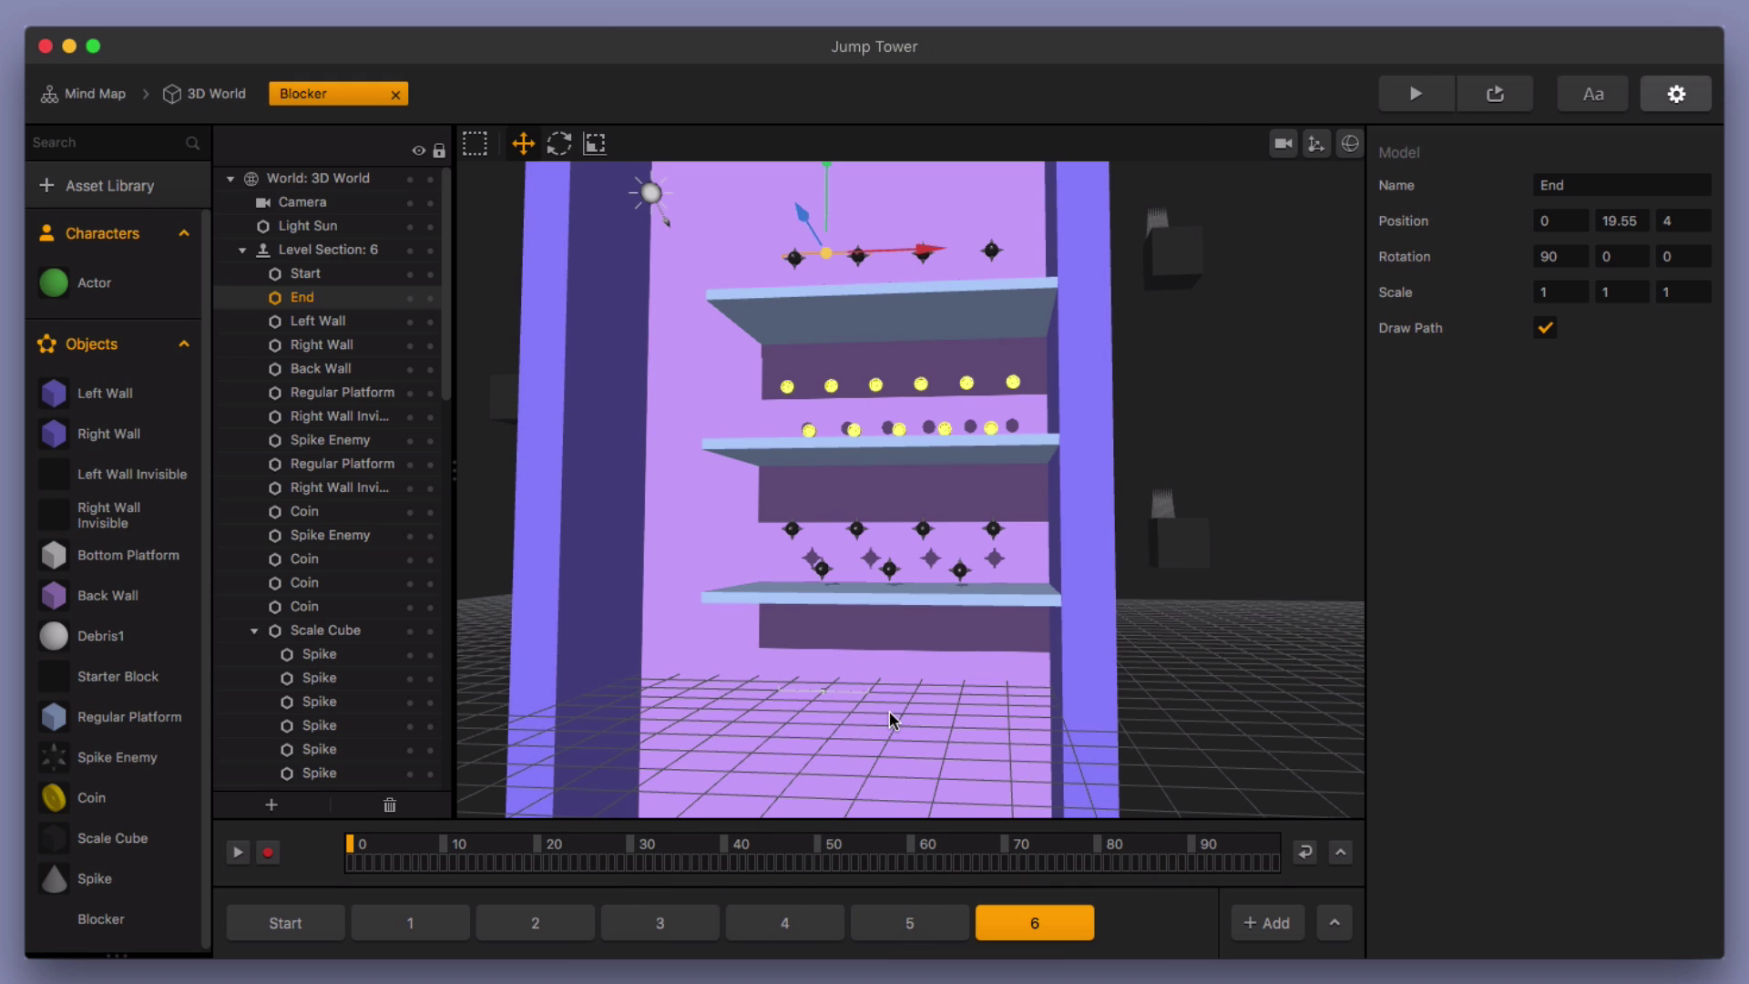
pyautogui.click(321, 936)
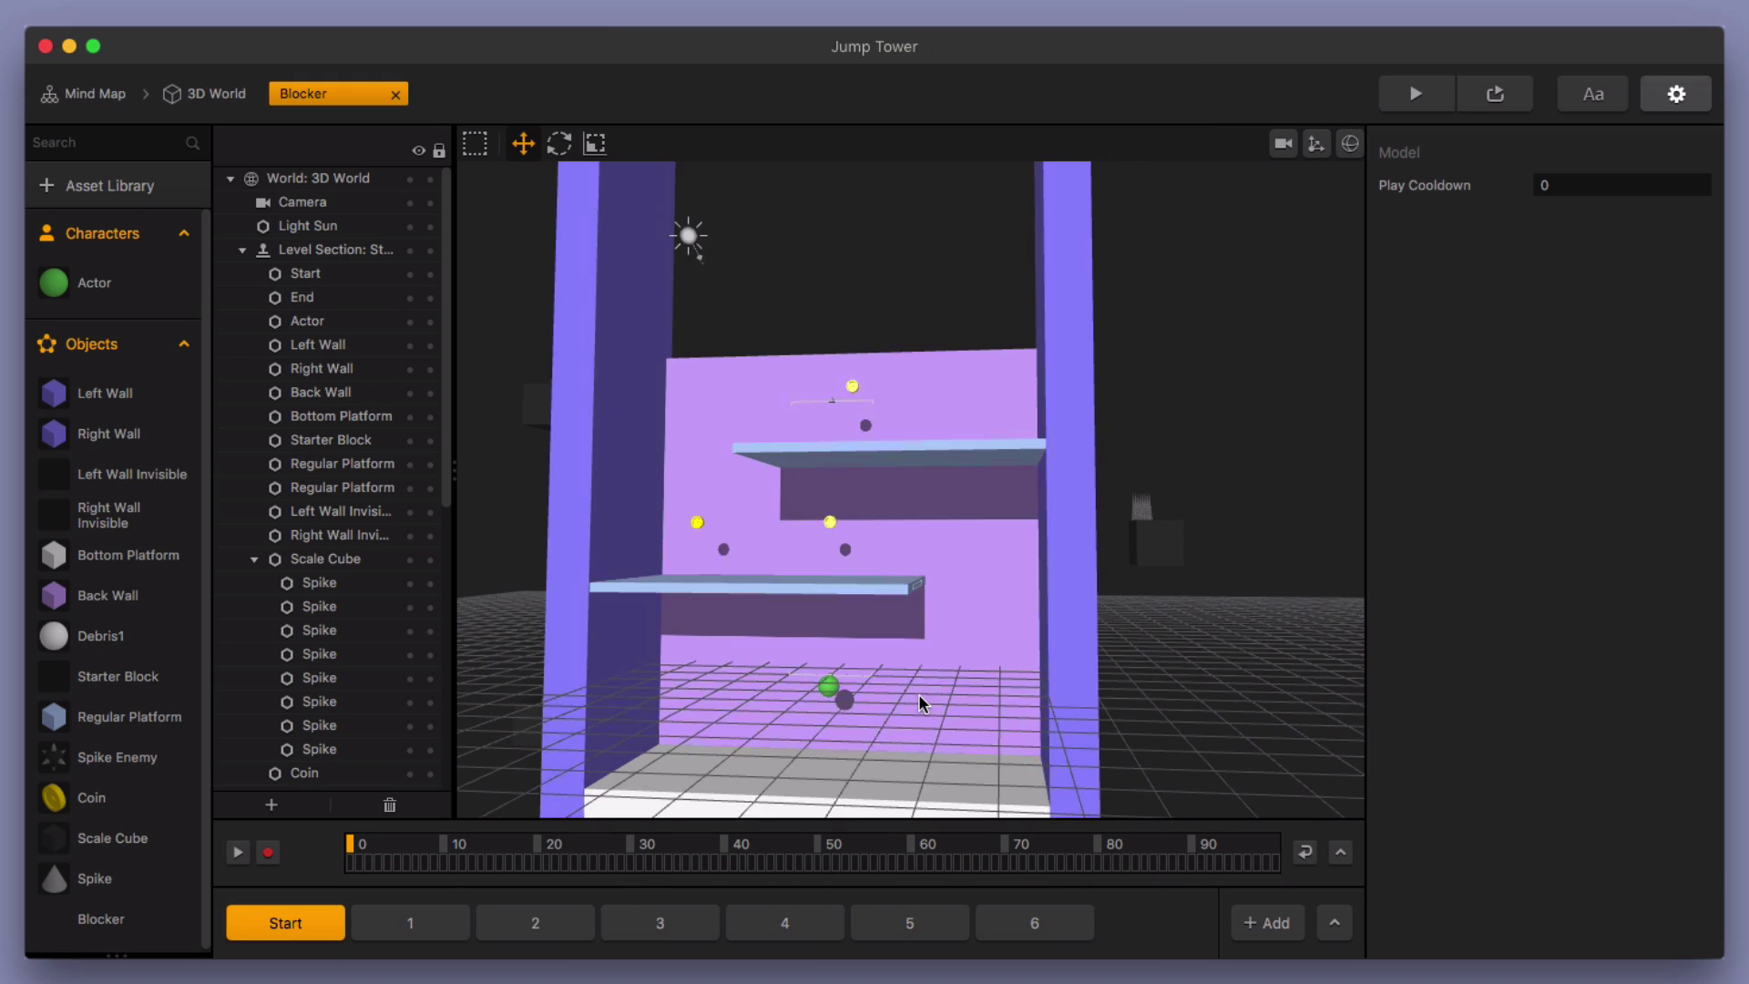
pyautogui.scroll(5, 938, 511)
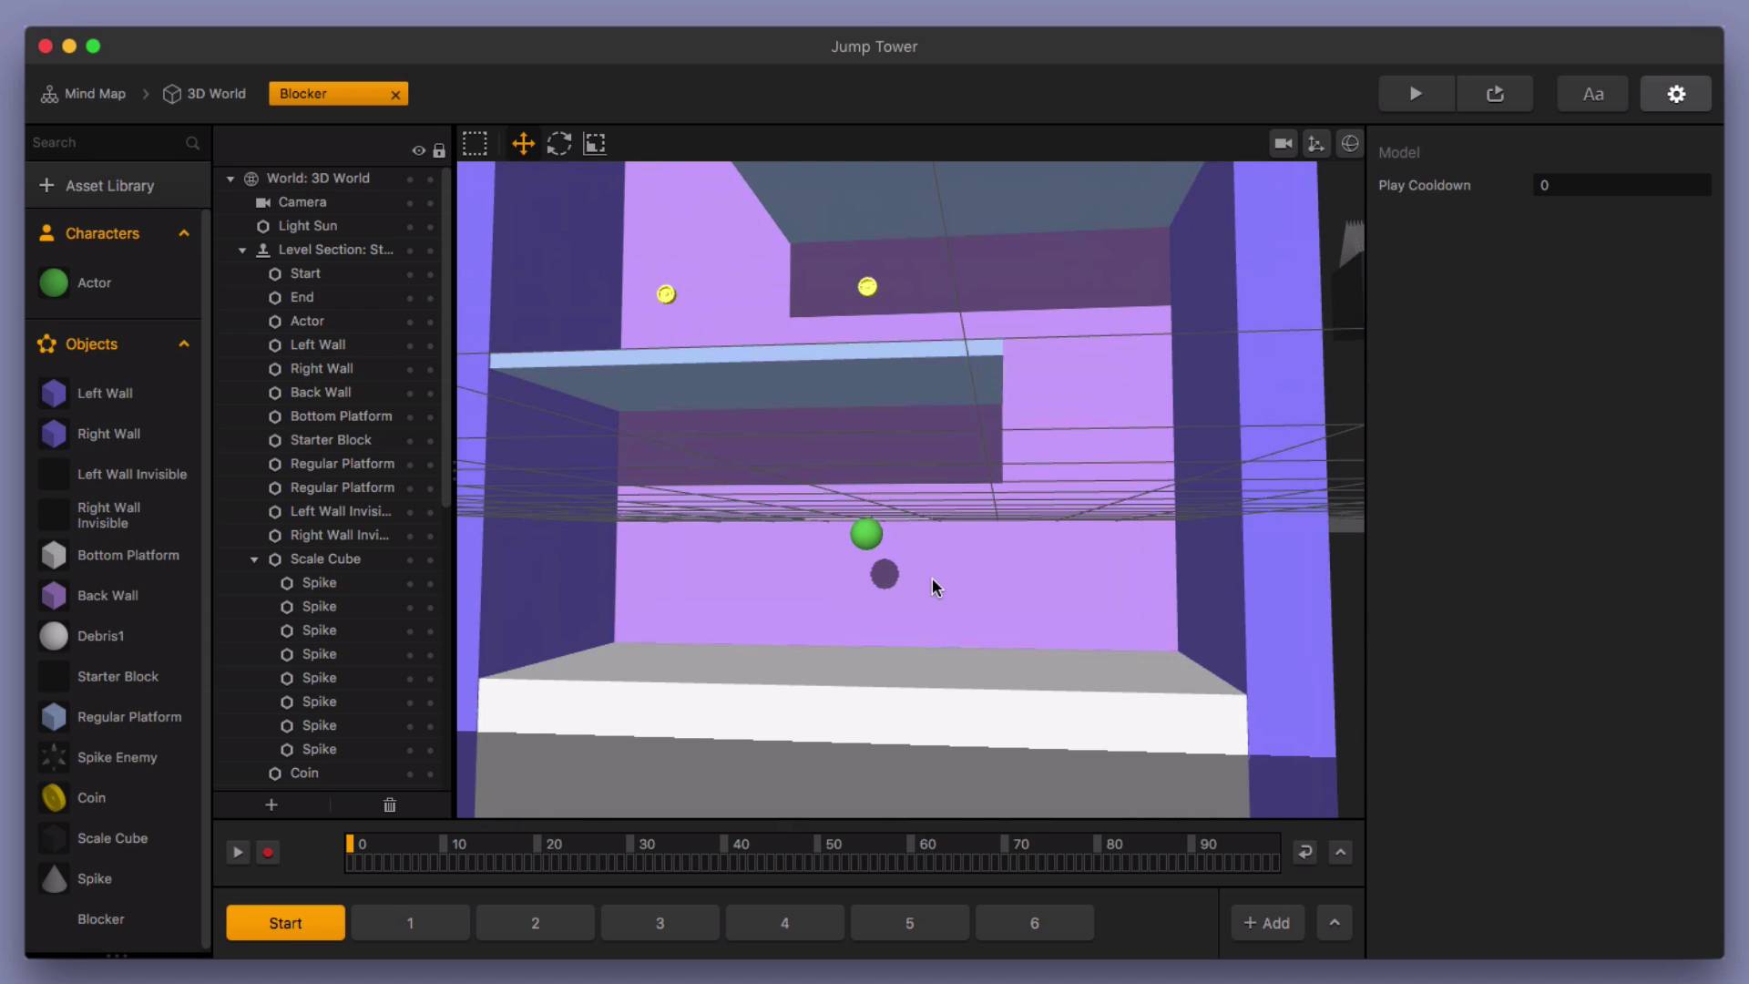
pyautogui.scroll(-3, 960, 565)
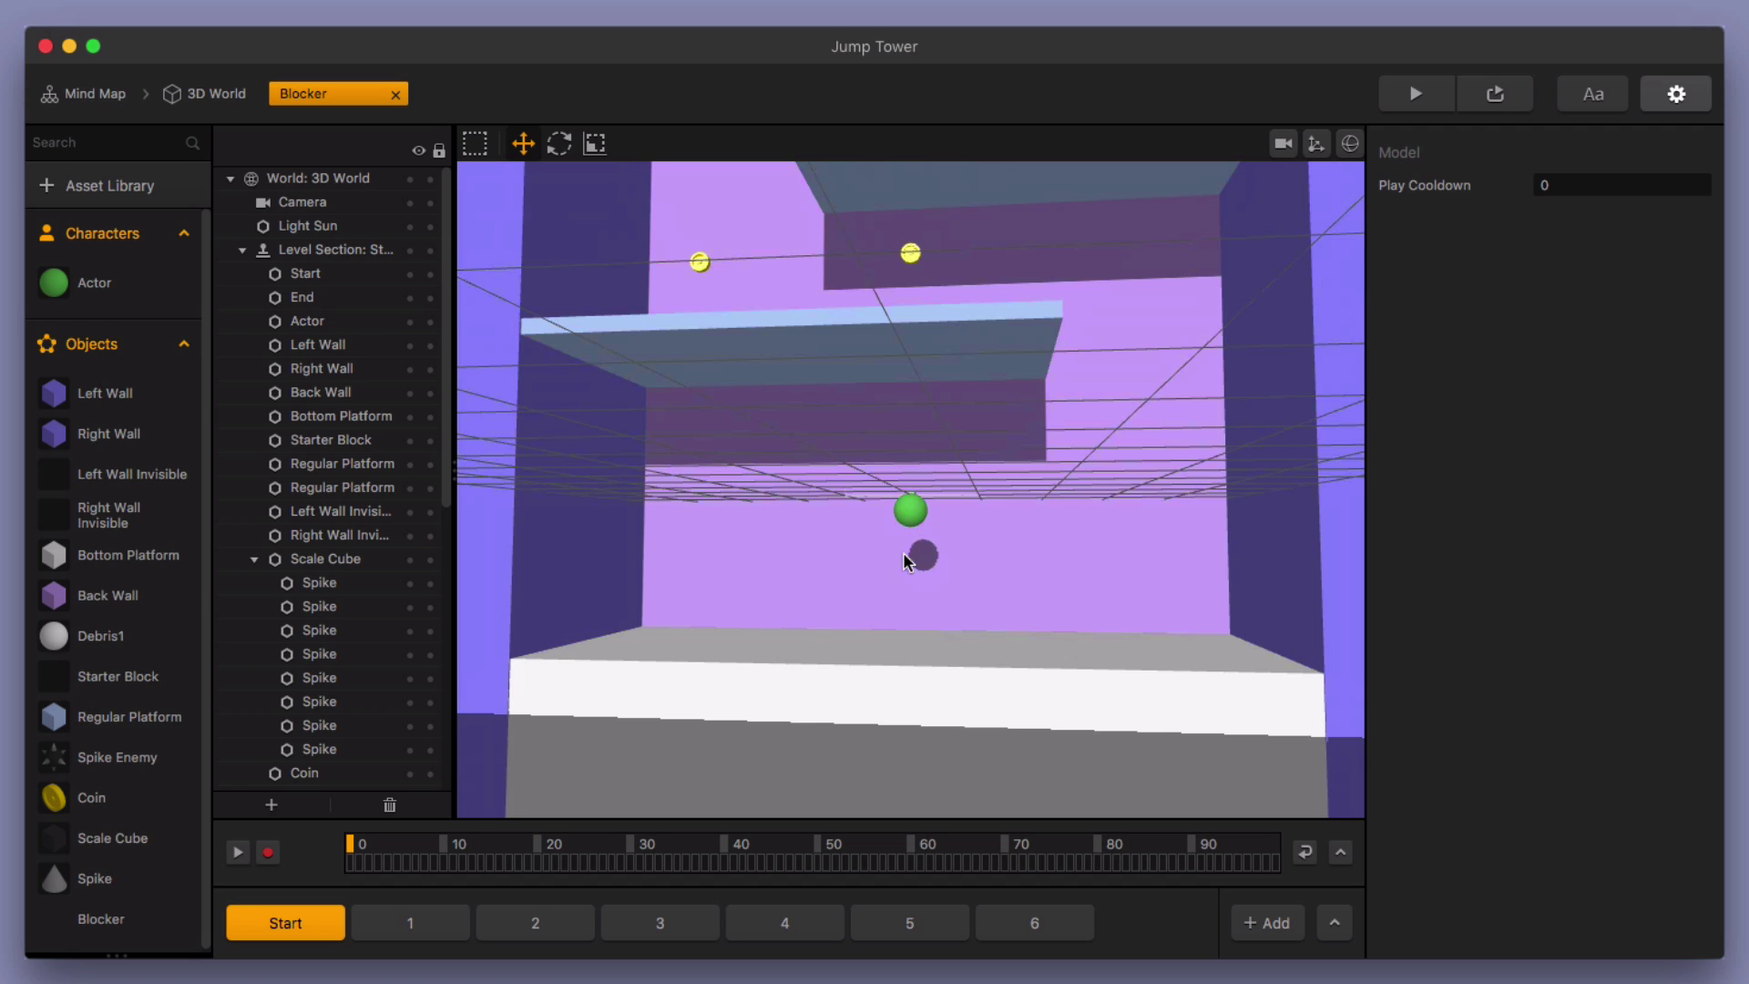
pyautogui.moveTo(1304, 608); pyautogui.dragTo(1121, 609, button='middle')
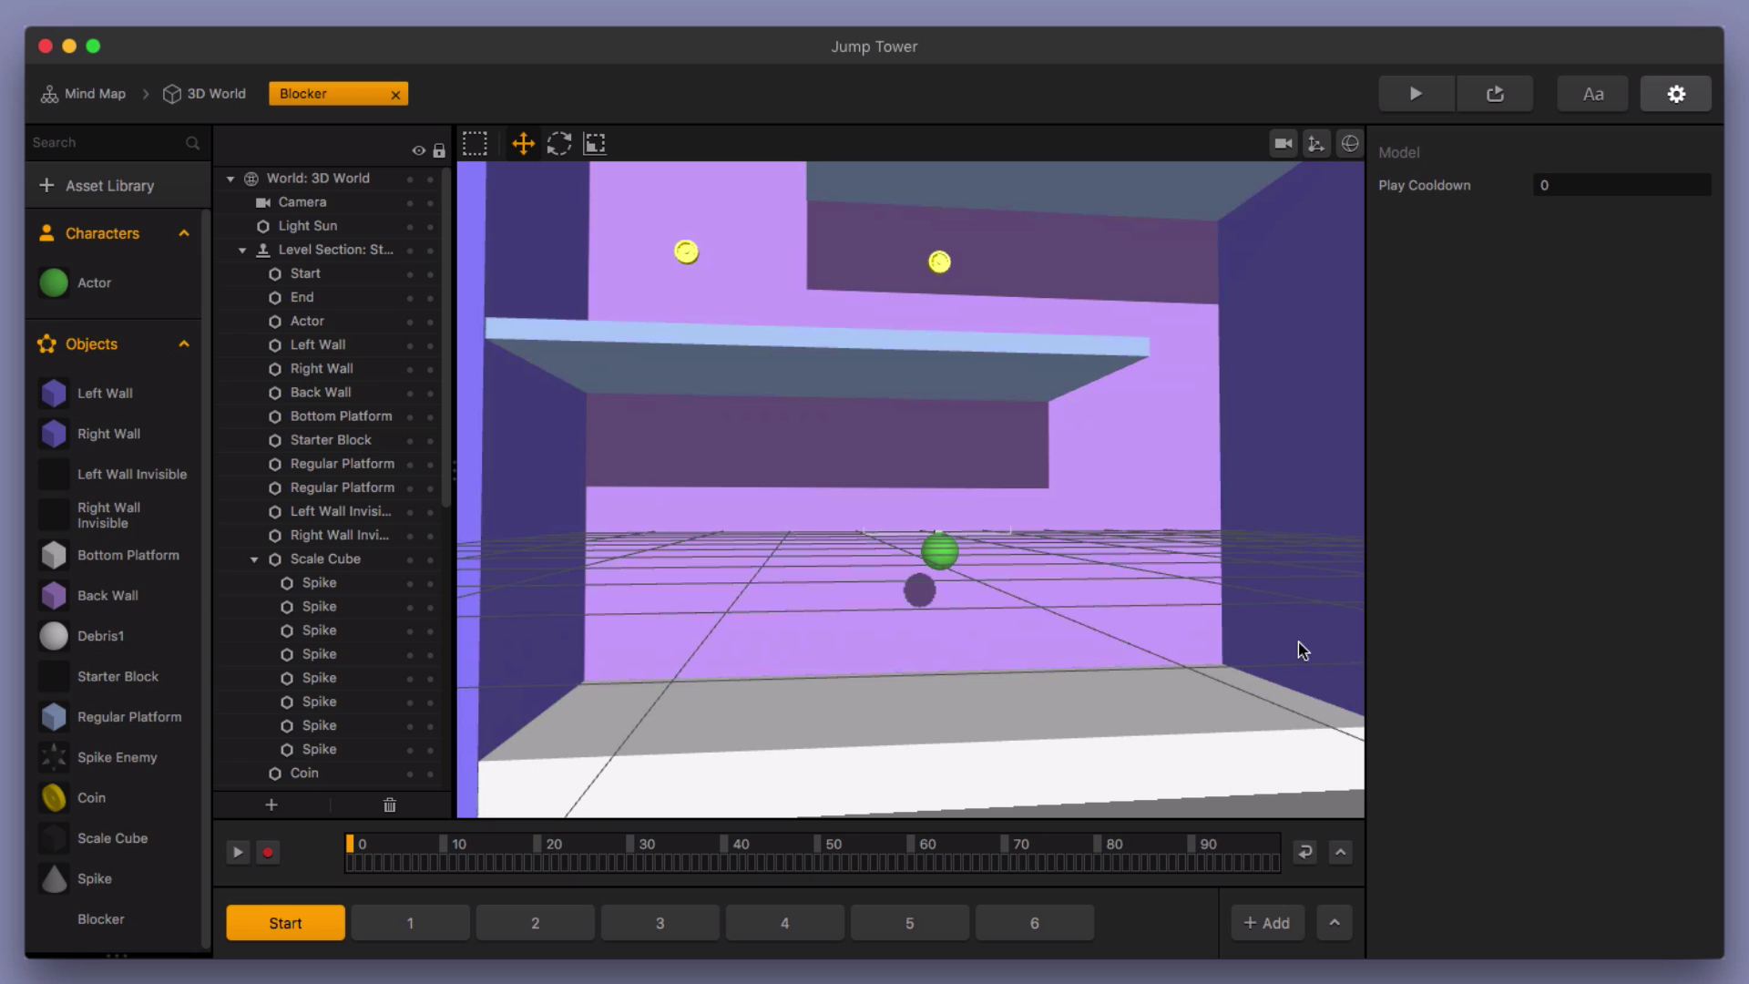
pyautogui.scroll(-3, 1027, 674)
pyautogui.scroll(5, 1007, 642)
pyautogui.moveTo(977, 574)
pyautogui.mouseDown(button='middle')
pyautogui.moveTo(971, 695)
pyautogui.moveTo(1011, 488)
pyautogui.moveTo(1011, 523)
pyautogui.moveTo(971, 555)
pyautogui.mouseUp(button='middle')
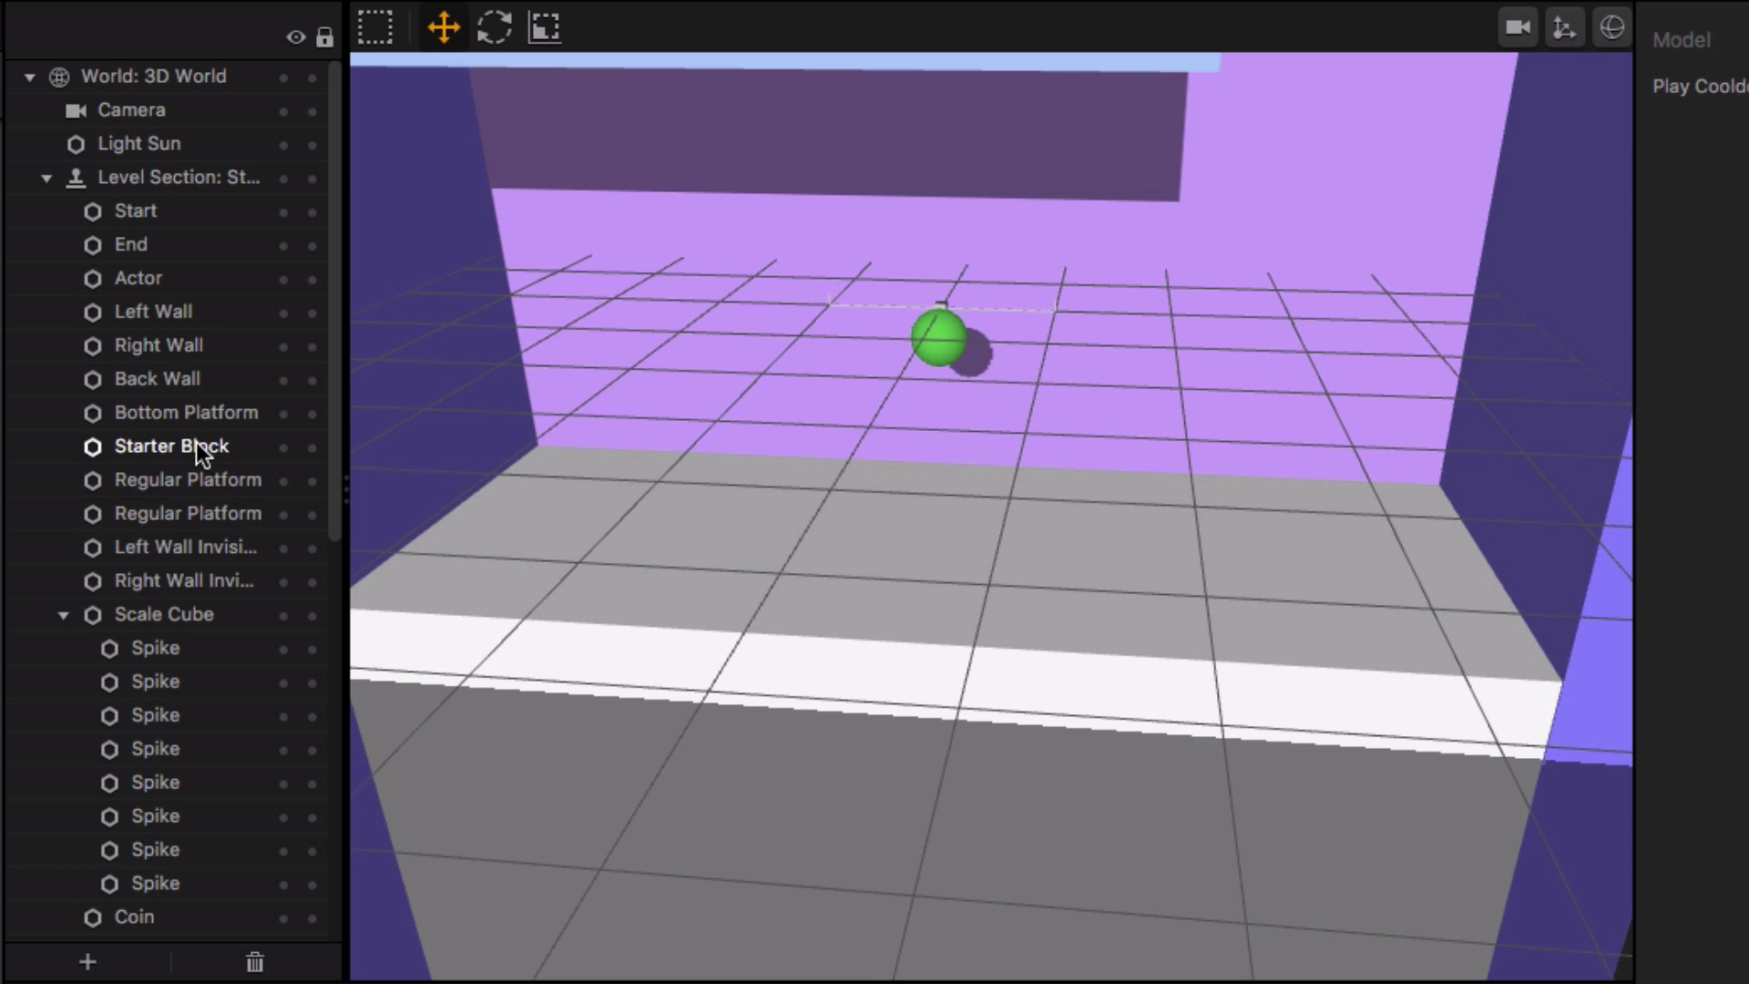
# Select the Starter Block and display the physics shapes to examine the block beneath the actor
pyautogui.click(347, 437)
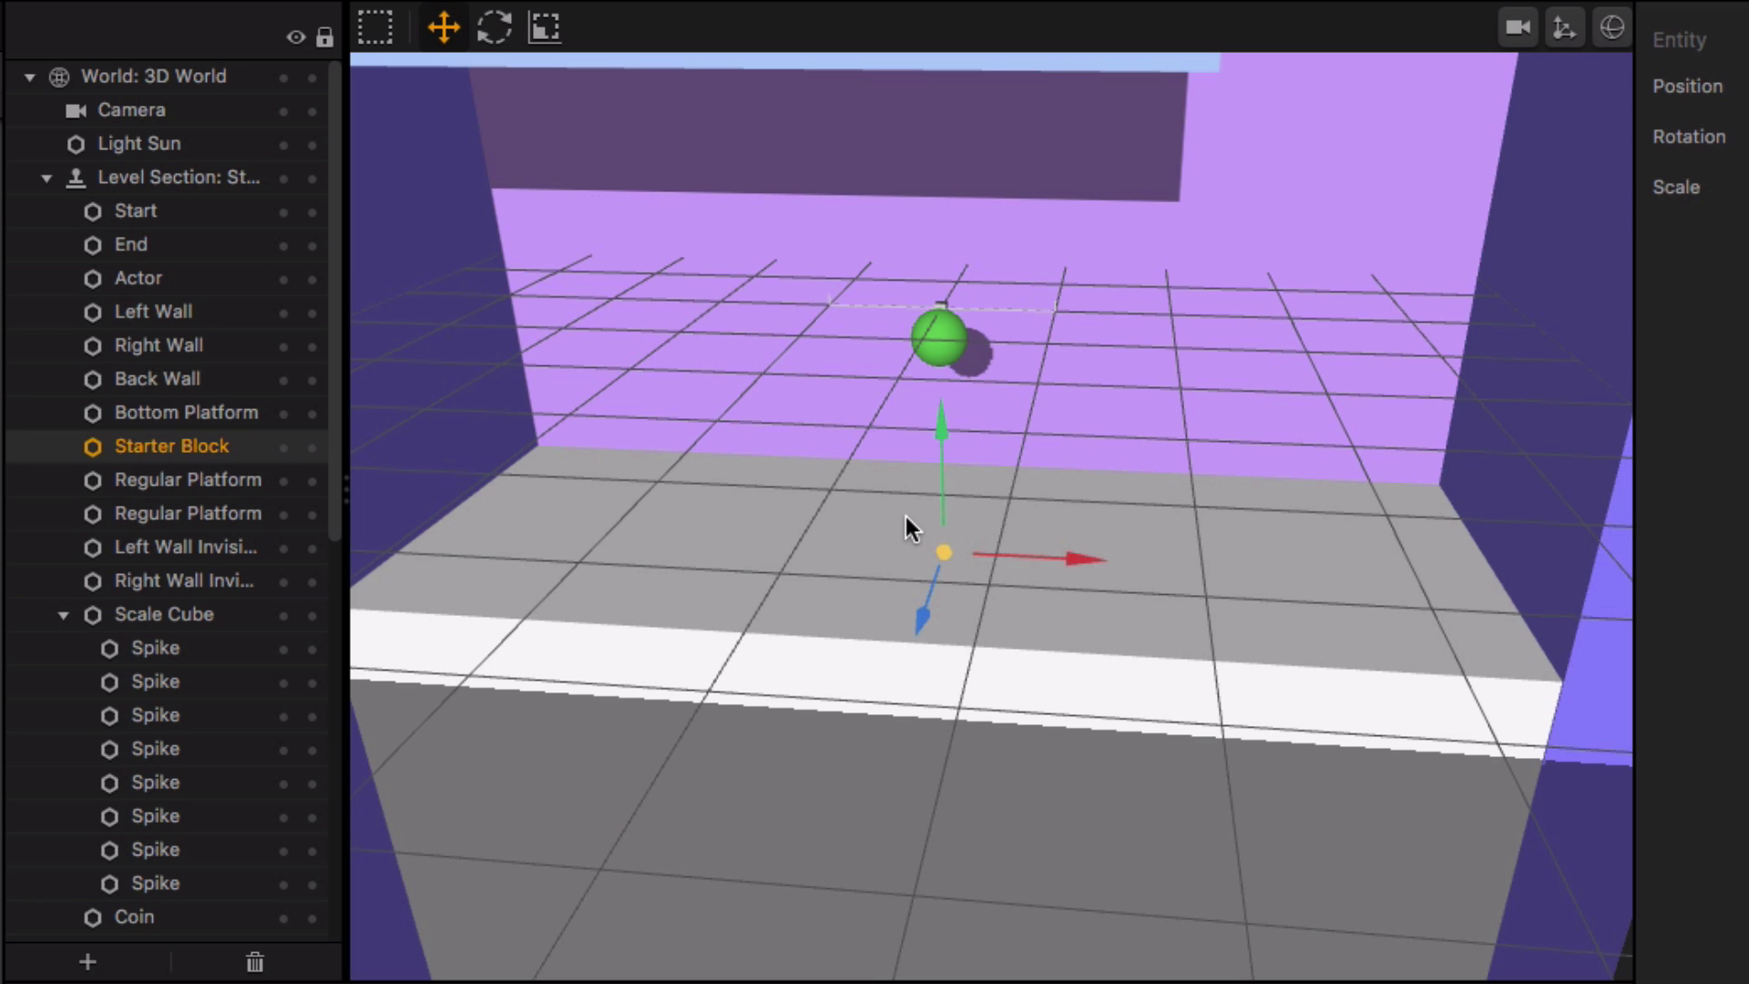
pyautogui.click(1609, 29)
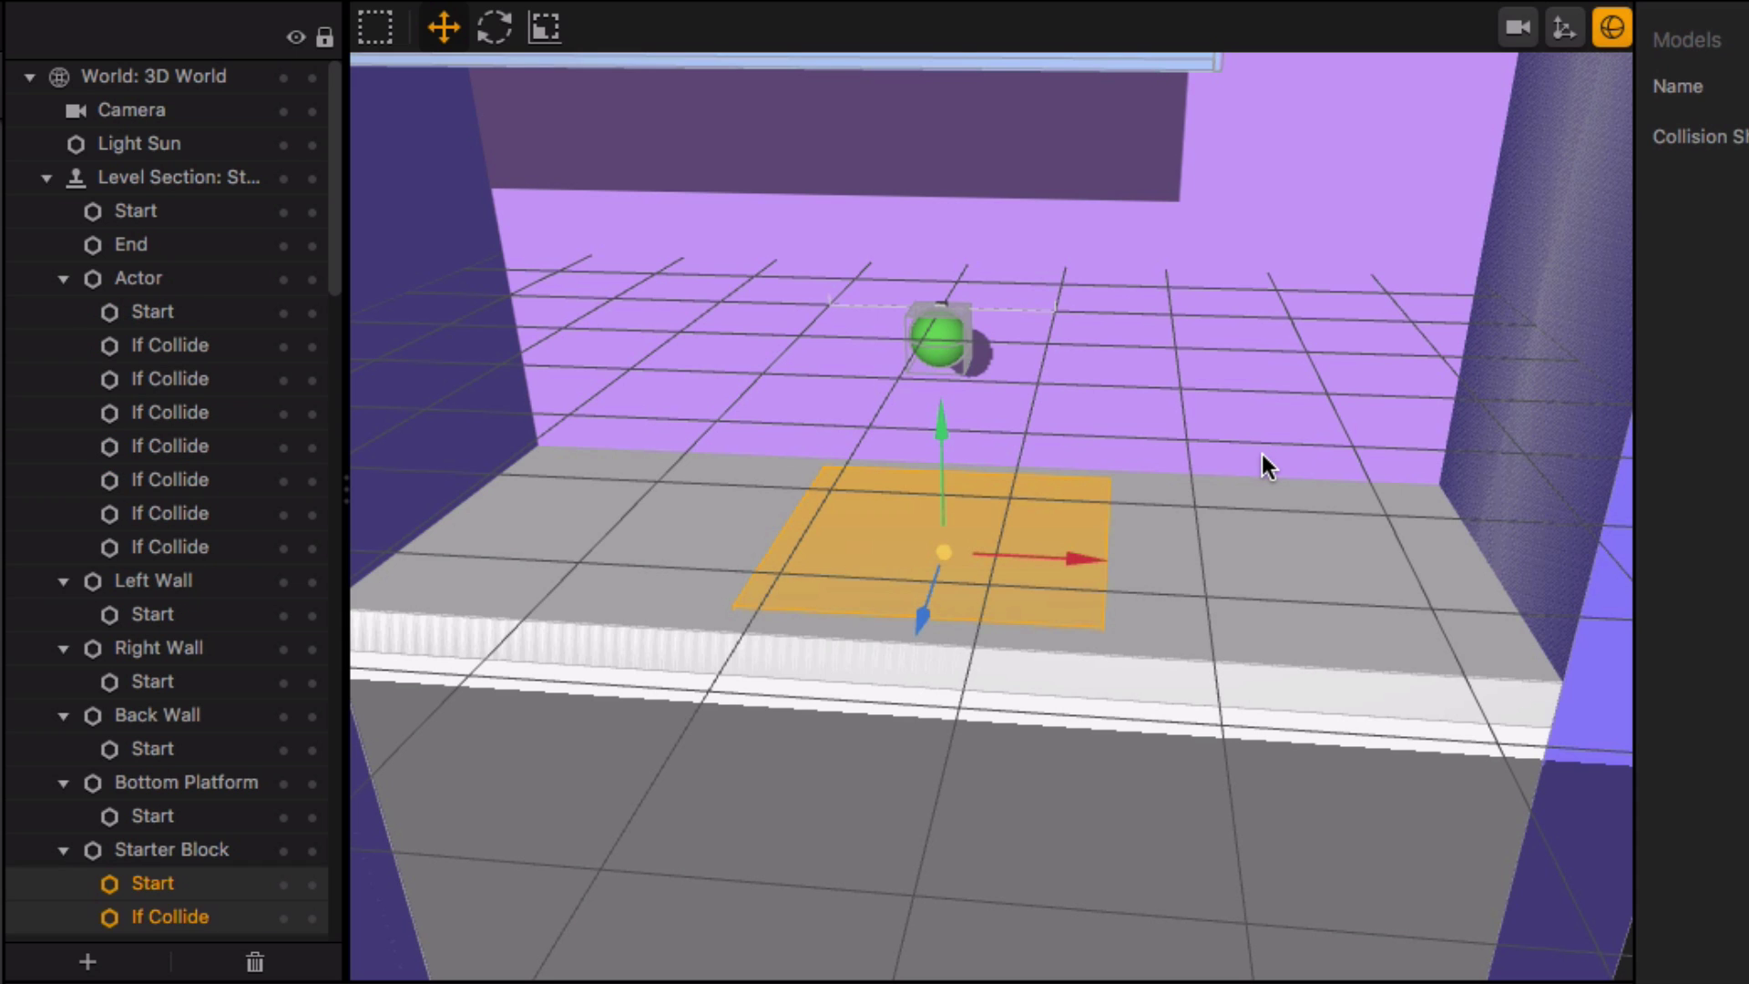
pyautogui.scroll(10, 954, 630)
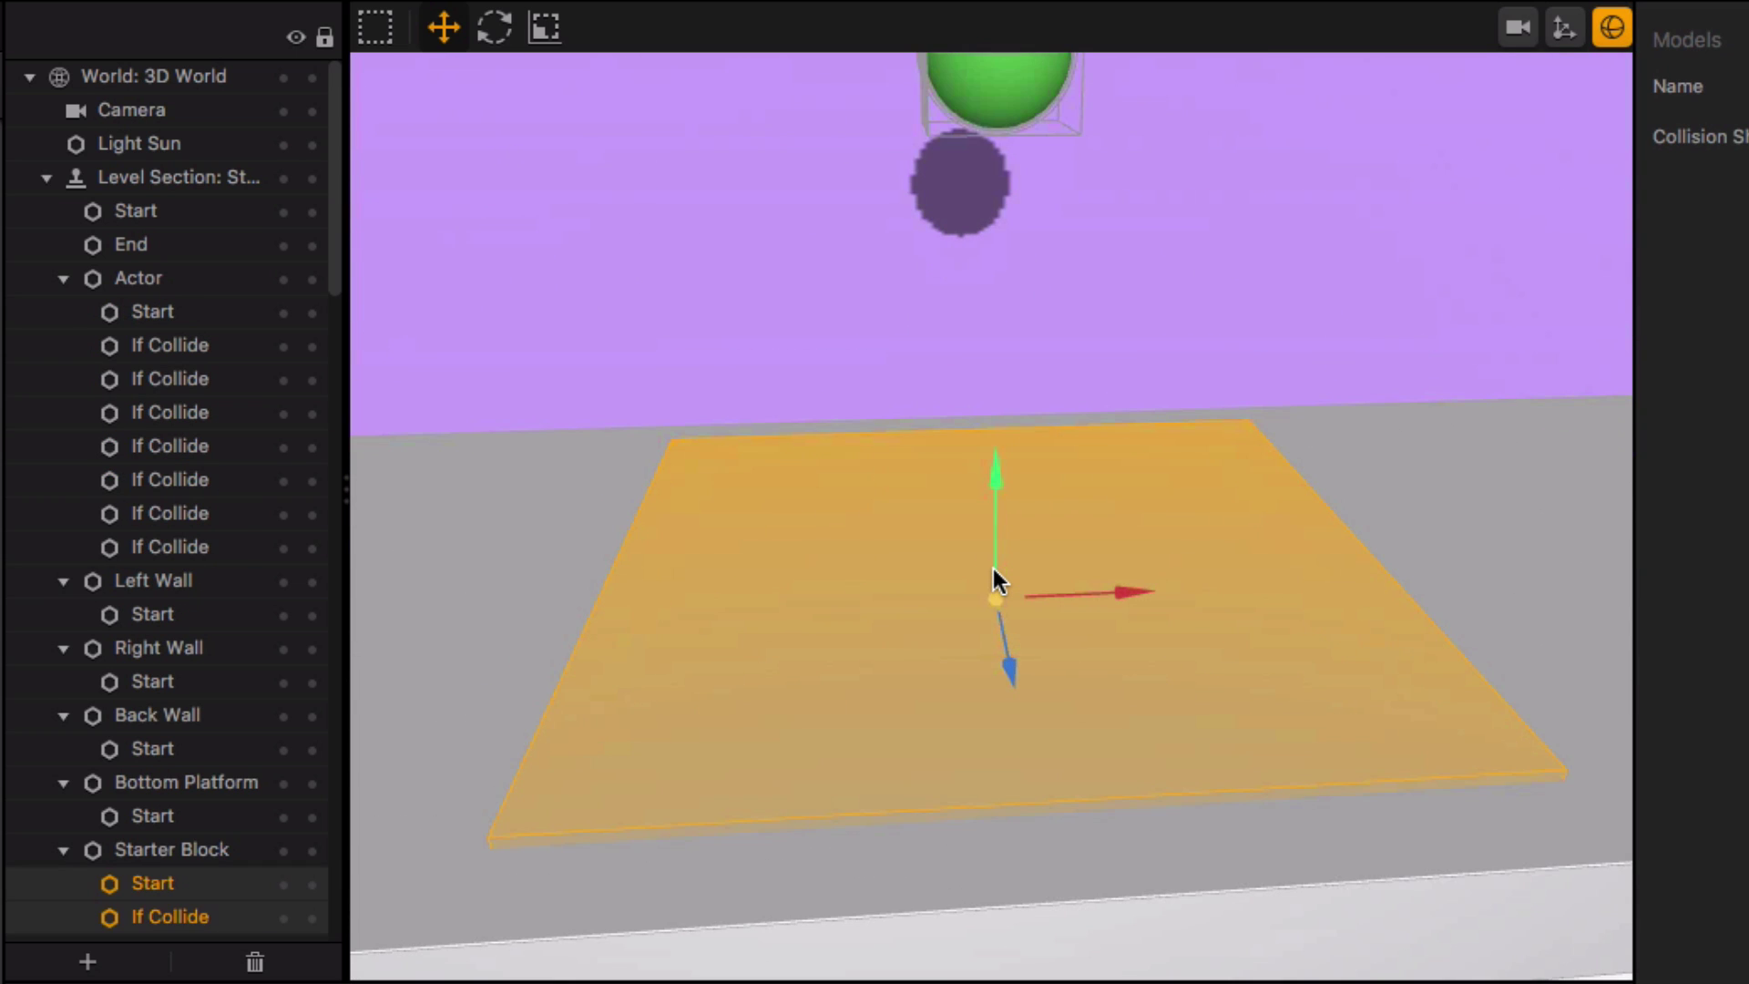
pyautogui.scroll(-5, 993, 569)
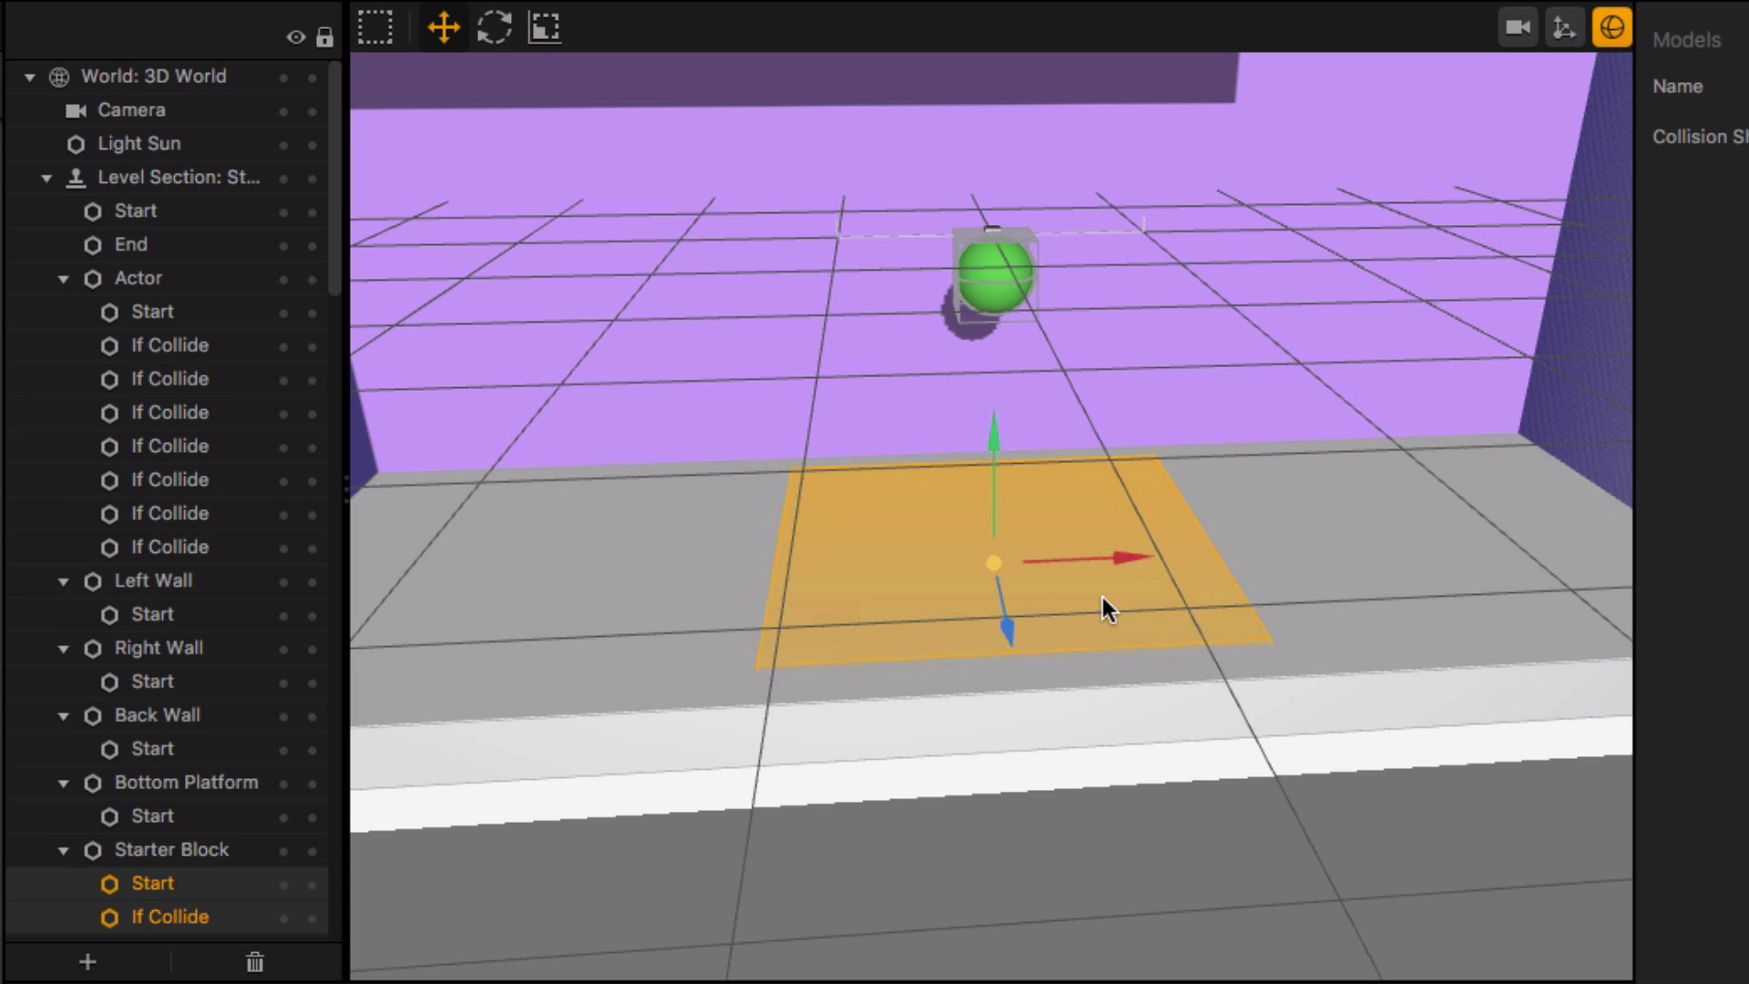
pyautogui.scroll(-5, 1102, 597)
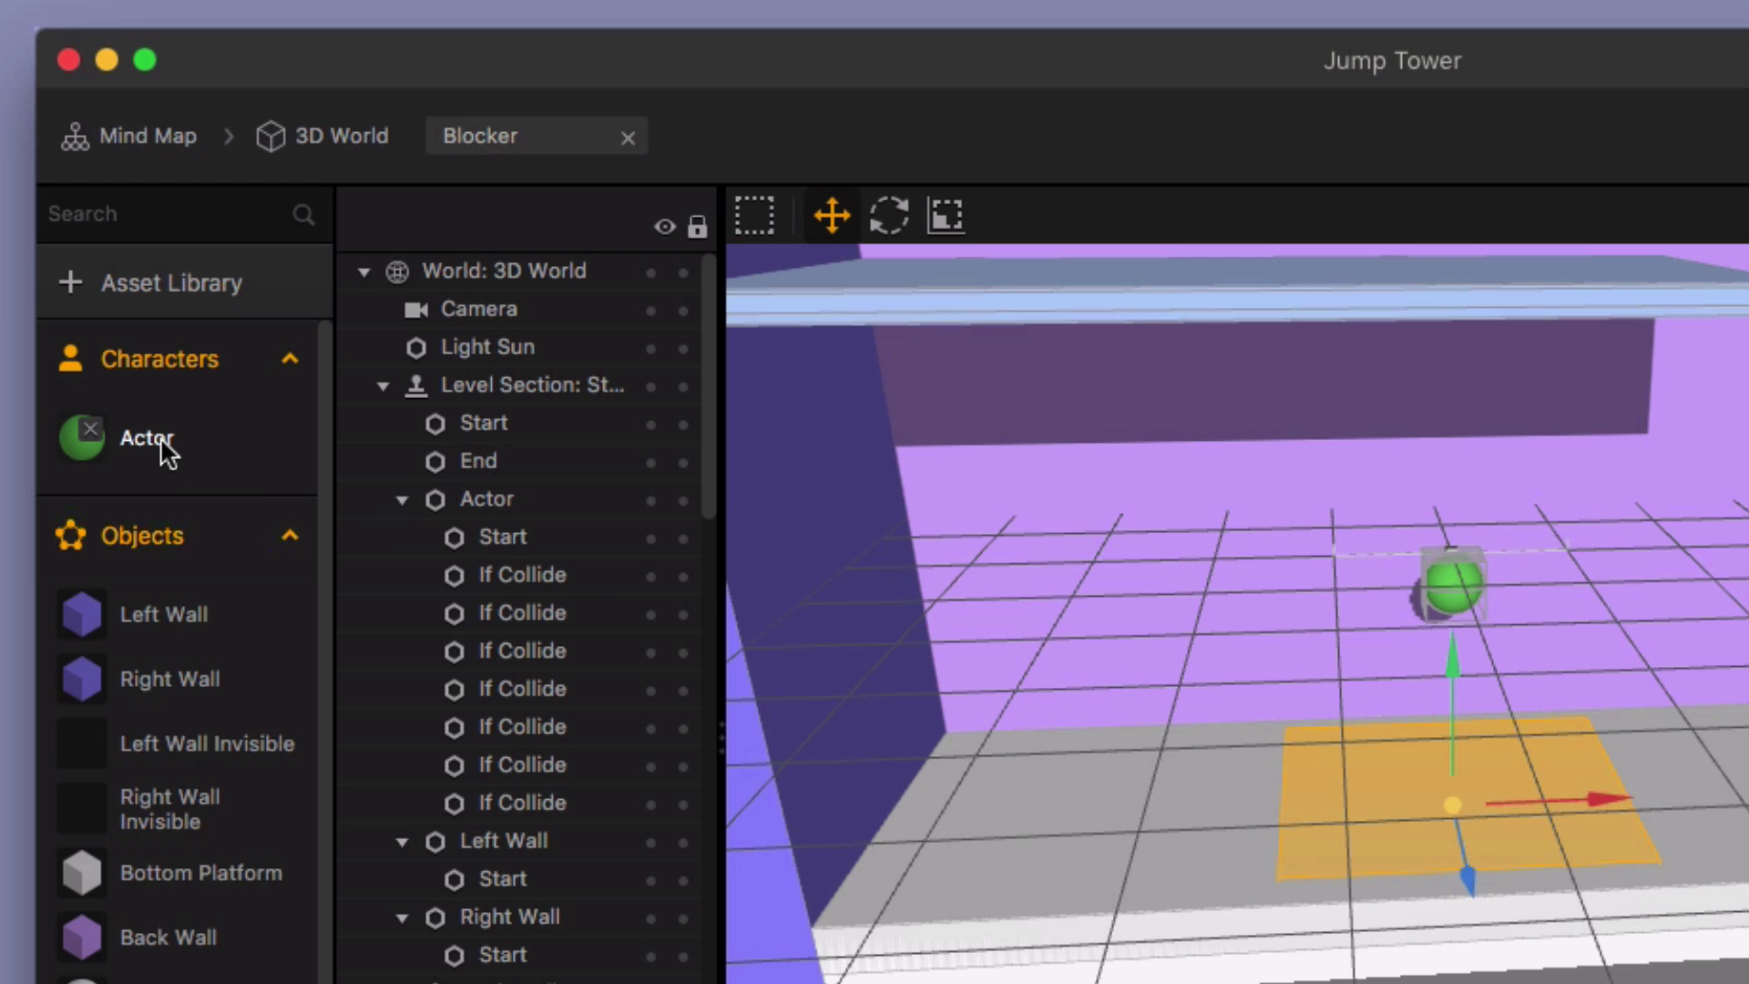
# Open the Actor's node graph and inspect the second-lowest If Collide node's affected asset and its connected Move node's speed
pyautogui.doubleClick(161, 442)
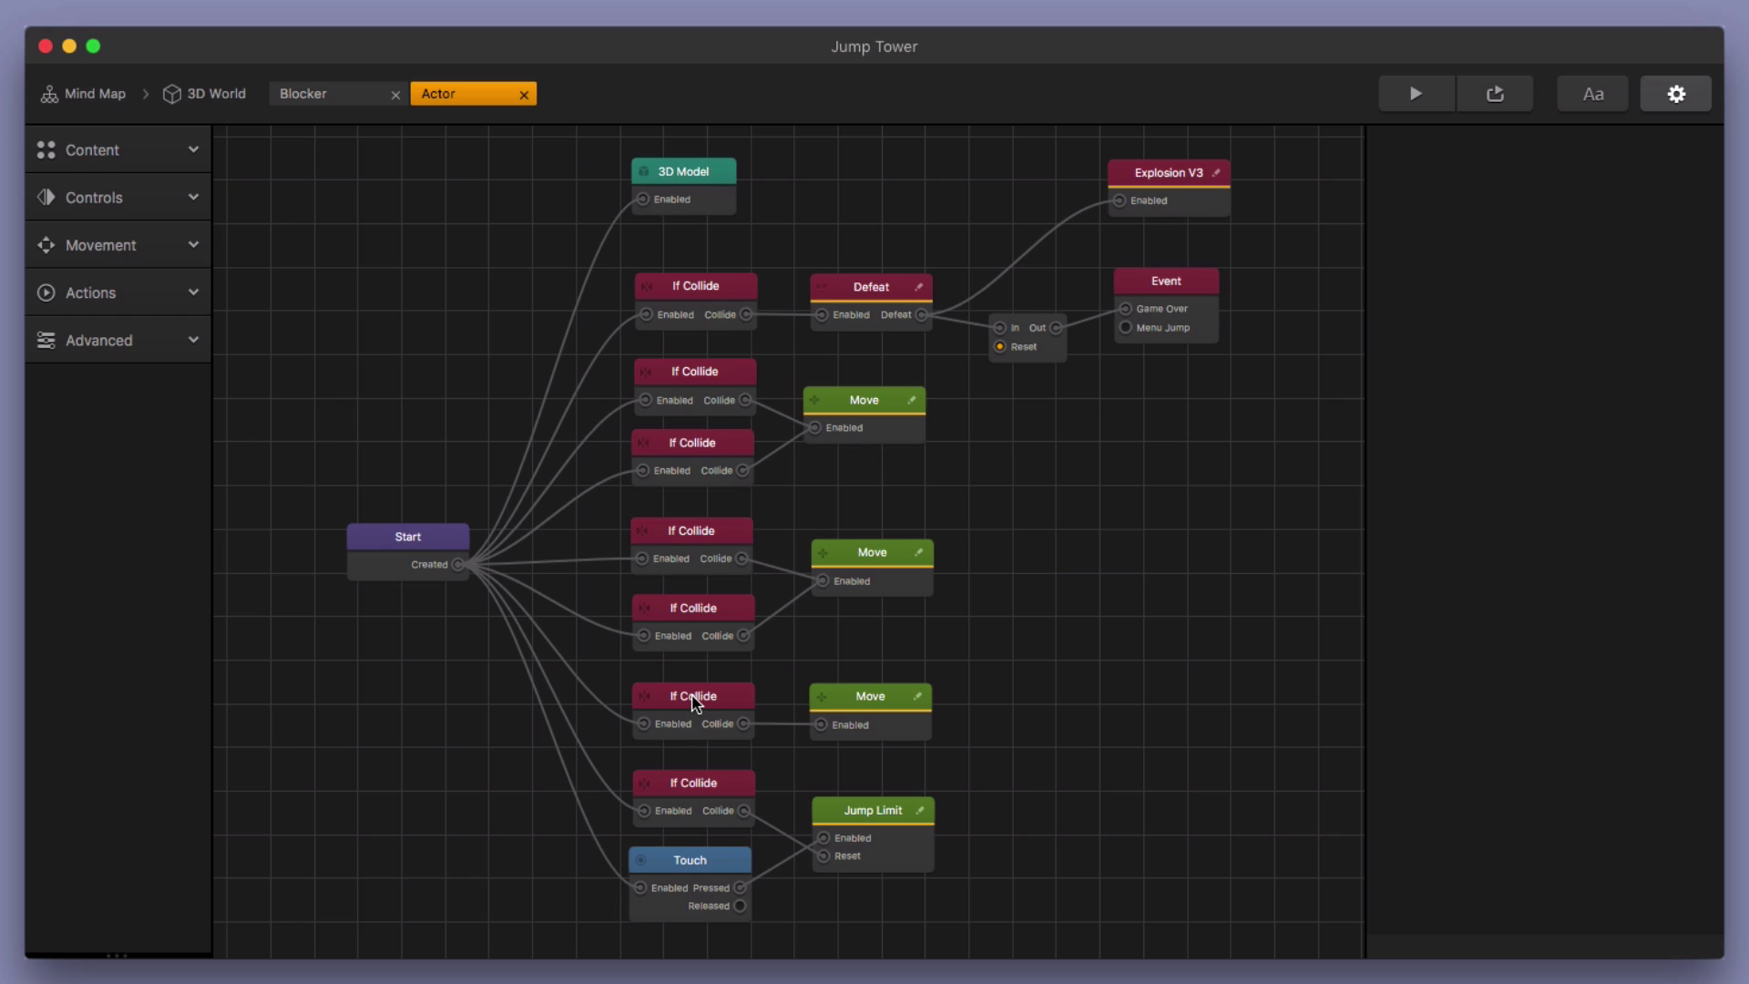
pyautogui.click(694, 700)
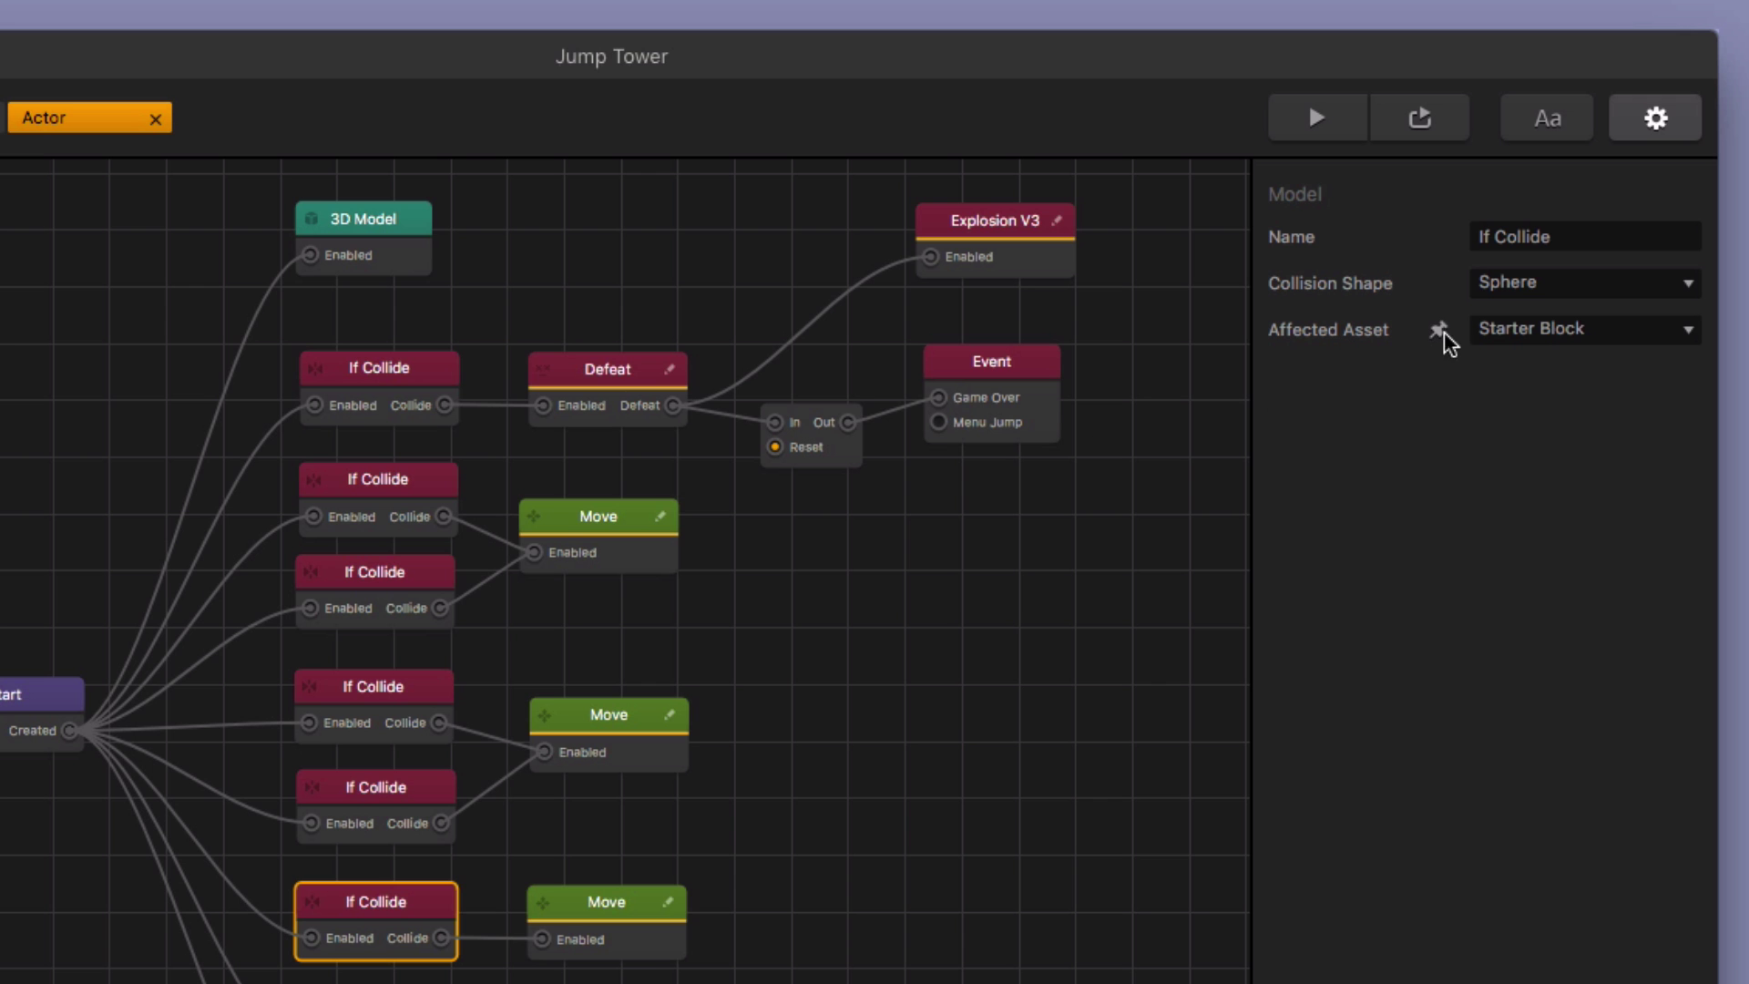
pyautogui.click(594, 927)
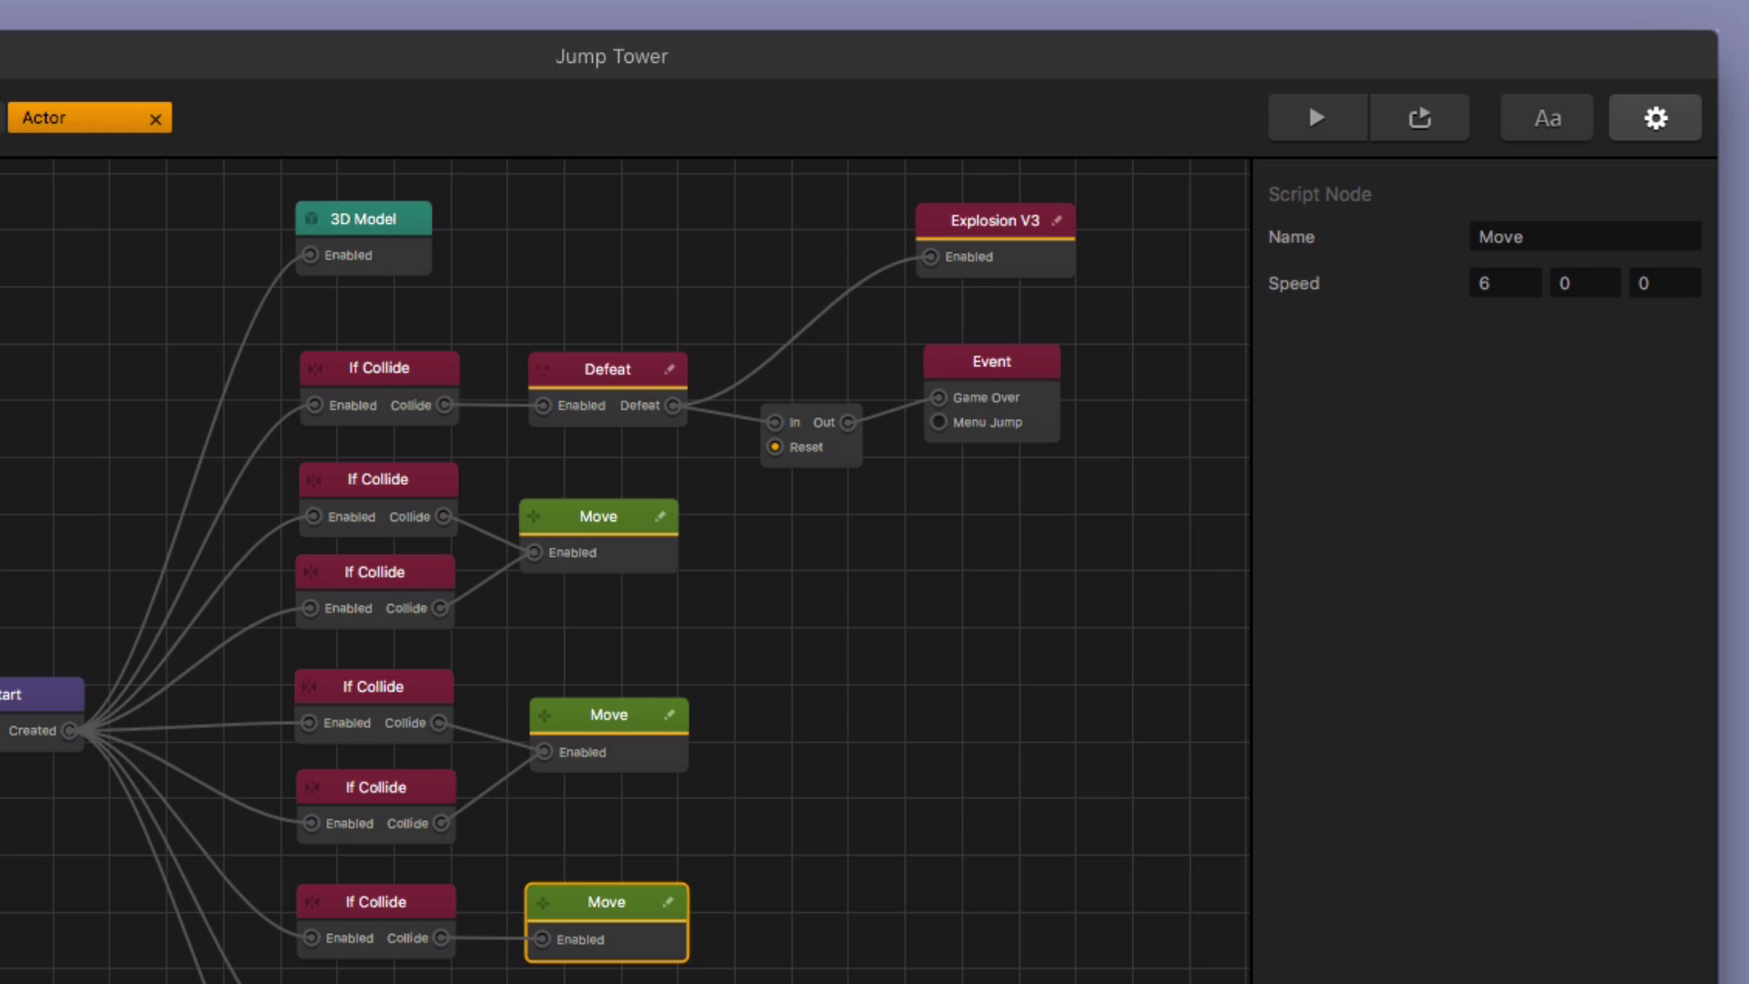
pyautogui.scroll(-2, 714, 920)
pyautogui.scroll(2, 714, 921)
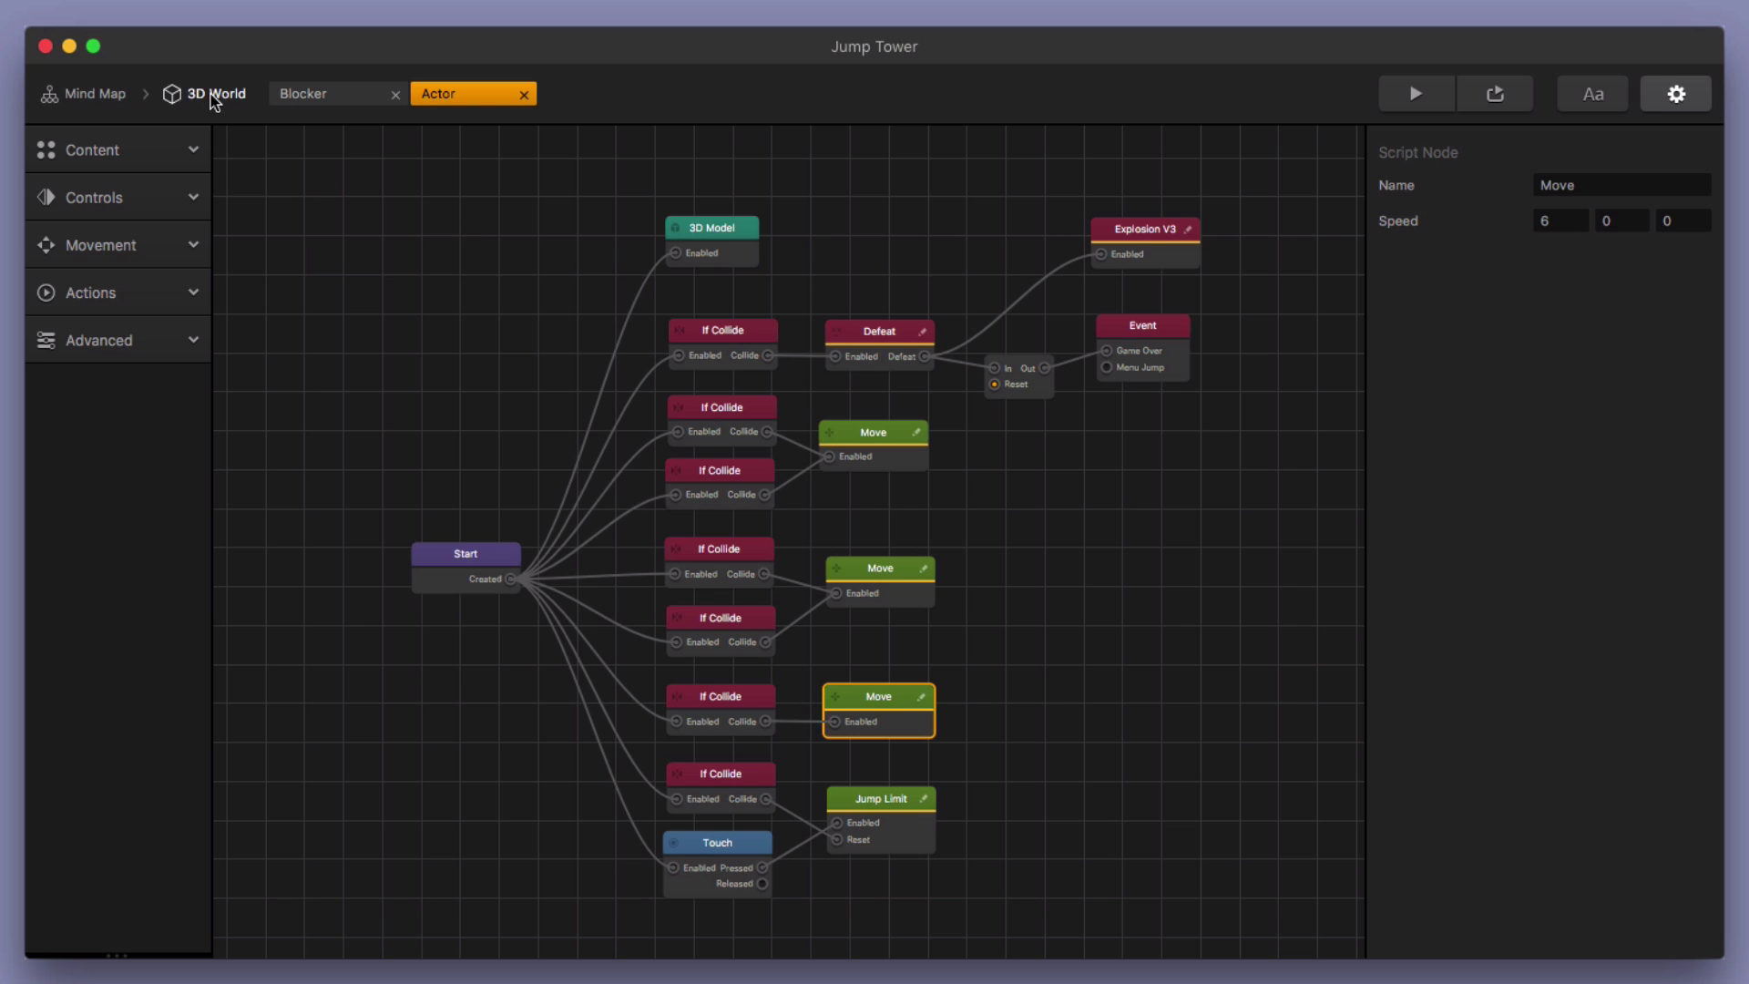
# Return to the 3D World and open the Starter Block's node graph
pyautogui.click(215, 94)
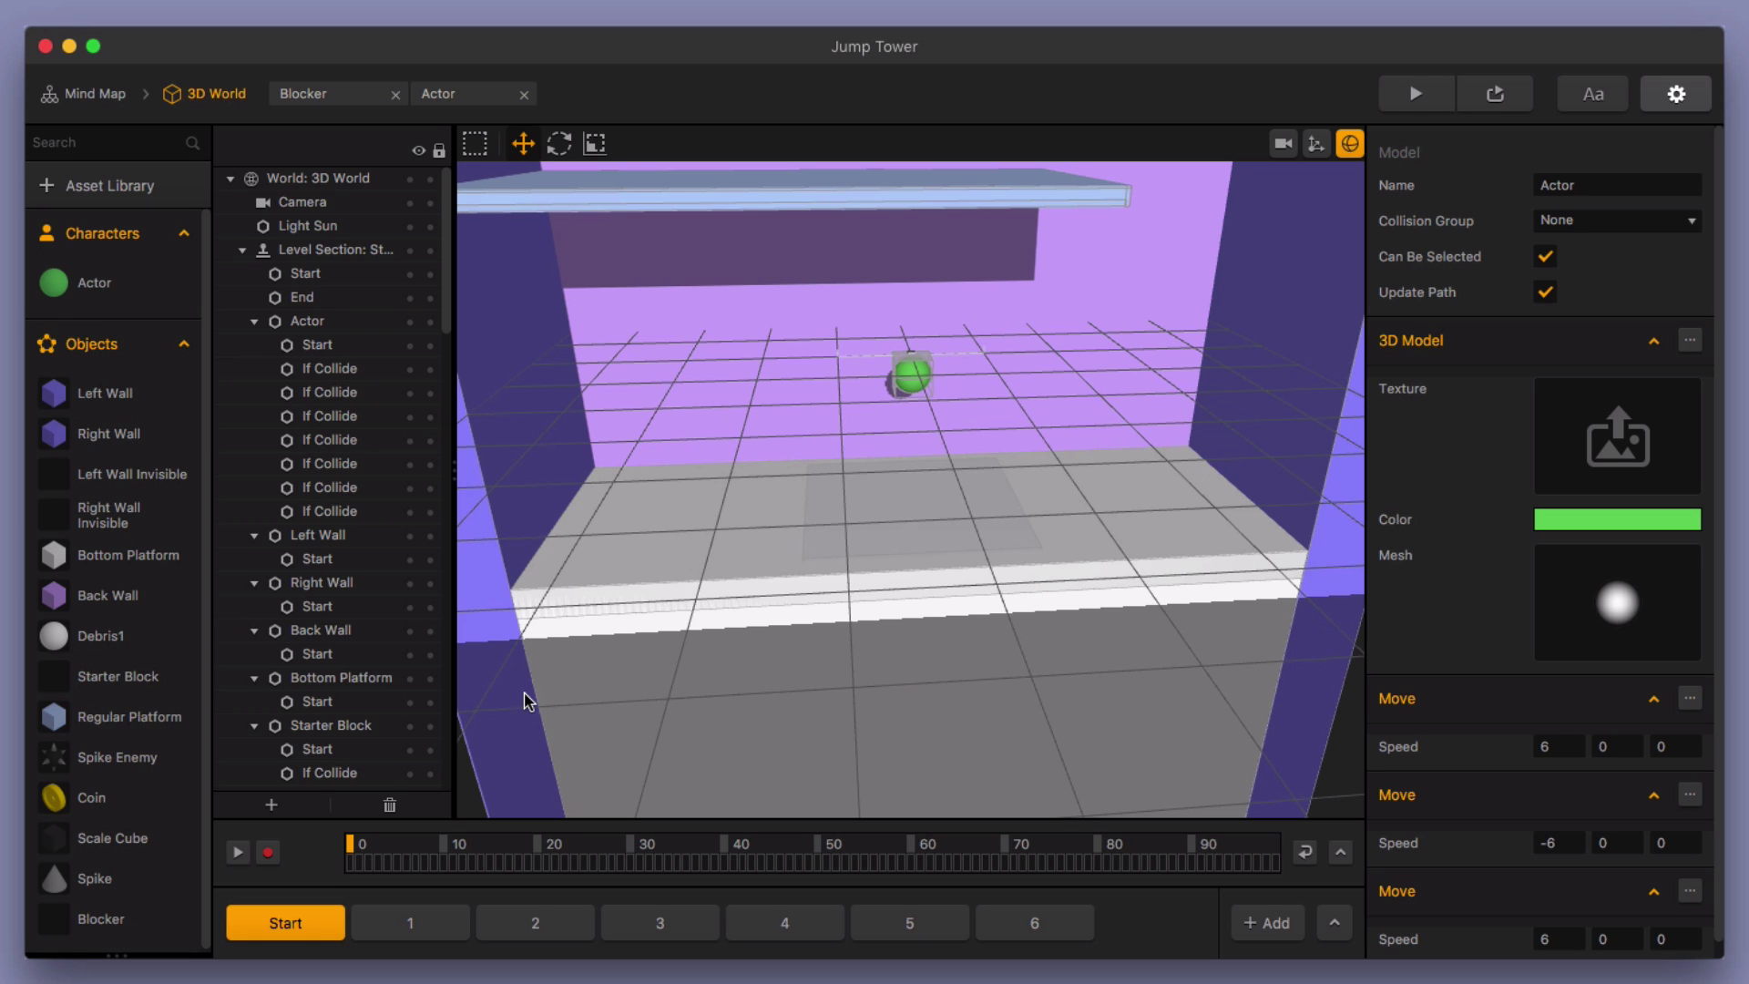
pyautogui.scroll(-1, 113, 712)
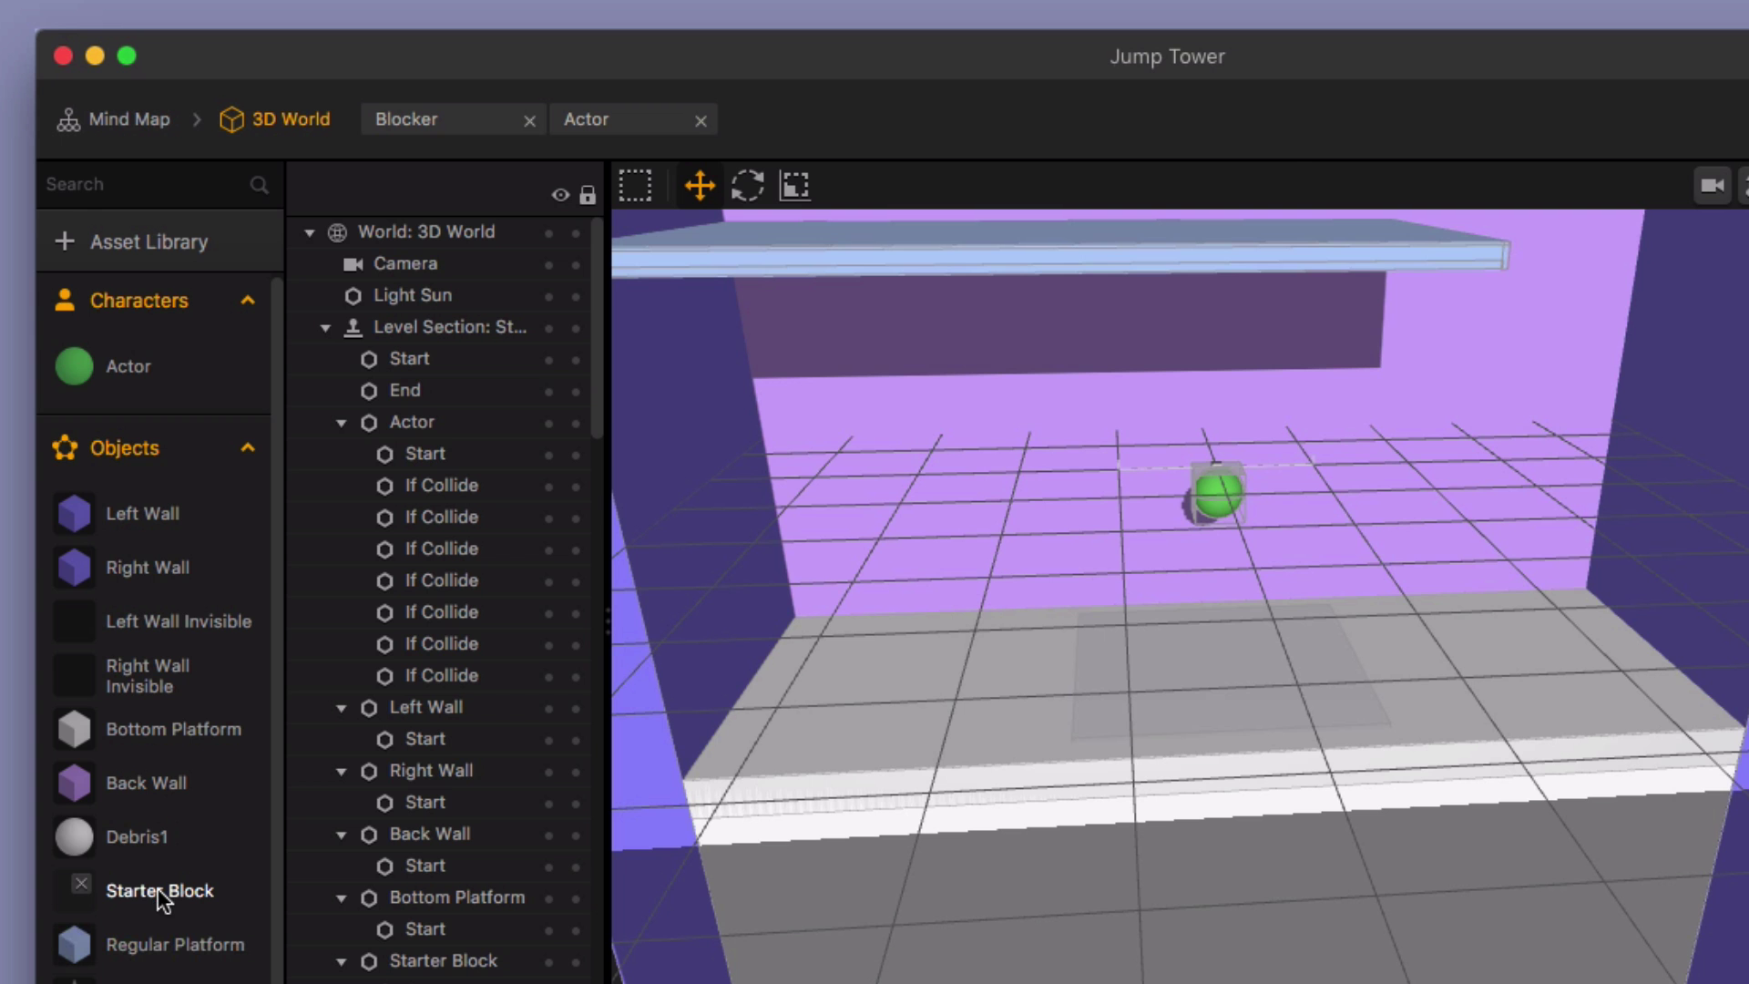
pyautogui.doubleClick(114, 673)
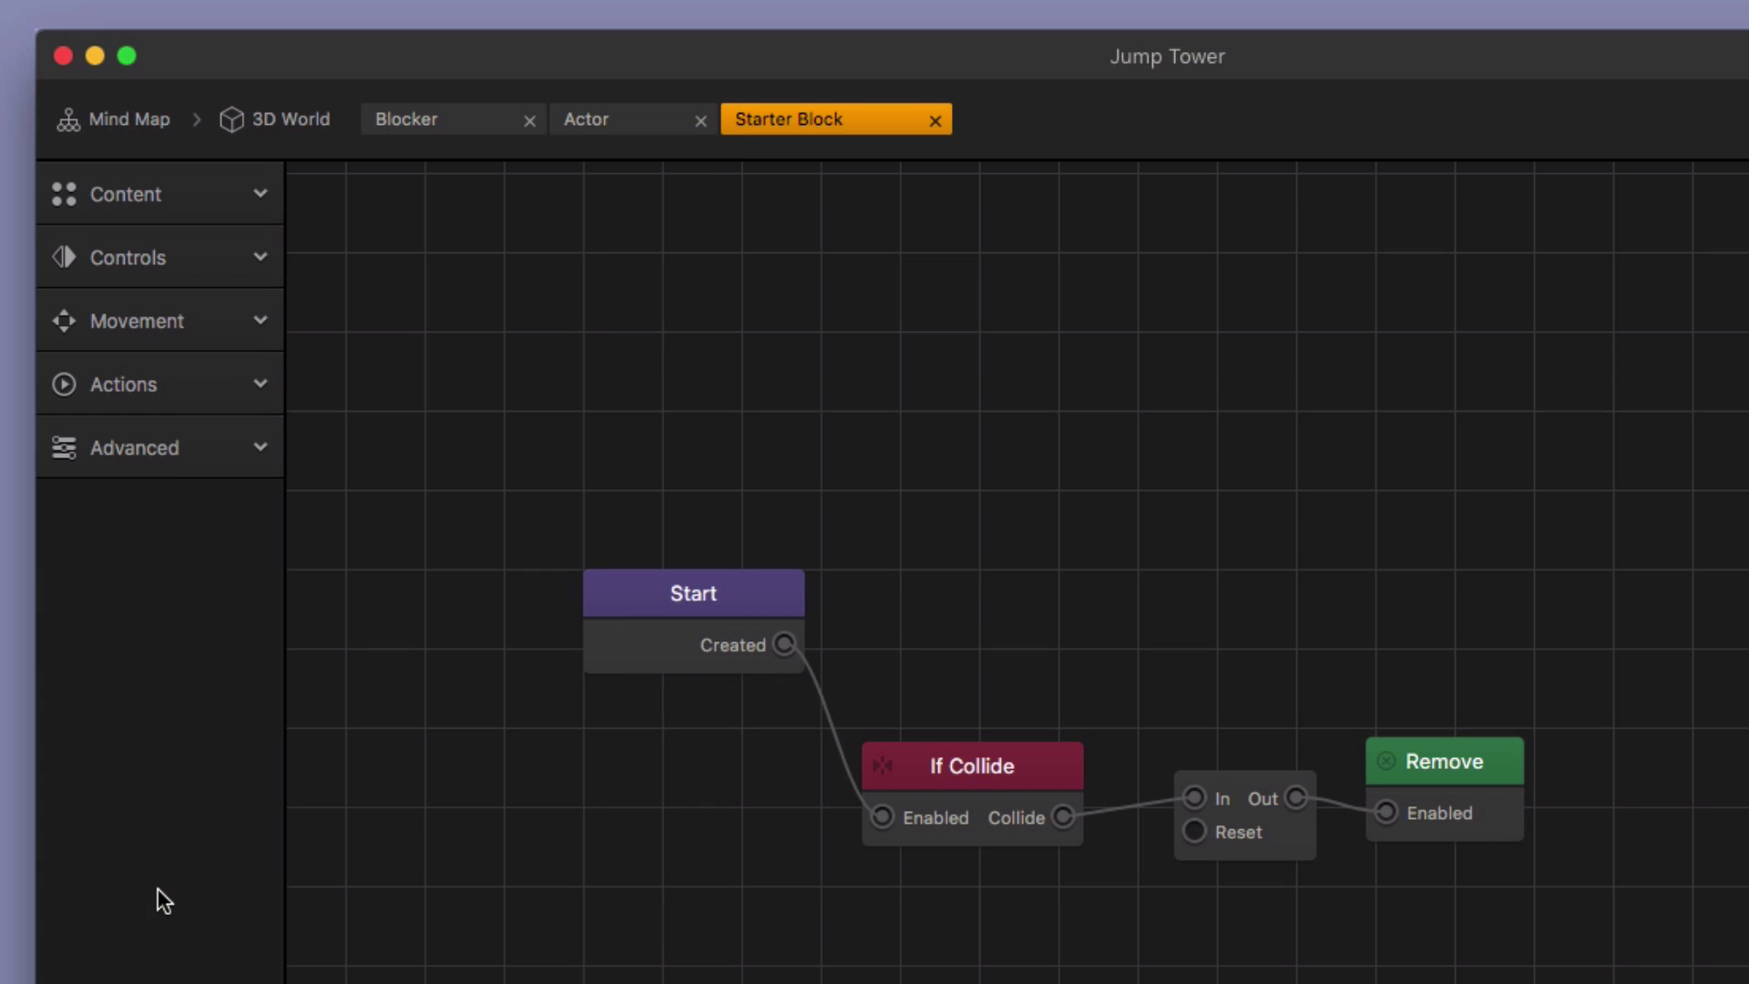
# Try adding a 3D Model node to the Starter Block's graph, and delete it again
pyautogui.click(167, 193)
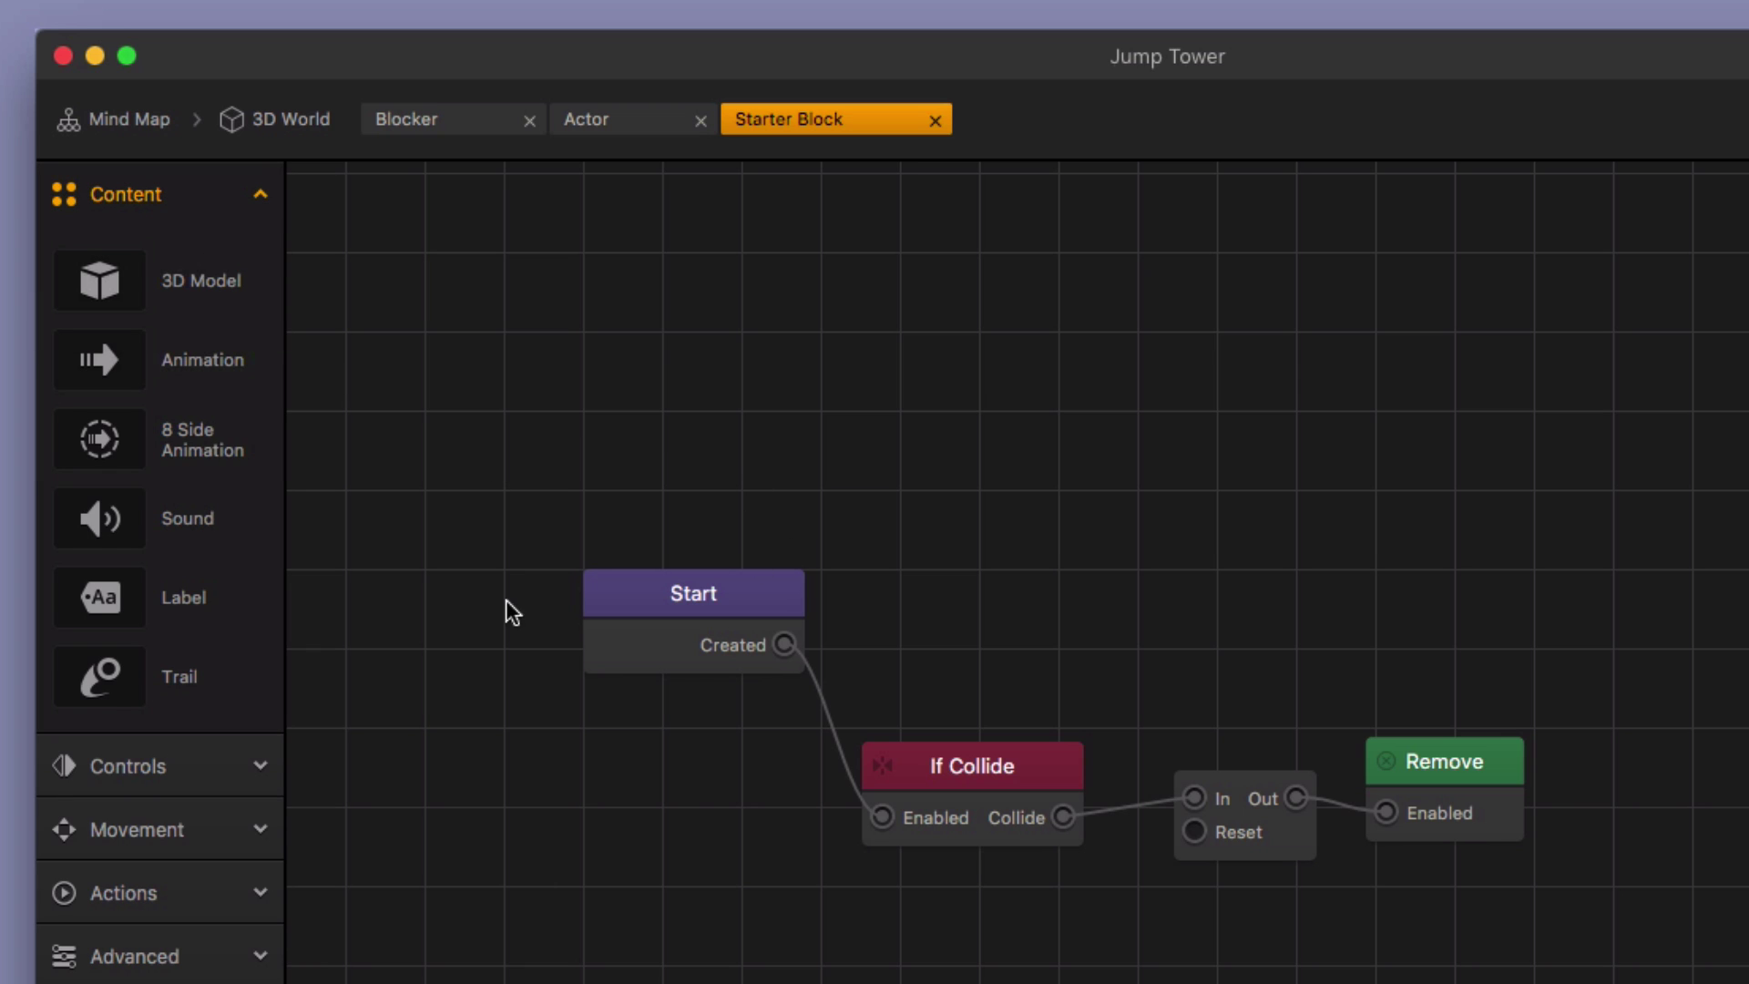
pyautogui.moveTo(219, 277); pyautogui.dragTo(960, 435)
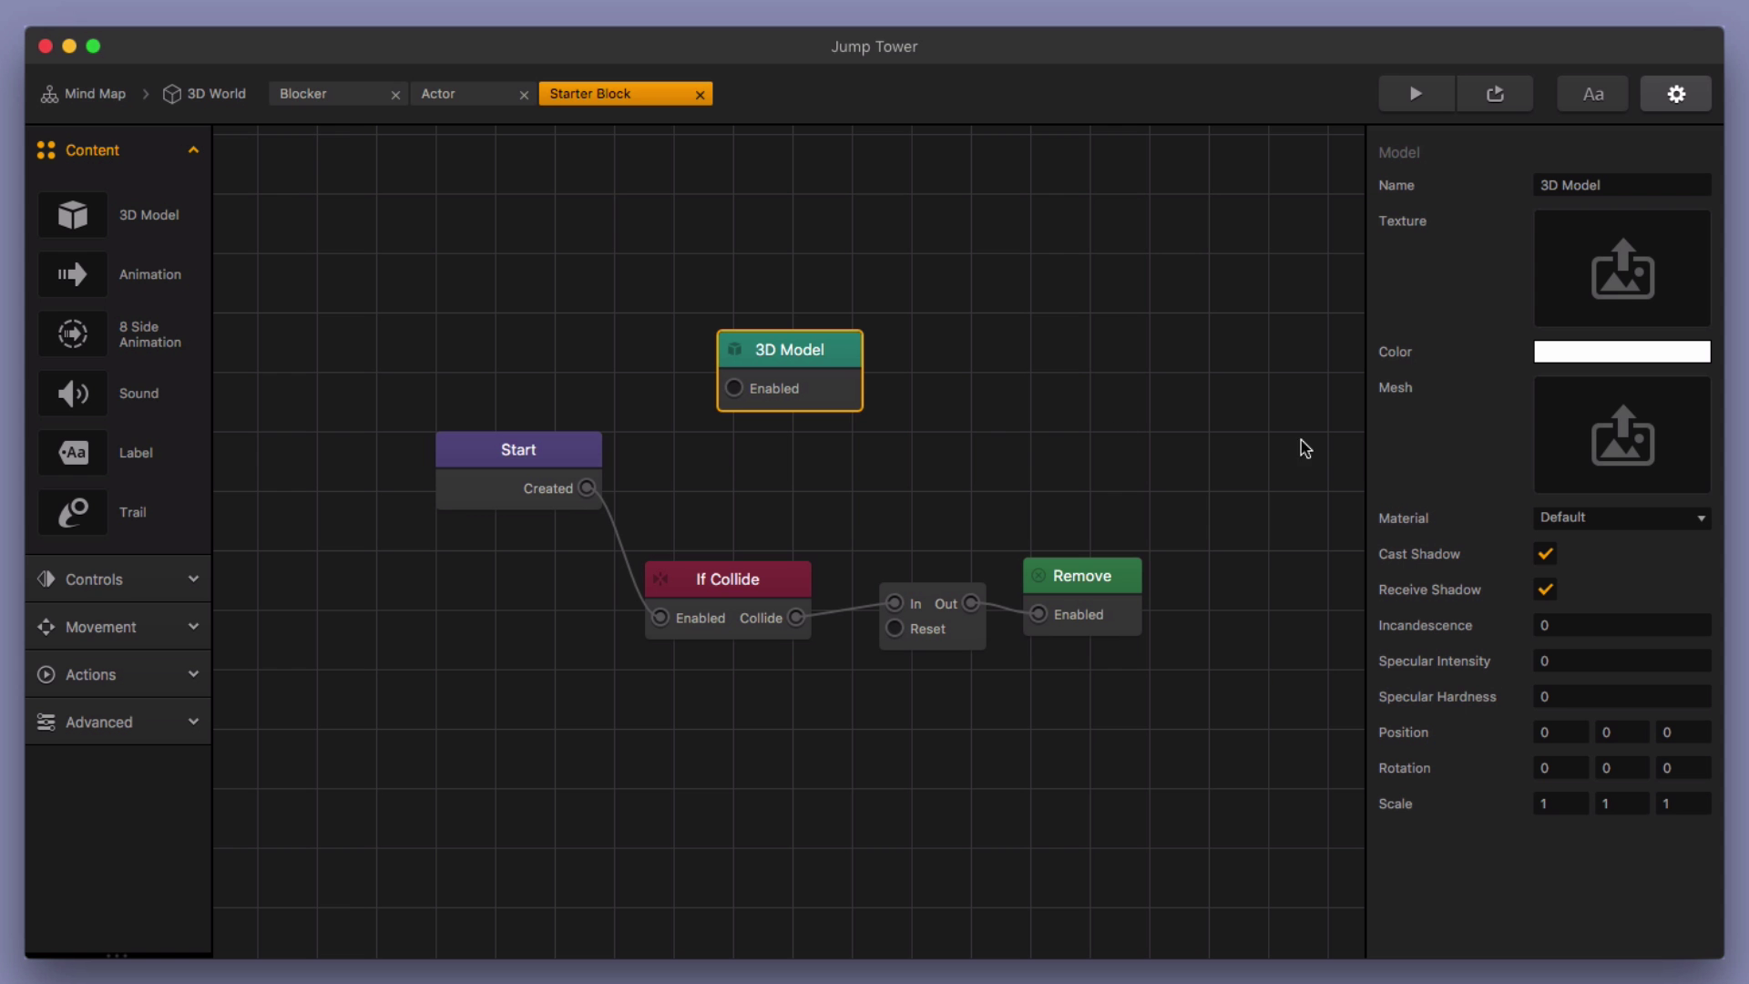
pyautogui.moveTo(1680, 410)
pyautogui.press('Delete')
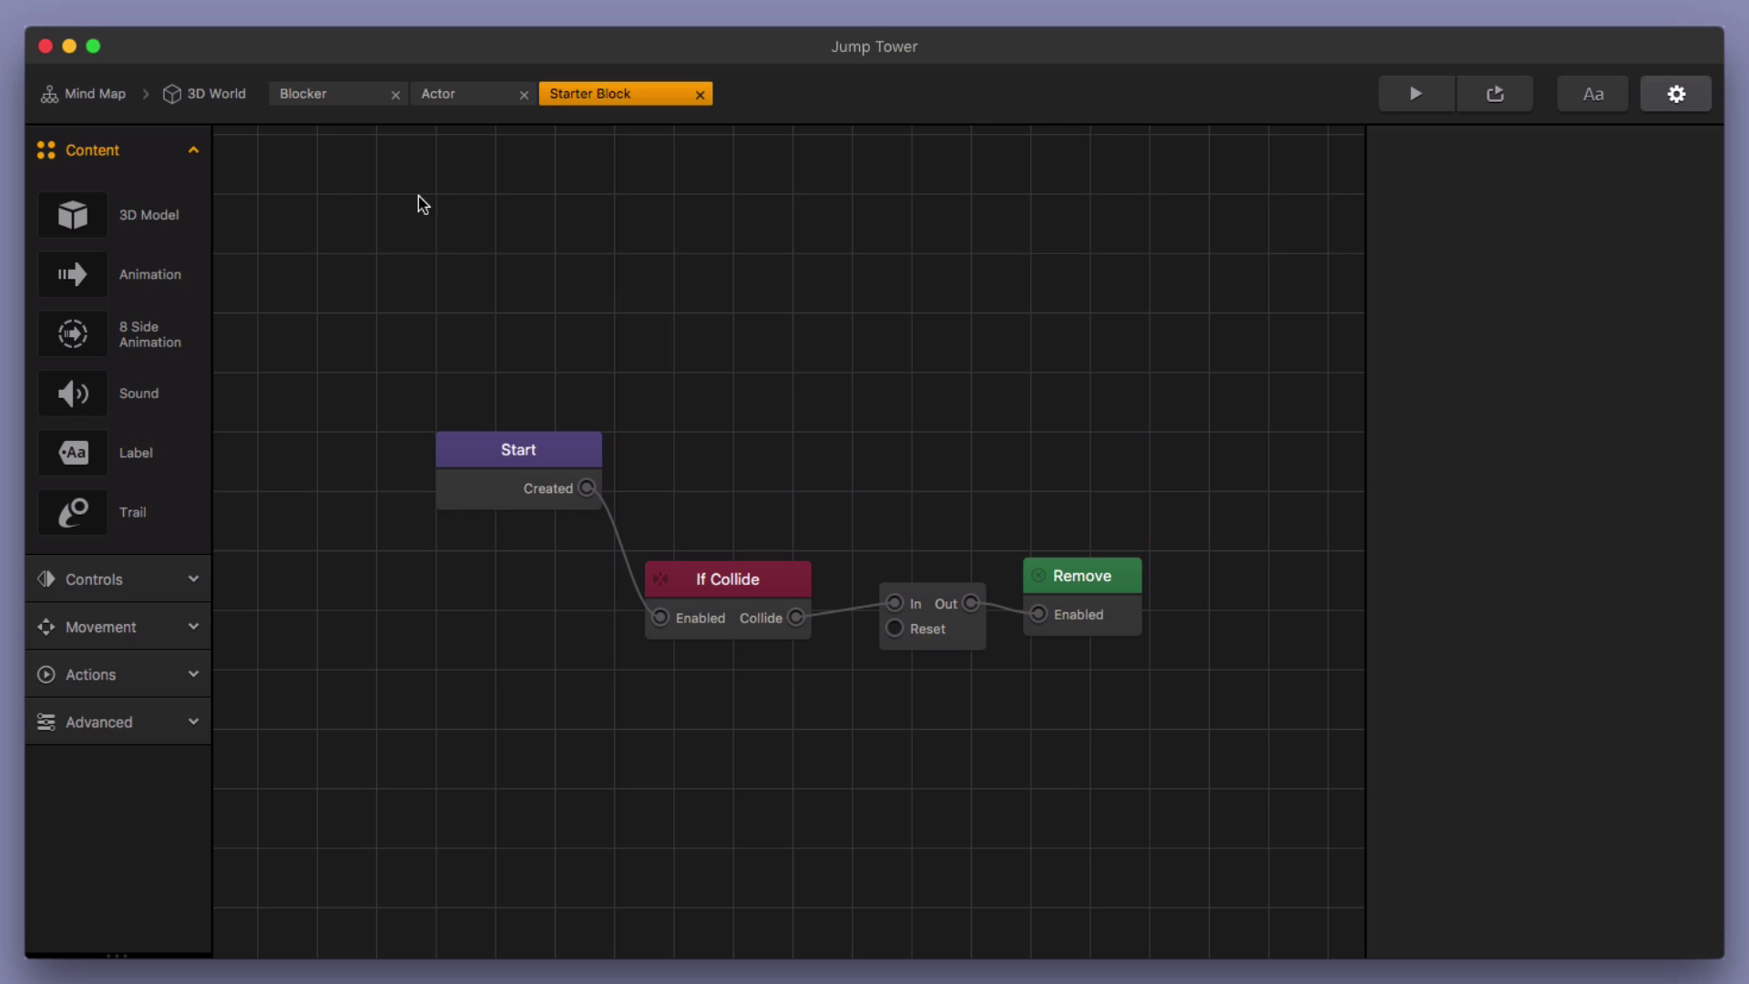
# Return to the 3D World, try raising the Starter Block above the bottom platform, and undo the move
pyautogui.click(219, 94)
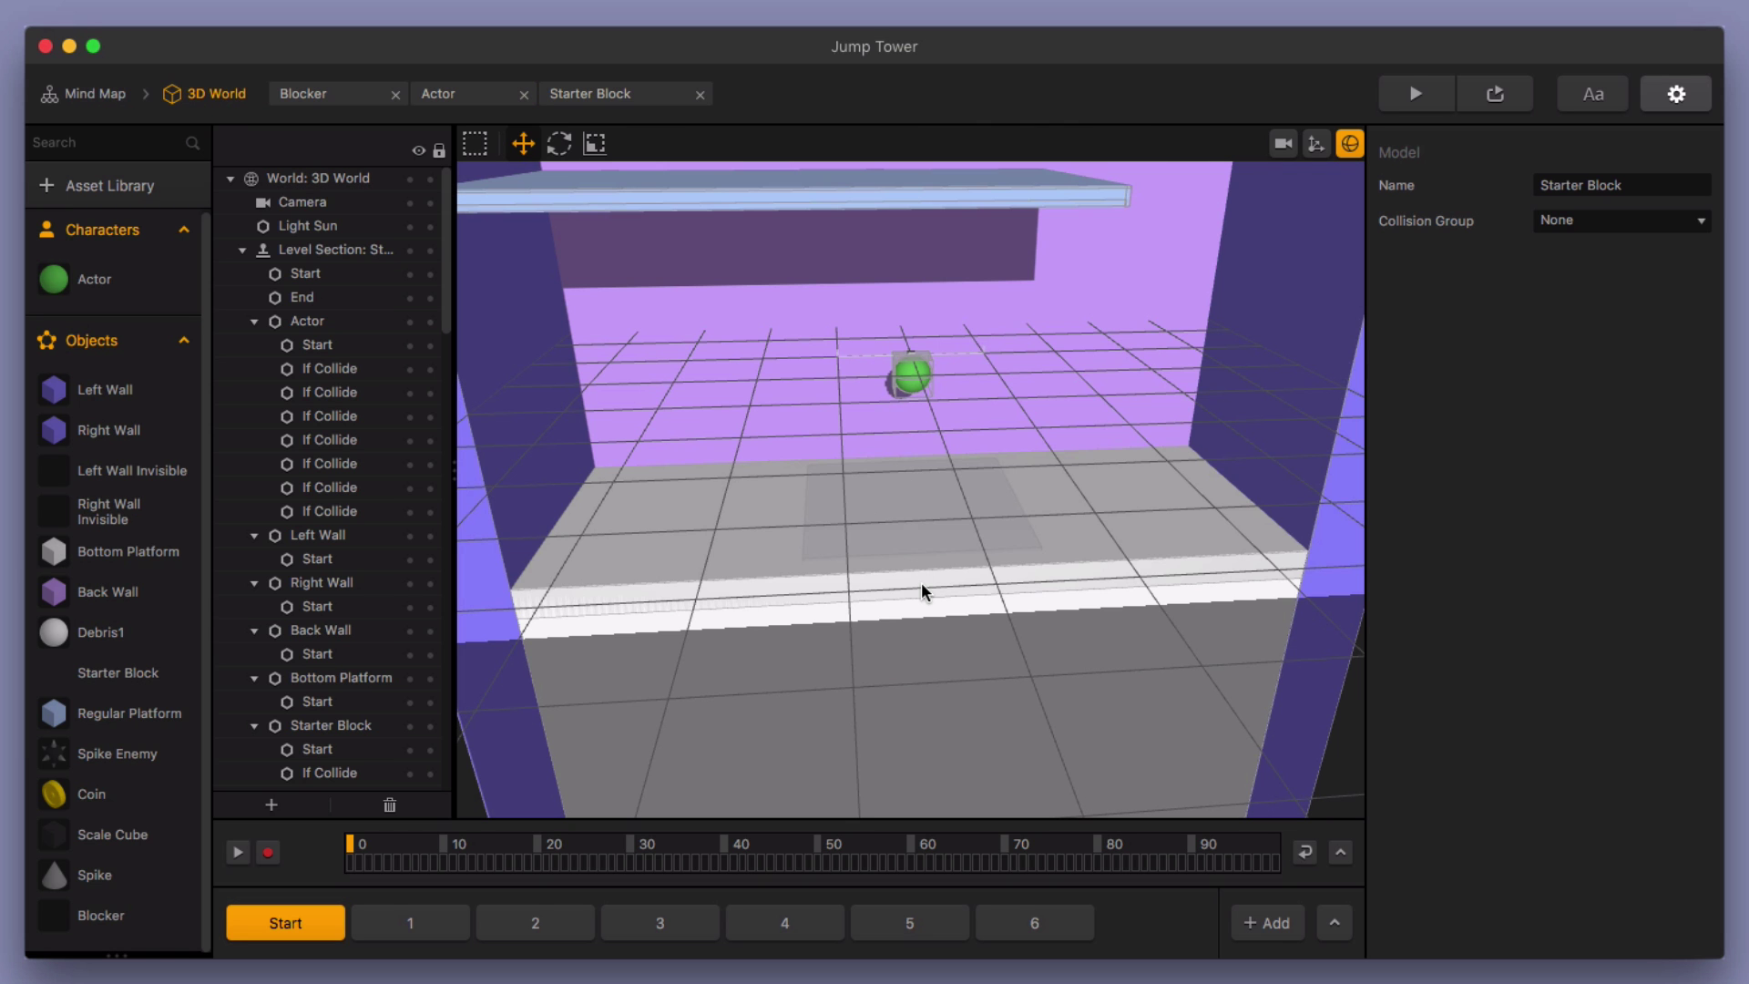
pyautogui.scroll(5, 927, 603)
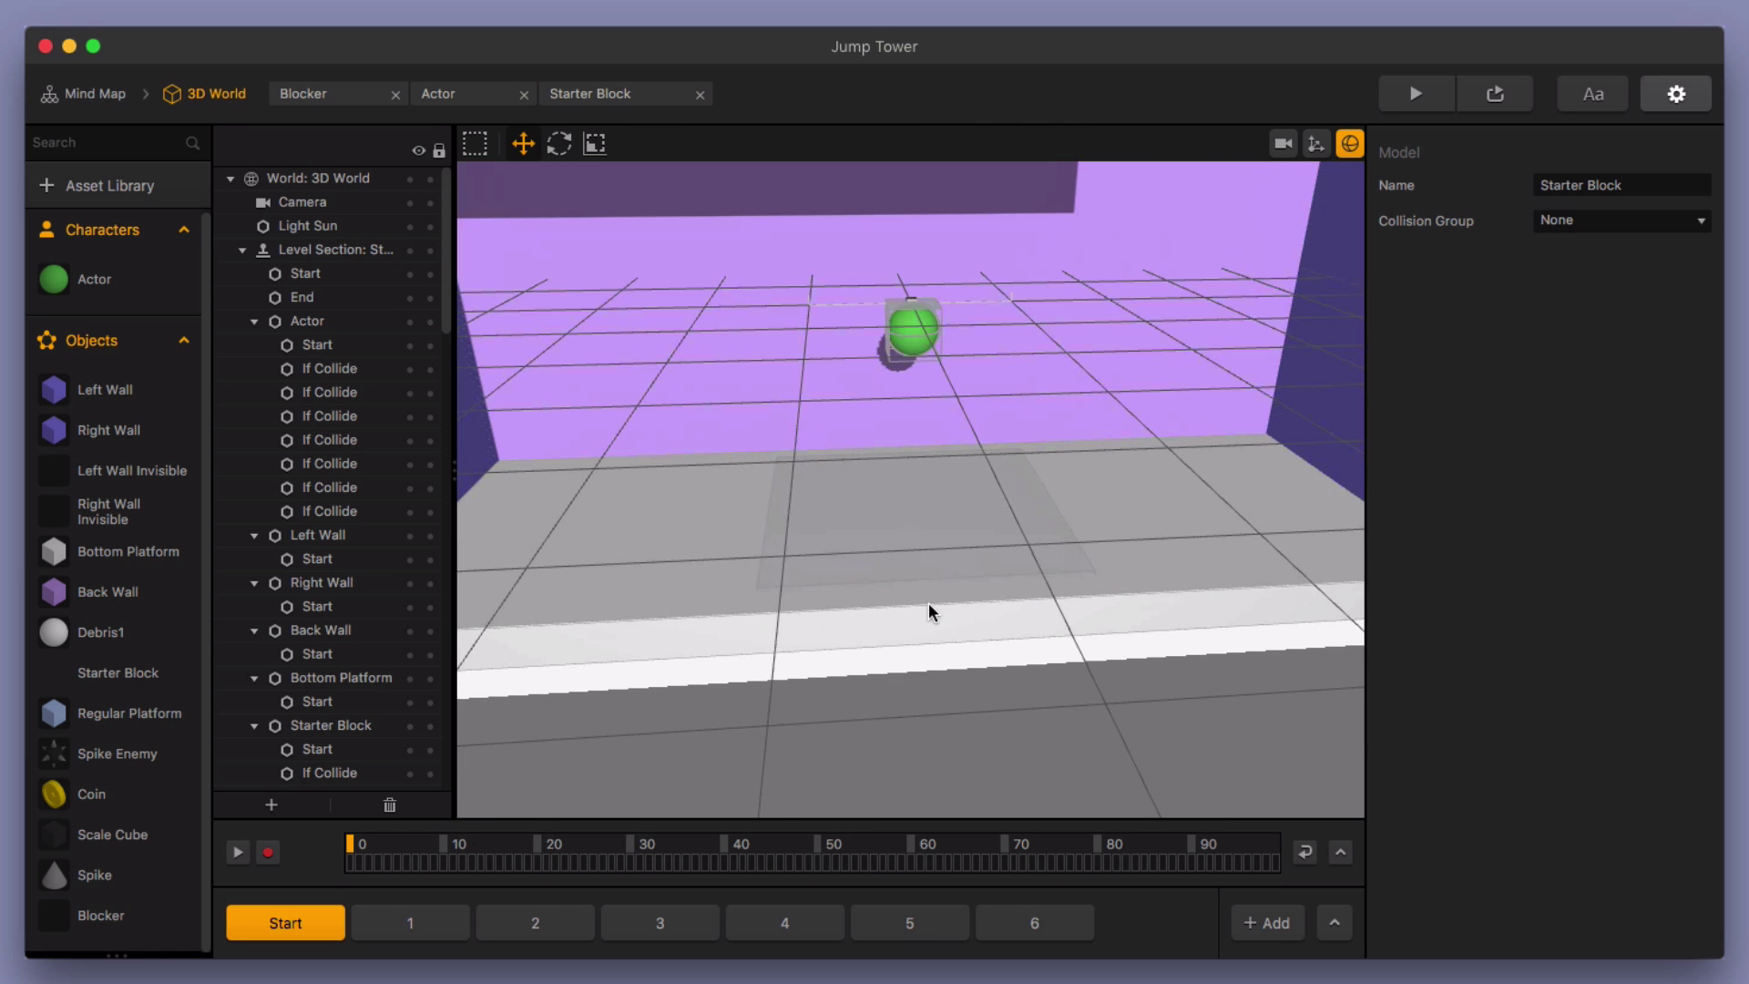
pyautogui.click(920, 564)
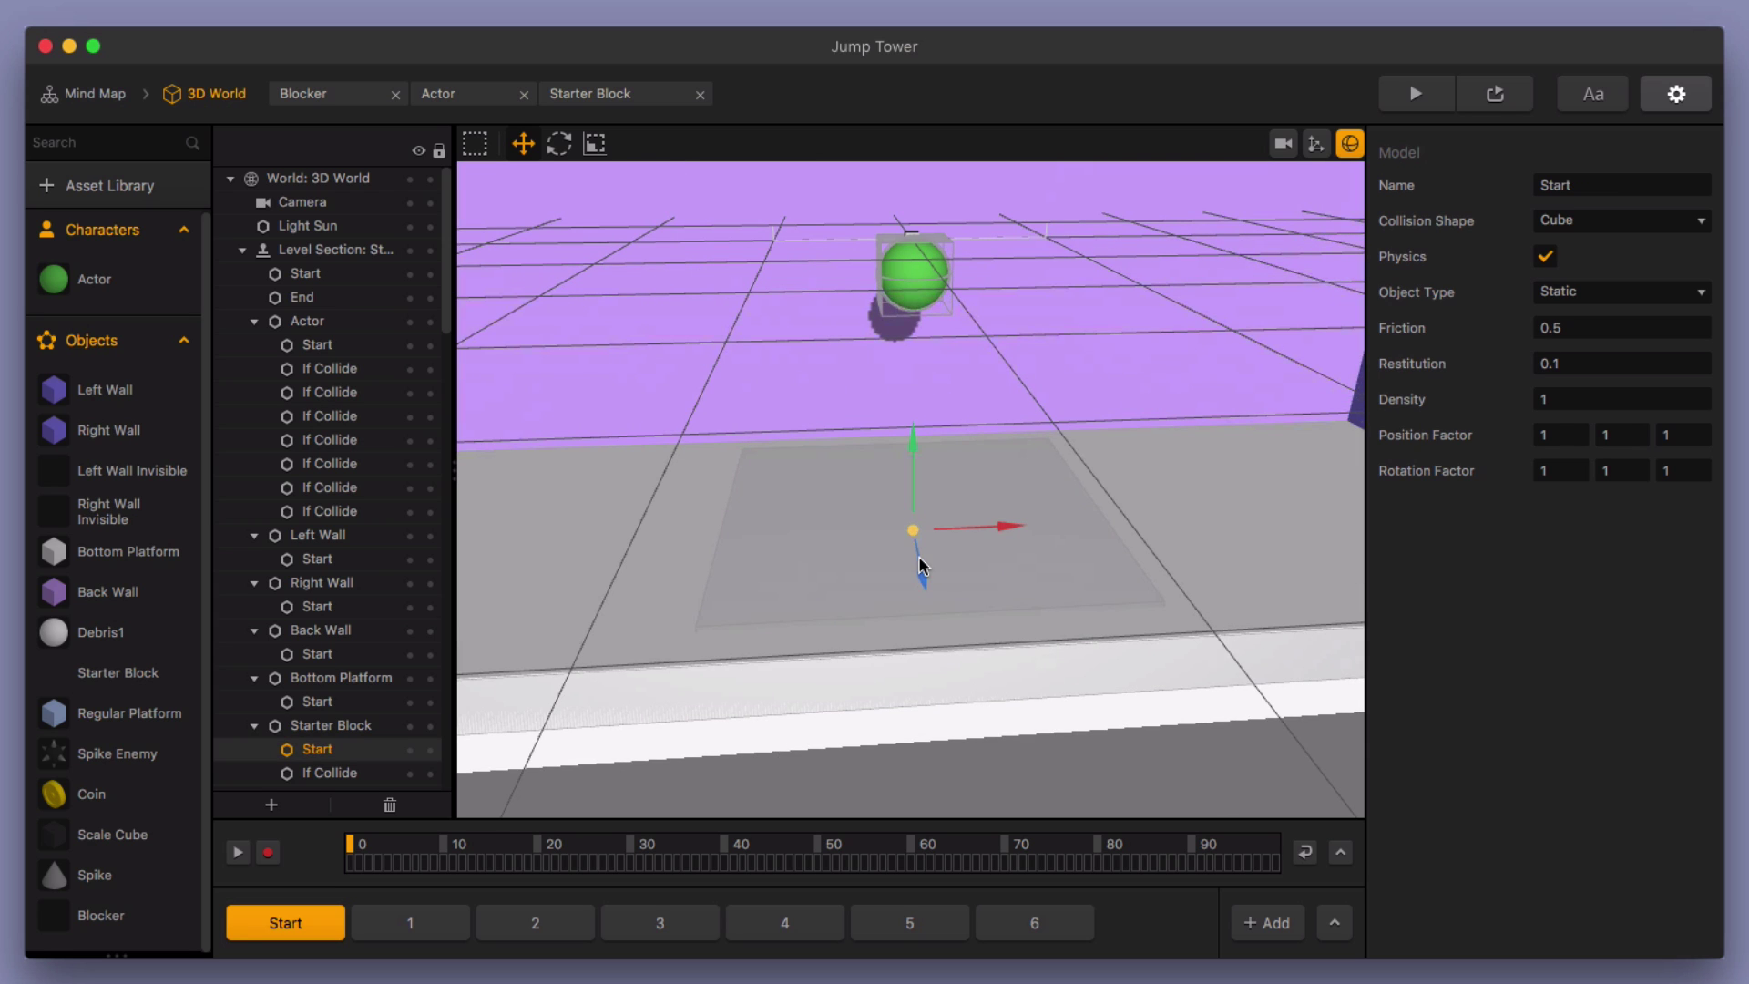
pyautogui.moveTo(911, 446); pyautogui.dragTo(905, 358)
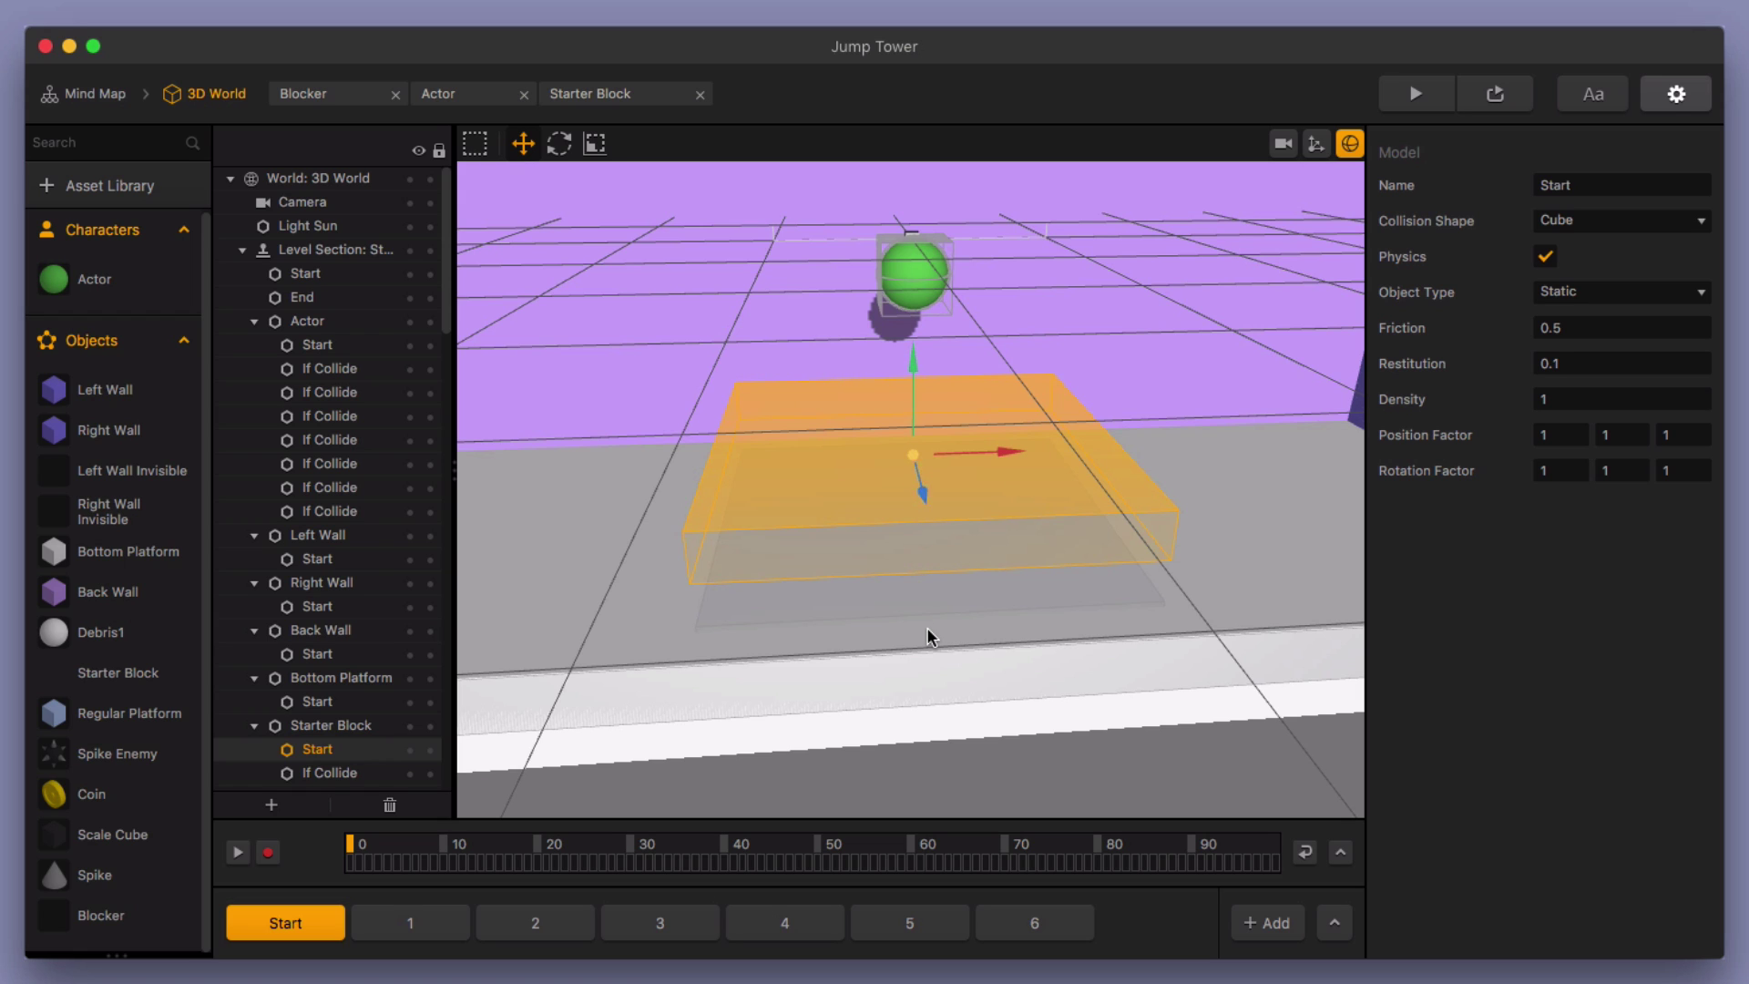
pyautogui.press('super+z')
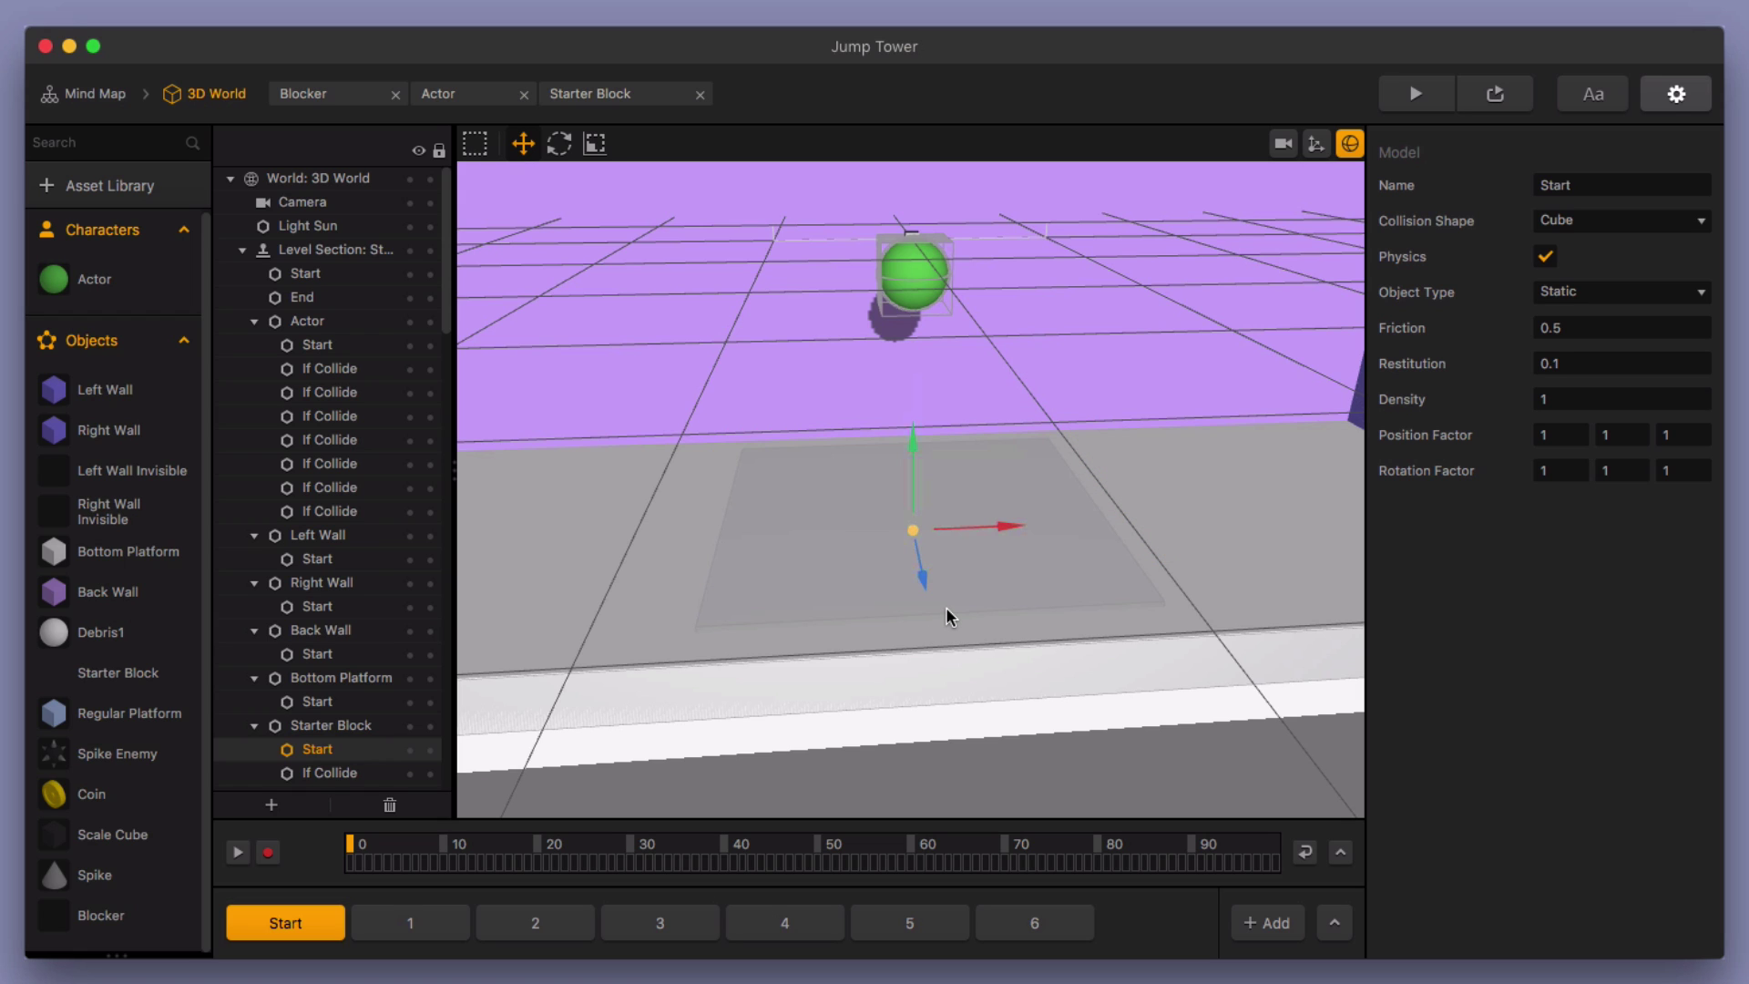
pyautogui.scroll(-5, 945, 608)
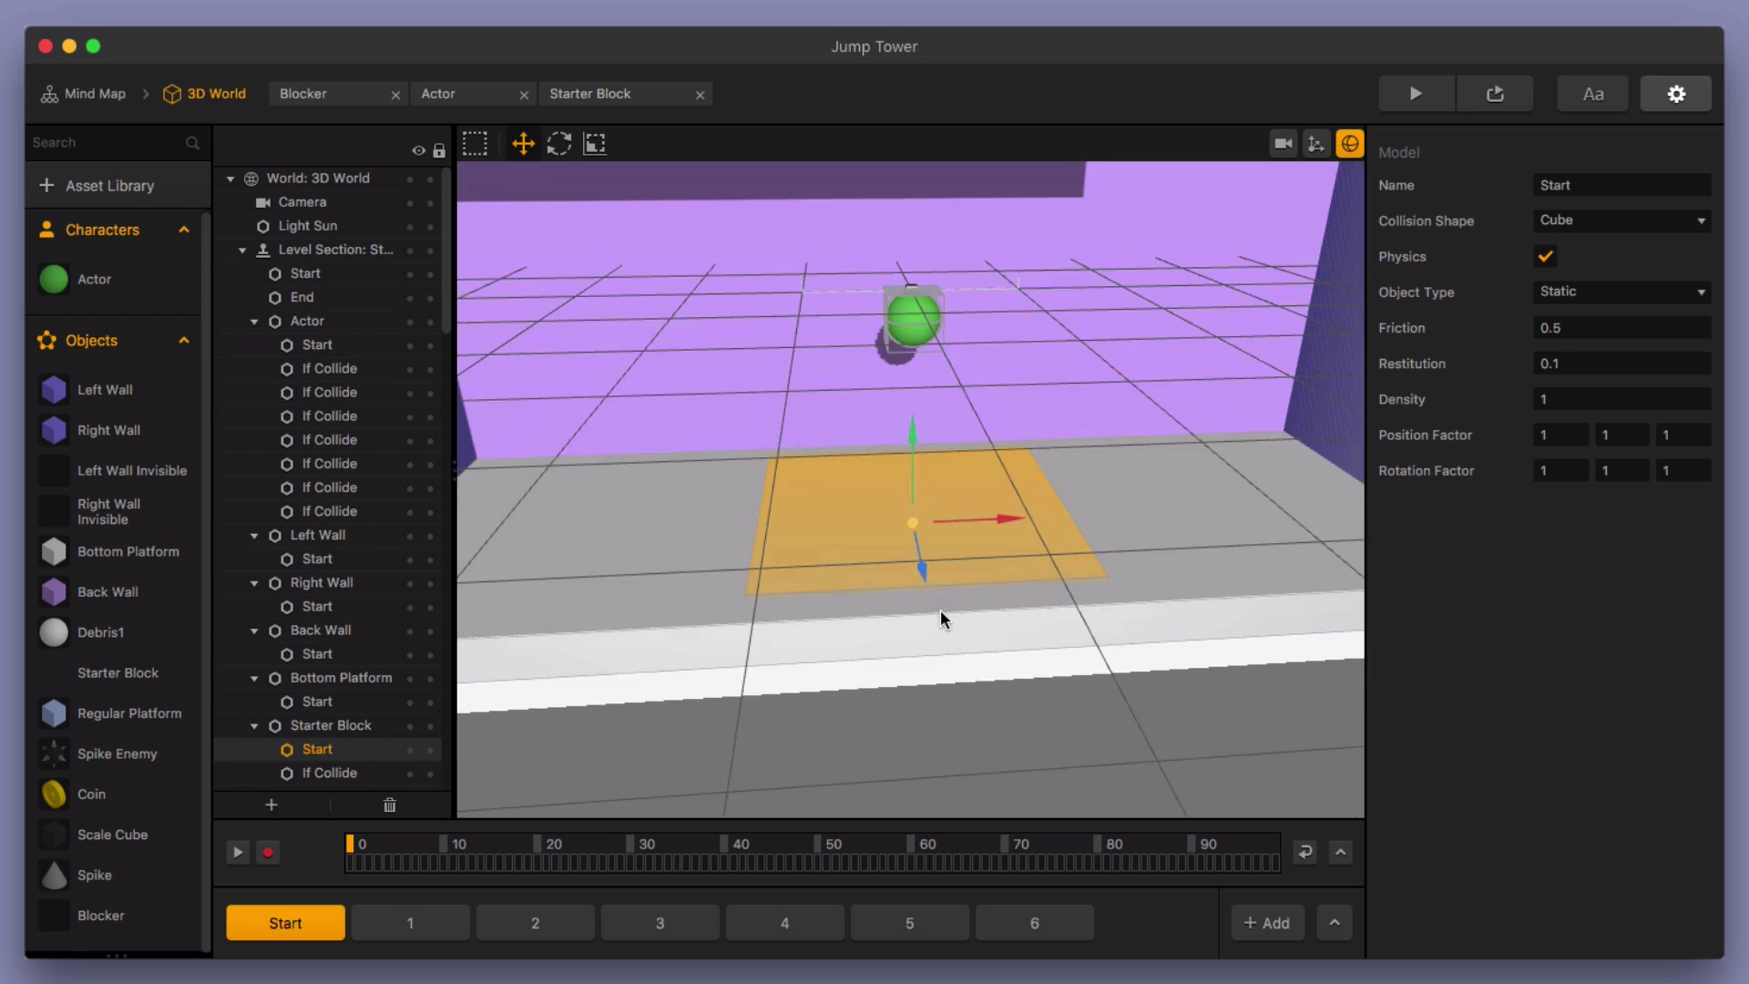
# Select the right wall in the 3D World and hide the physics shapes
pyautogui.moveTo(943, 619); pyautogui.dragTo(899, 616, button='right')
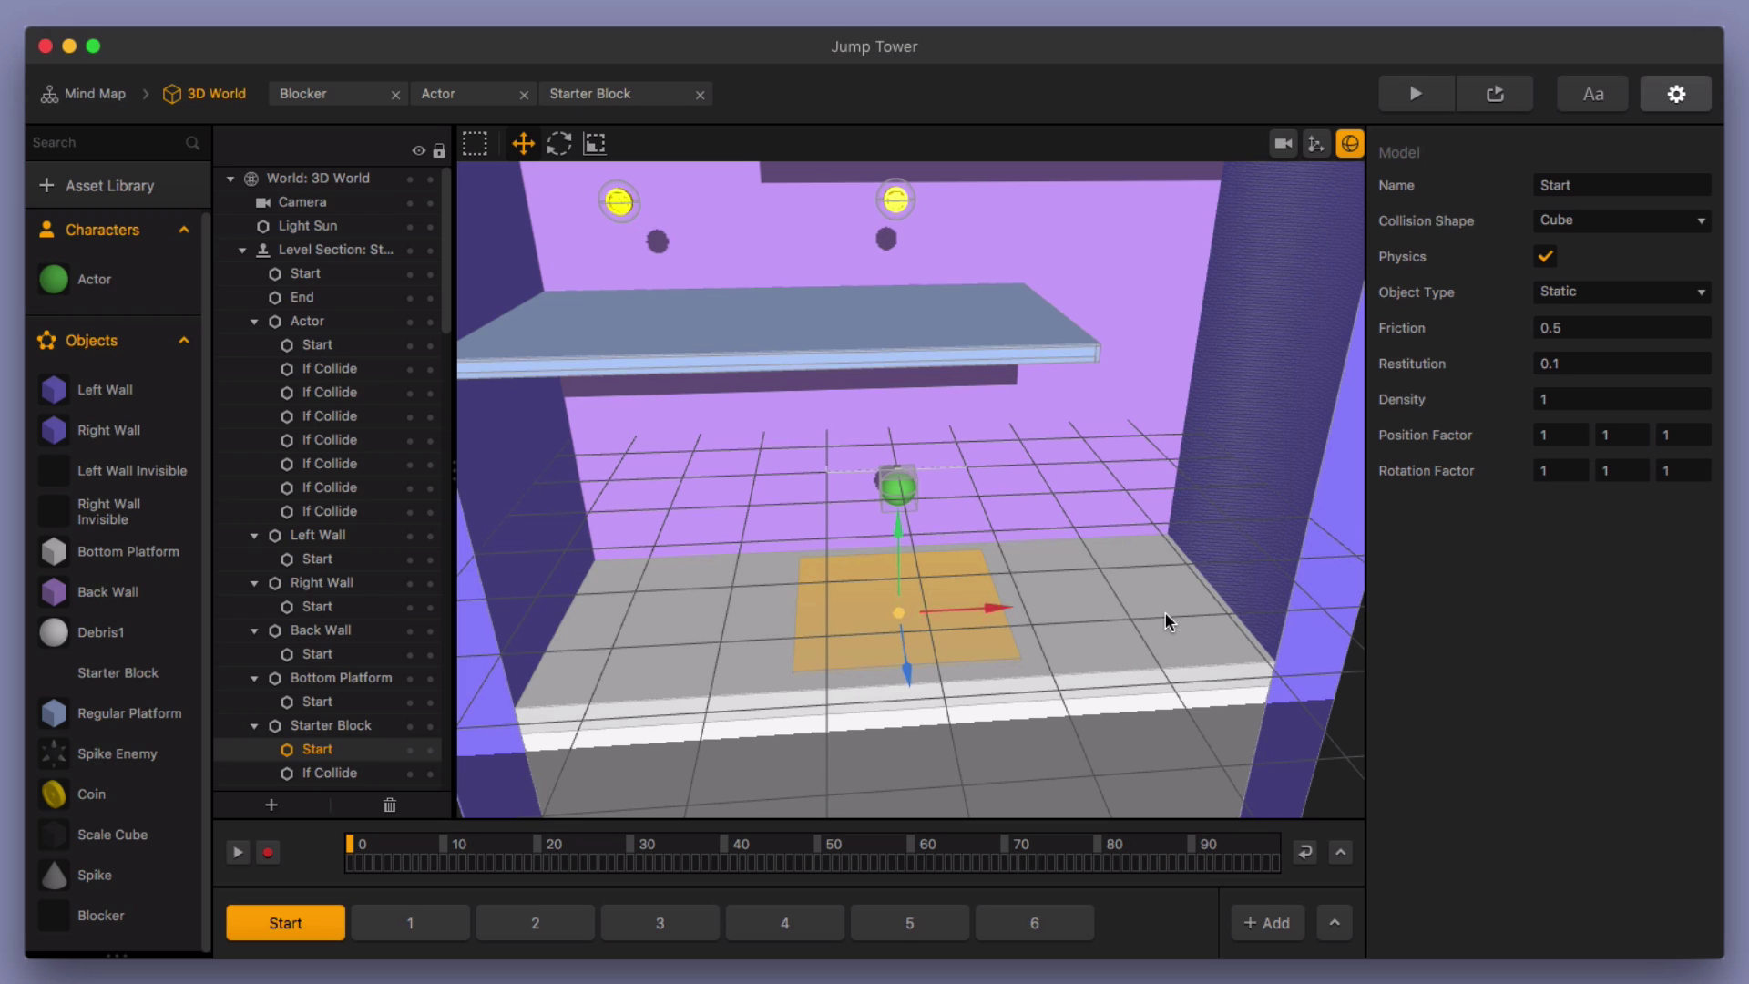
pyautogui.click(1245, 503)
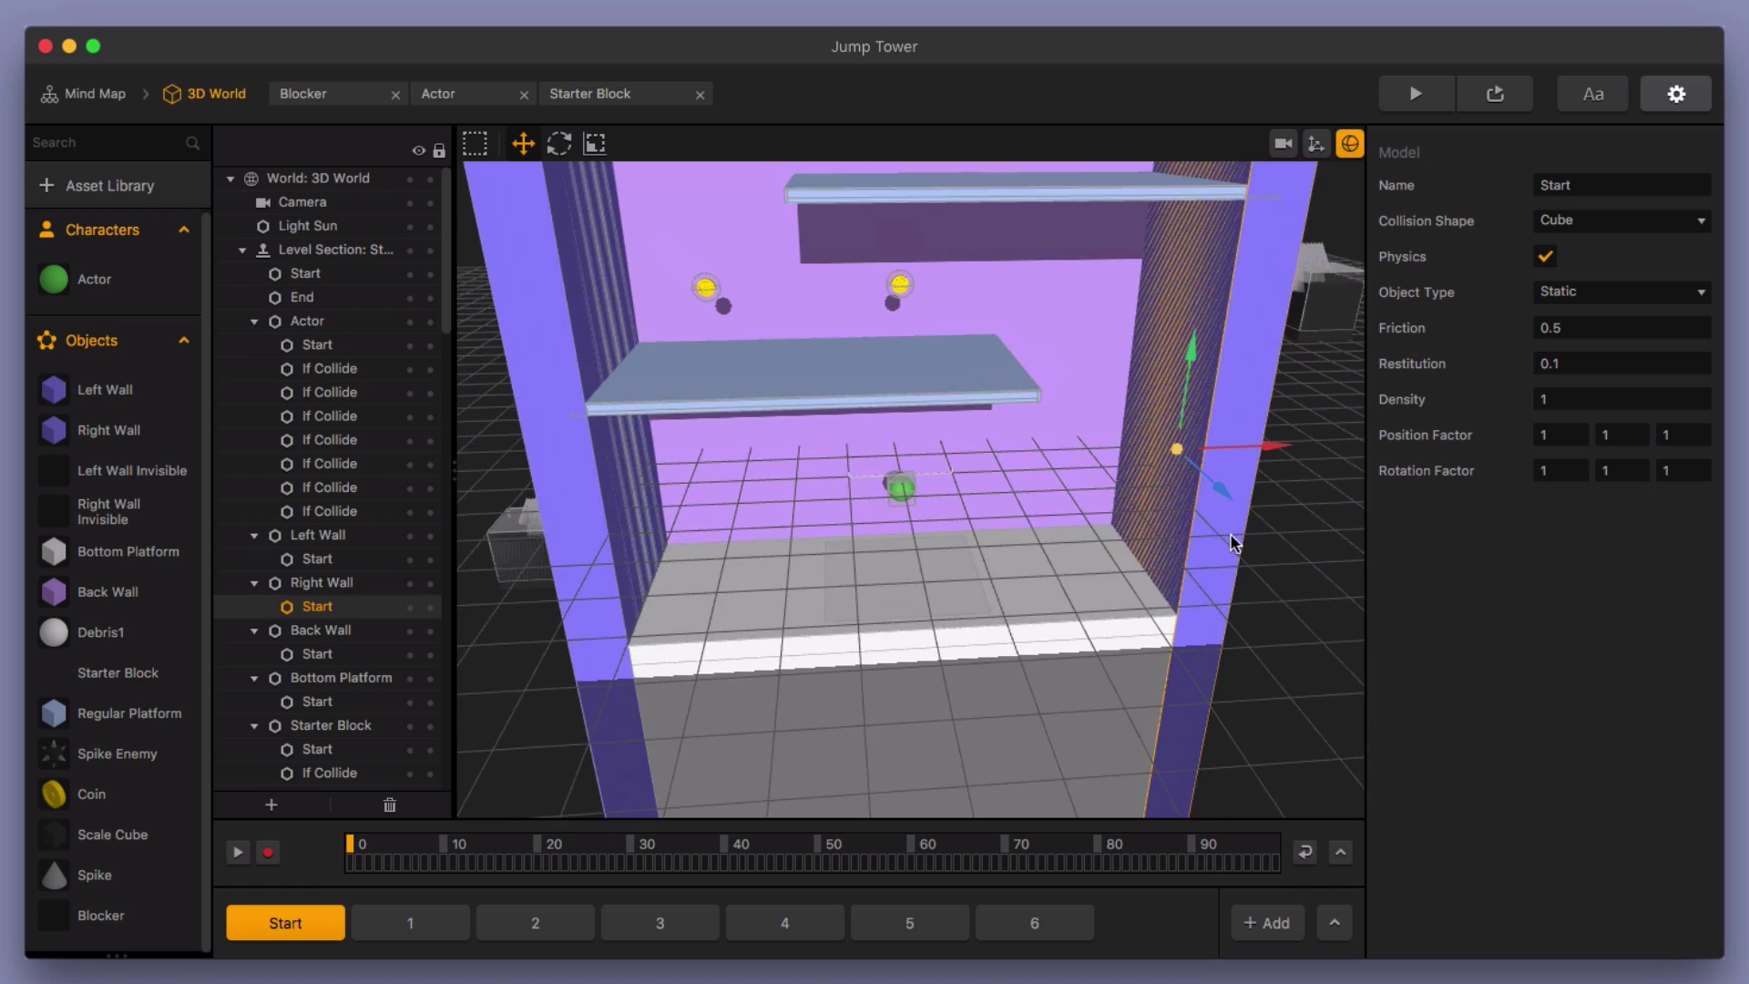
pyautogui.click(1349, 143)
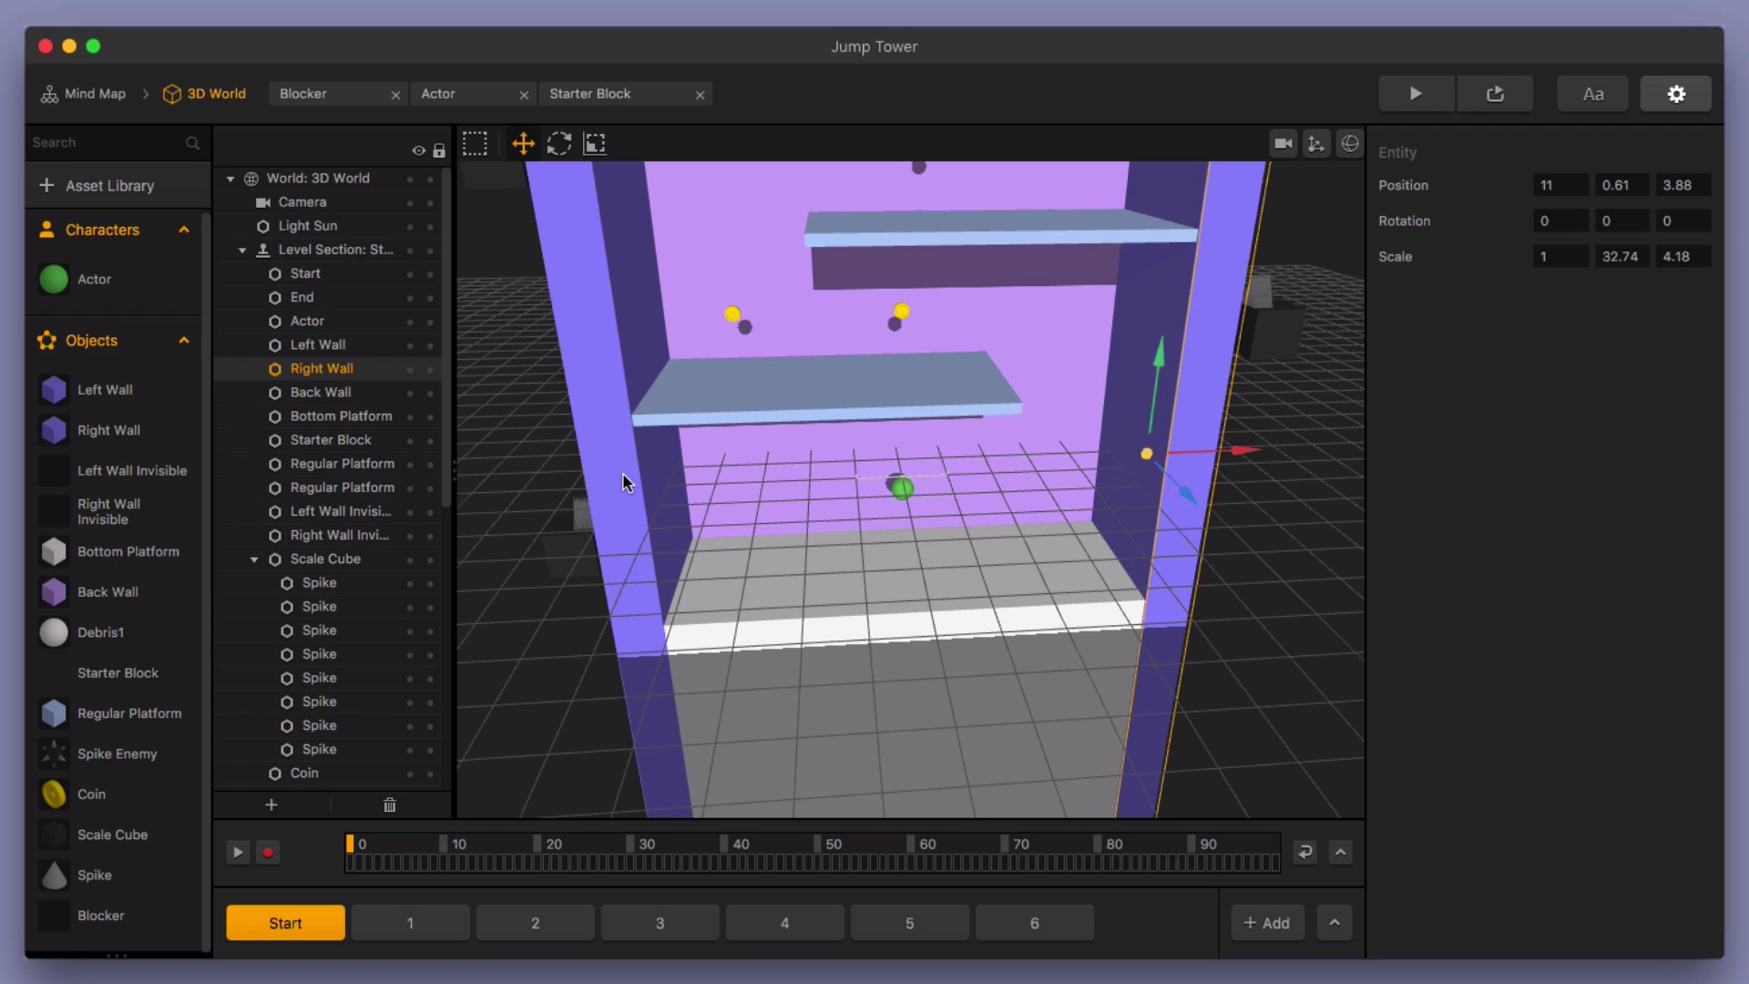
# Reopen the Actor's node graph and inspect the wall If Collide nodes' affected assets and the speeds of their connected Move nodes
pyautogui.doubleClick(107, 282)
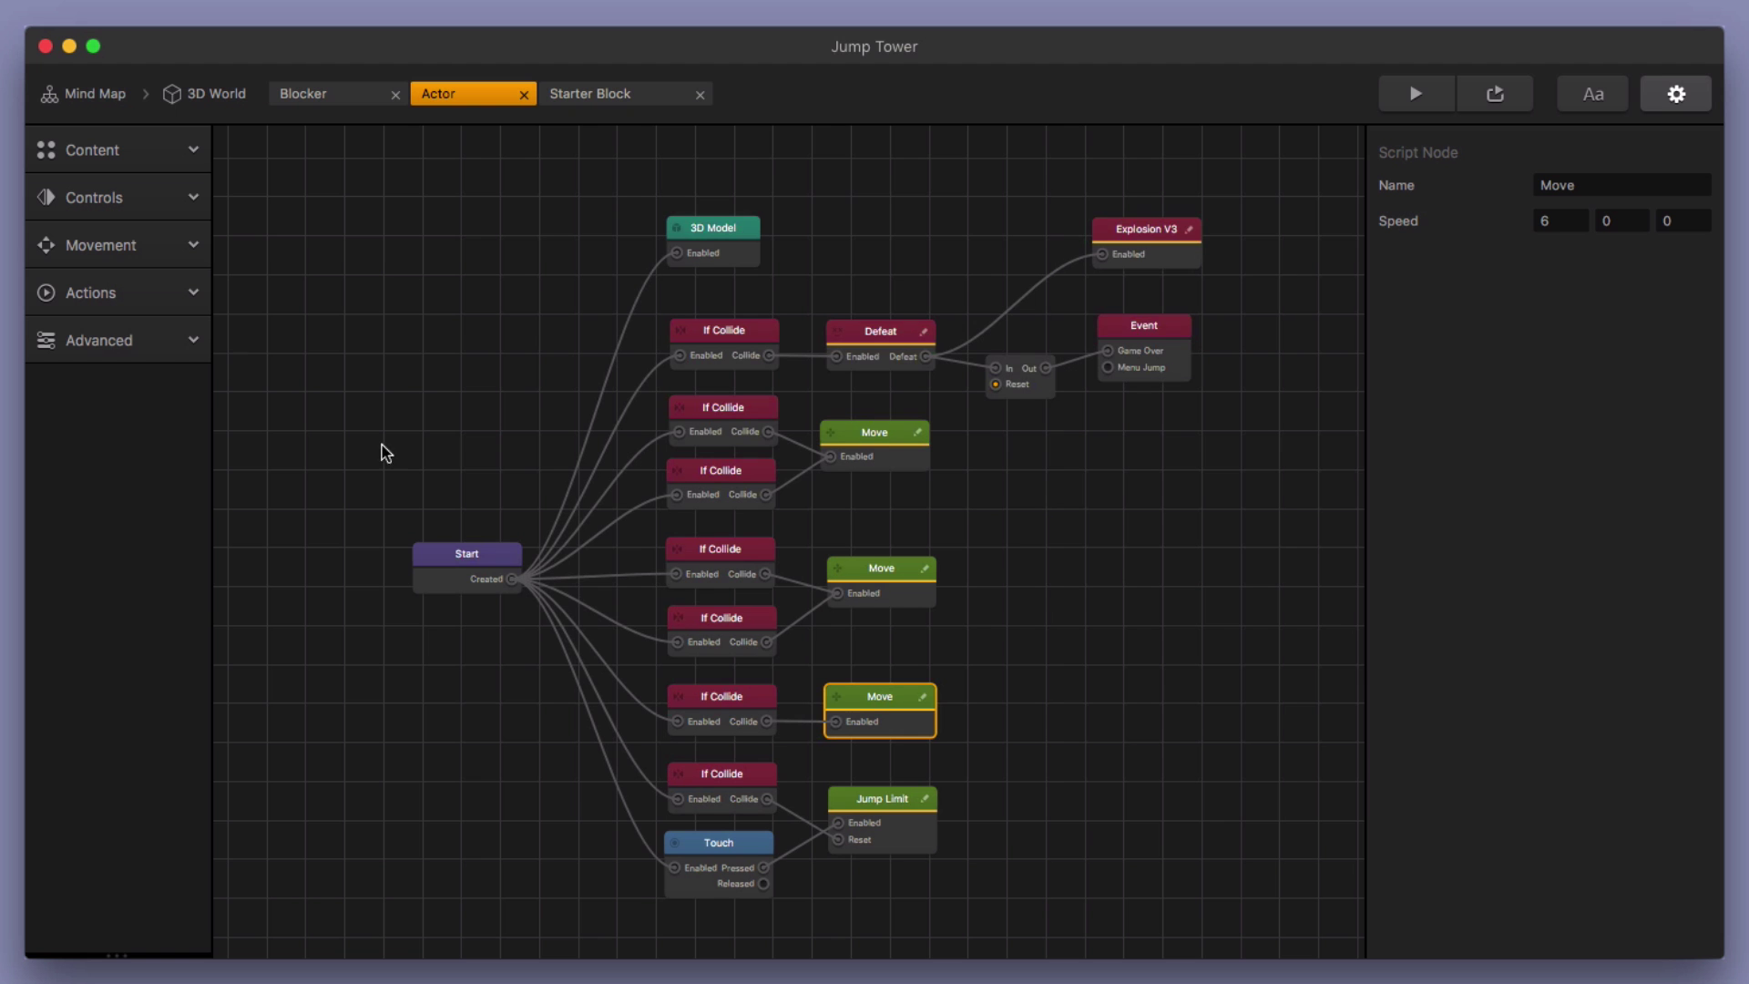
pyautogui.click(739, 628)
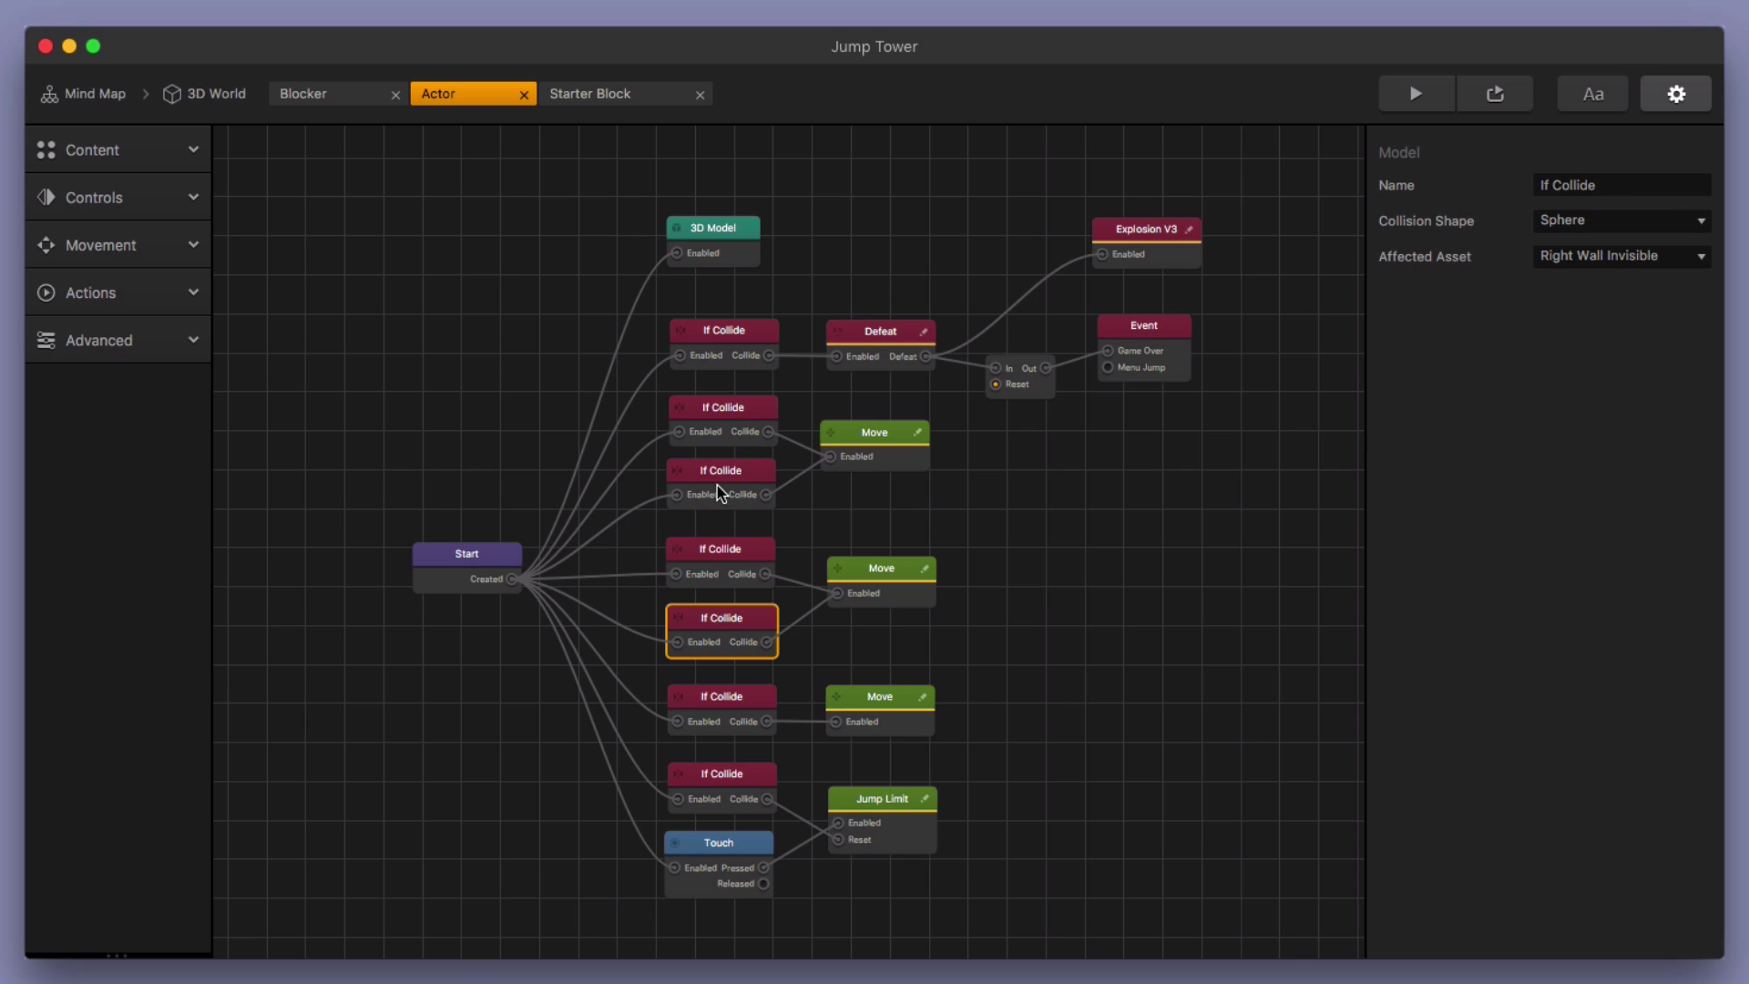
pyautogui.click(714, 426)
pyautogui.click(871, 438)
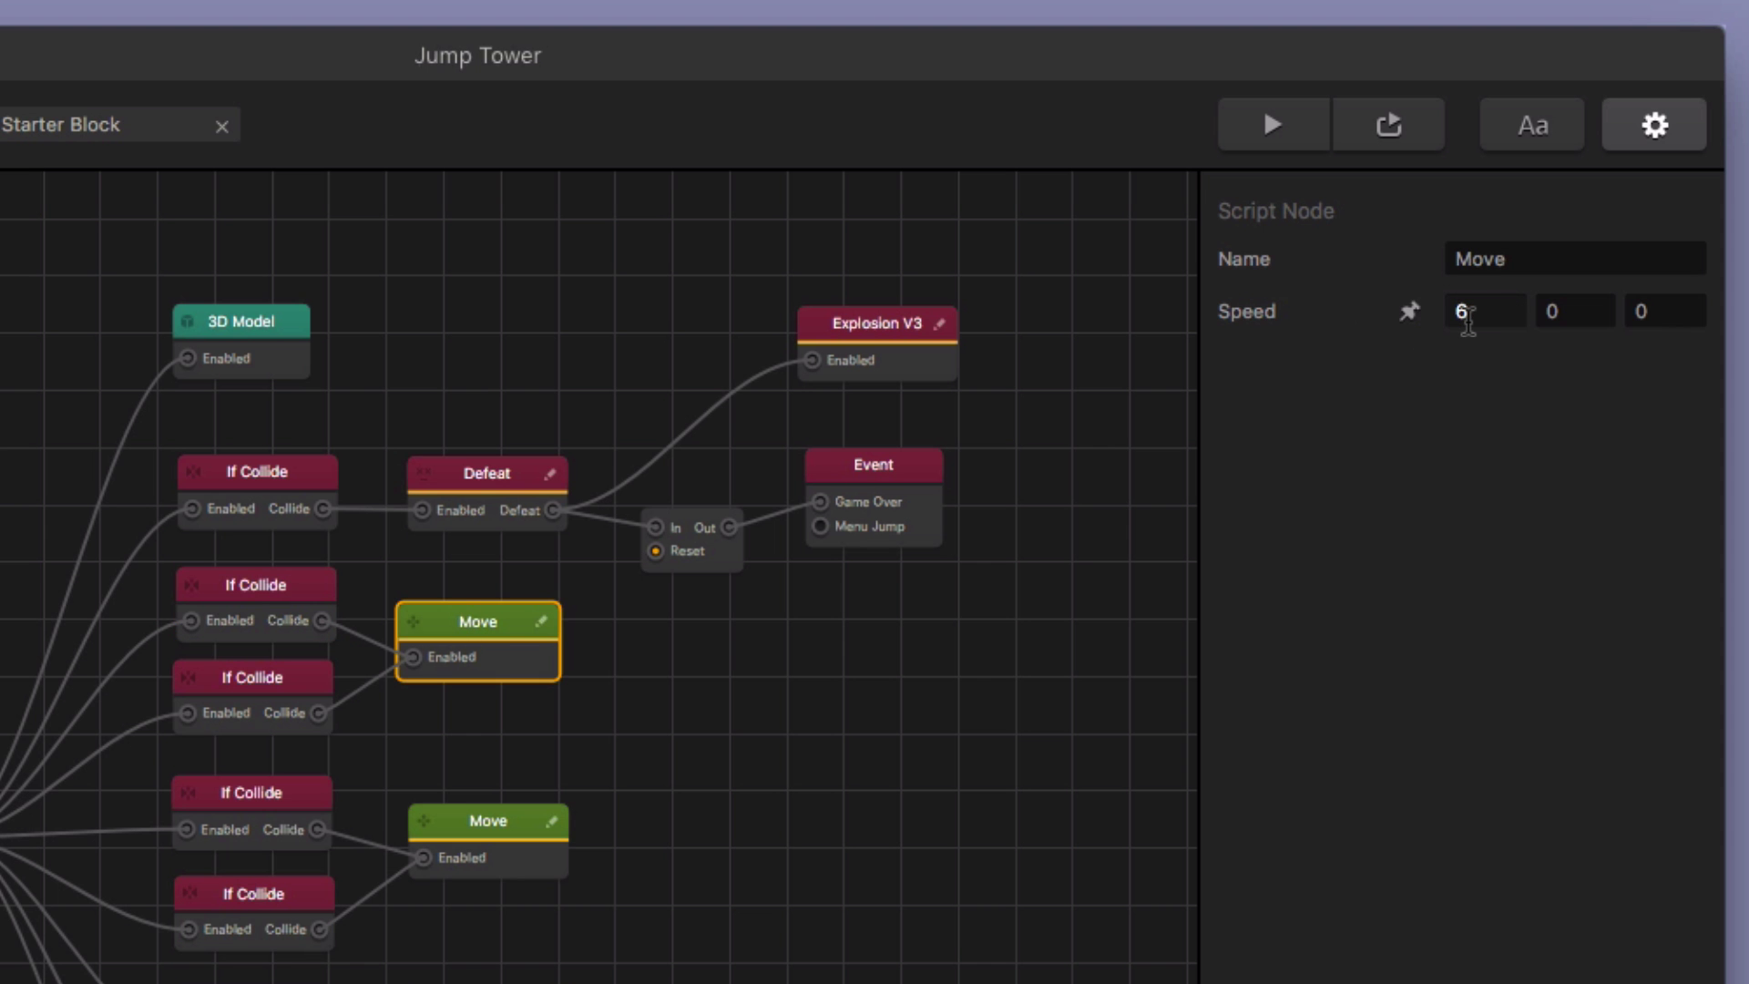
pyautogui.click(206, 801)
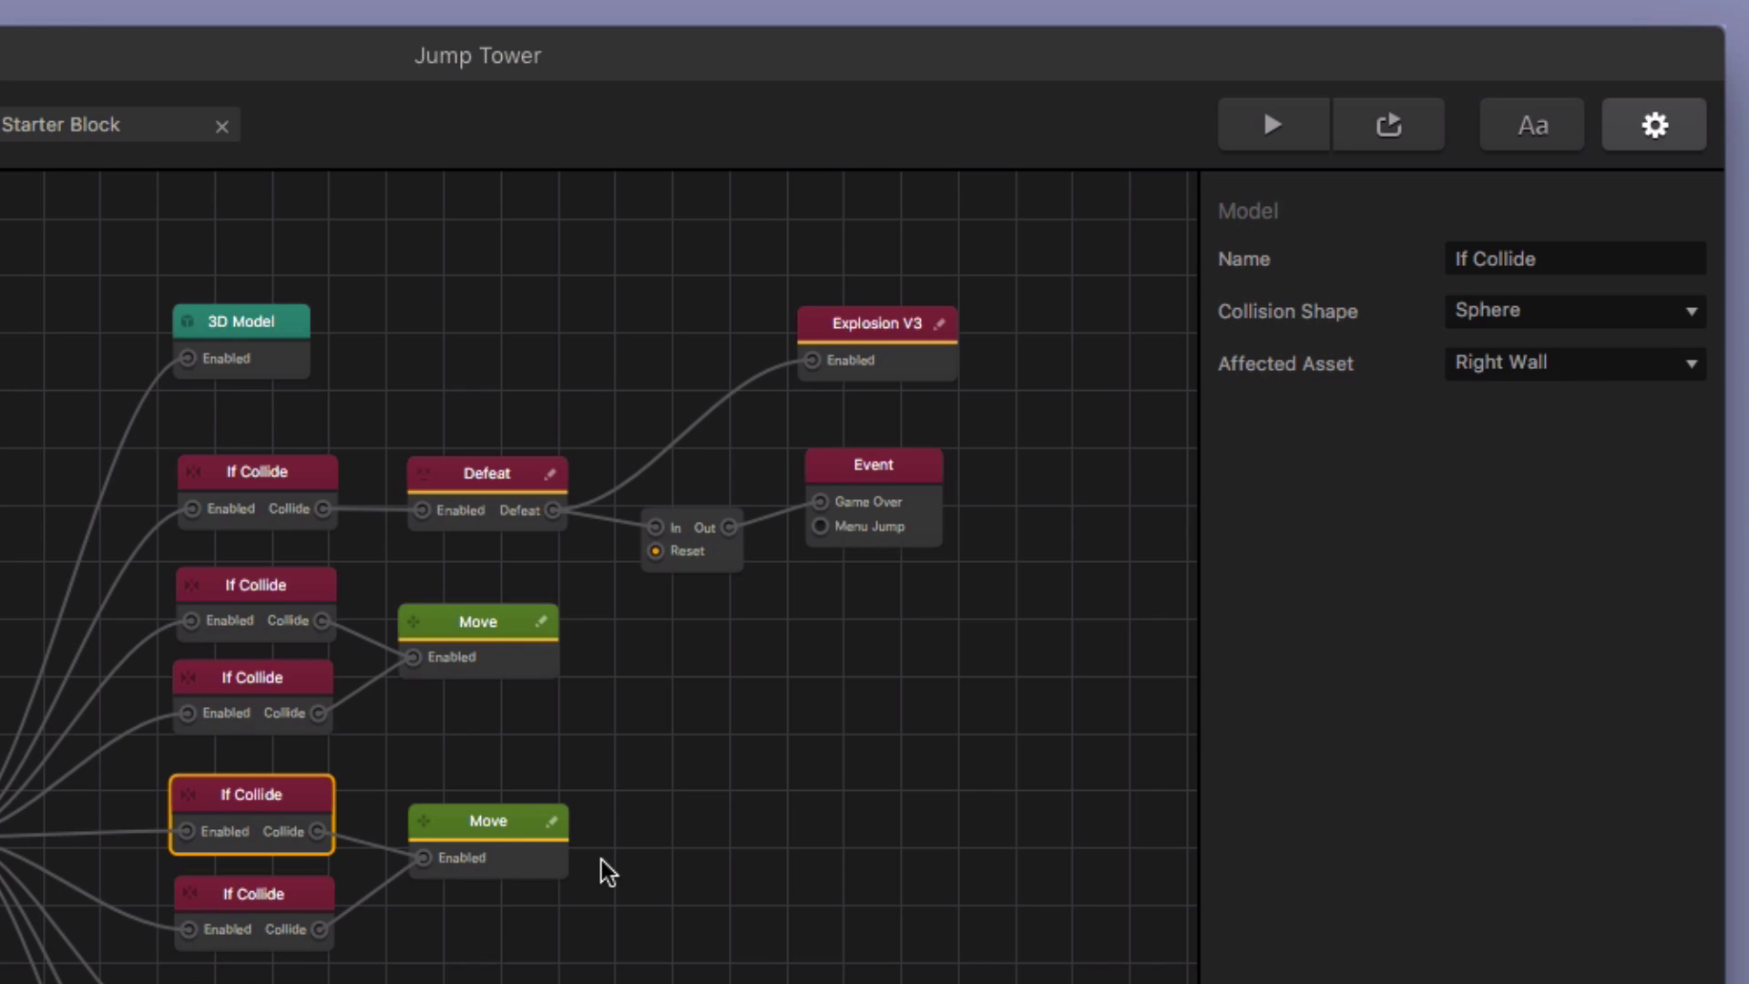
pyautogui.click(489, 823)
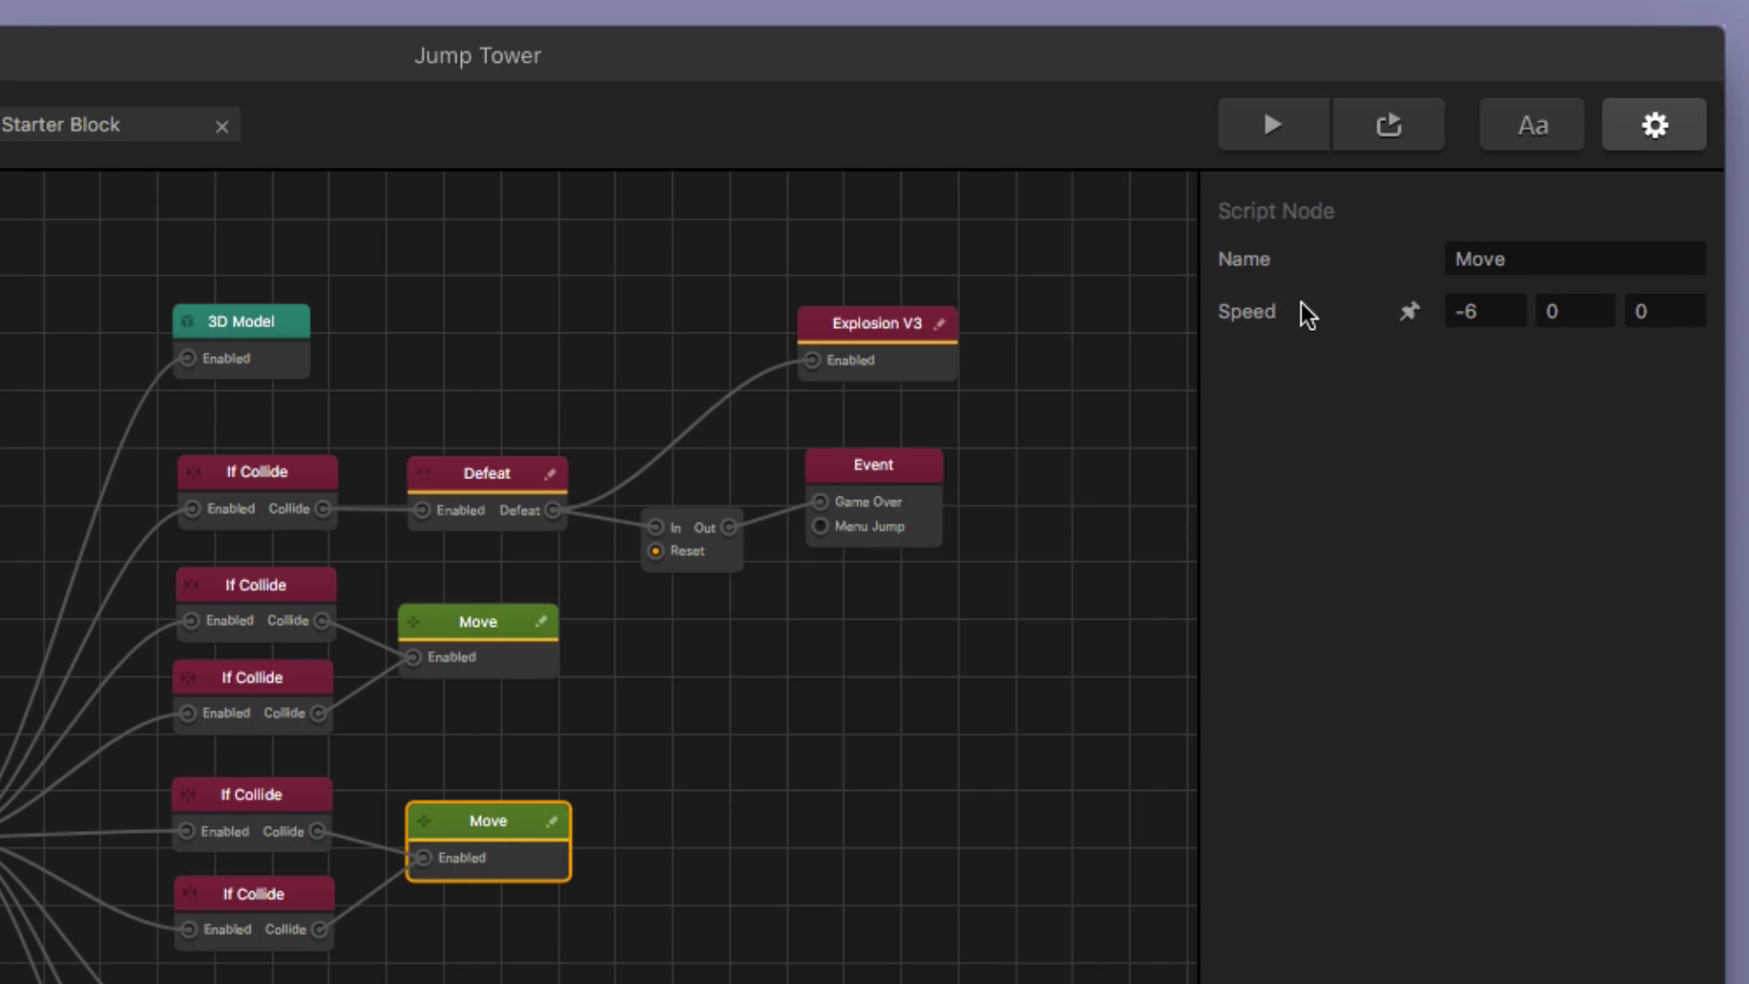
# Preview the game with its physics shapes shown to watch the ball bounce between the walls, and close the preview
pyautogui.click(1257, 126)
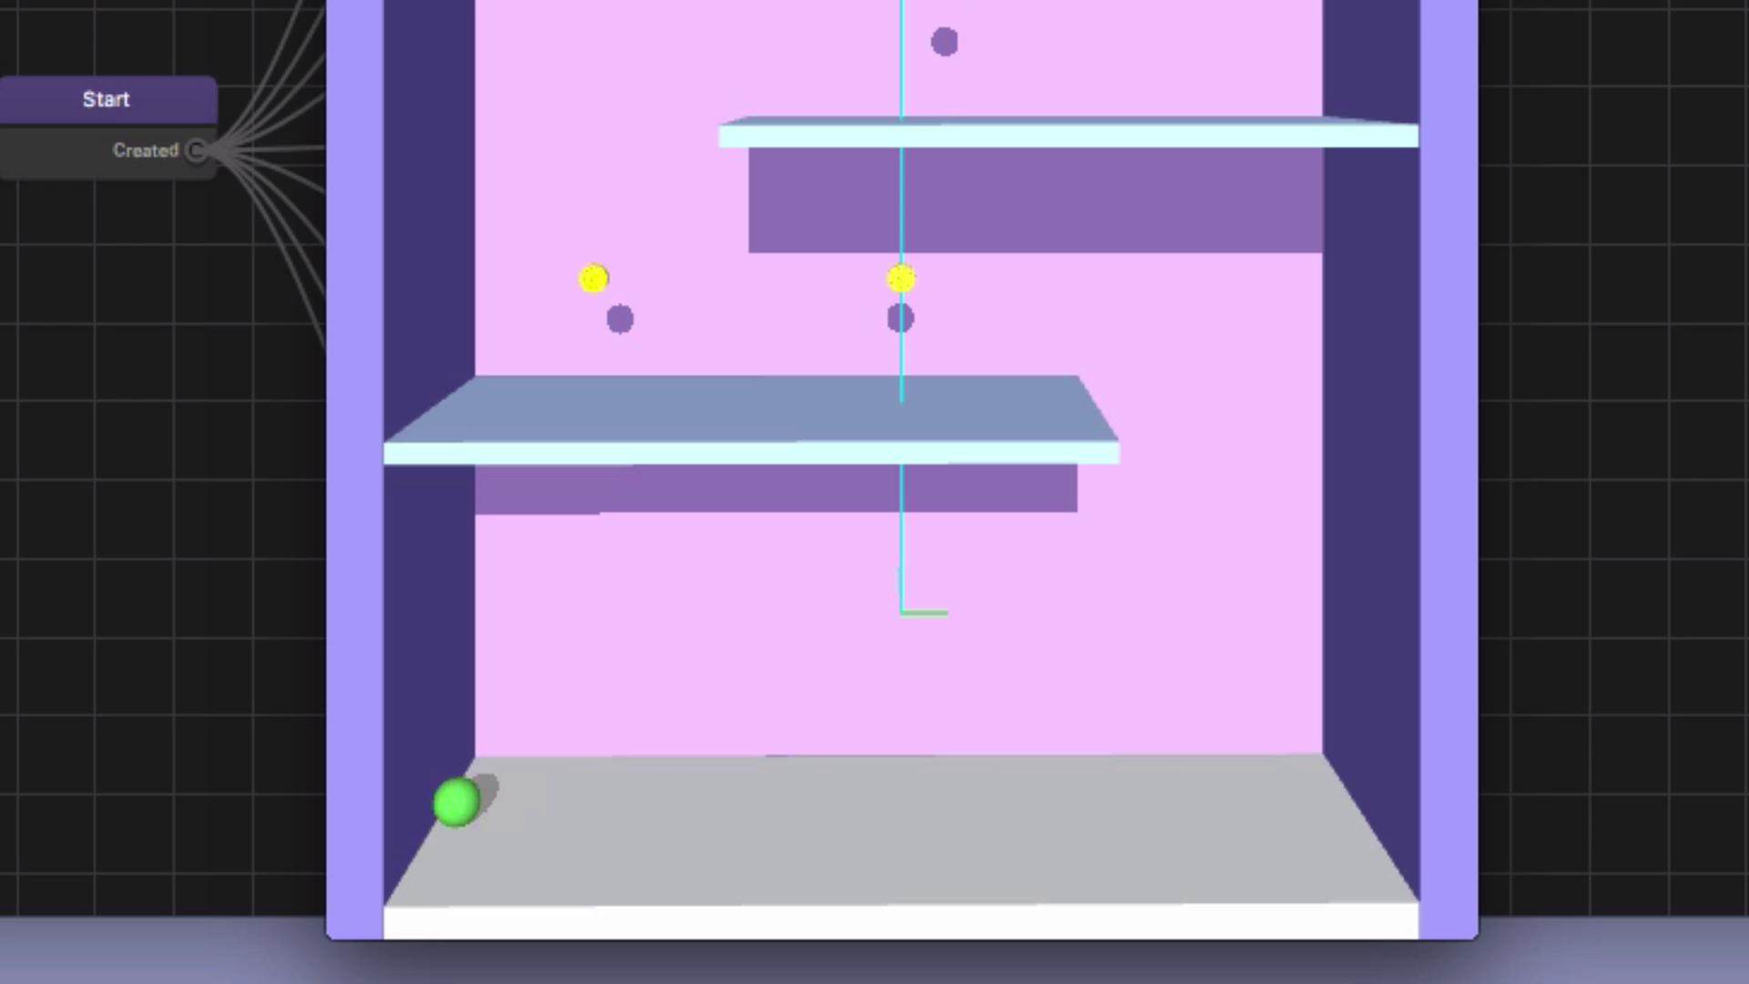
pyautogui.press('Escape')
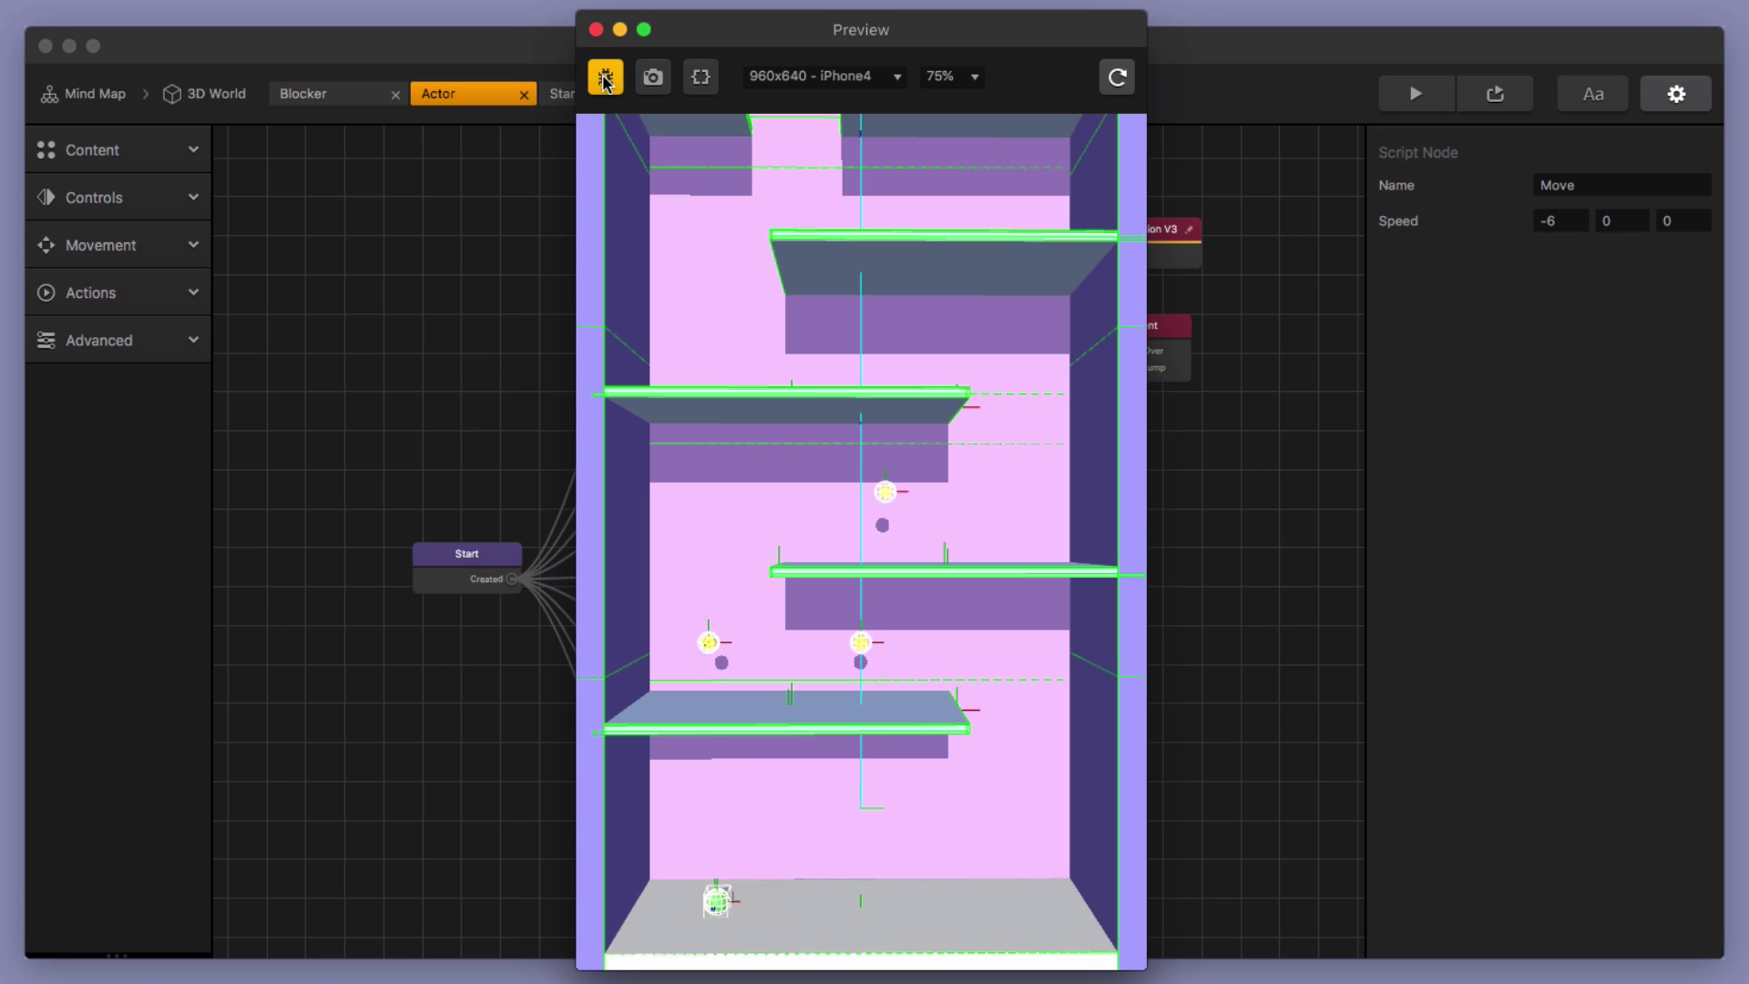
pyautogui.click(596, 29)
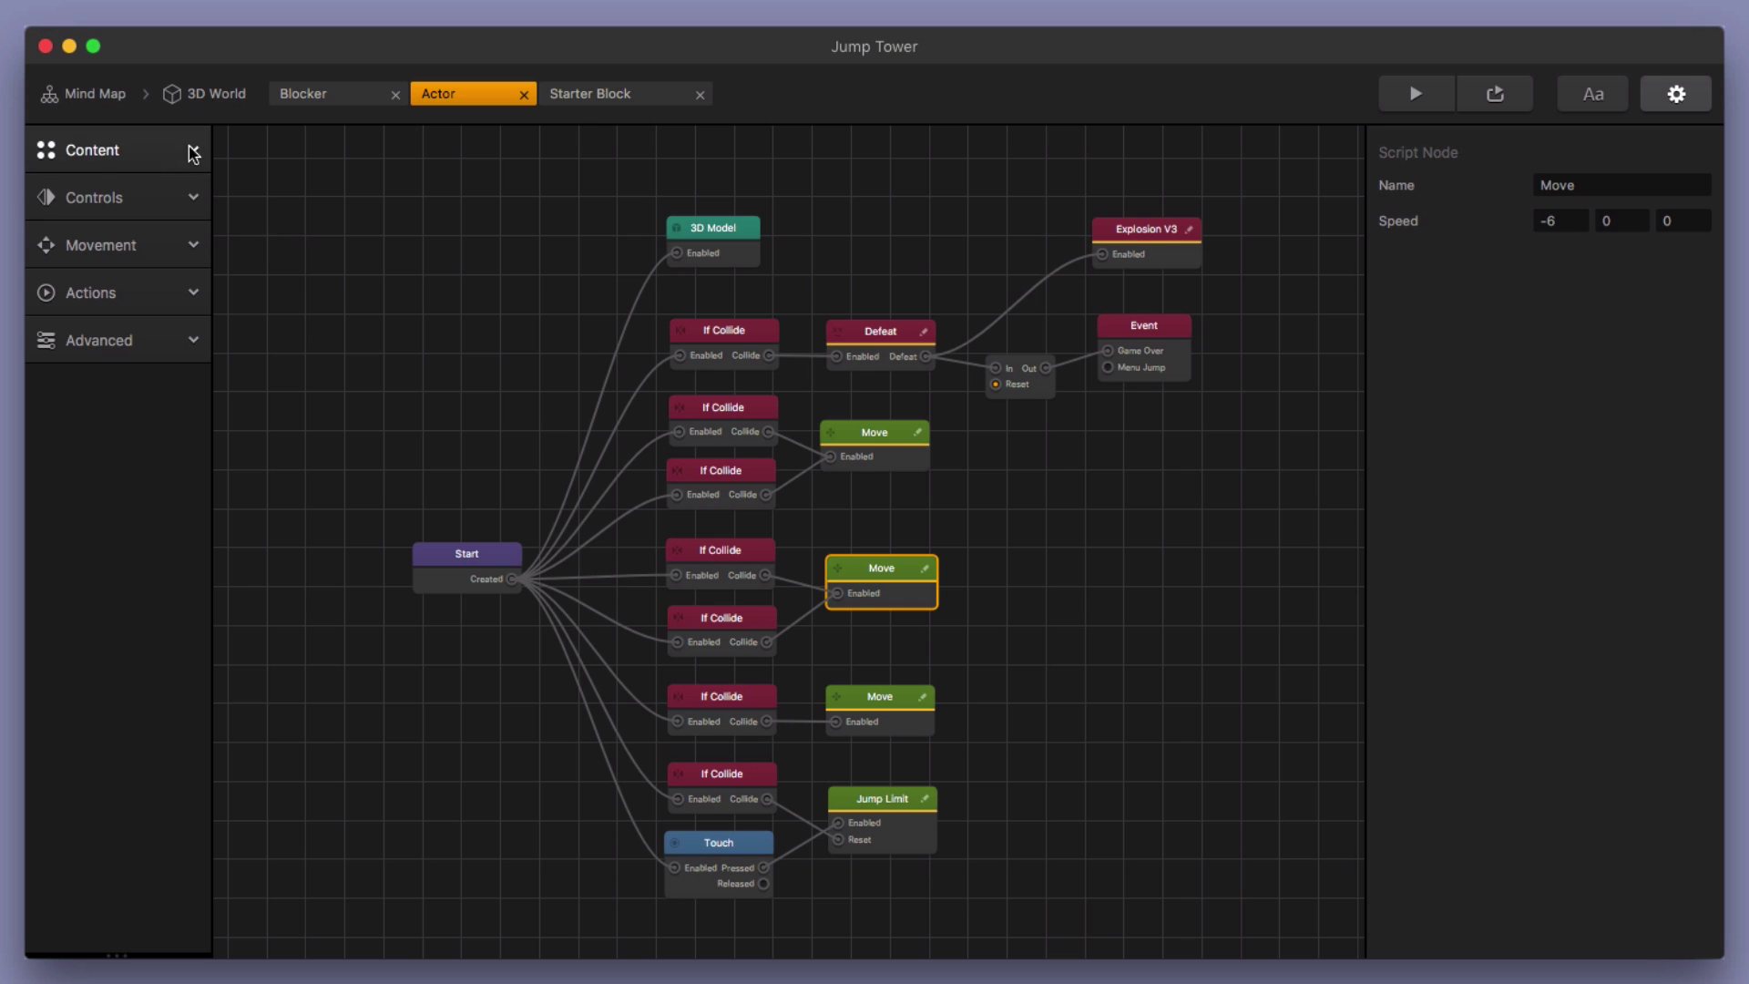
# Open the Starter Block's node graph from the 3D World and inspect its If Collide, Delay and Remove nodes
pyautogui.click(208, 94)
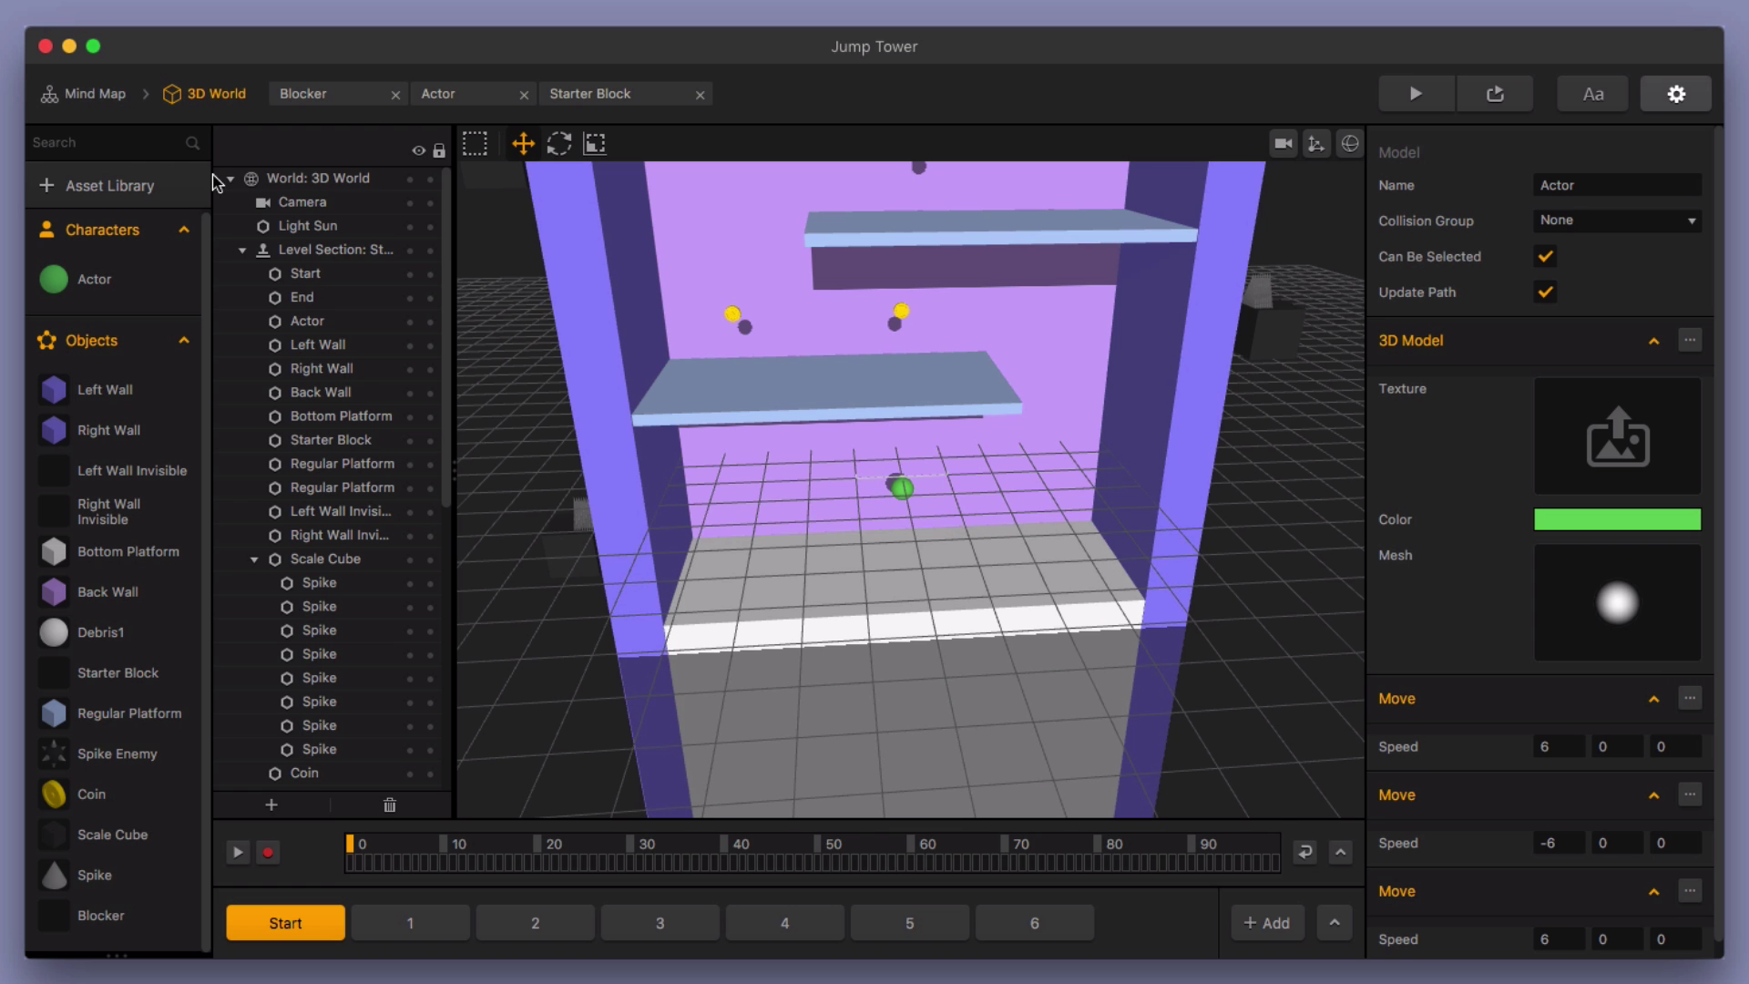
pyautogui.doubleClick(123, 683)
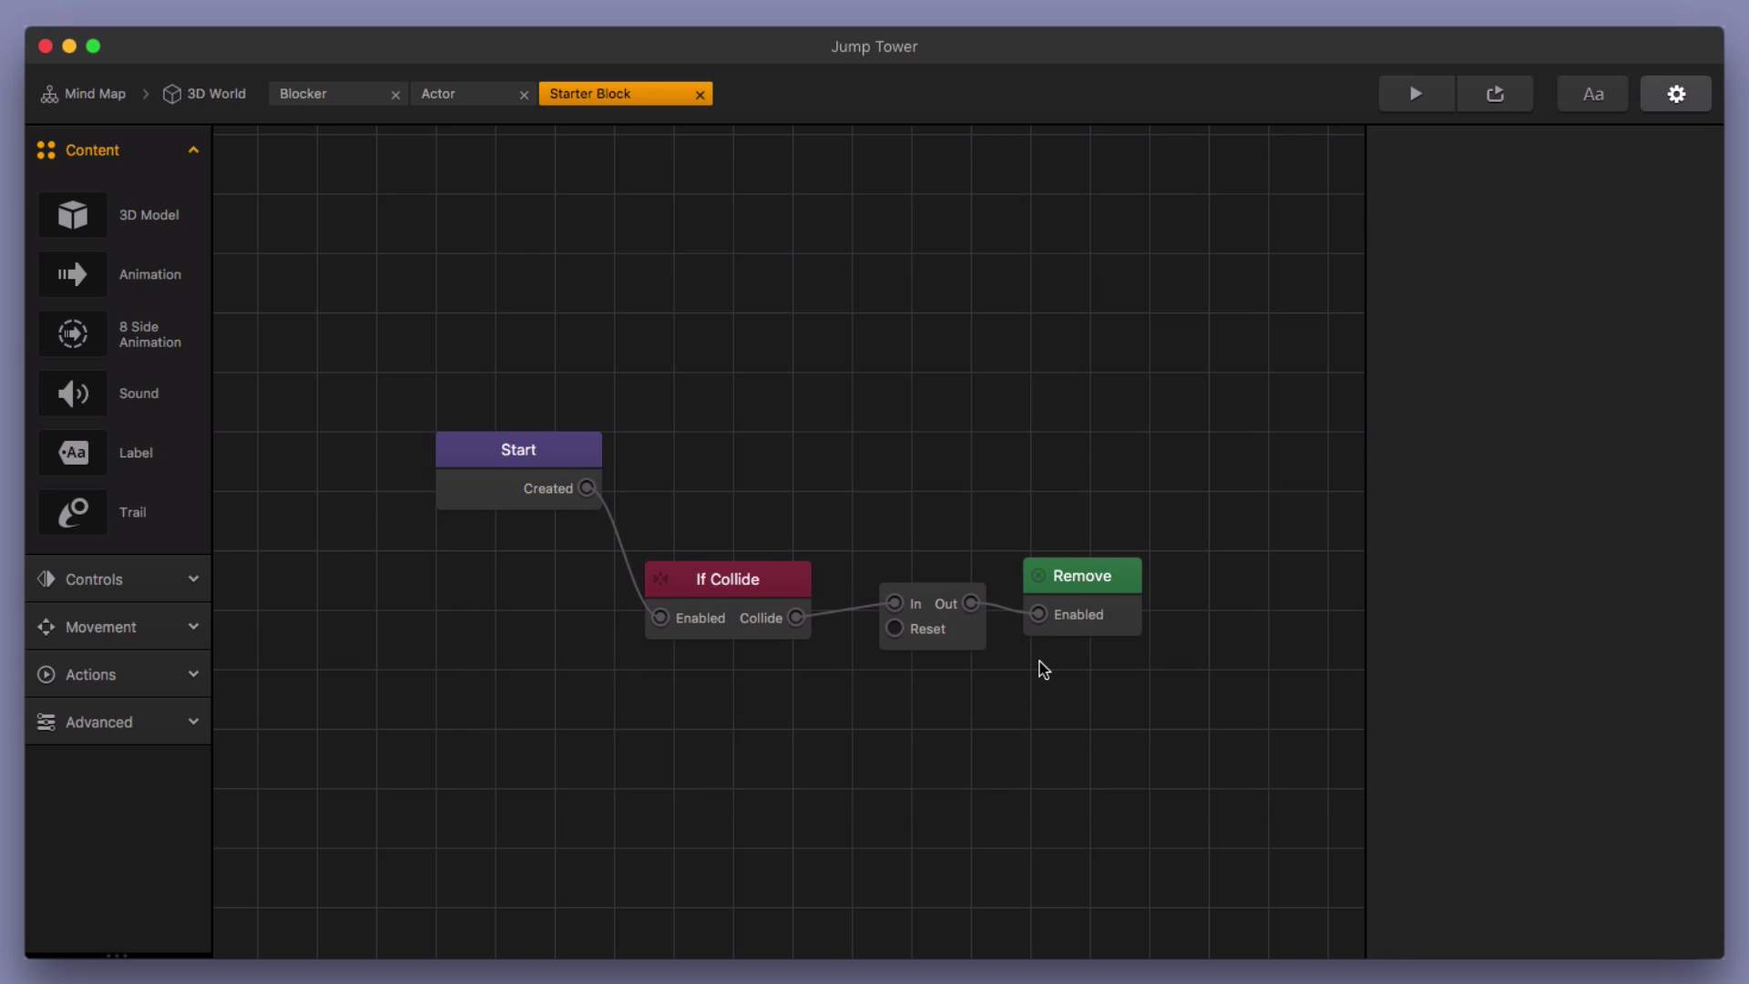
pyautogui.click(727, 582)
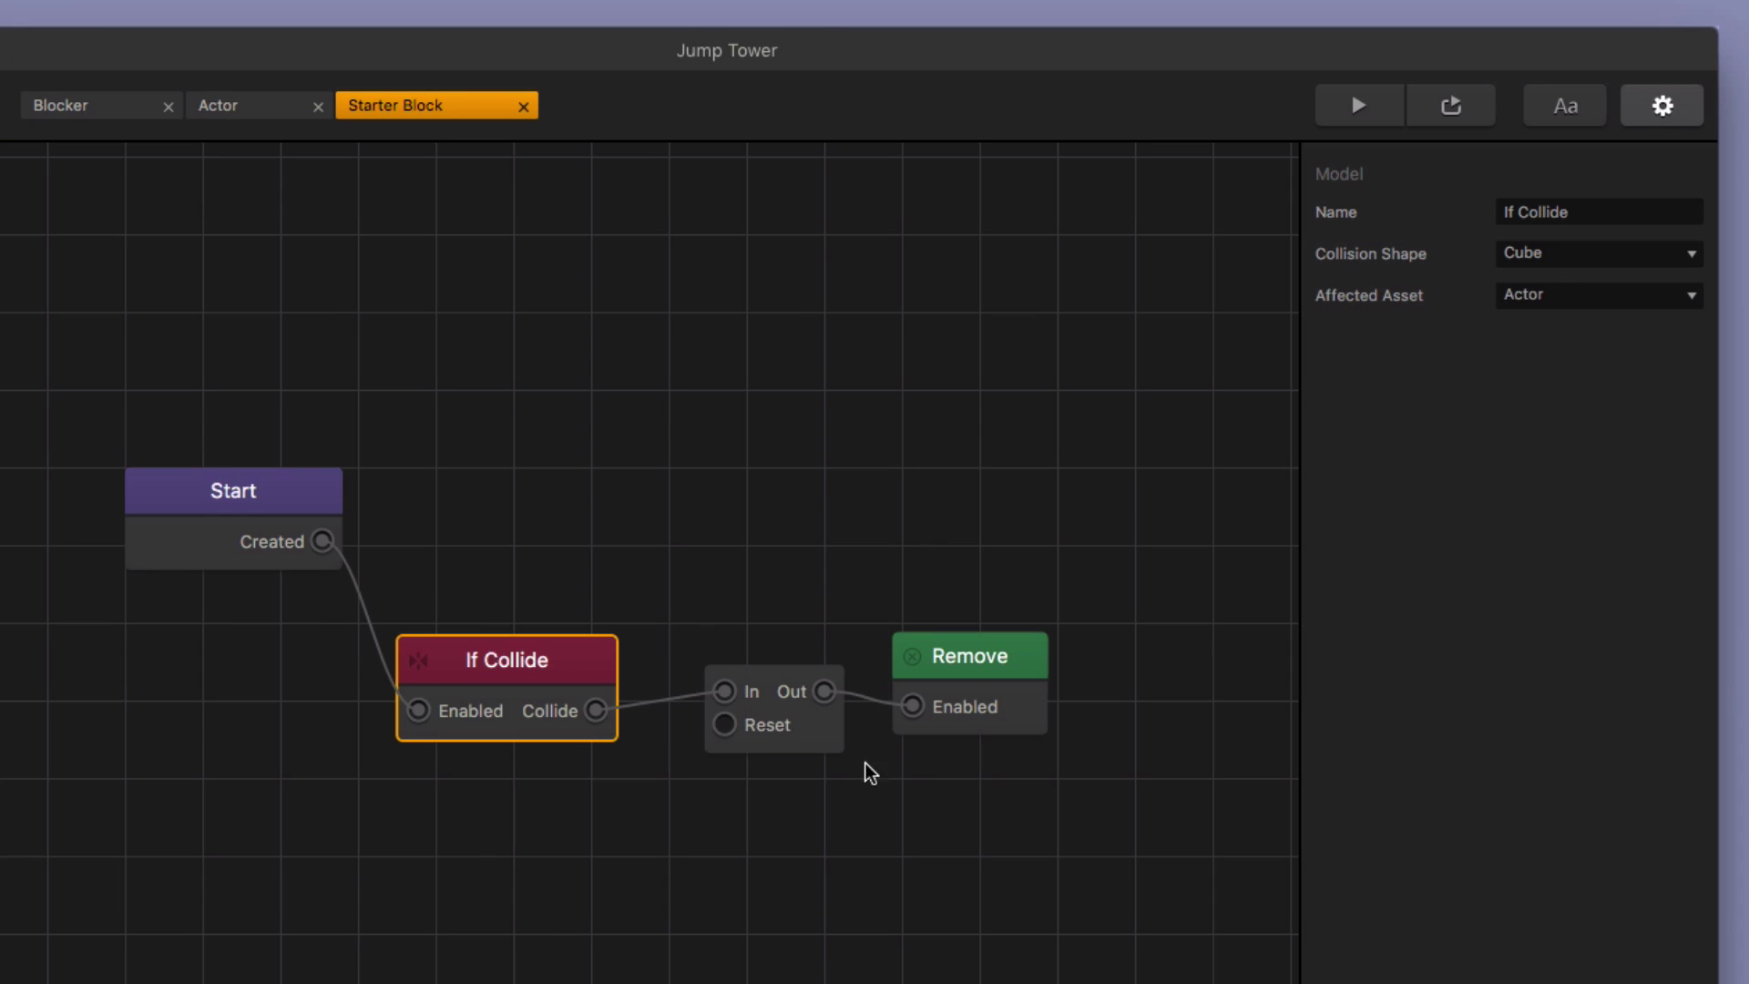
pyautogui.click(827, 745)
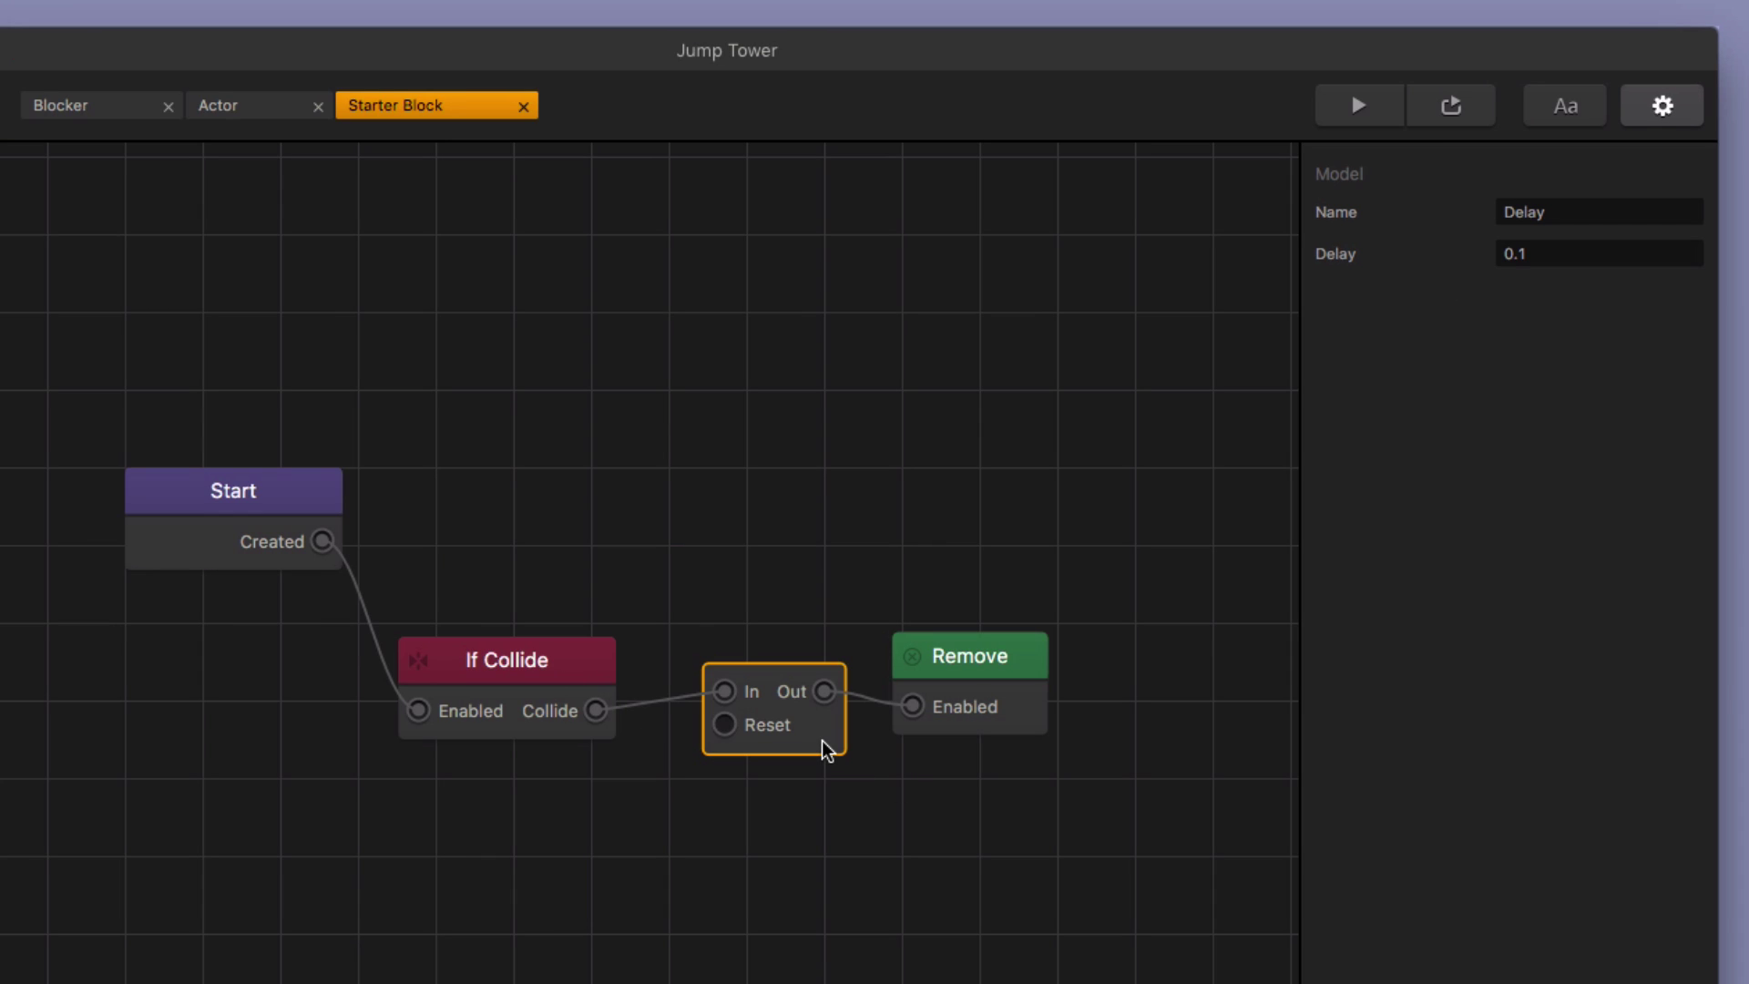
pyautogui.click(1572, 250)
pyautogui.click(982, 722)
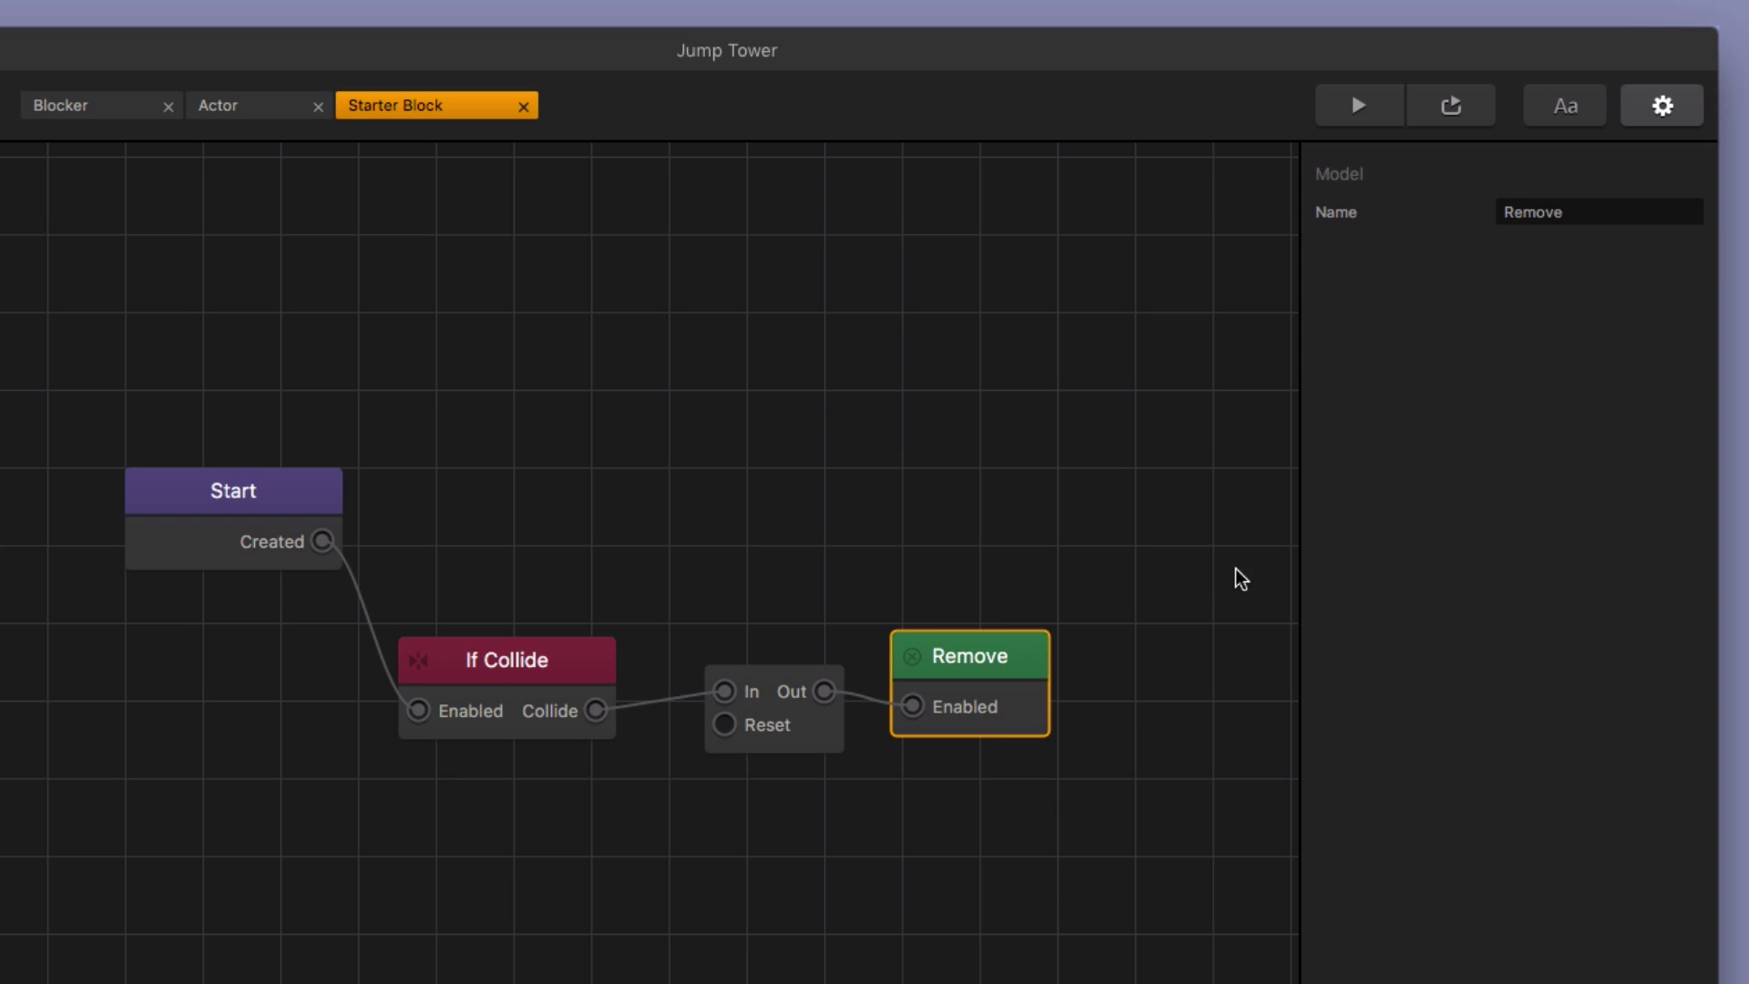
# Preview the game with physics shapes on, restart it to watch the starter block's collision, and close the preview
pyautogui.click(1364, 102)
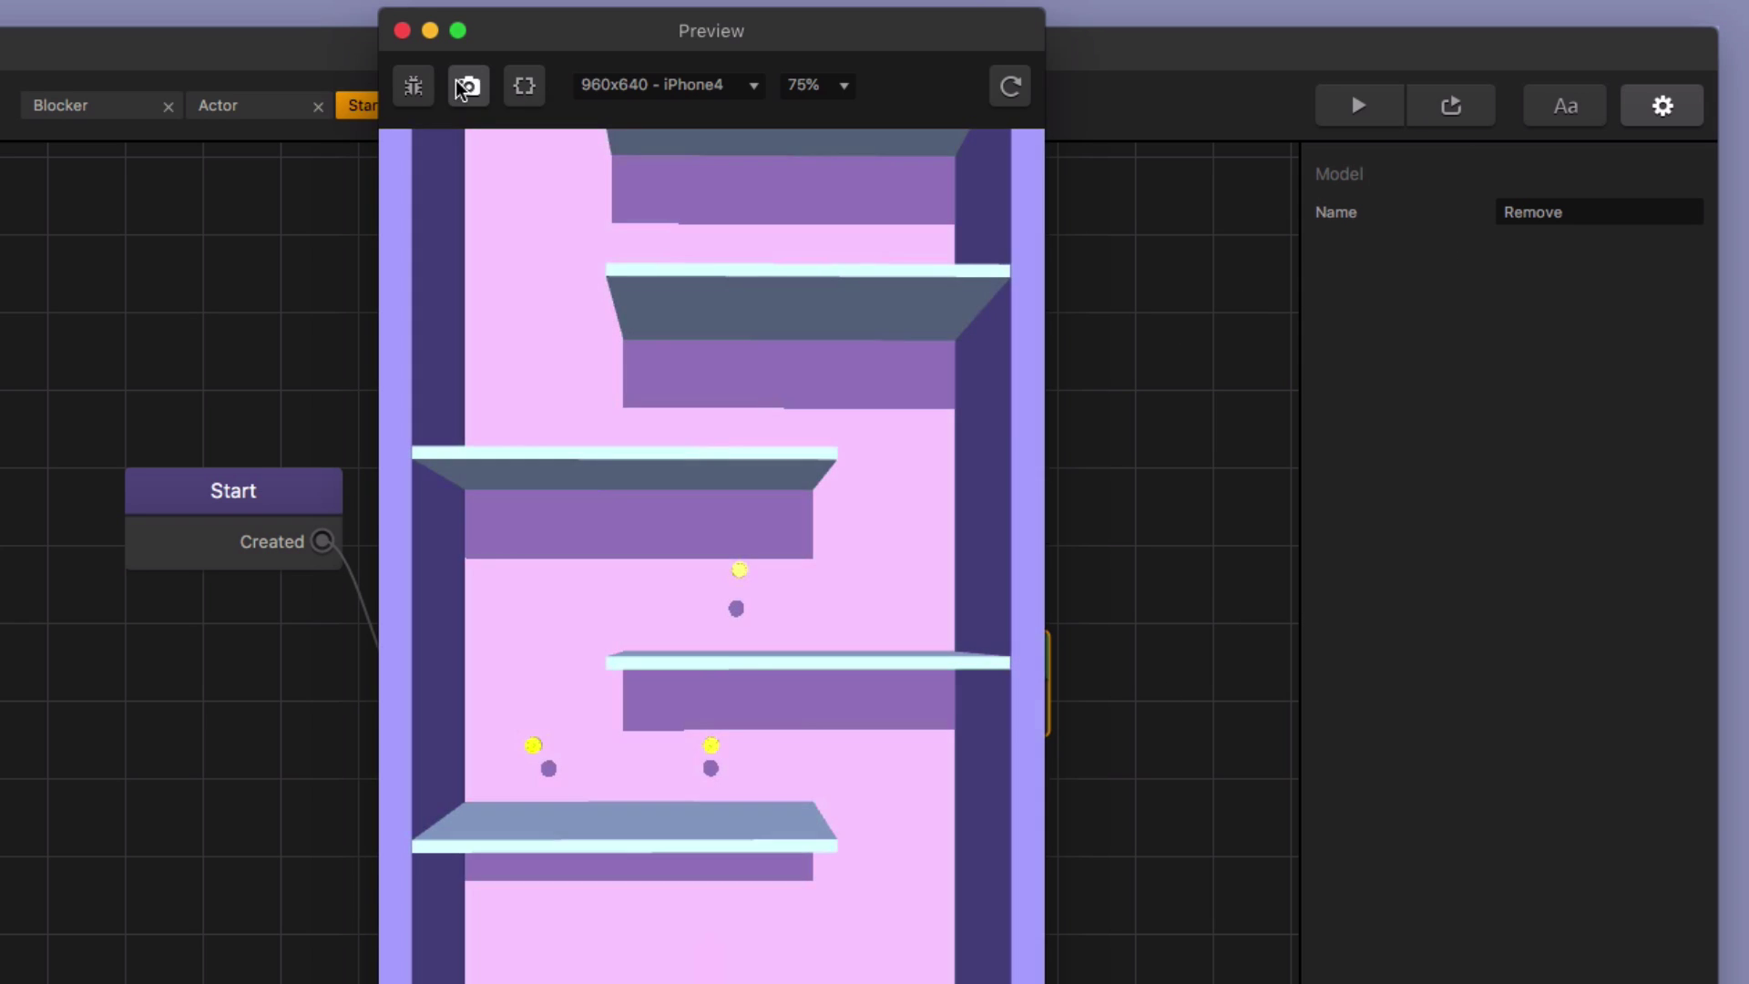
pyautogui.click(413, 86)
pyautogui.click(1020, 97)
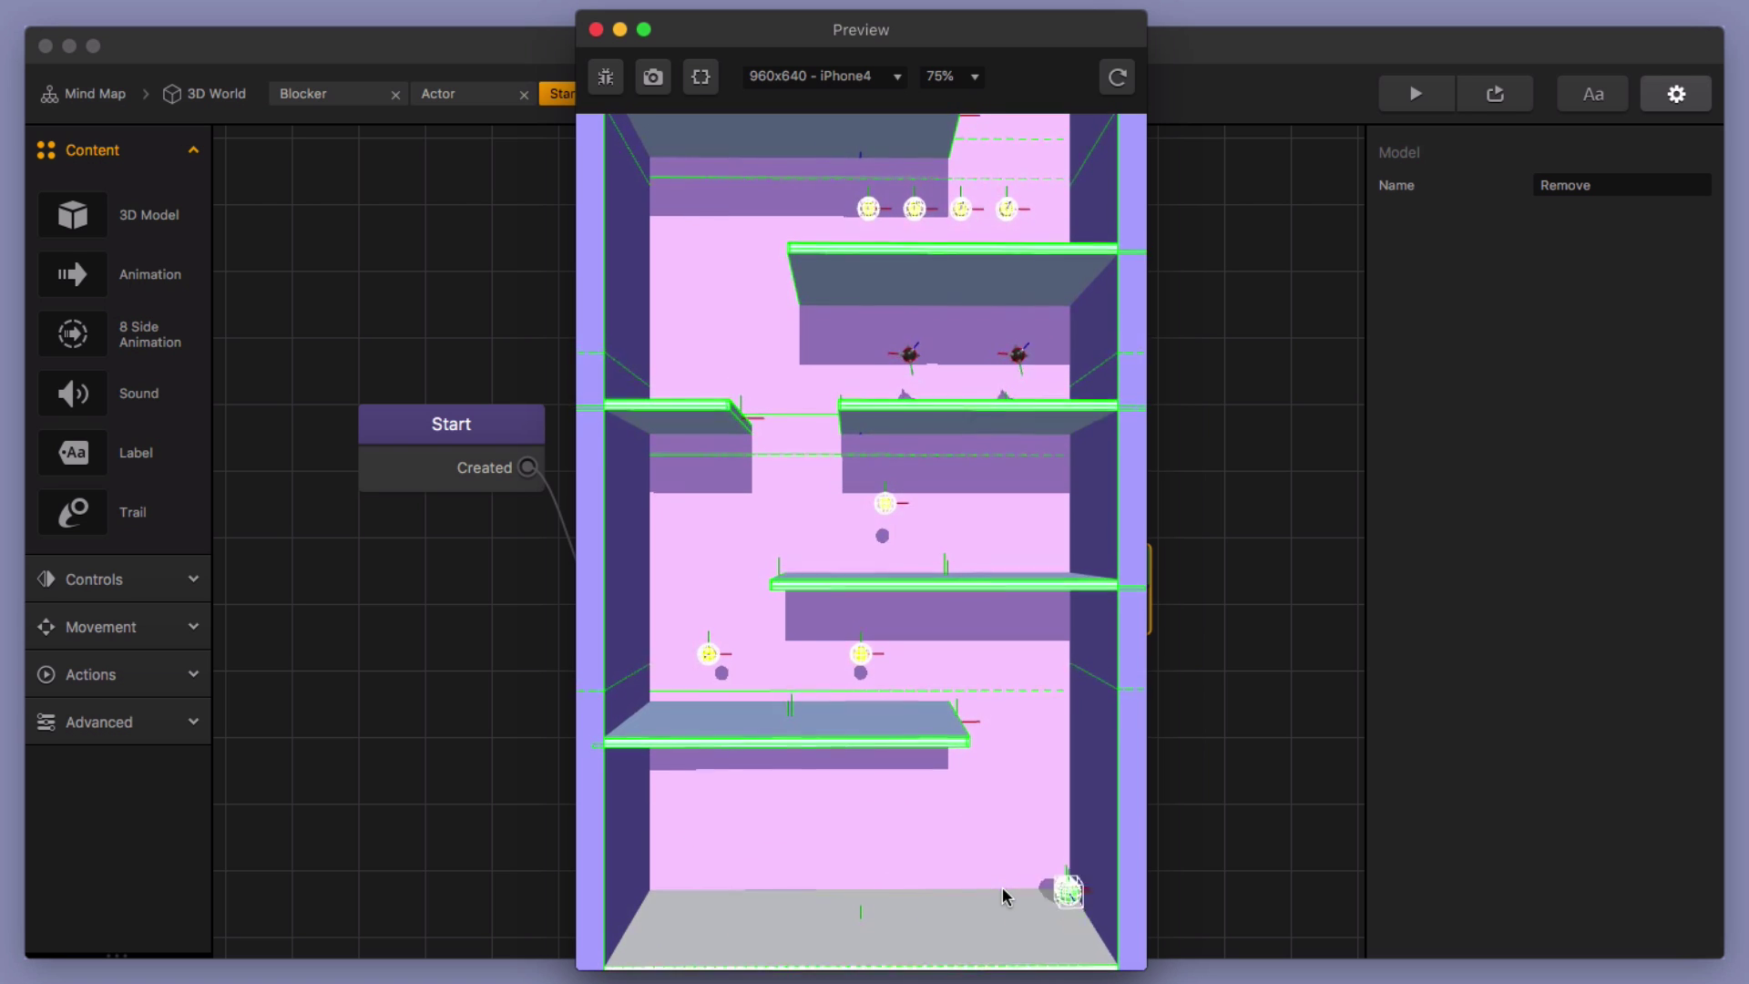
pyautogui.click(596, 30)
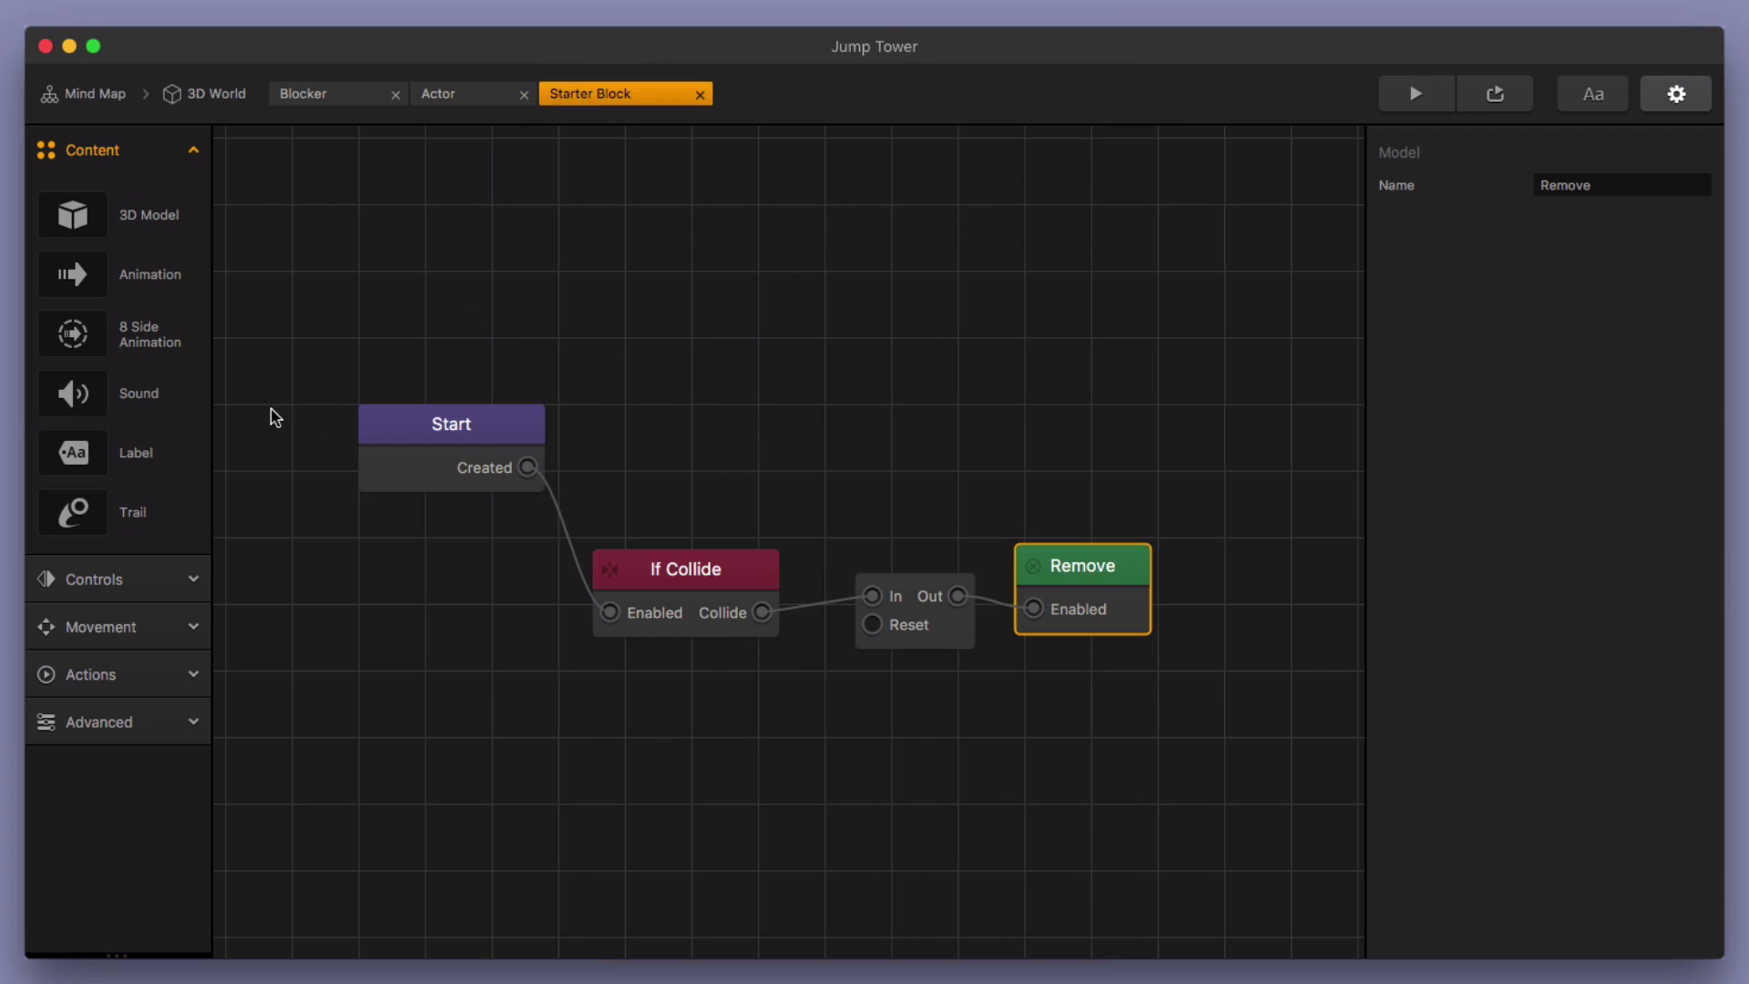
# Reopen the Actor's node graph and inspect the Jump Limit node's settings and the If Collide node connected to its Reset
pyautogui.click(206, 95)
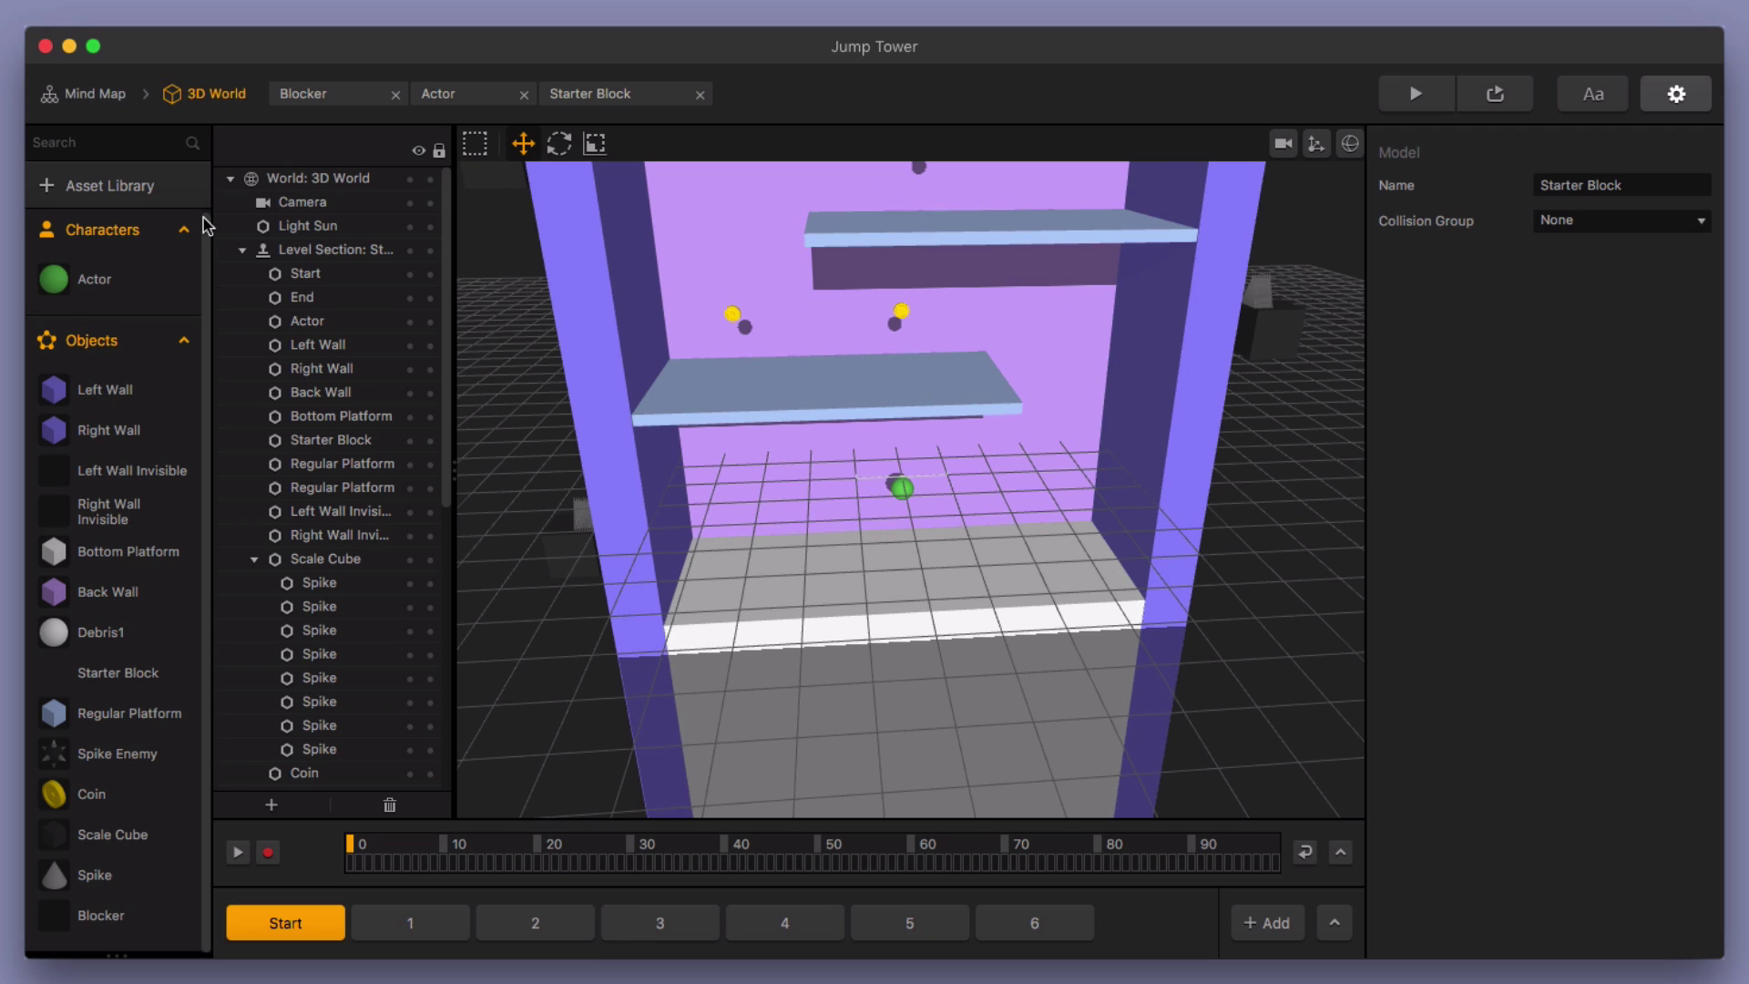
pyautogui.doubleClick(85, 281)
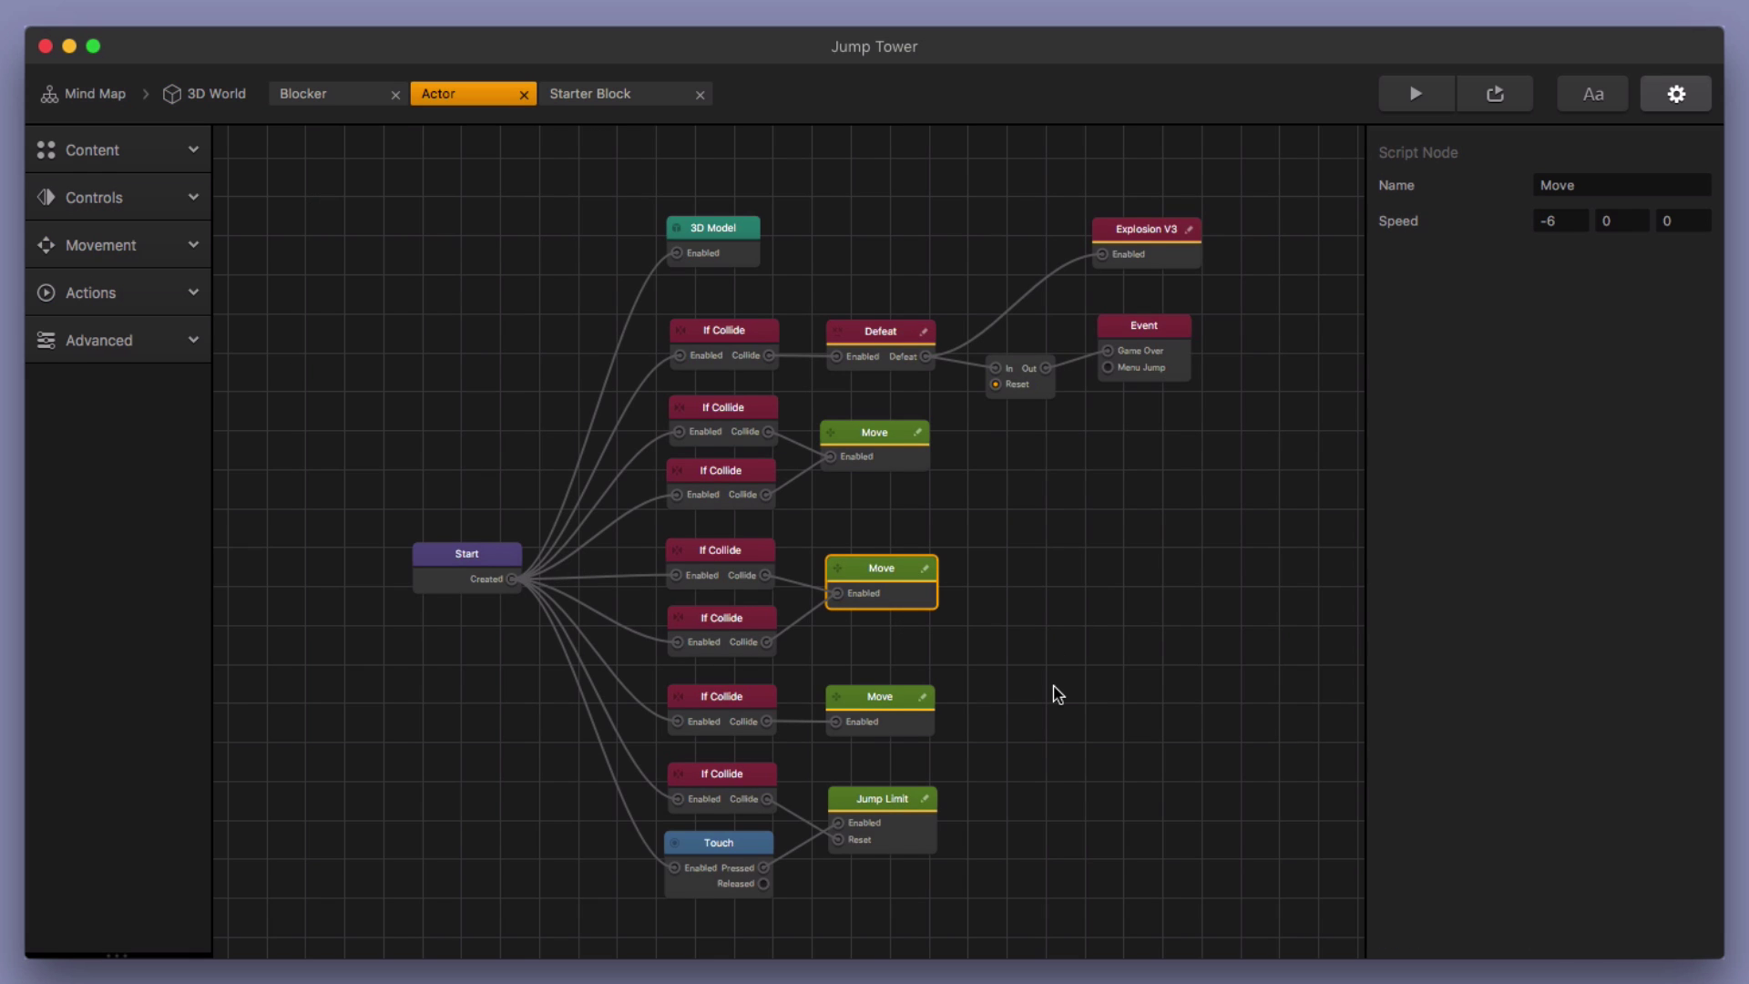
pyautogui.scroll(3, 1052, 690)
pyautogui.click(948, 780)
pyautogui.moveTo(943, 780); pyautogui.dragTo(1023, 546)
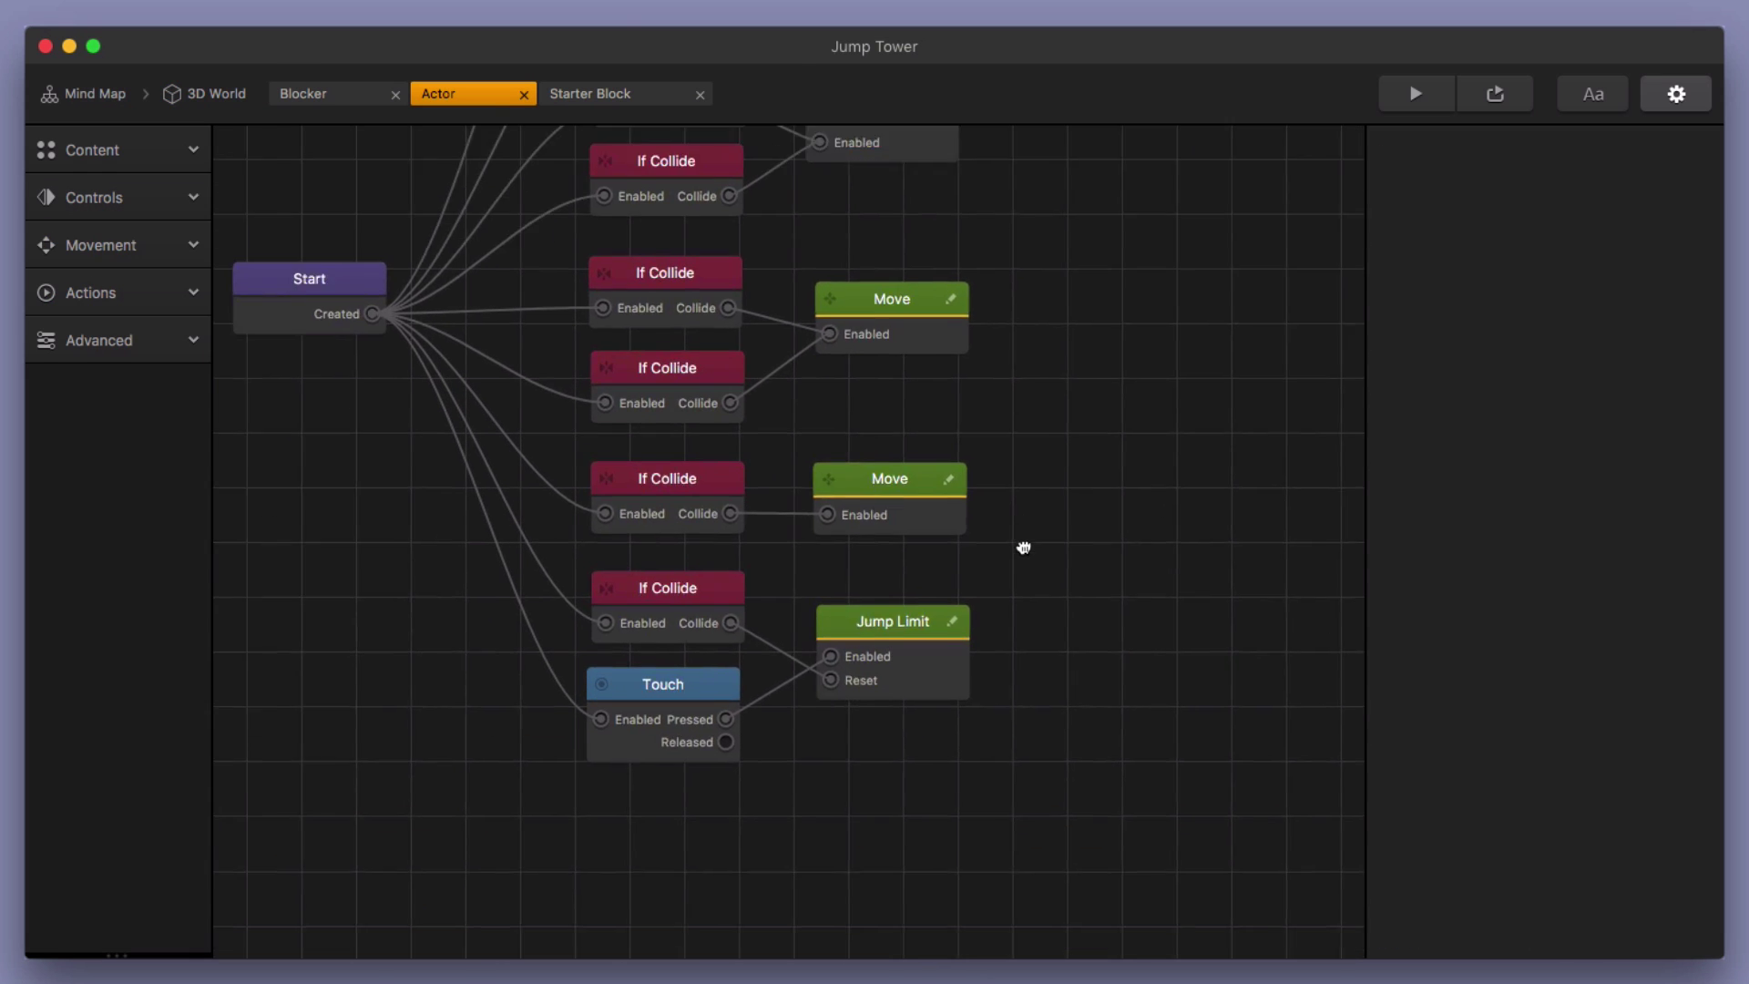
pyautogui.click(912, 677)
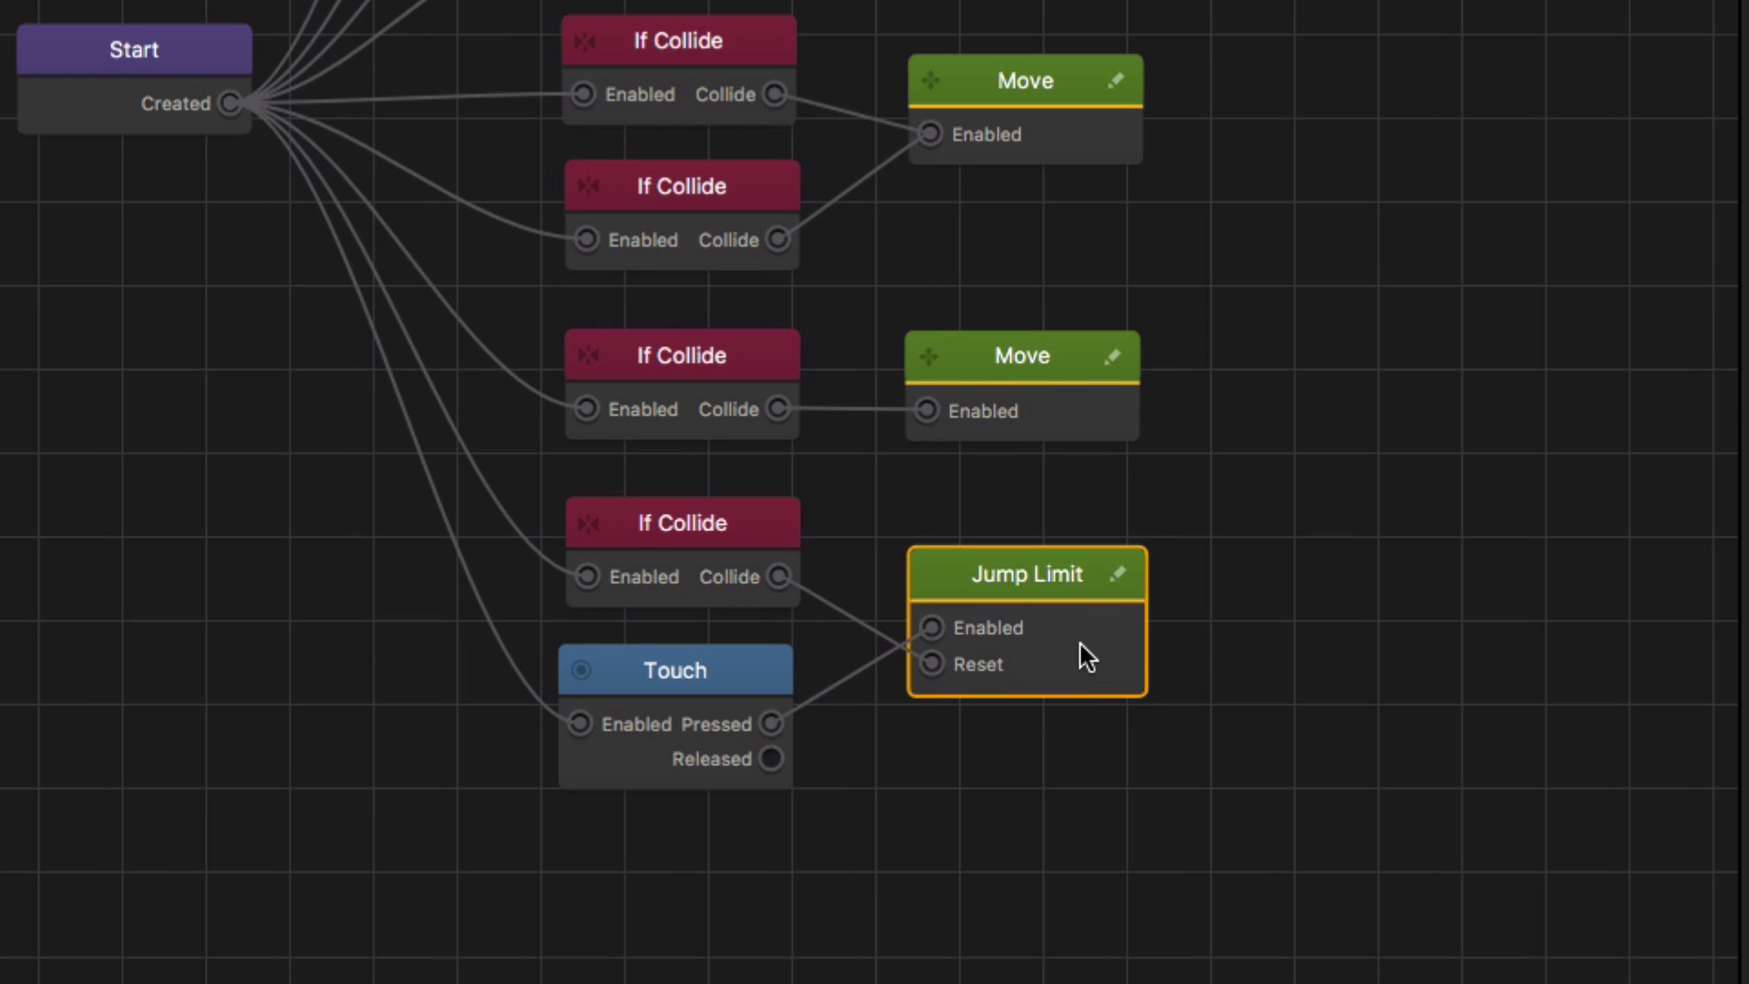
pyautogui.scroll(3, 1086, 658)
pyautogui.moveTo(1023, 695); pyautogui.dragTo(1173, 678)
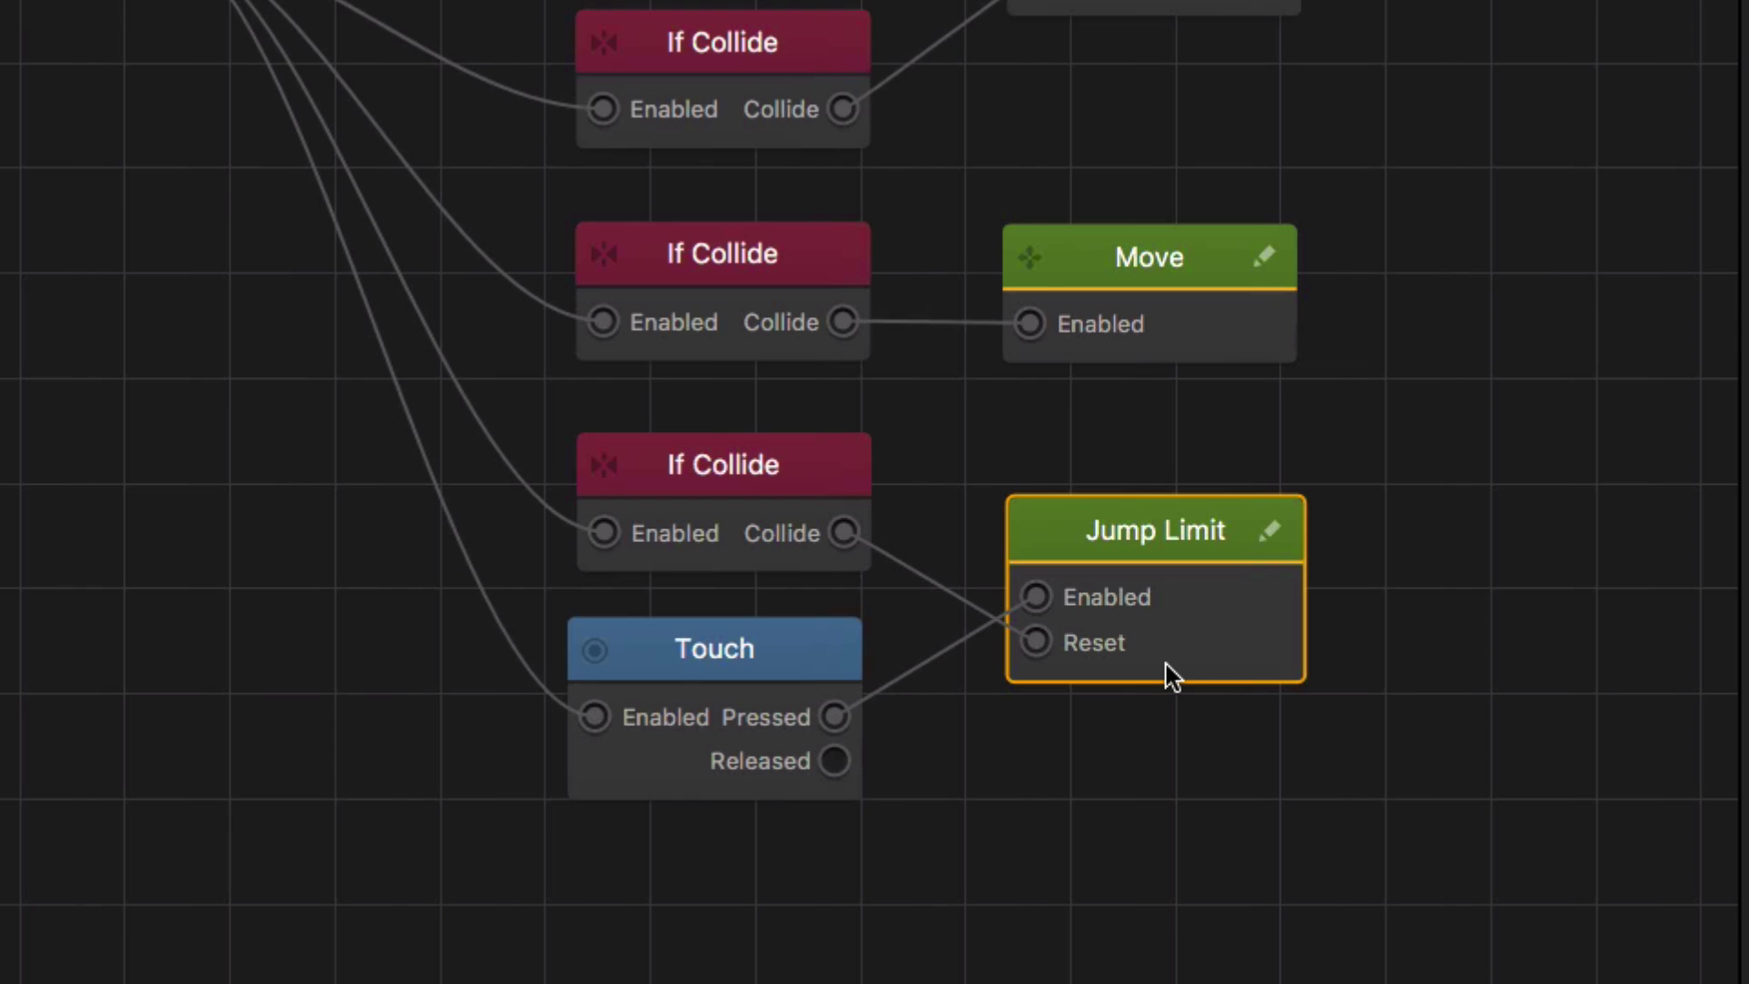
pyautogui.scroll(2, 1172, 678)
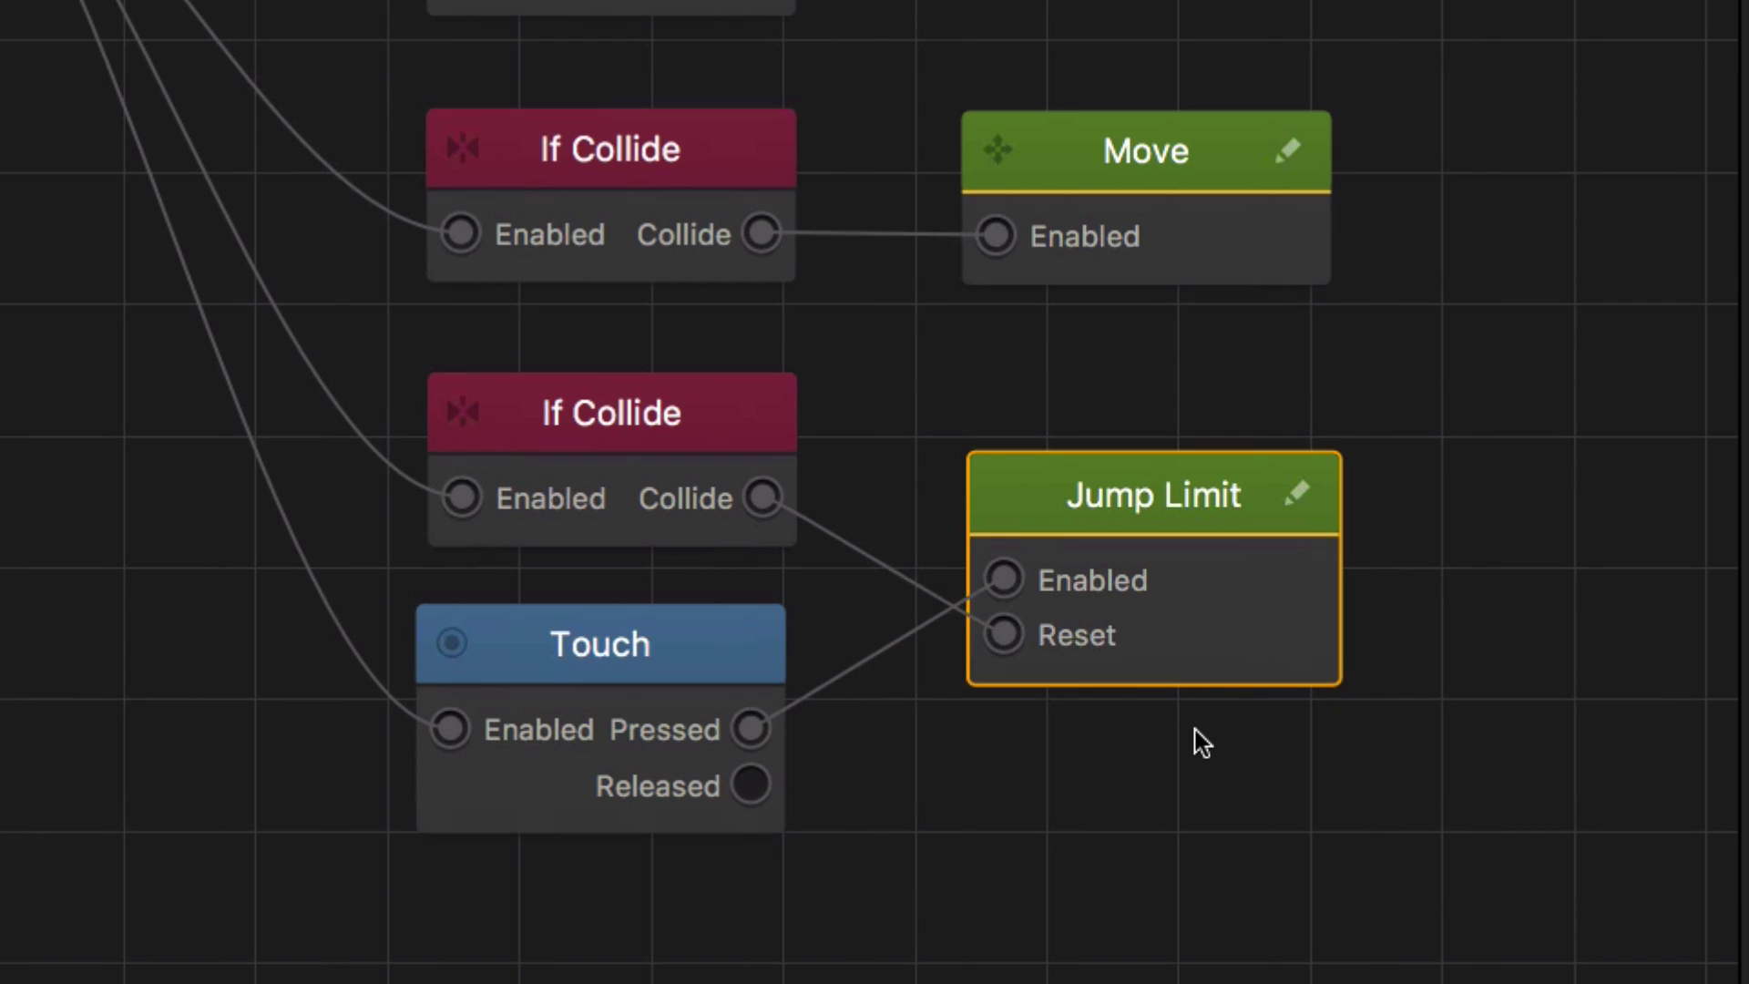
pyautogui.scroll(-2, 1203, 743)
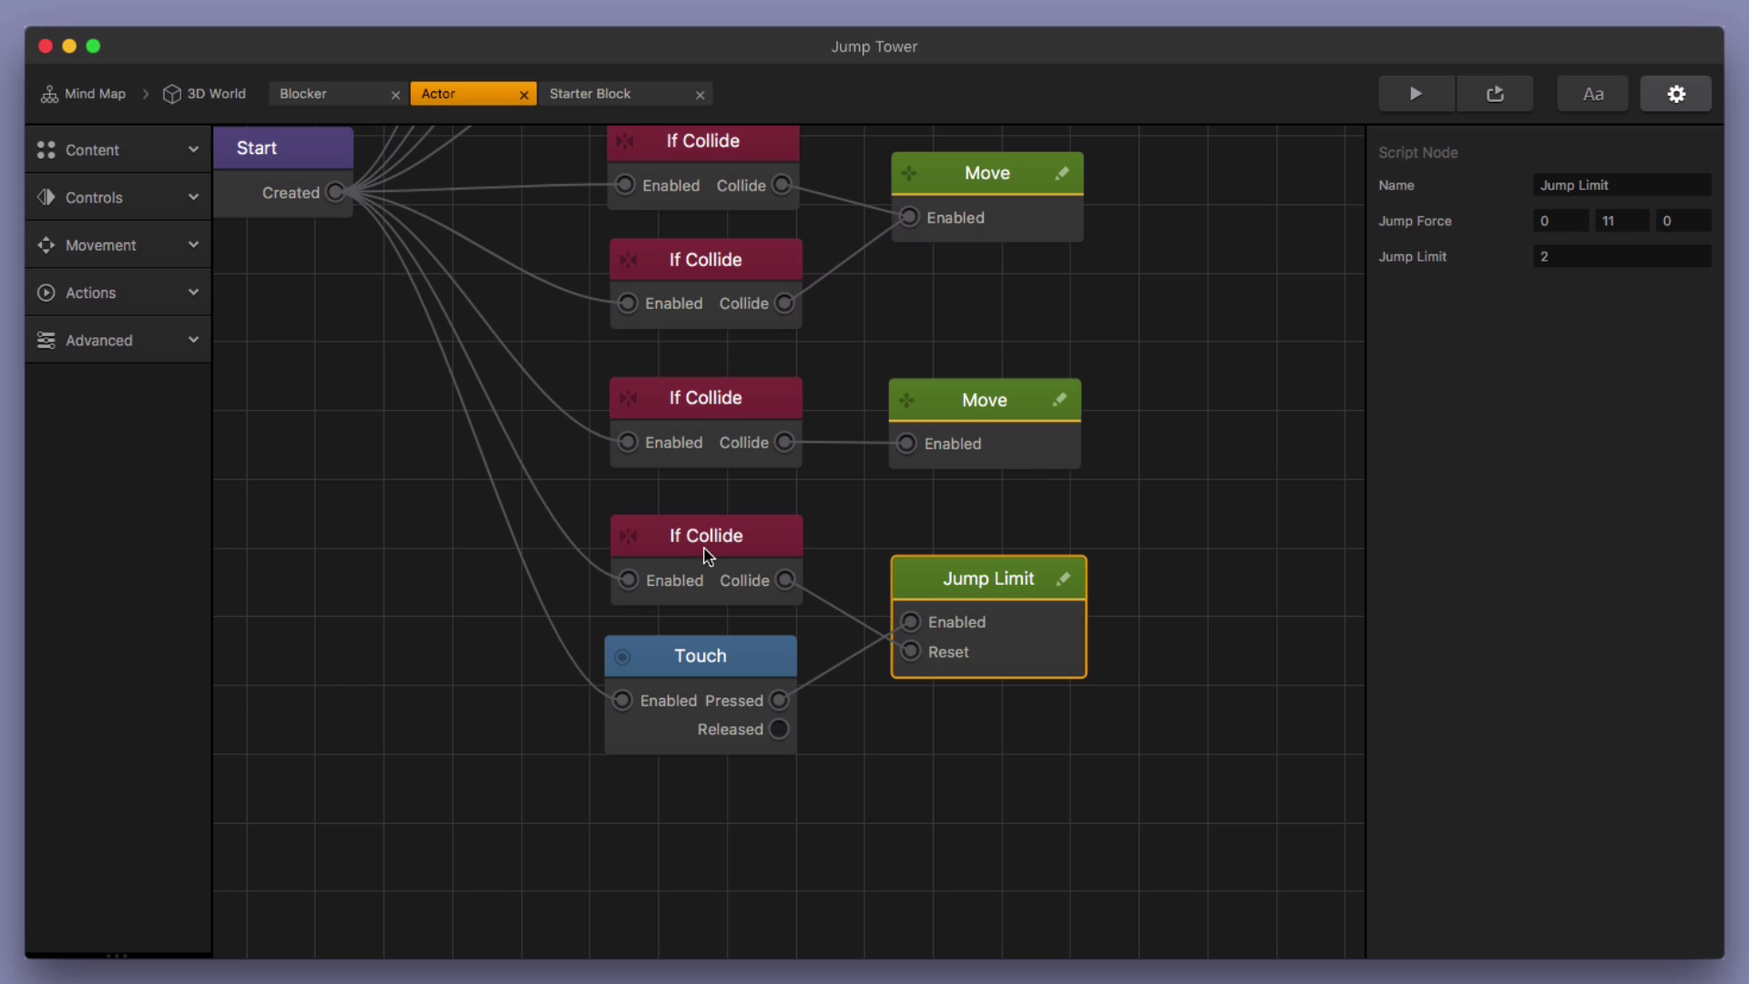
pyautogui.click(707, 547)
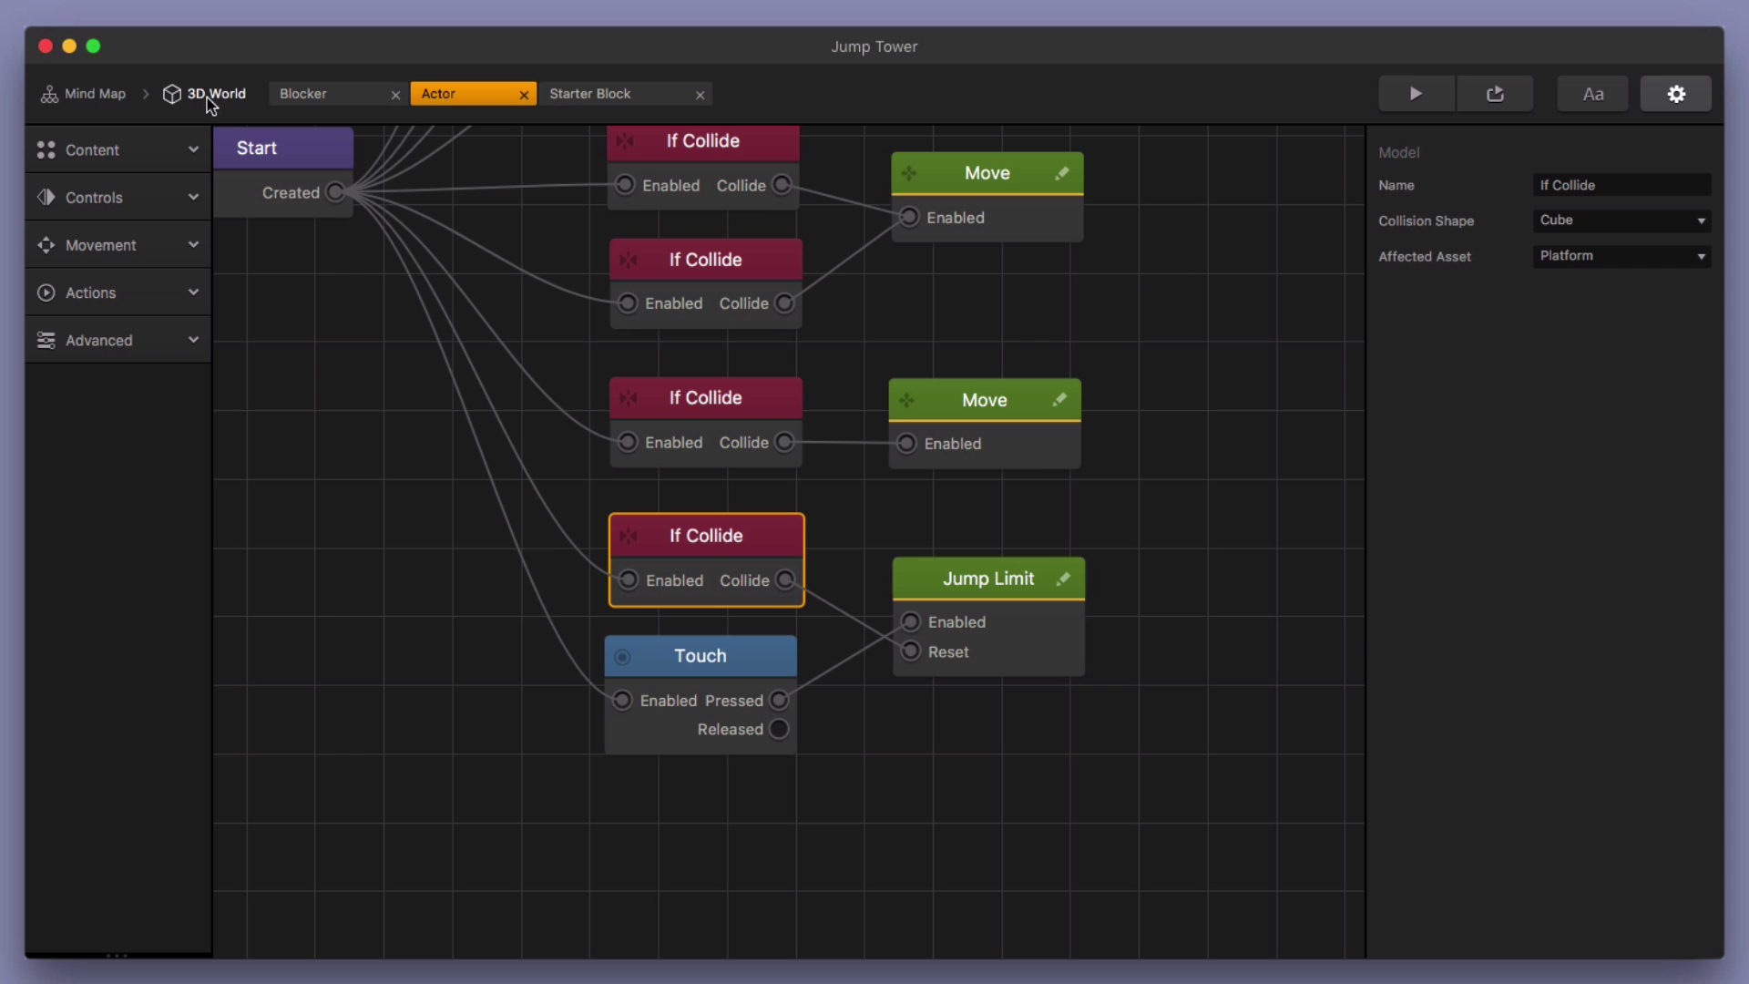
# Return to the 3D World, view the tower from the front, run the game preview and close it again
pyautogui.click(212, 94)
pyautogui.scroll(-3, 991, 615)
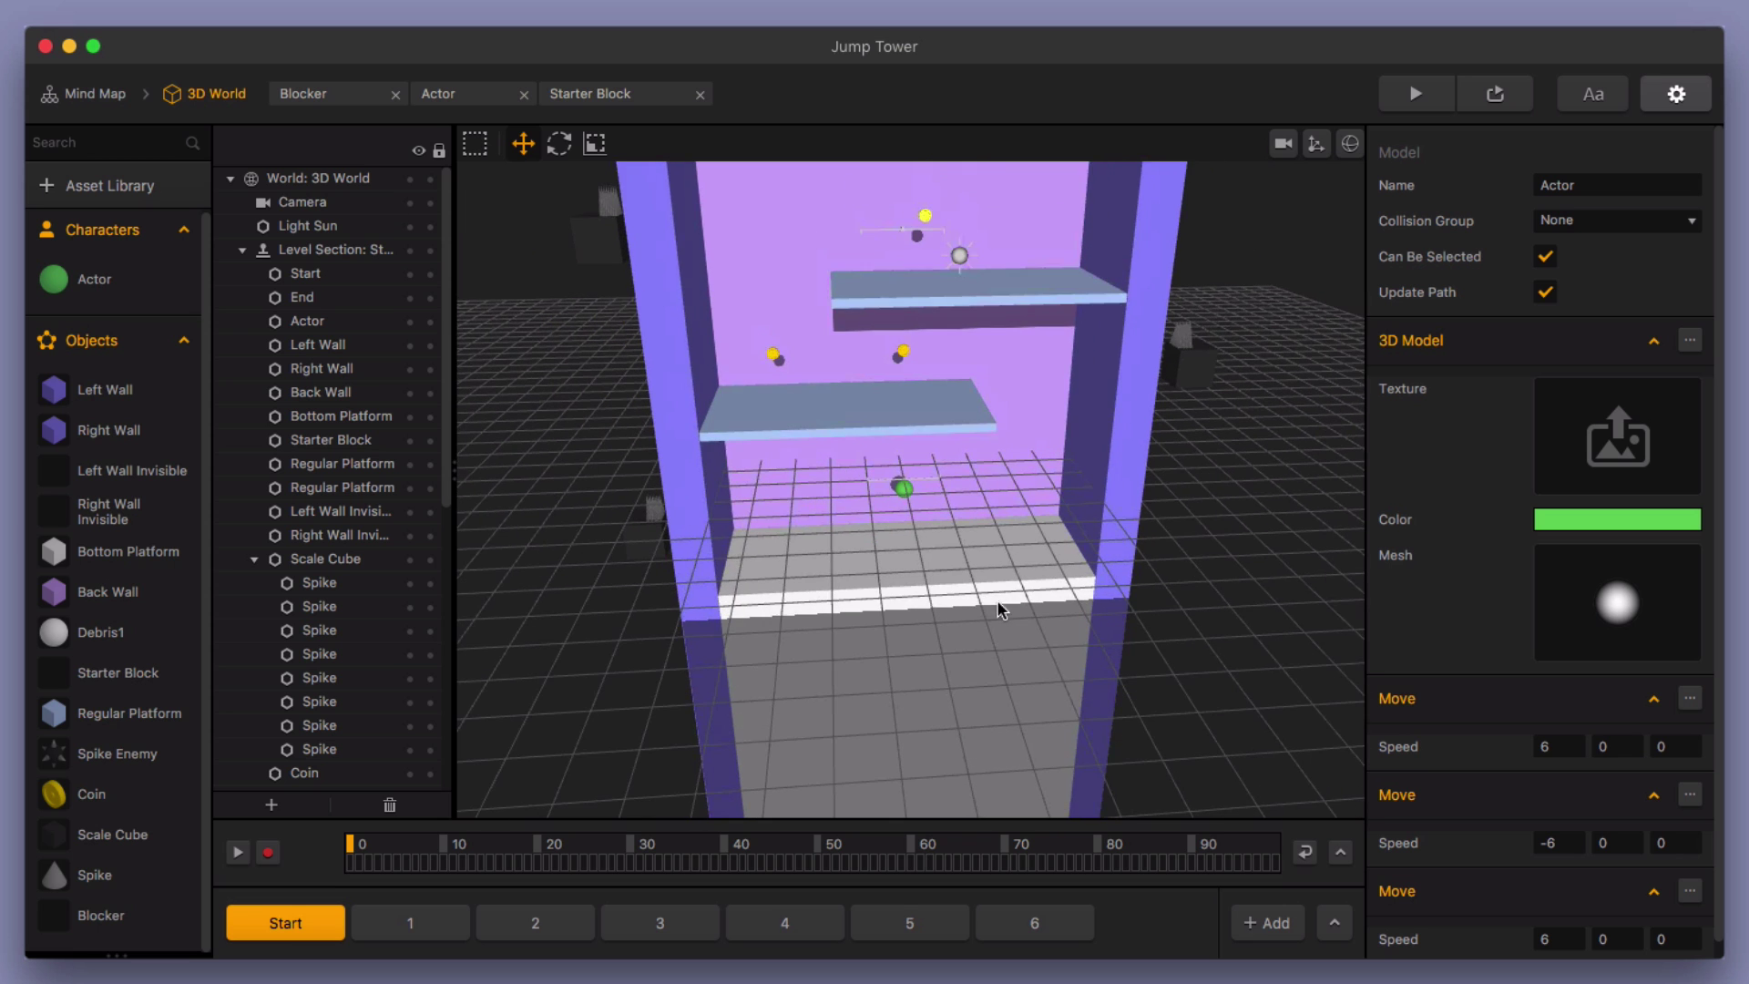
pyautogui.scroll(4, 904, 588)
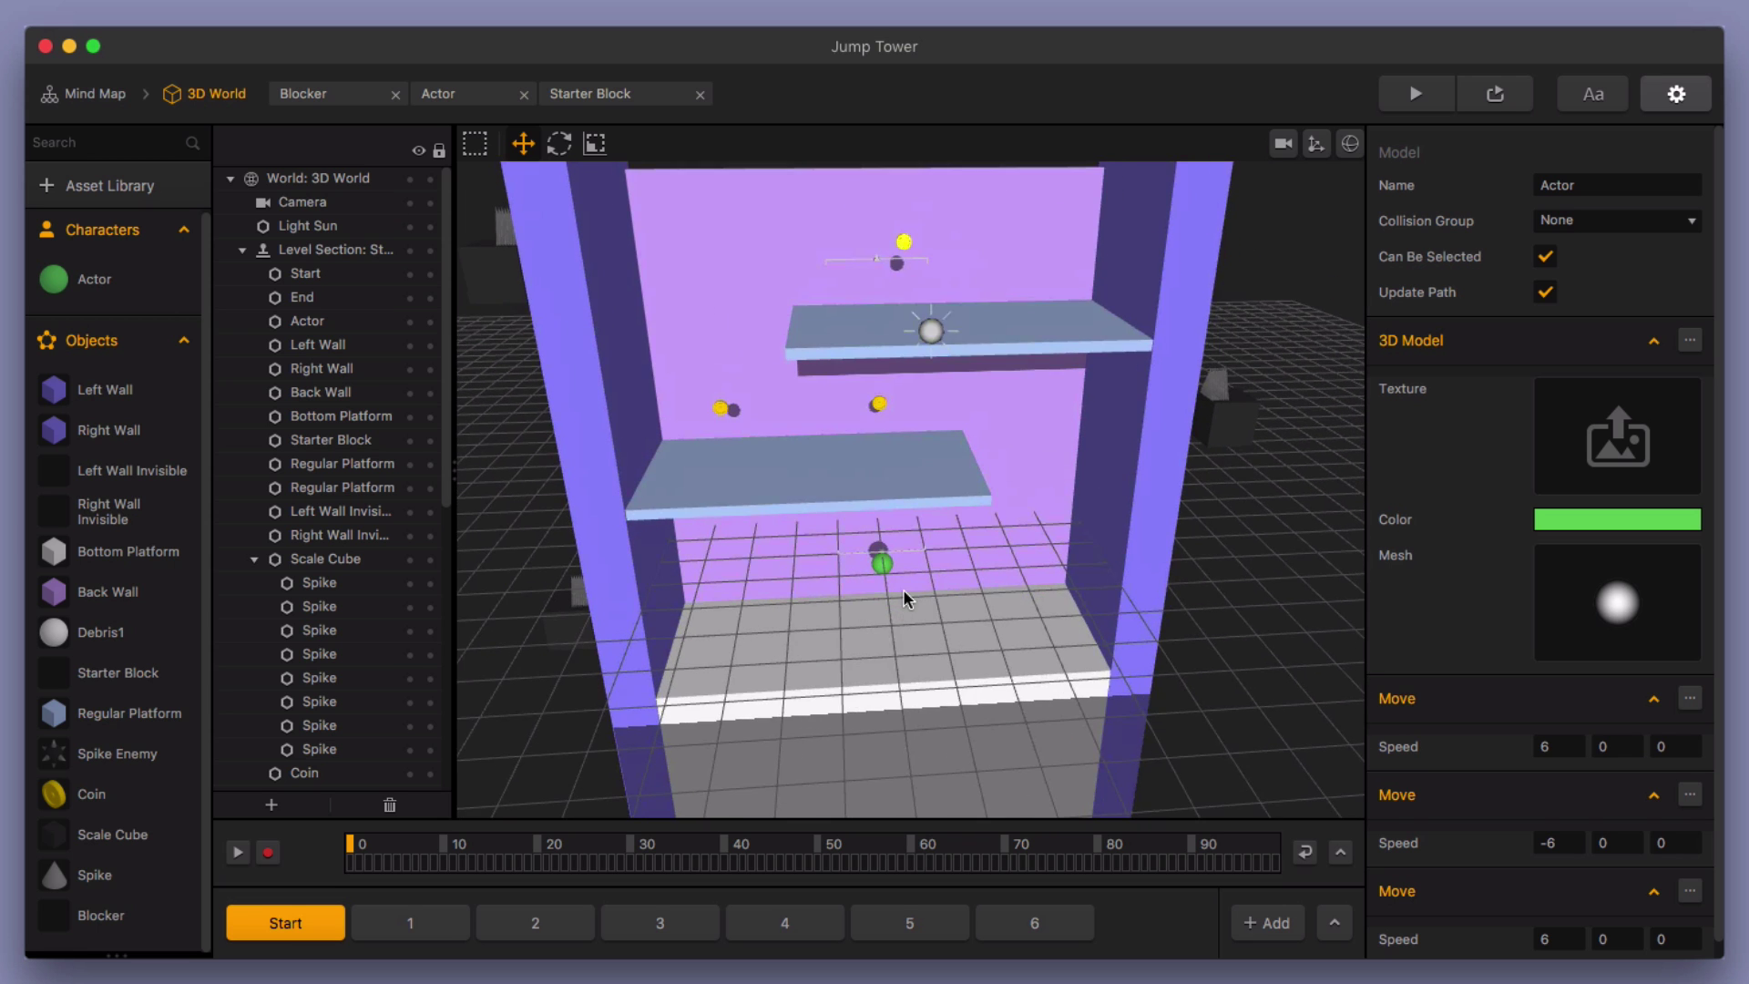
pyautogui.moveTo(903, 589); pyautogui.dragTo(891, 556, button='right')
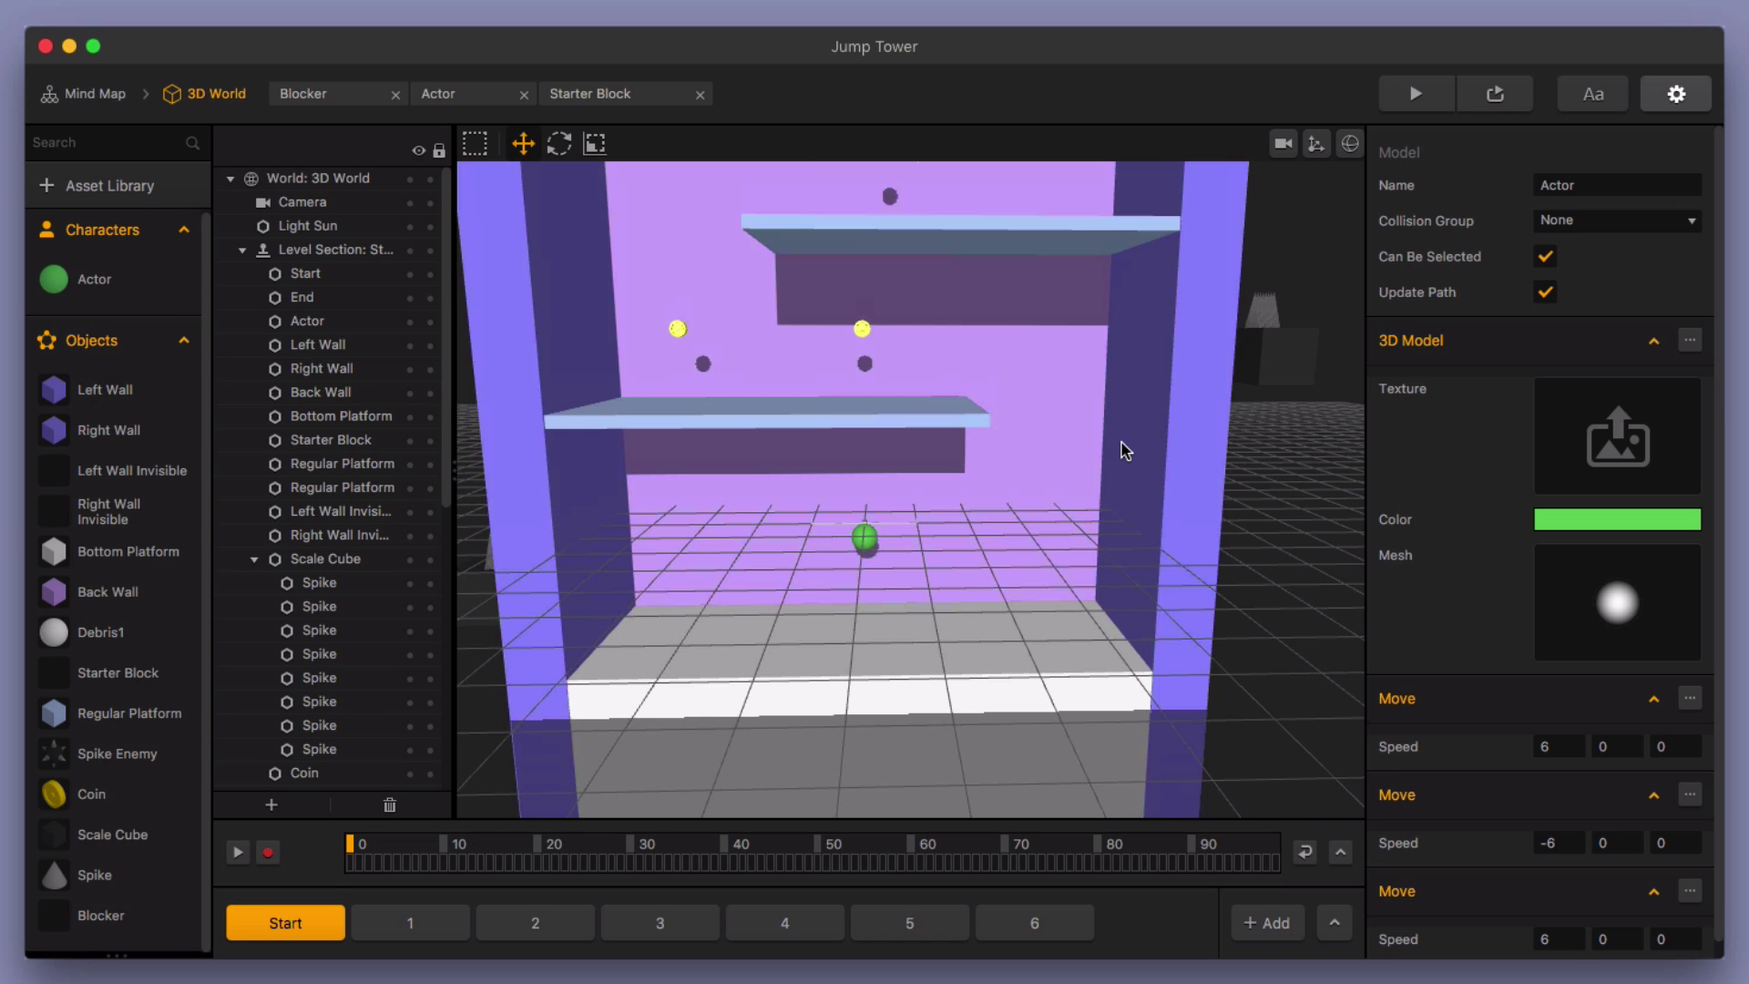
pyautogui.click(1415, 93)
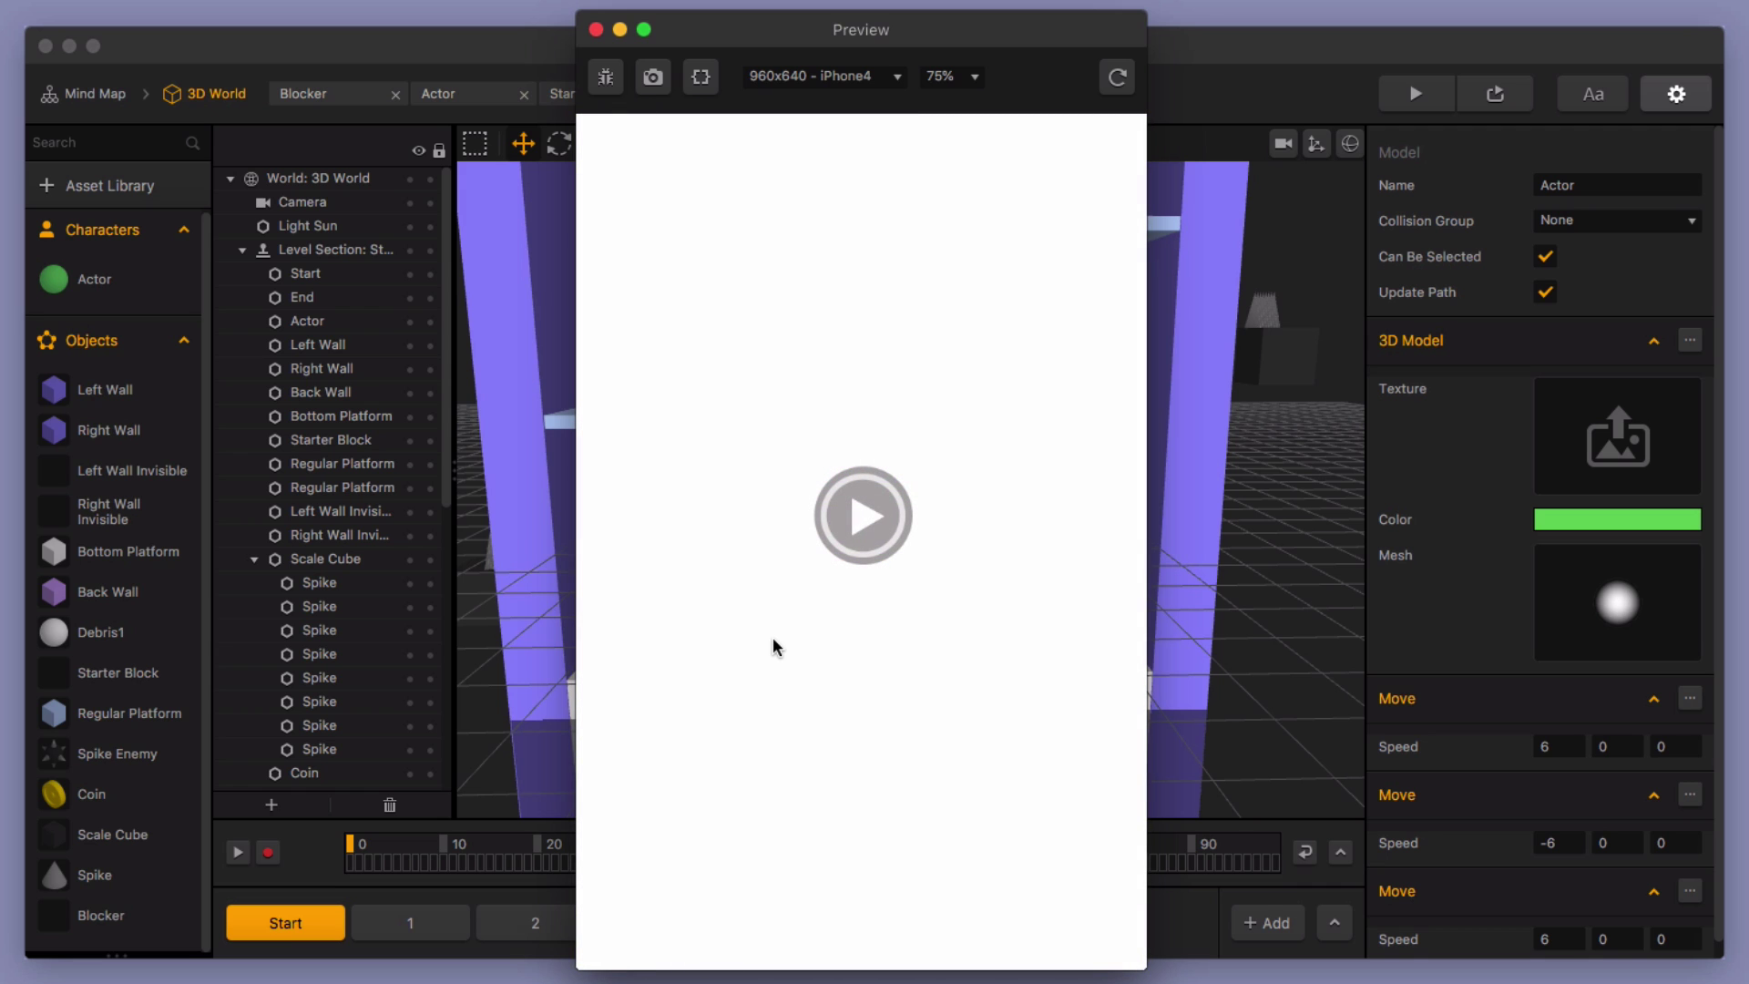
pyautogui.click(597, 31)
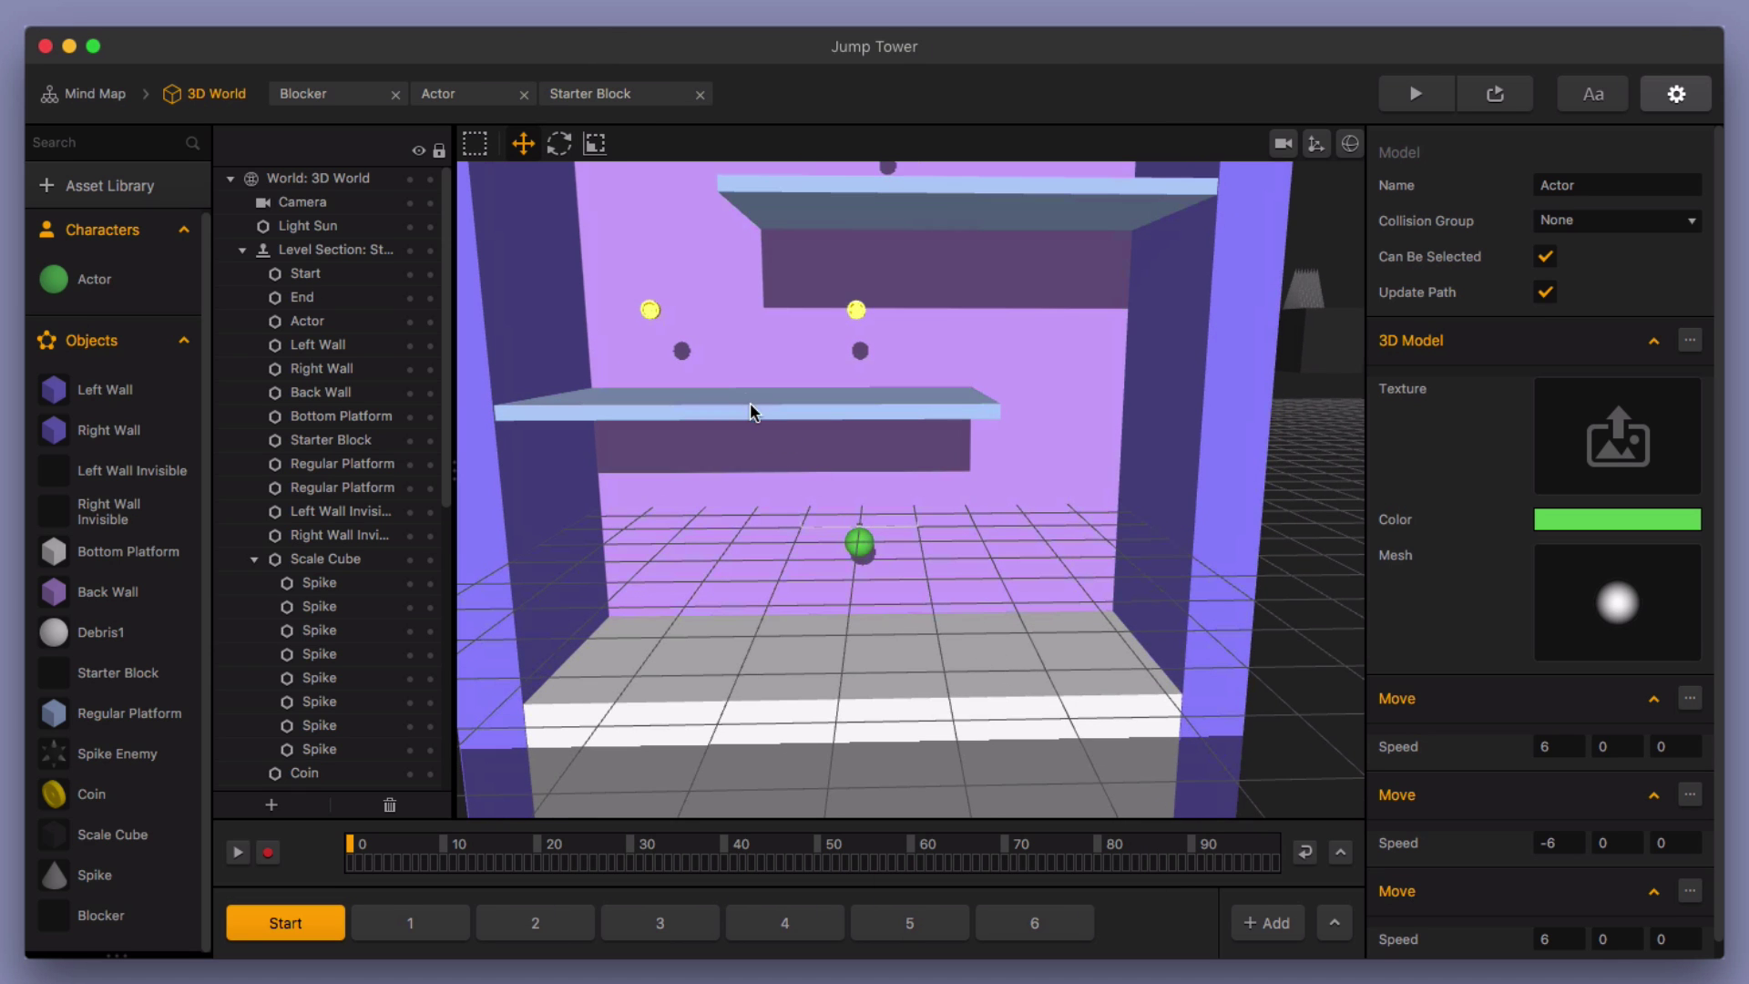
# Select the two regular platforms in turn, and check the Left Wall asset's collision group options, keeping Platform
pyautogui.click(765, 416)
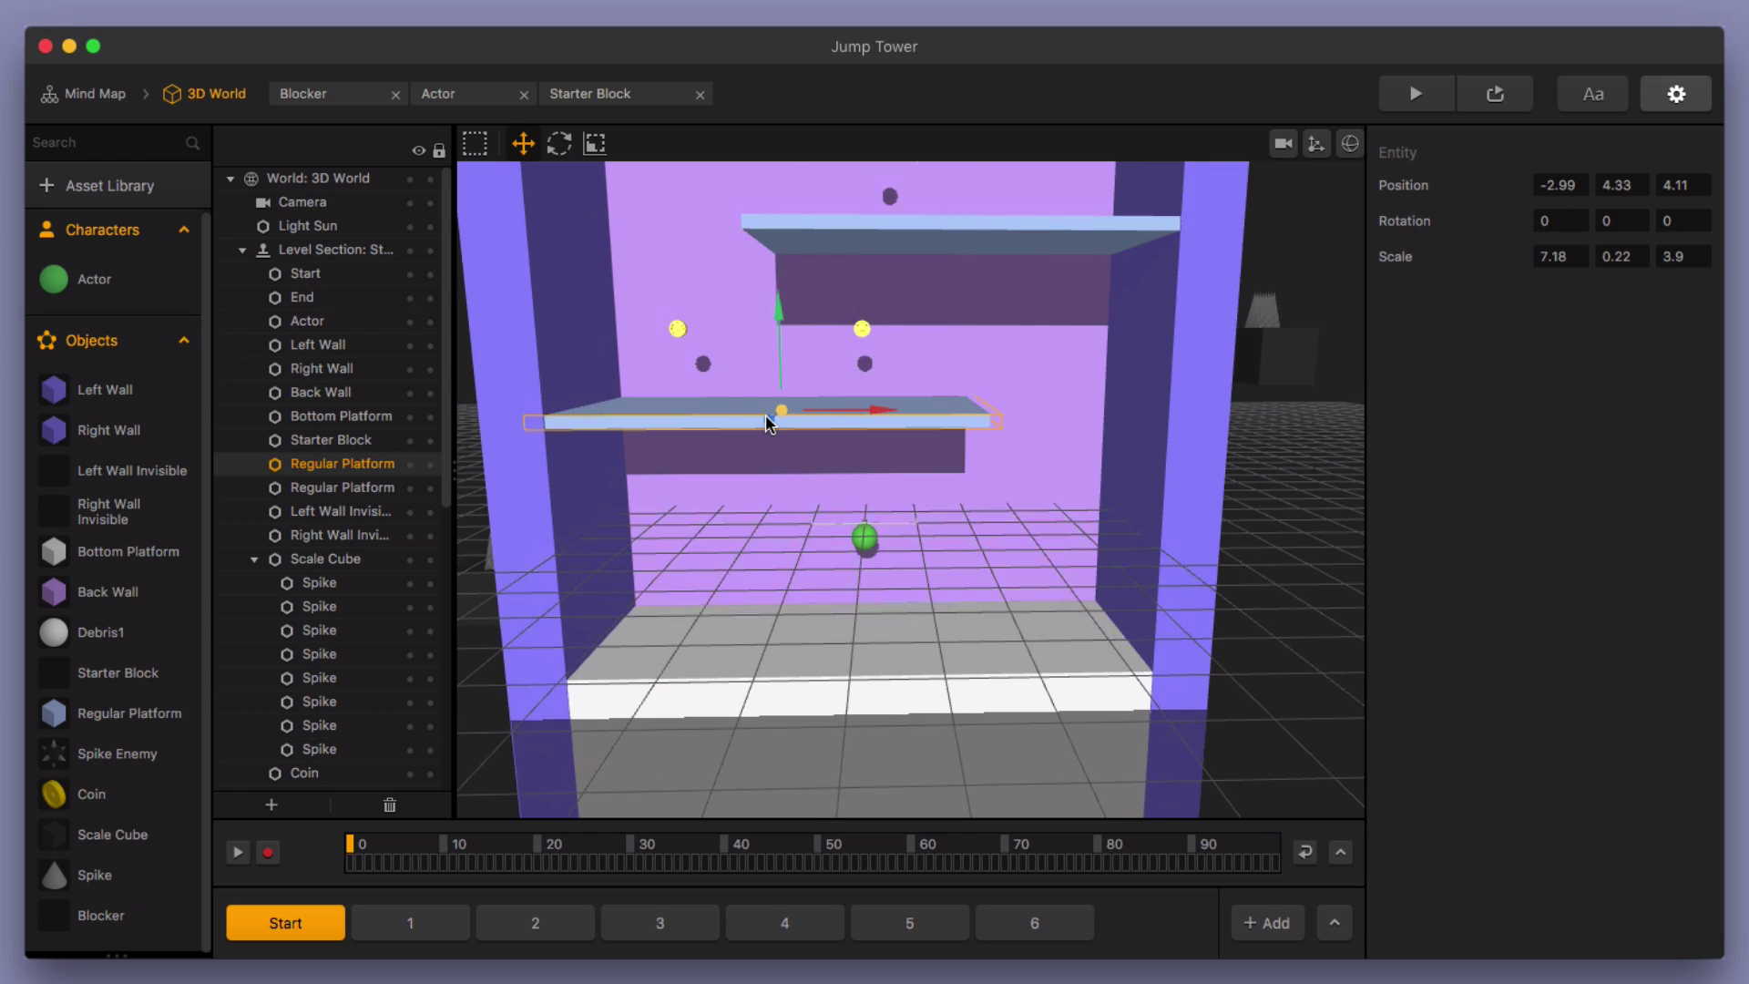
pyautogui.click(953, 231)
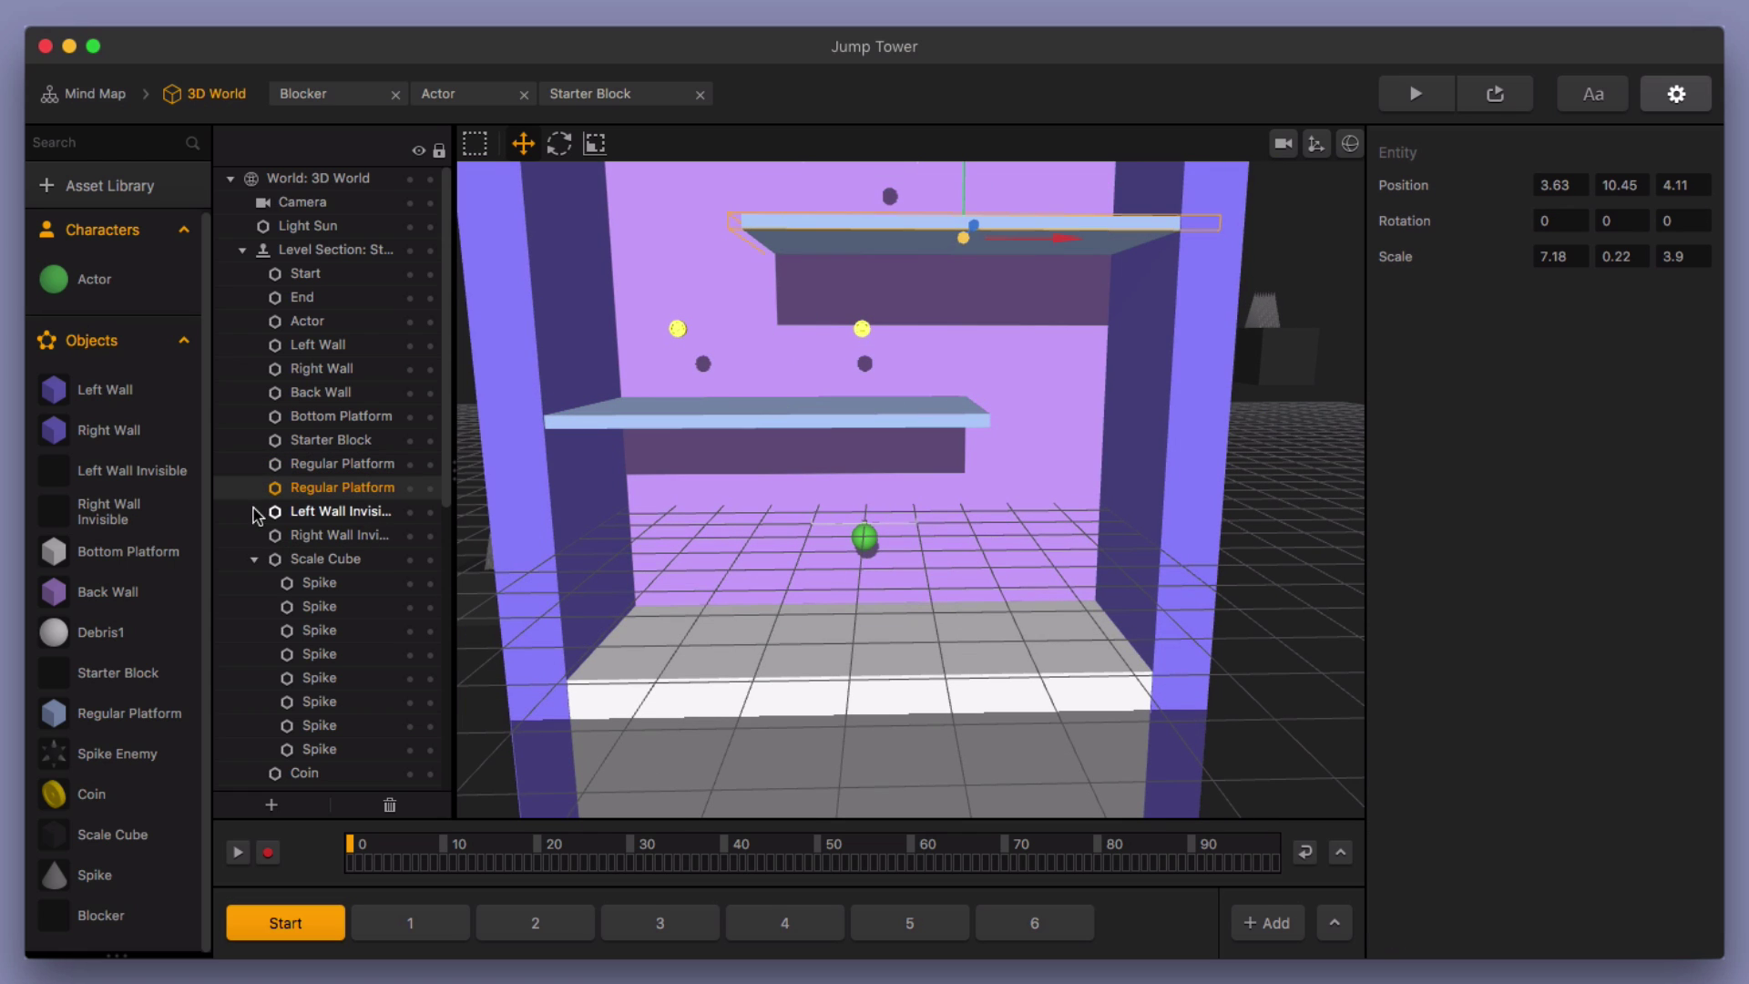
pyautogui.click(106, 396)
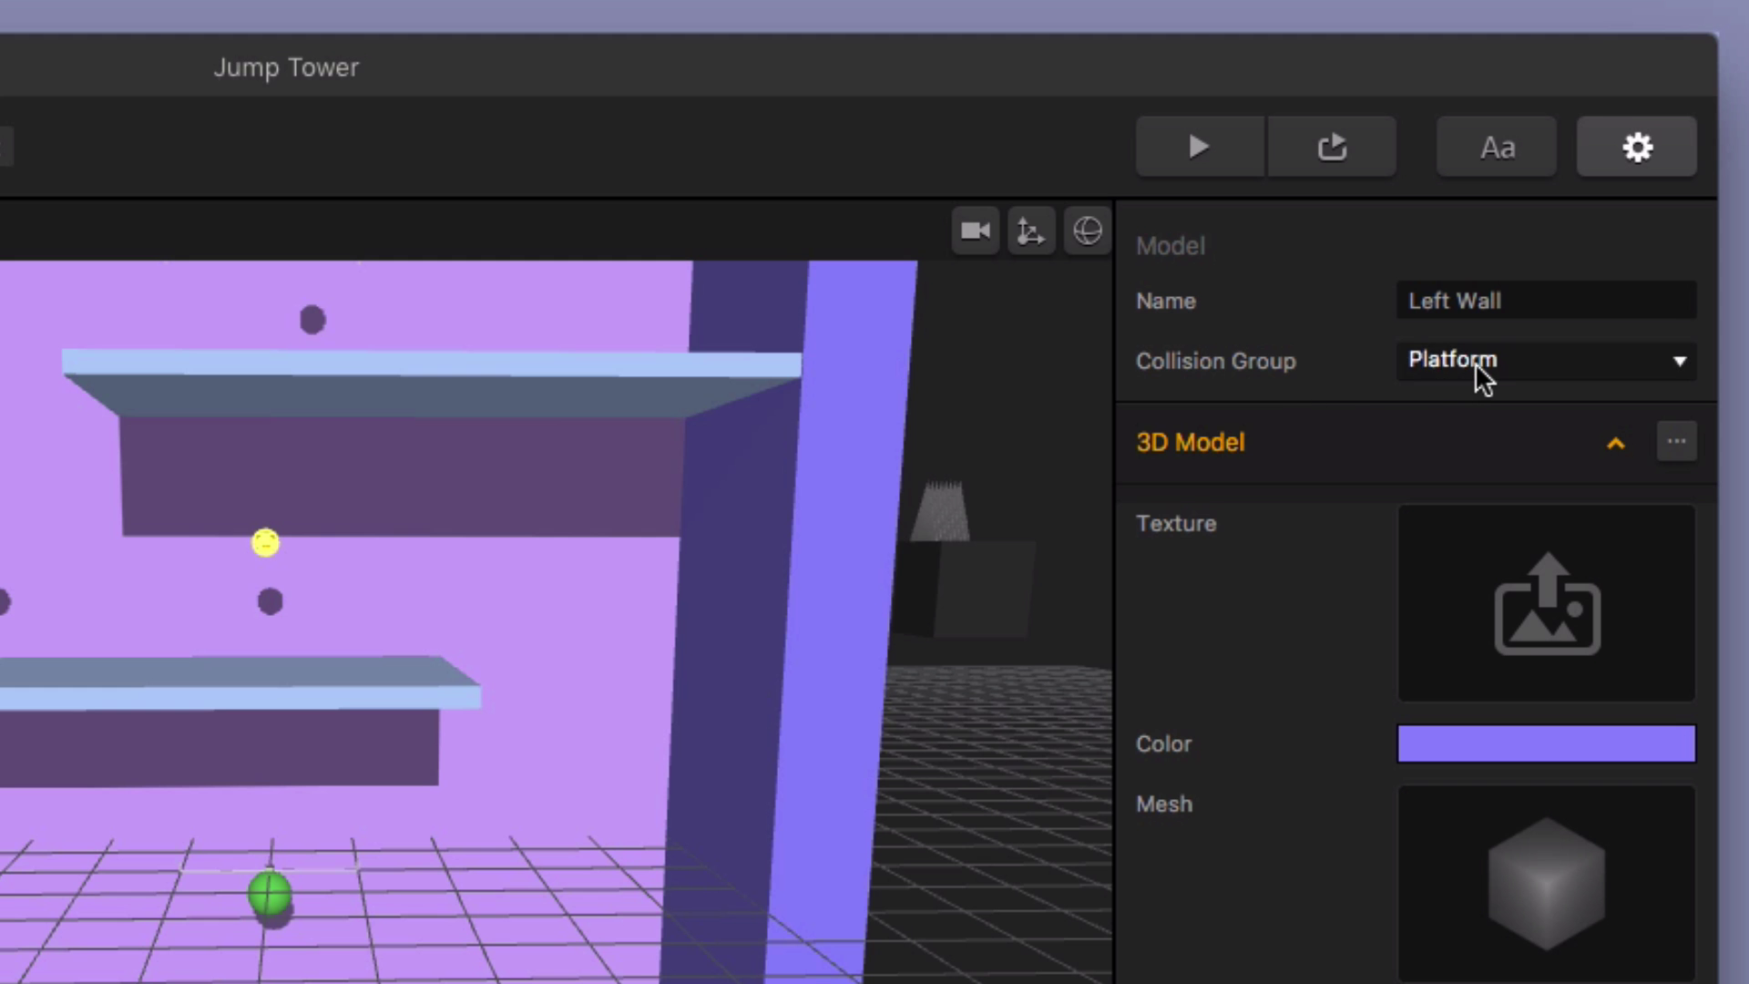
pyautogui.click(1582, 221)
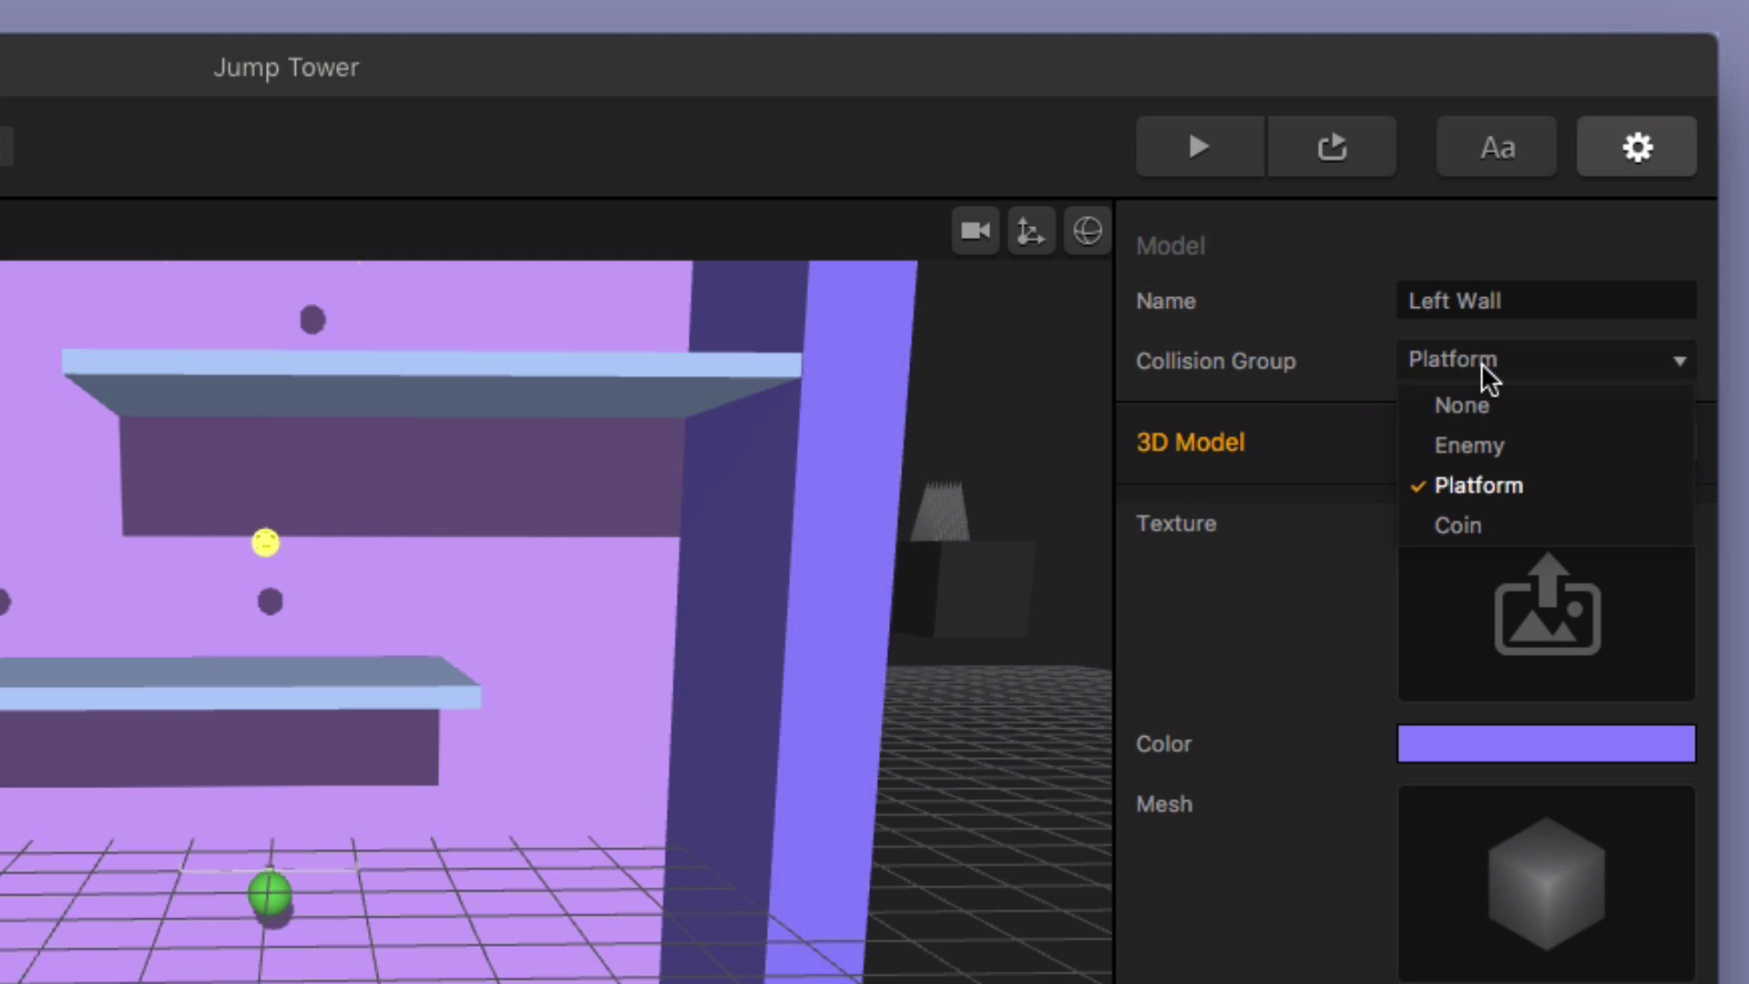
pyautogui.click(1505, 485)
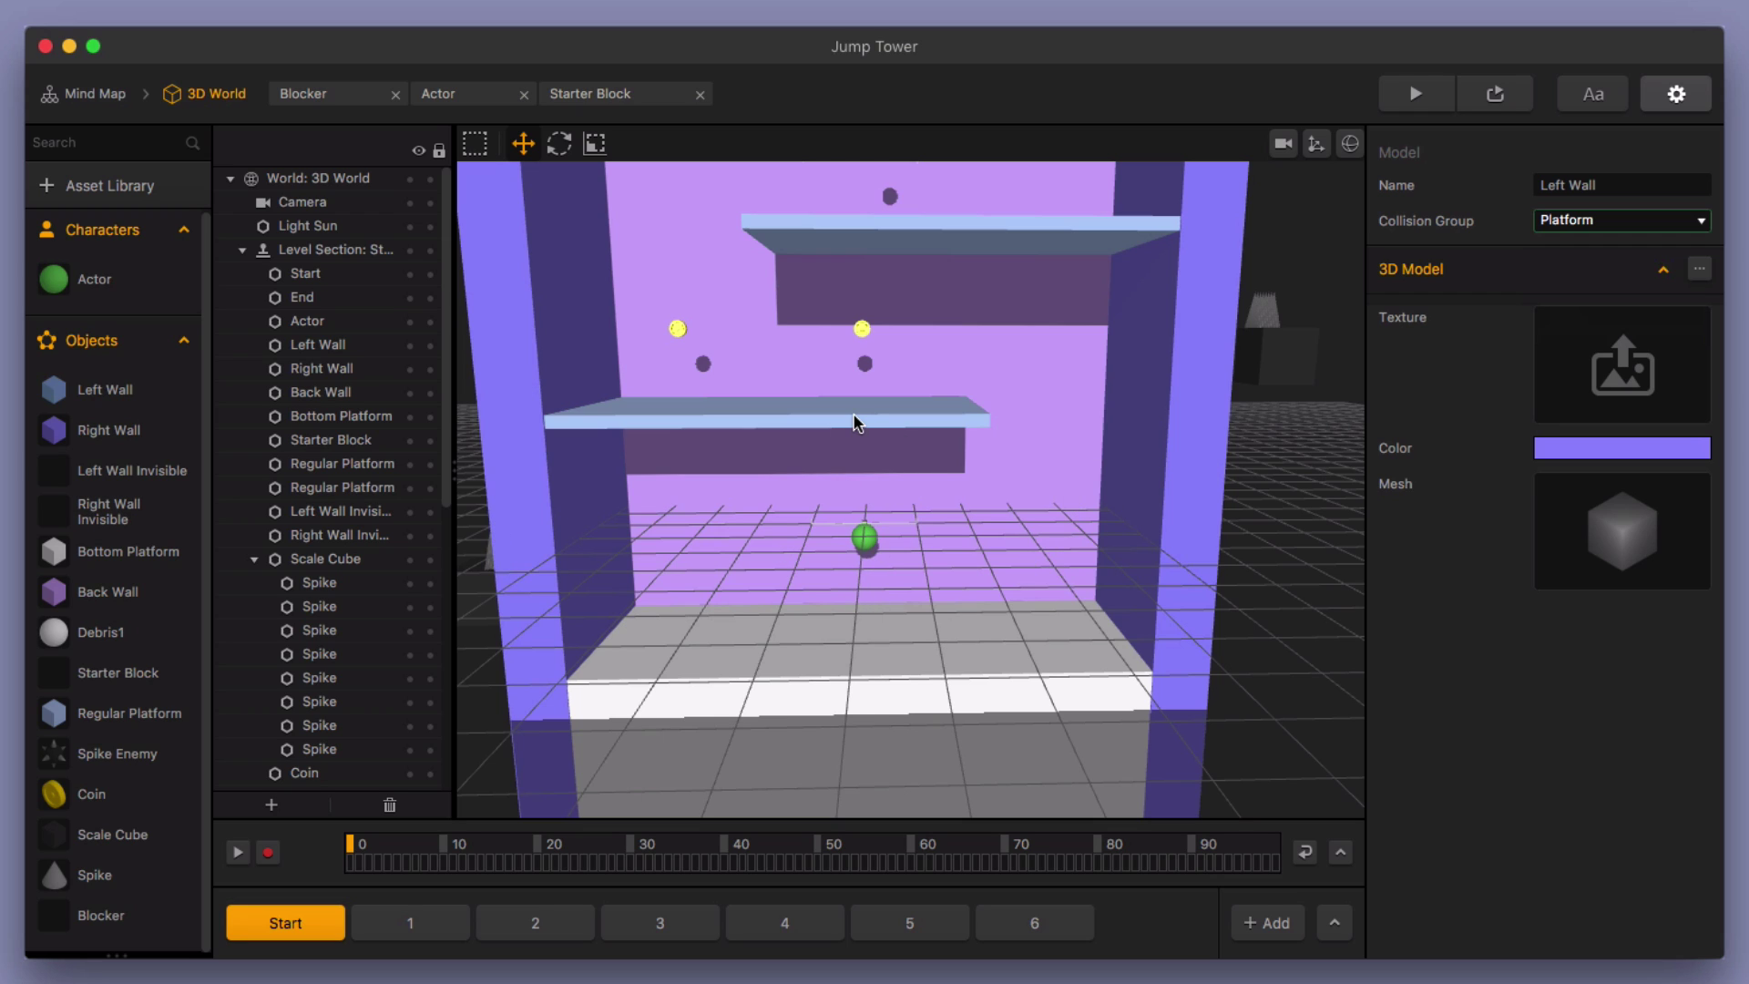
# Select the back wall in the 3D World and look over the tower's platforms
pyautogui.scroll(-3, 866, 449)
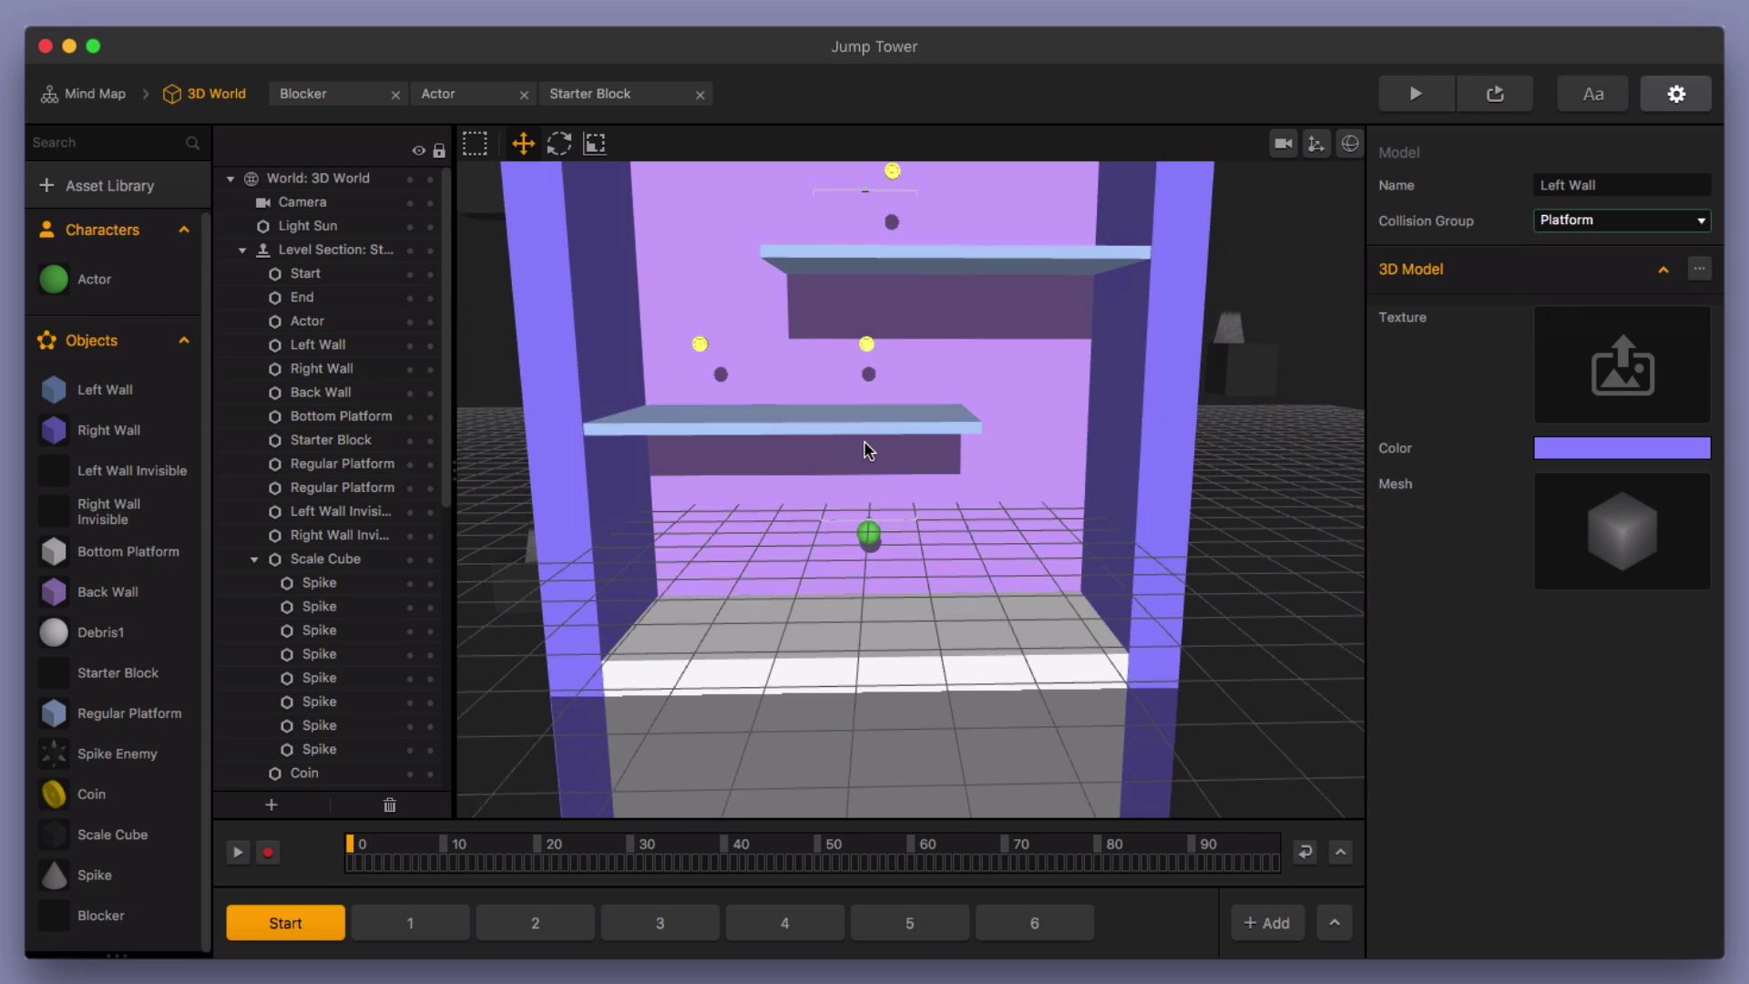
pyautogui.click(870, 508)
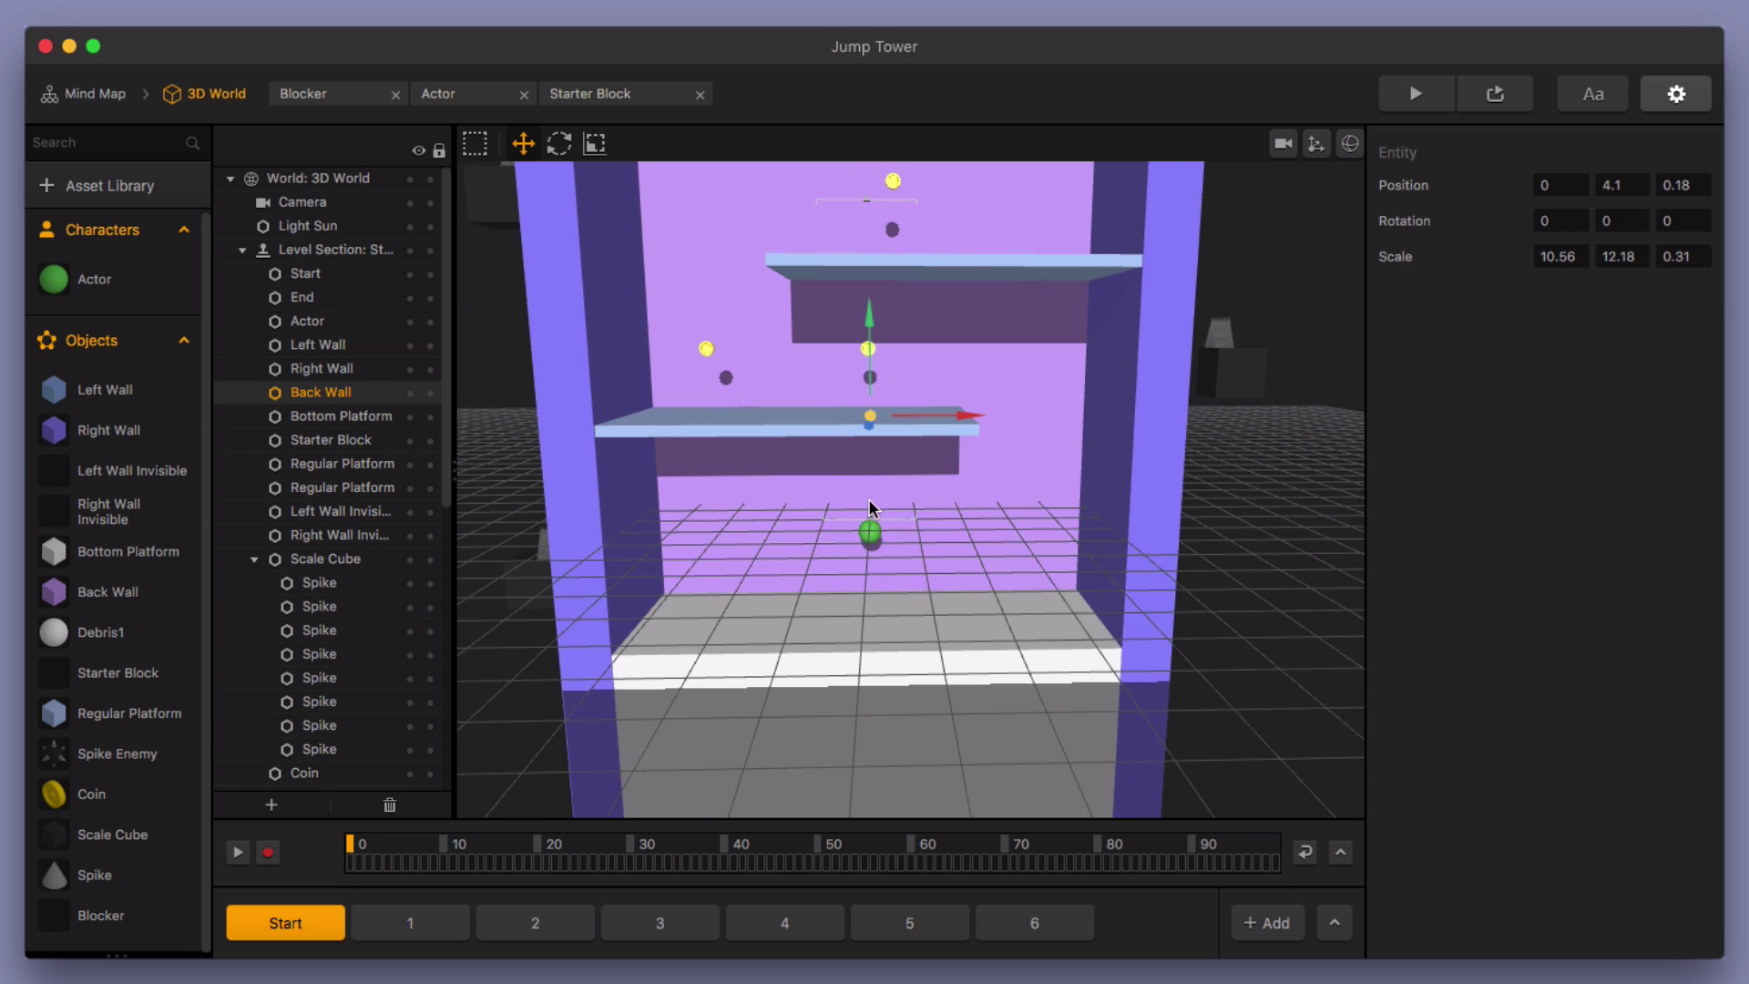
pyautogui.scroll(3, 883, 469)
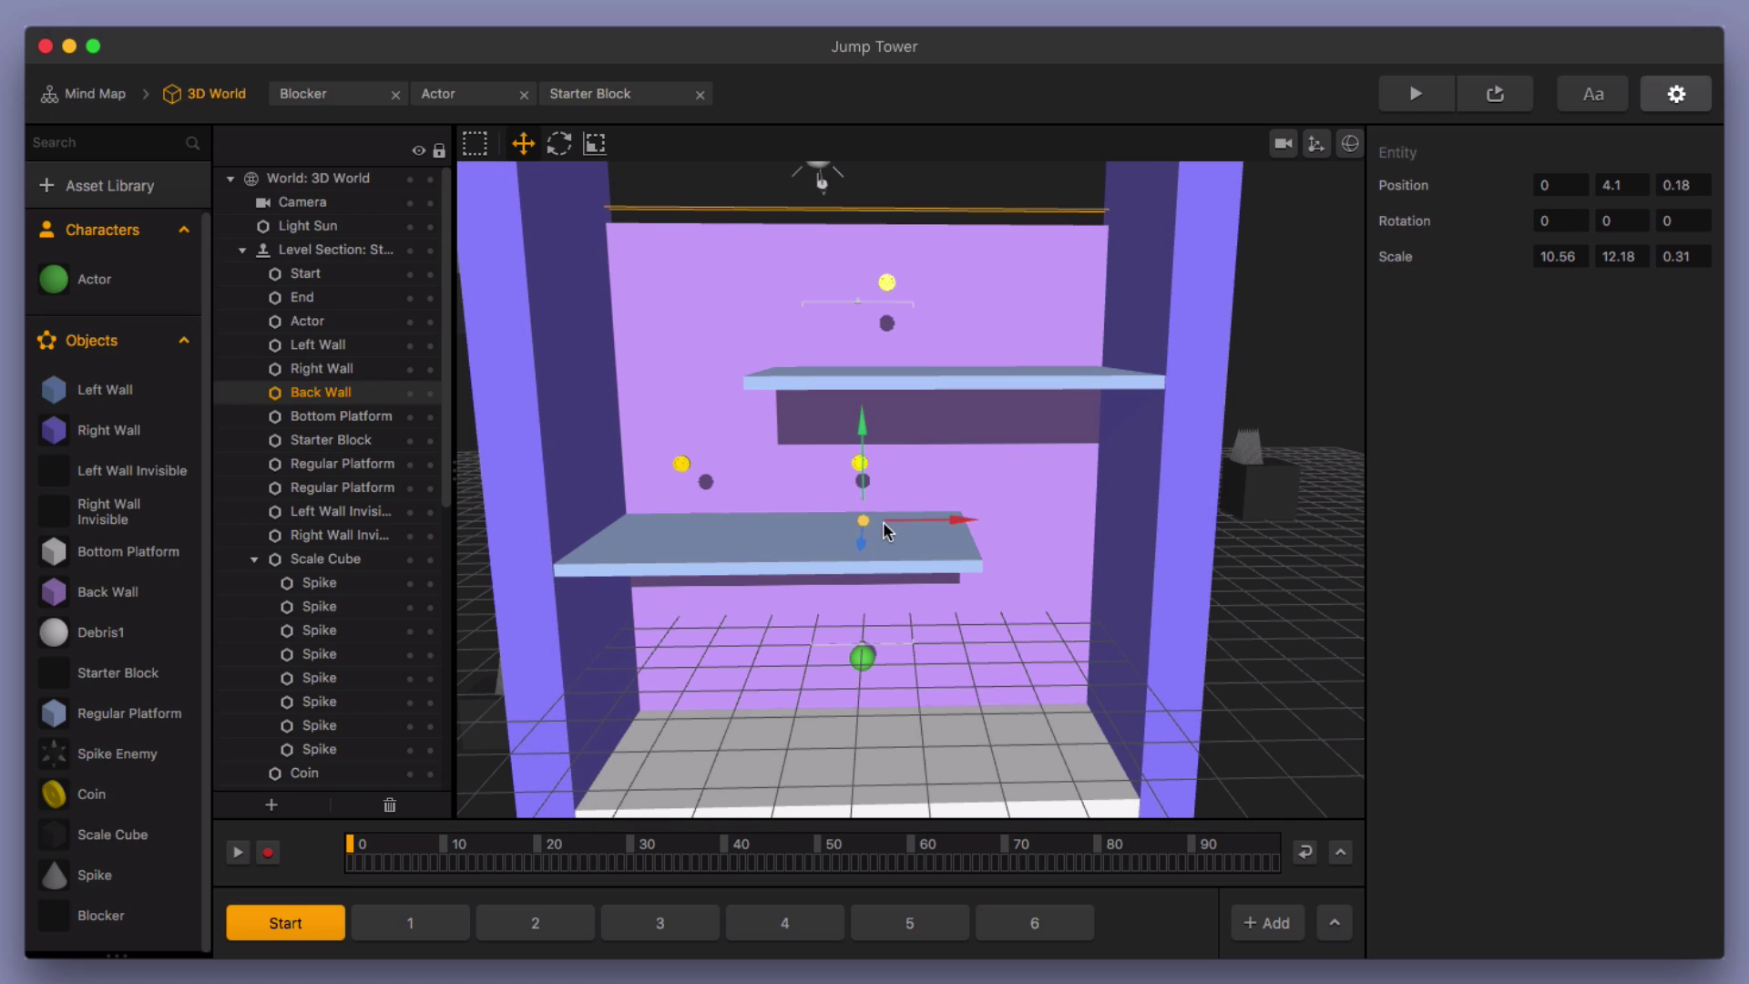
# Reopen the Actor's node graph, bring its collision, touch and jump nodes into view, and deselect the If Collide node
pyautogui.doubleClick(107, 290)
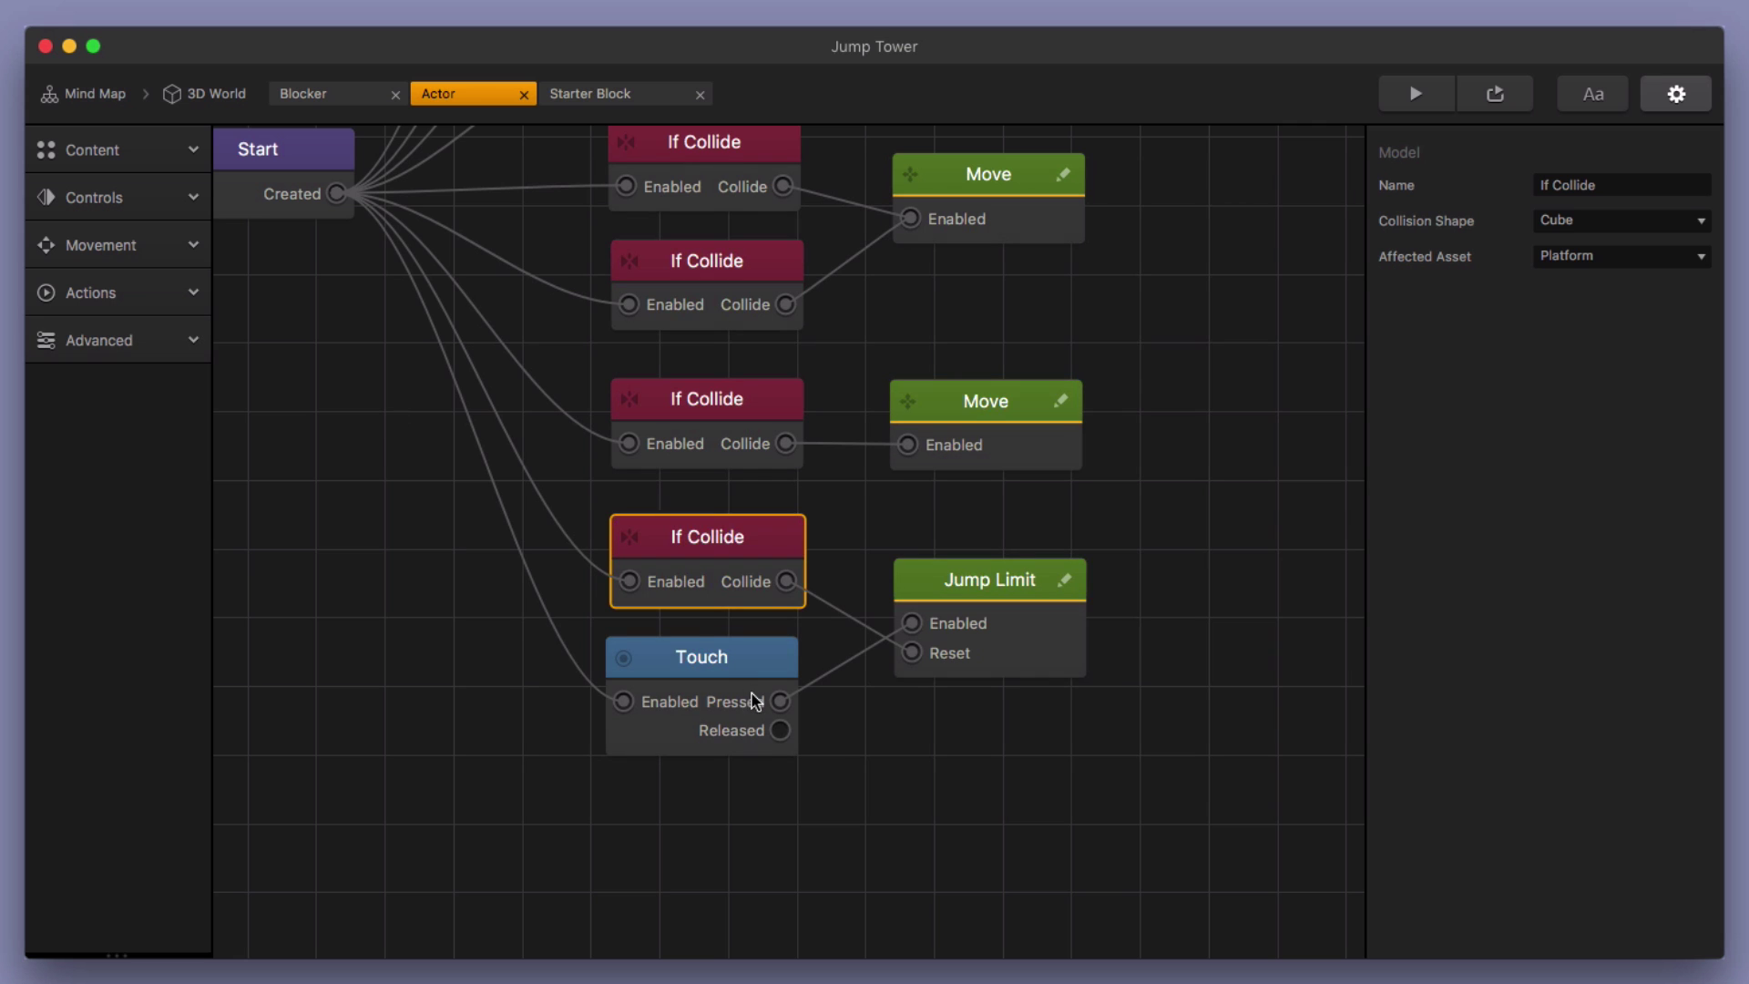
pyautogui.scroll(-3, 753, 709)
pyautogui.moveTo(644, 586)
pyautogui.mouseDown()
pyautogui.moveTo(670, 638)
pyautogui.moveTo(643, 581)
pyautogui.mouseUp()
pyautogui.scroll(2, 713, 557)
pyautogui.scroll(-3, 713, 557)
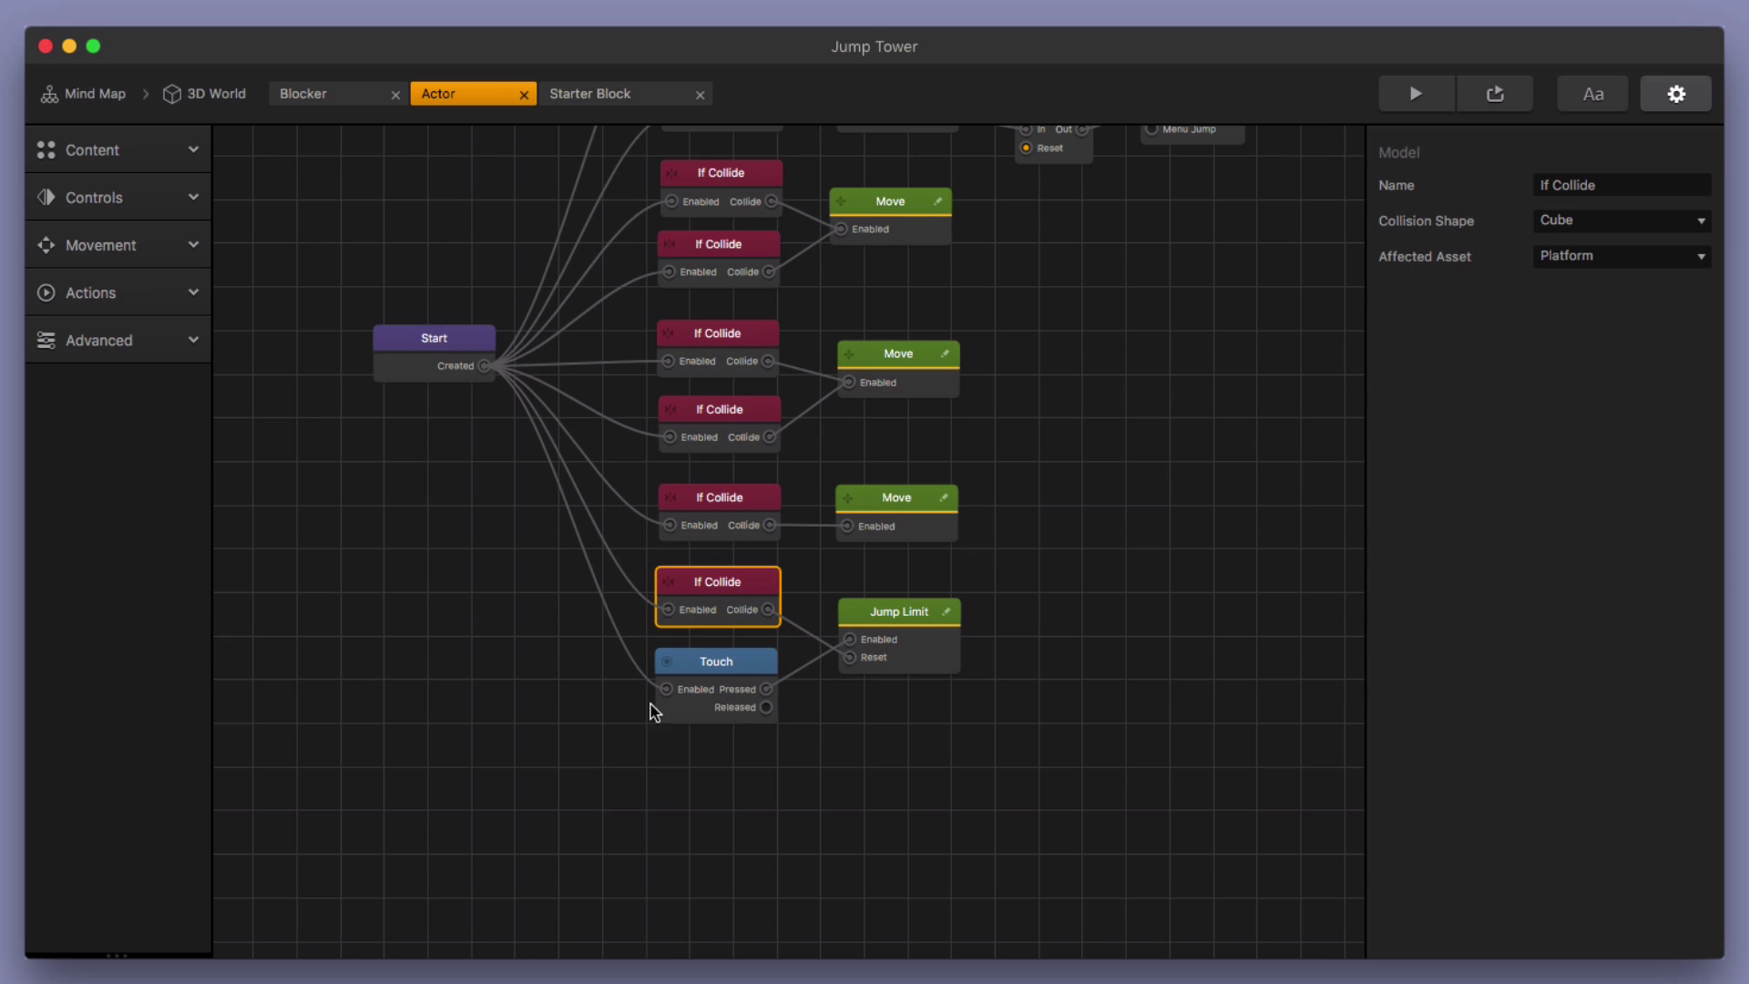
pyautogui.click(622, 752)
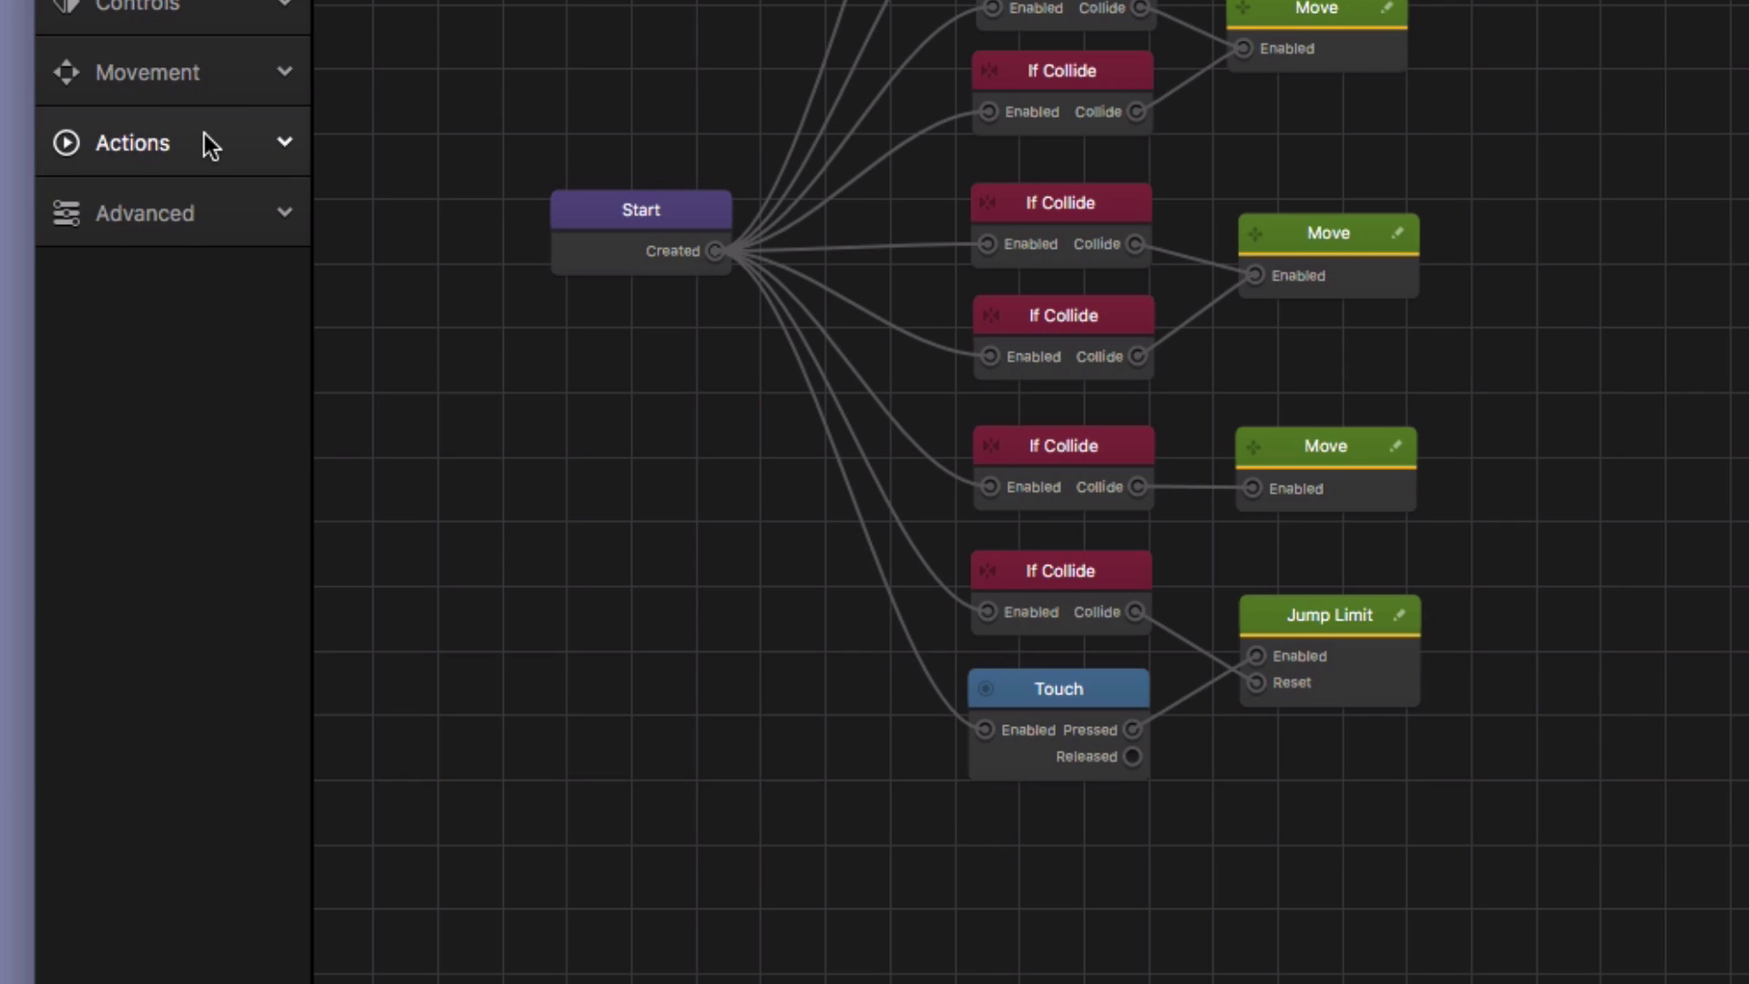
# Add an If Collide action node below the Touch node and connect the Start node's Created output to its Enabled input
pyautogui.click(206, 137)
pyautogui.moveTo(215, 239); pyautogui.dragTo(1029, 840)
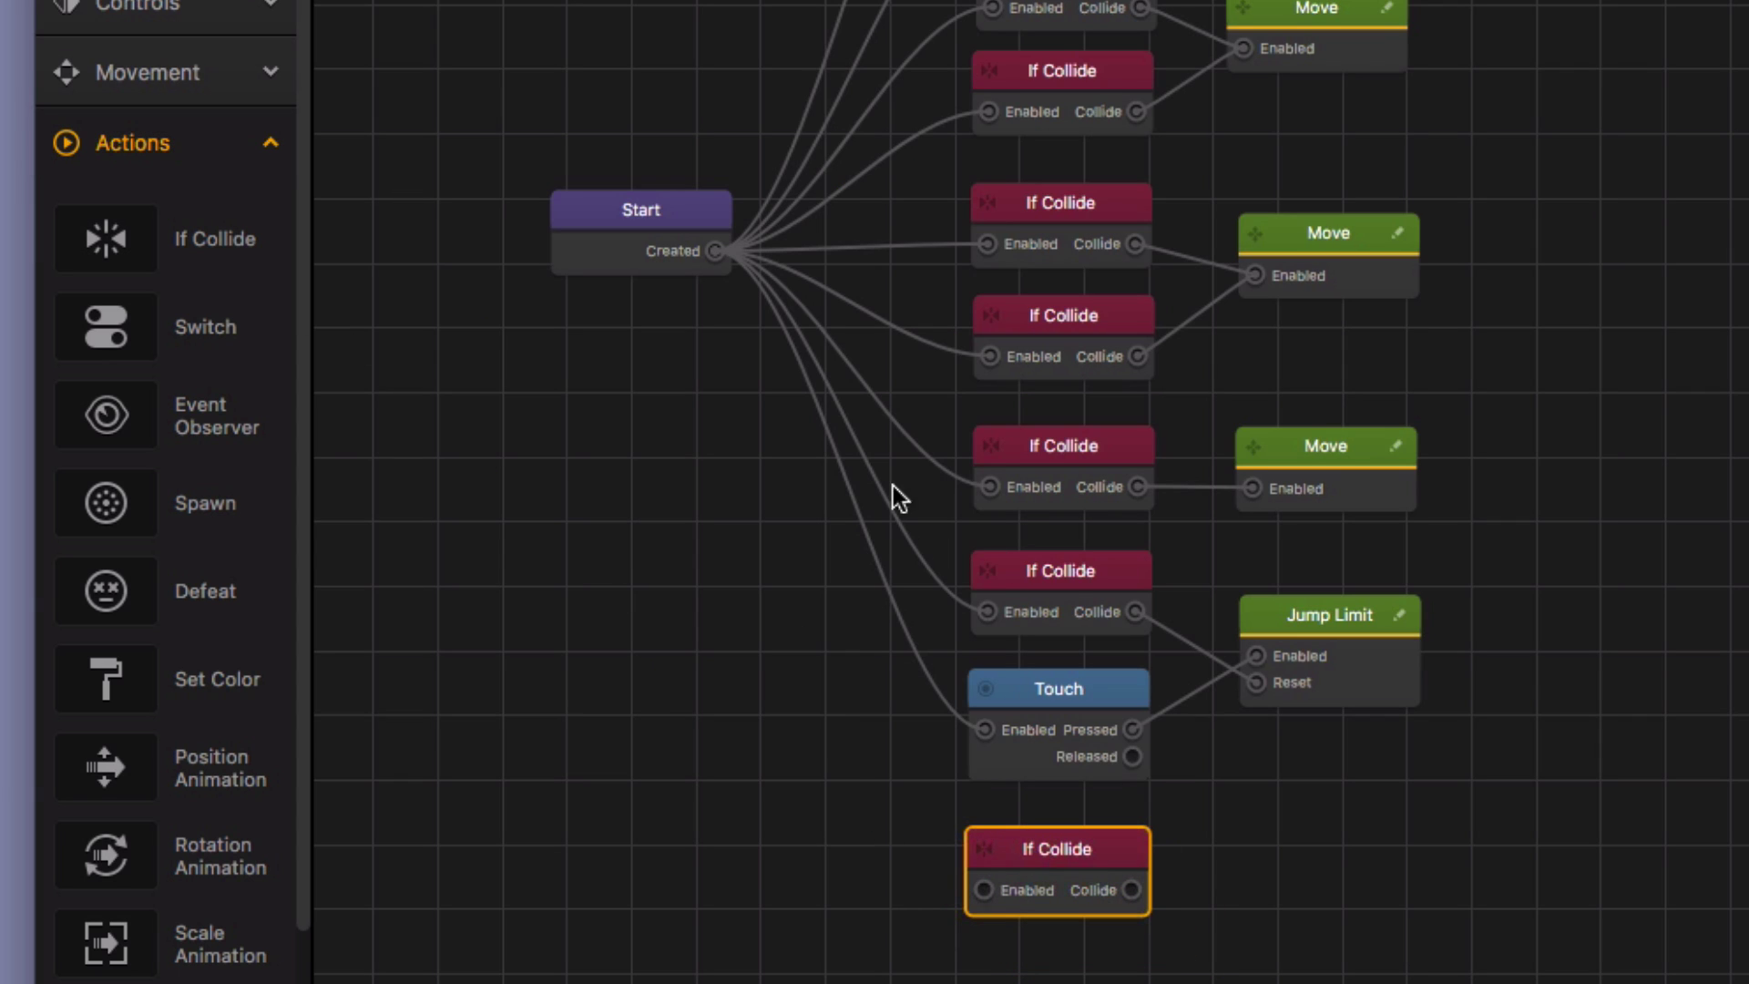
pyautogui.moveTo(716, 251); pyautogui.dragTo(983, 889)
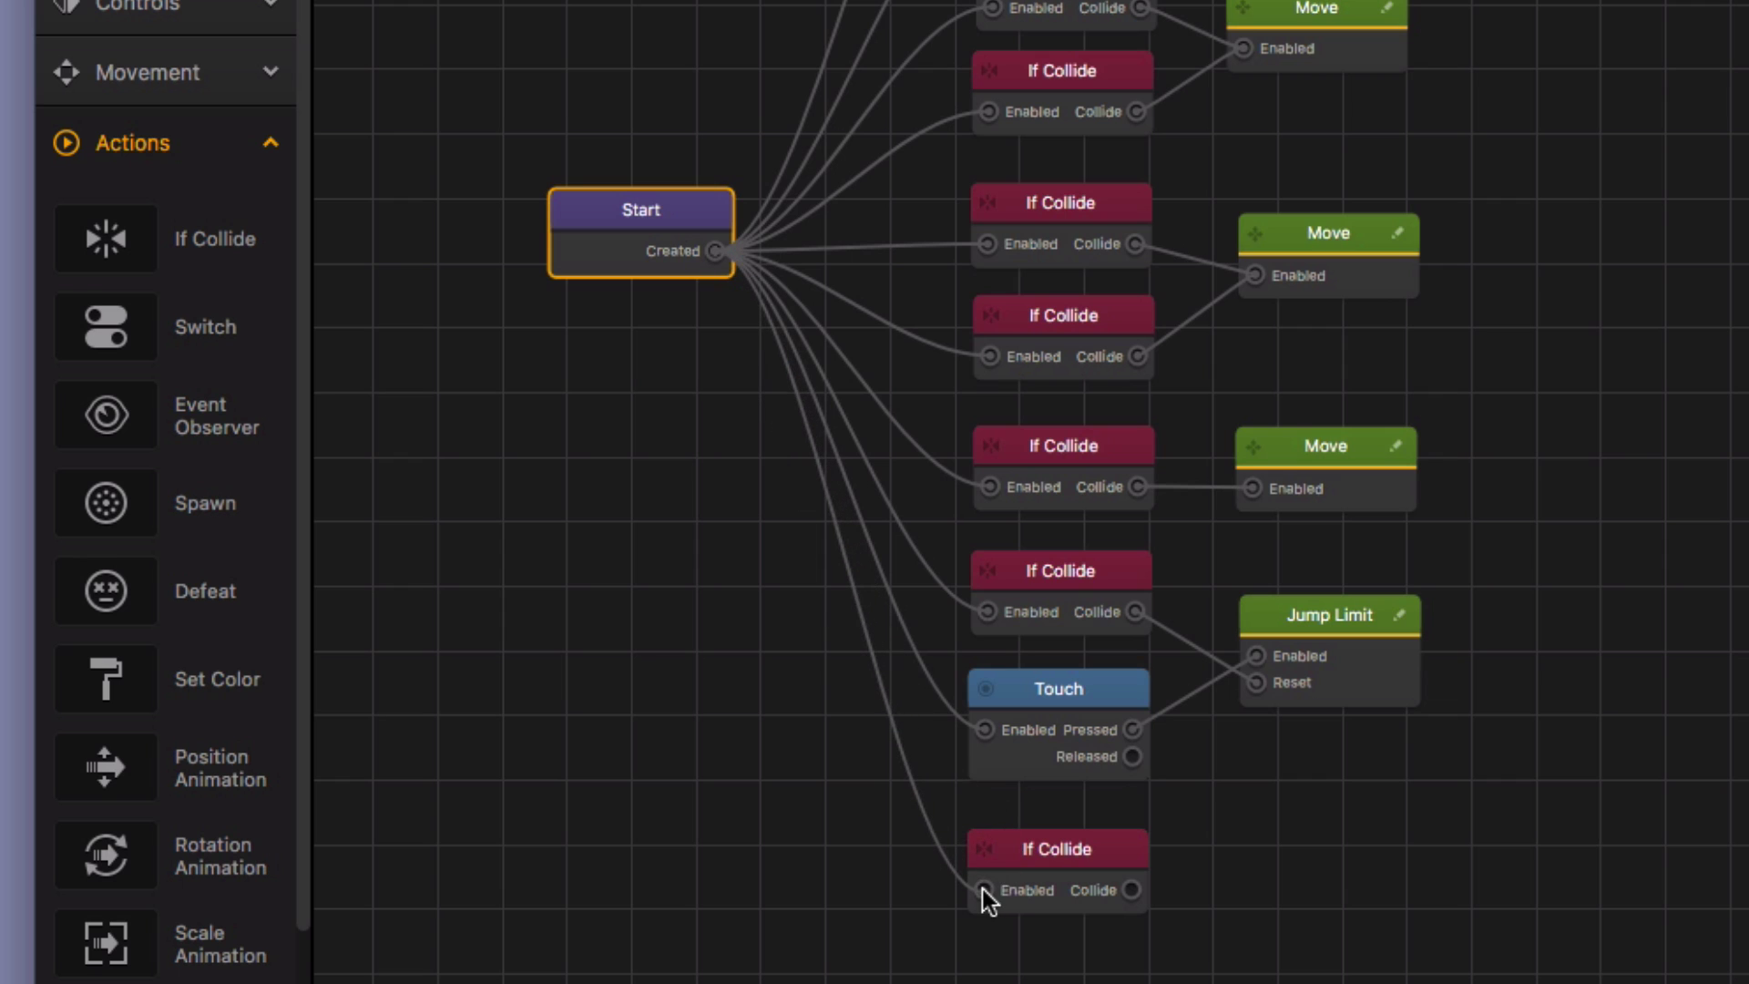
# Set the new If Collide node's affected asset to the Coin collision group
pyautogui.click(1007, 874)
pyautogui.click(1548, 332)
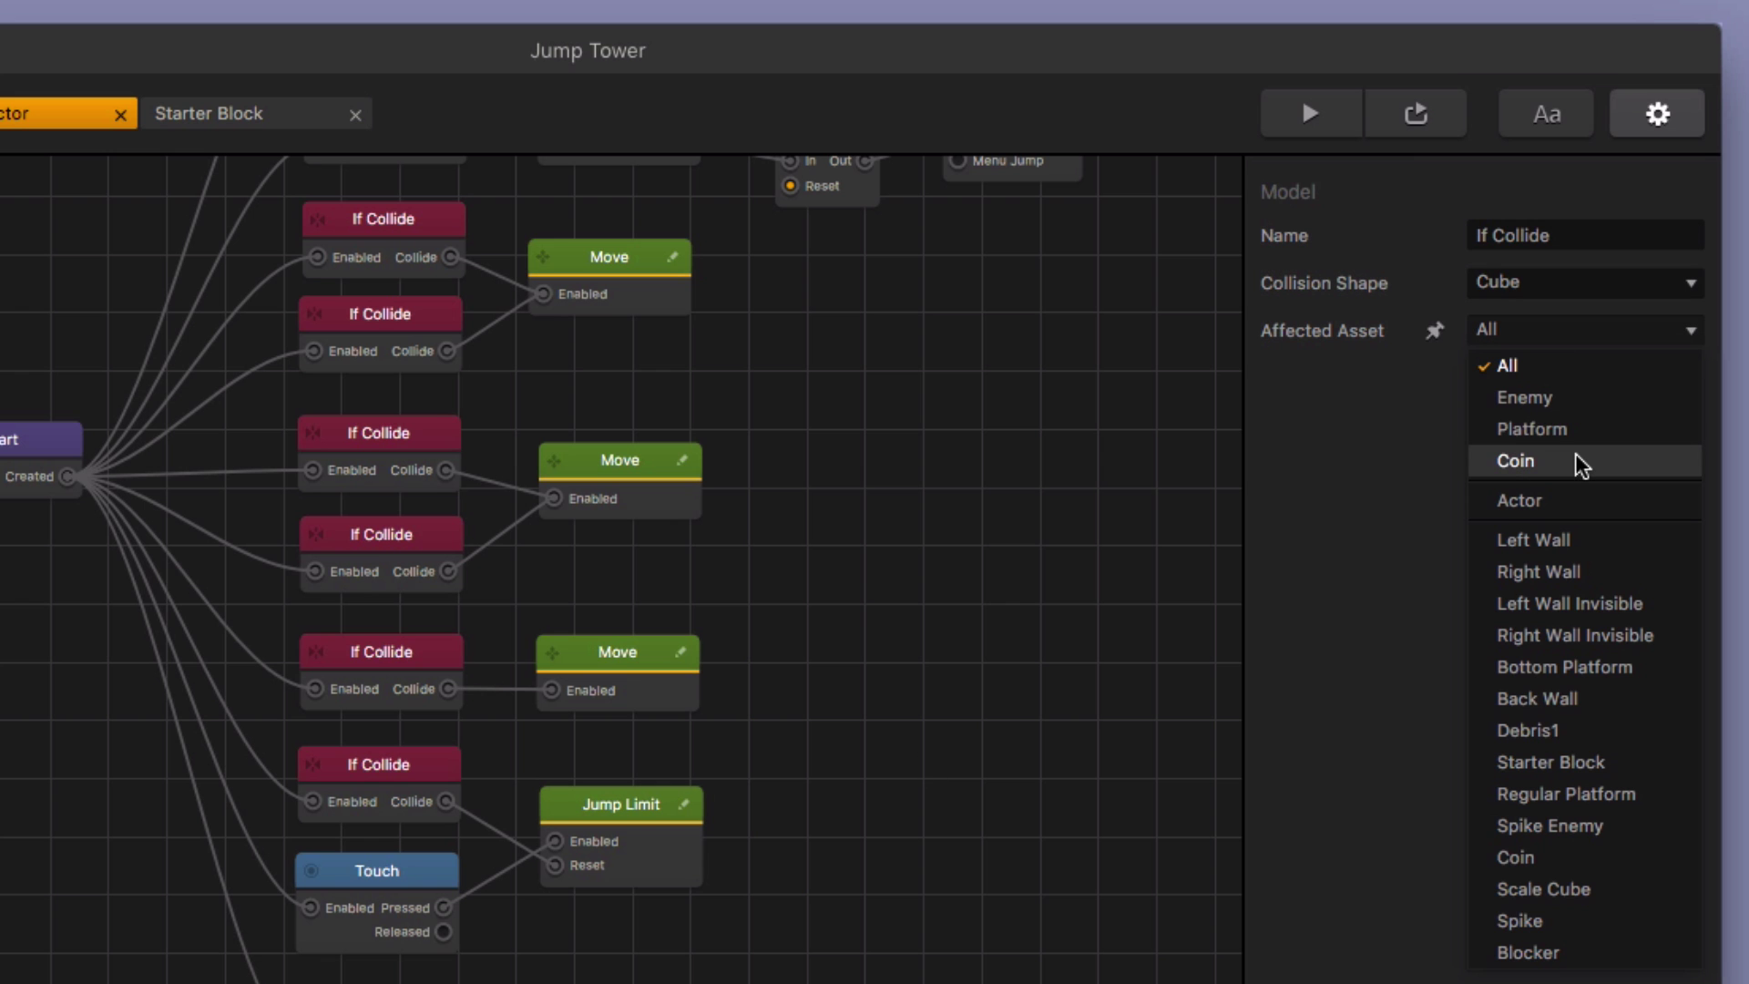
pyautogui.click(1578, 461)
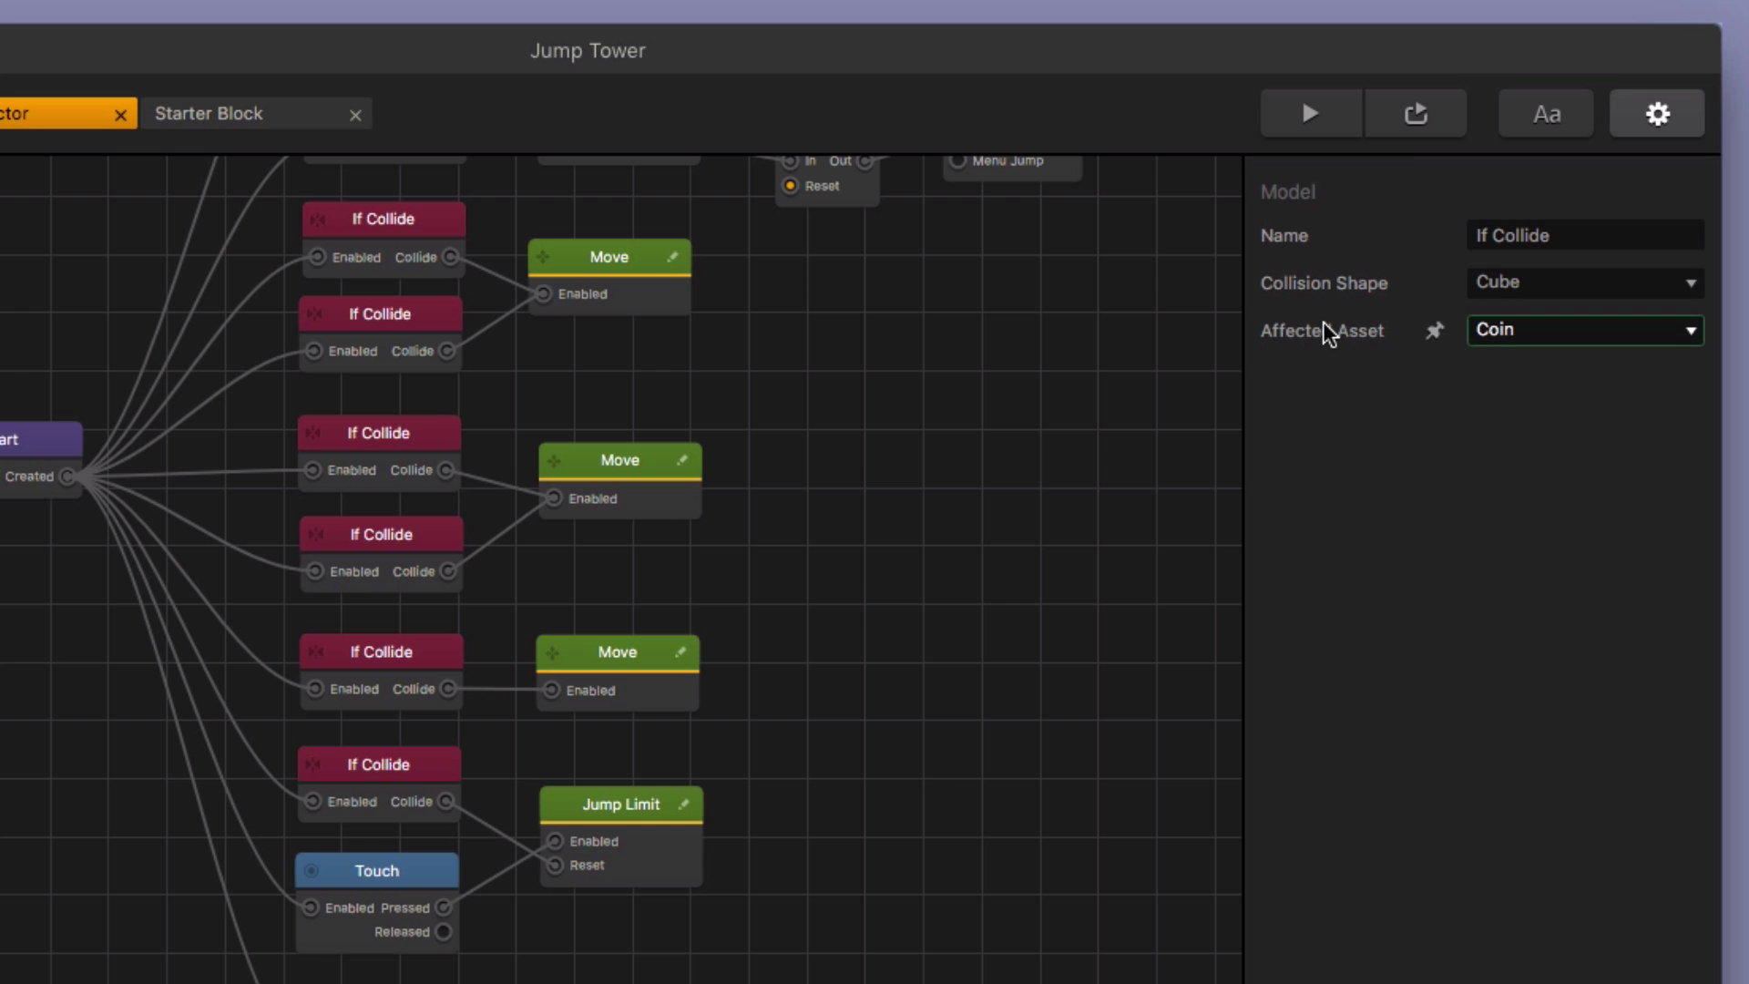
pyautogui.click(1529, 342)
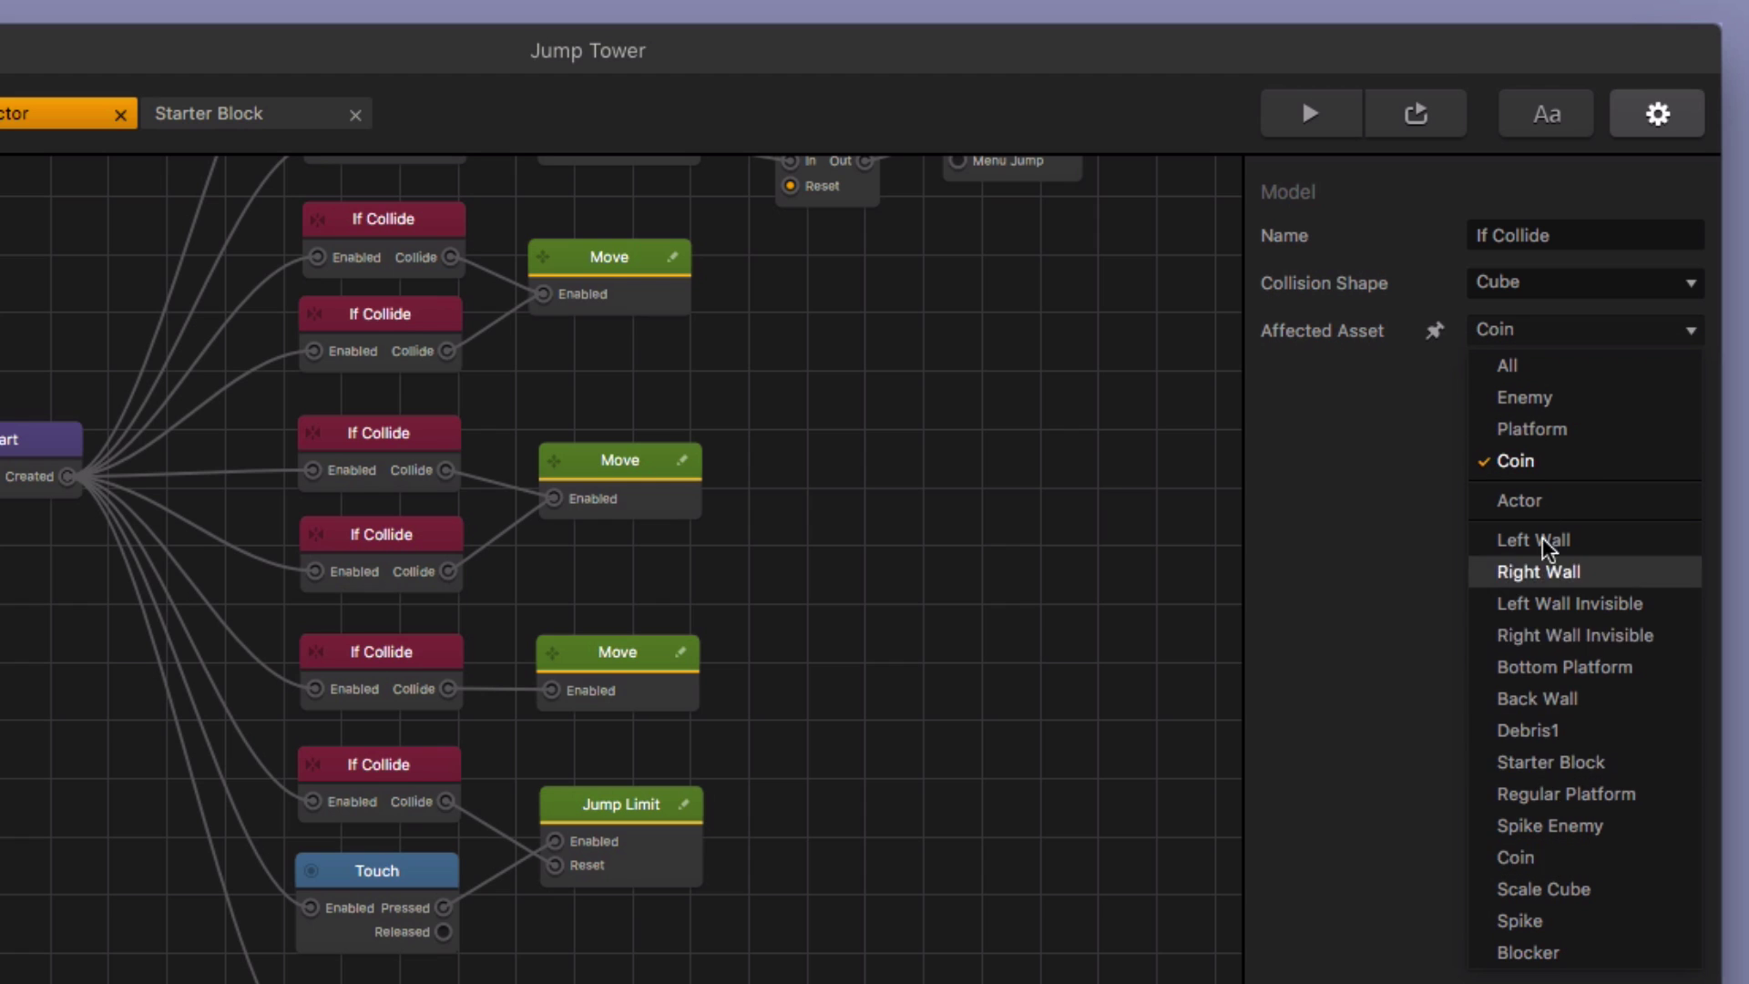
pyautogui.click(1559, 464)
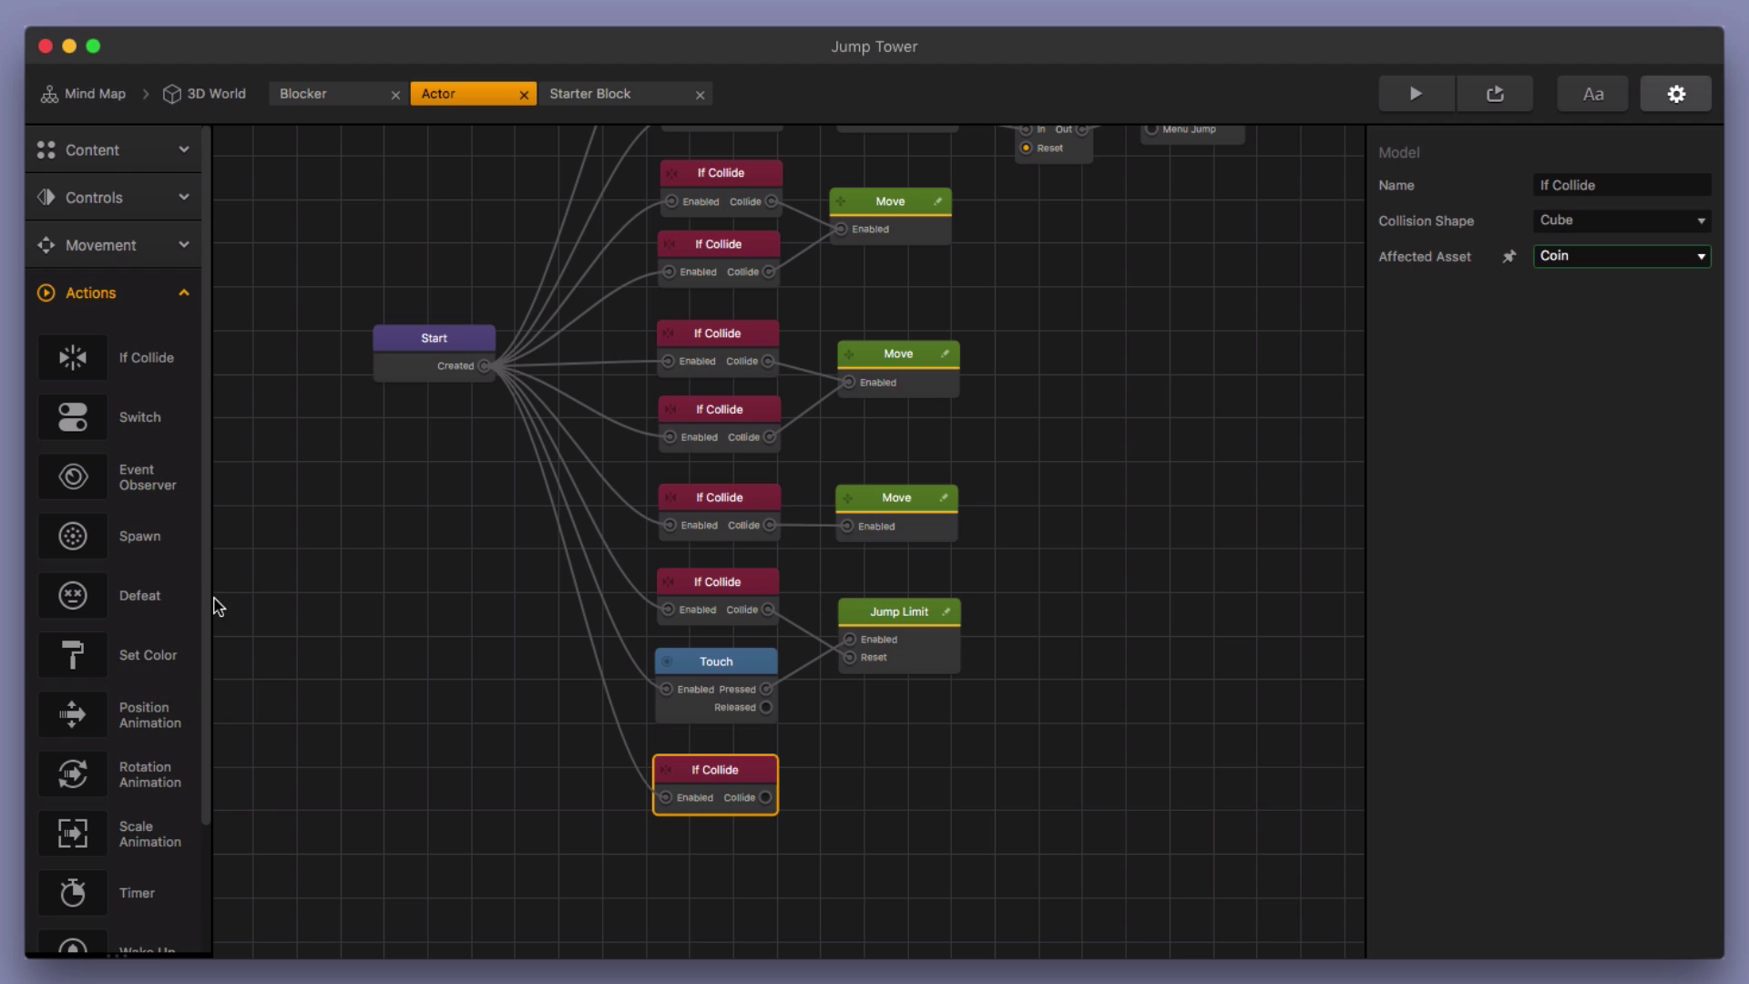
# Add an Add Point node beside the coin If Collide node, connect it to the Collide output, and set its amount to 1
pyautogui.scroll(-3, 193, 601)
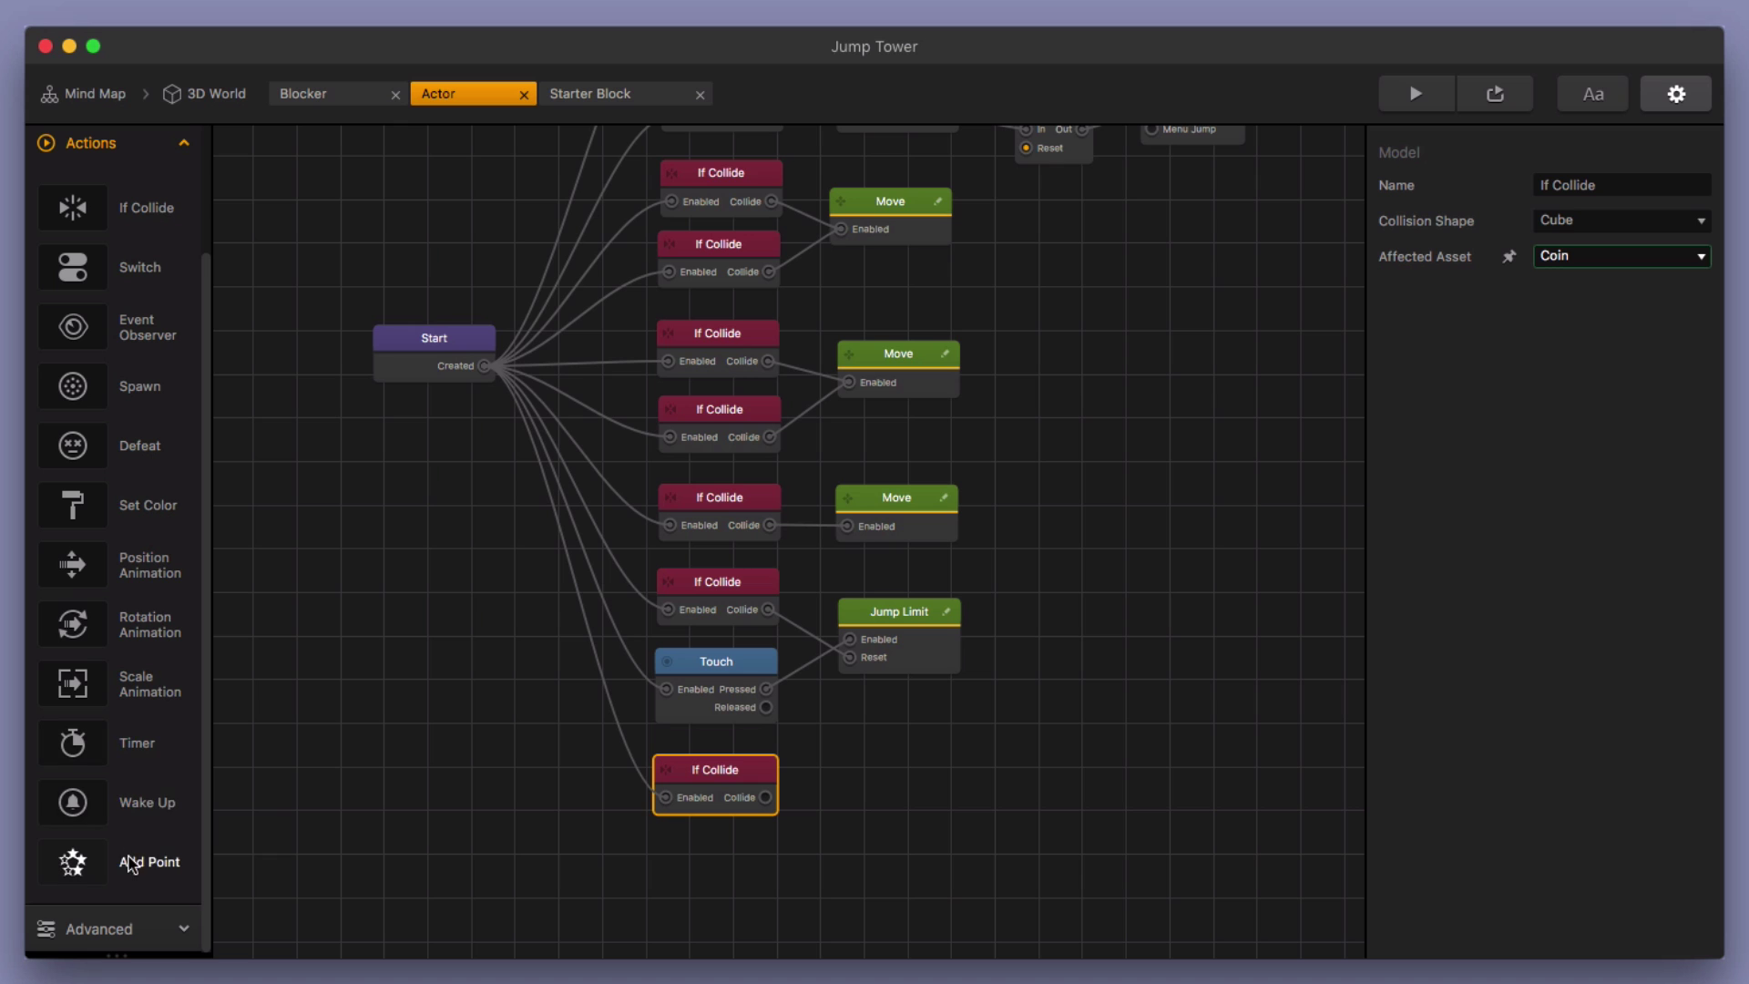
pyautogui.moveTo(73, 862); pyautogui.dragTo(922, 779)
pyautogui.moveTo(767, 801); pyautogui.dragTo(919, 810)
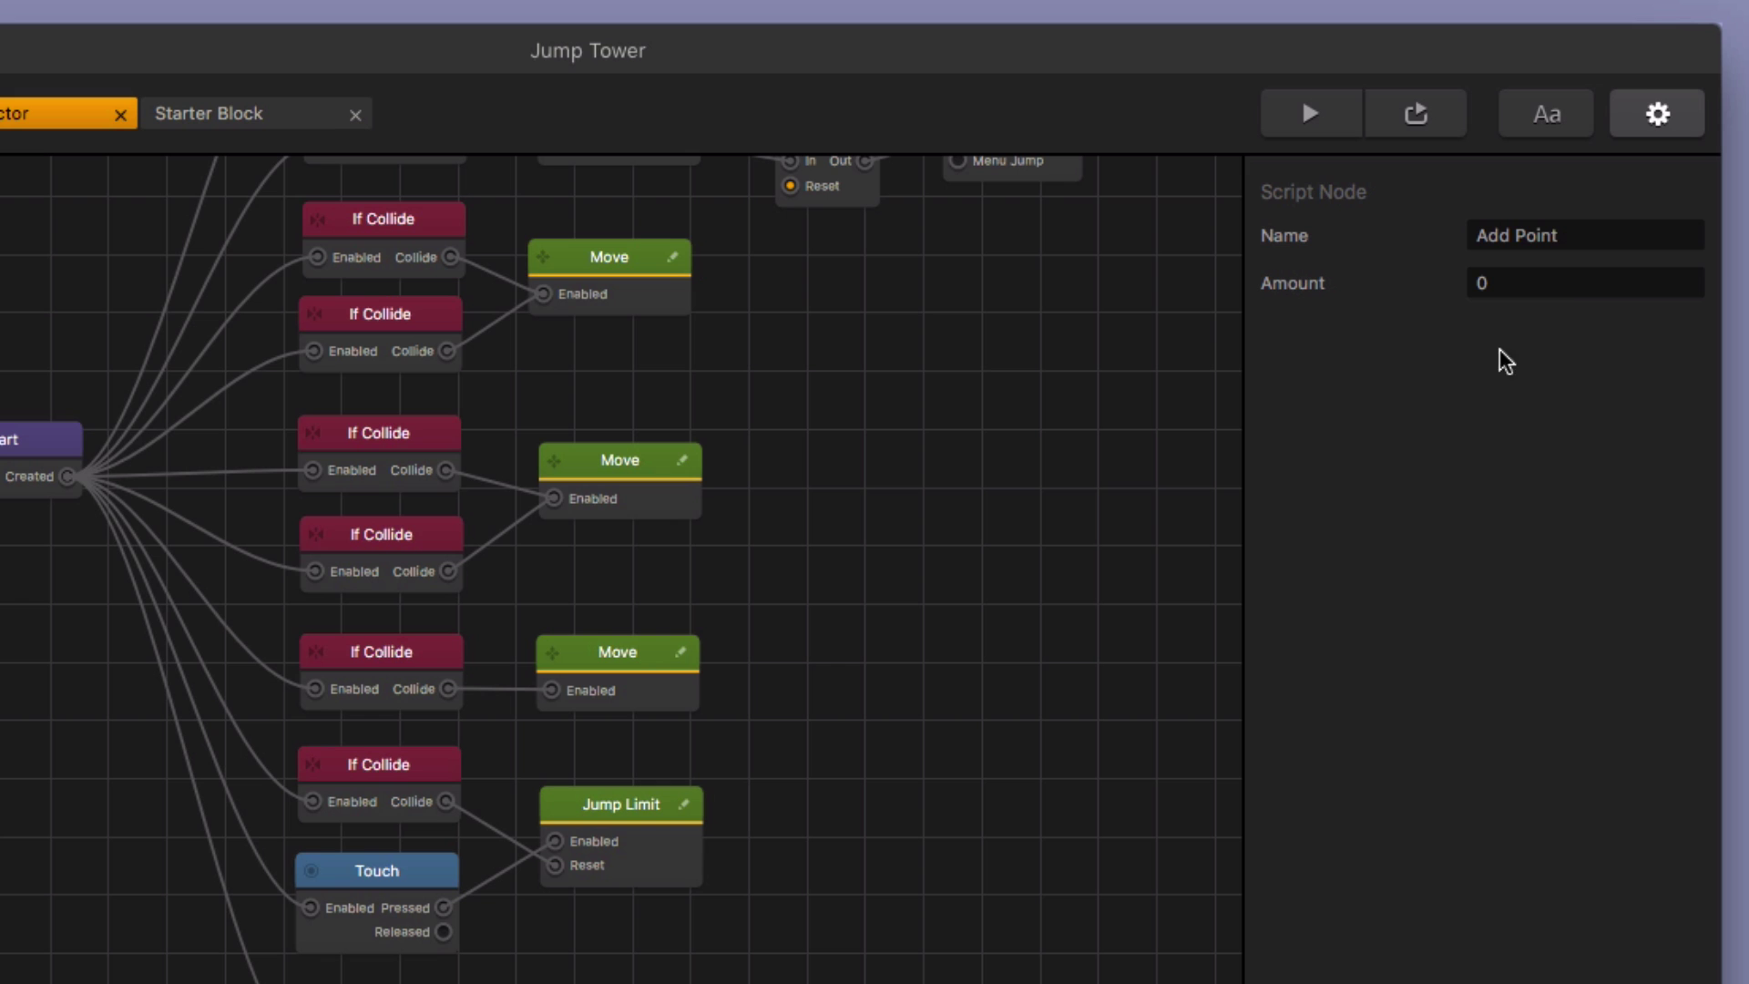
pyautogui.click(1597, 221)
pyautogui.press('BackSpace')
pyautogui.write('1')
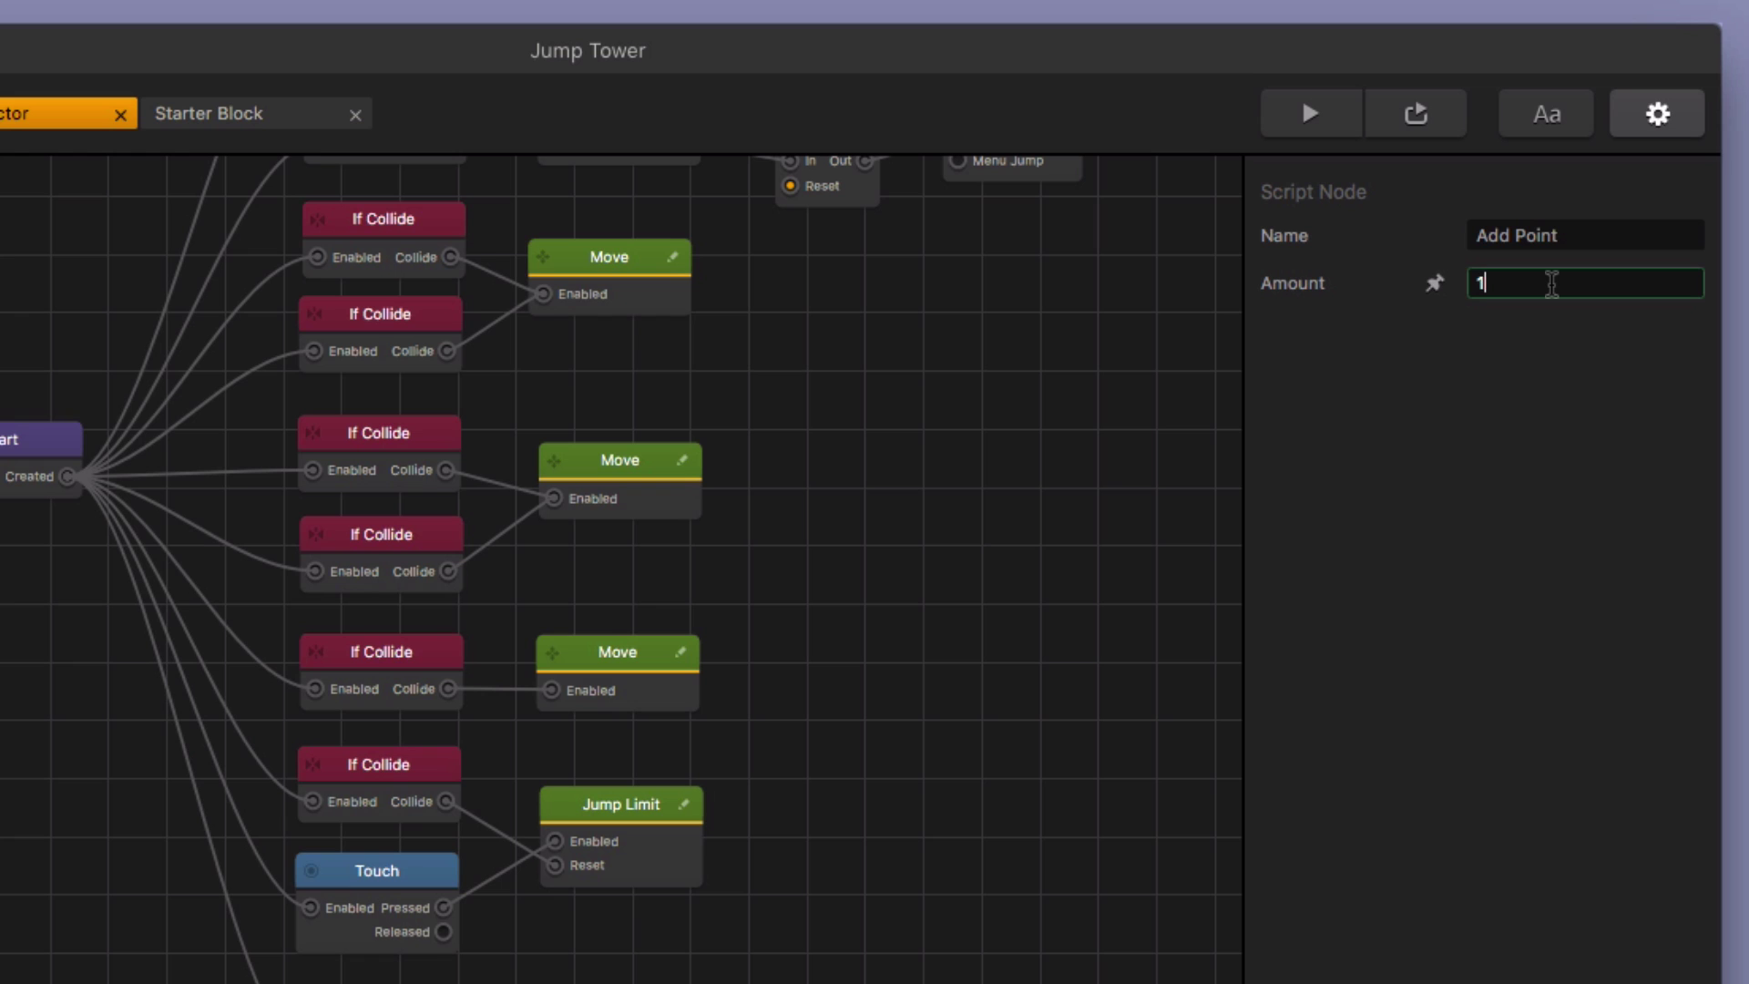
pyautogui.press('Return')
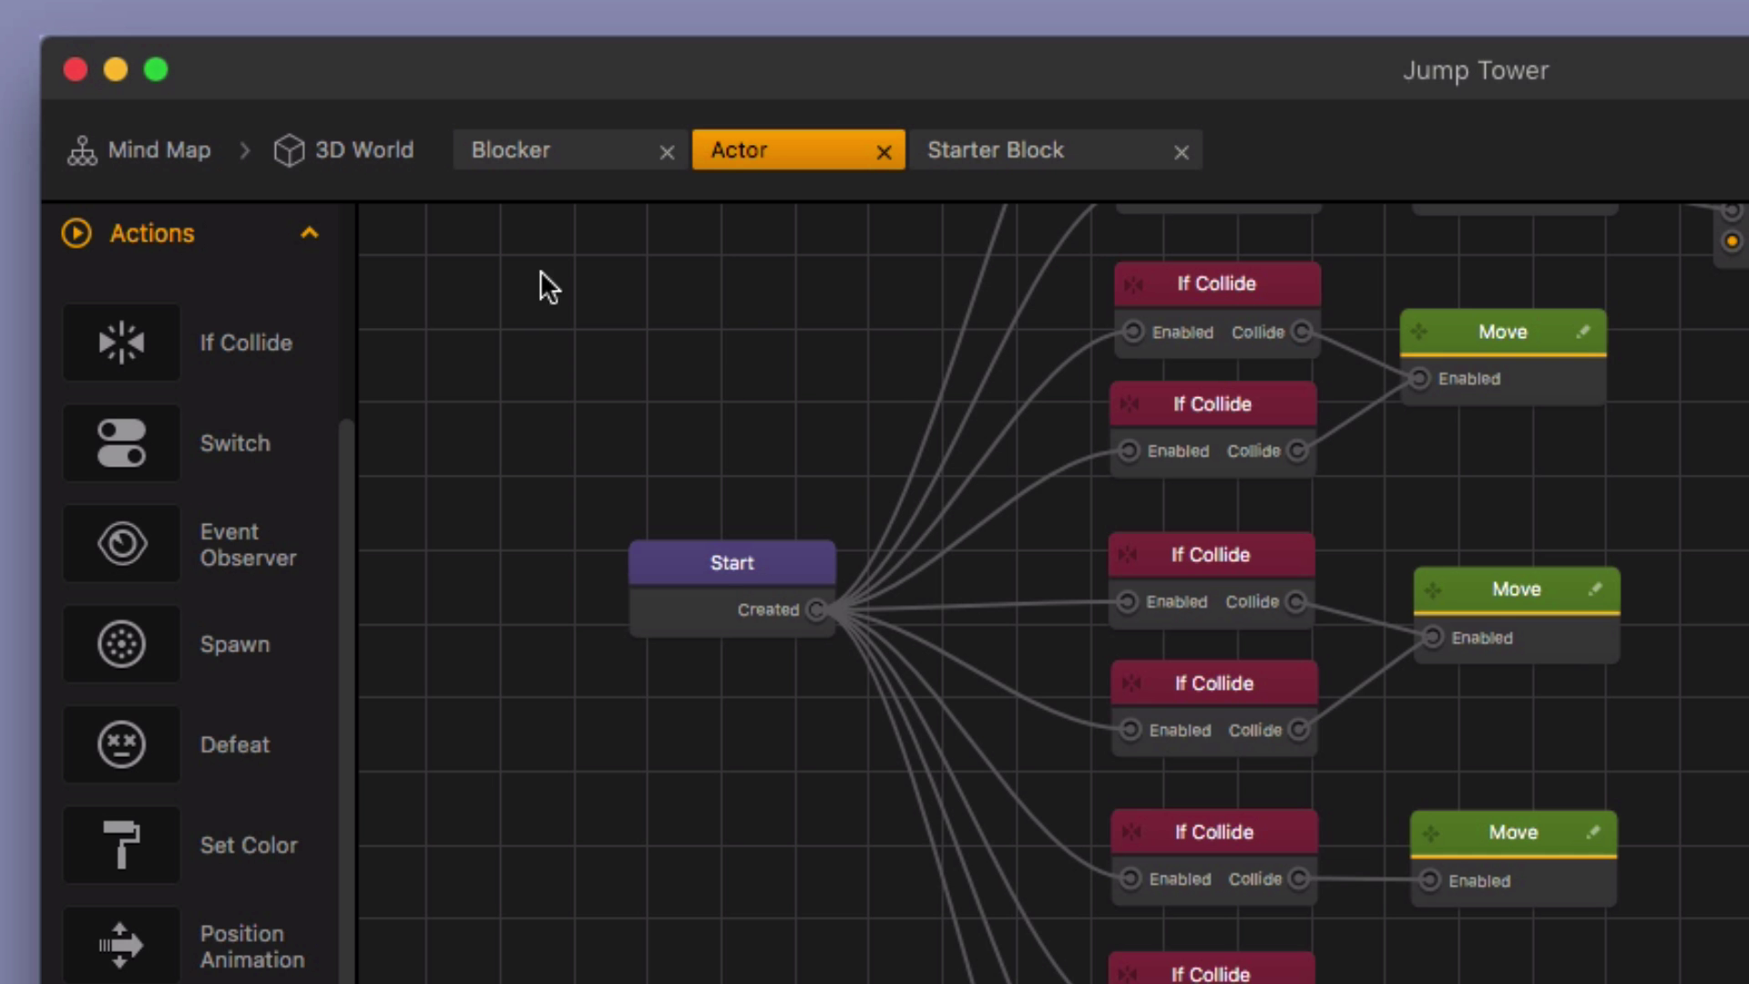
# Open the World UI from the Mind Map and place a Default Font label near the top centre, at about 321, 960
pyautogui.click(369, 149)
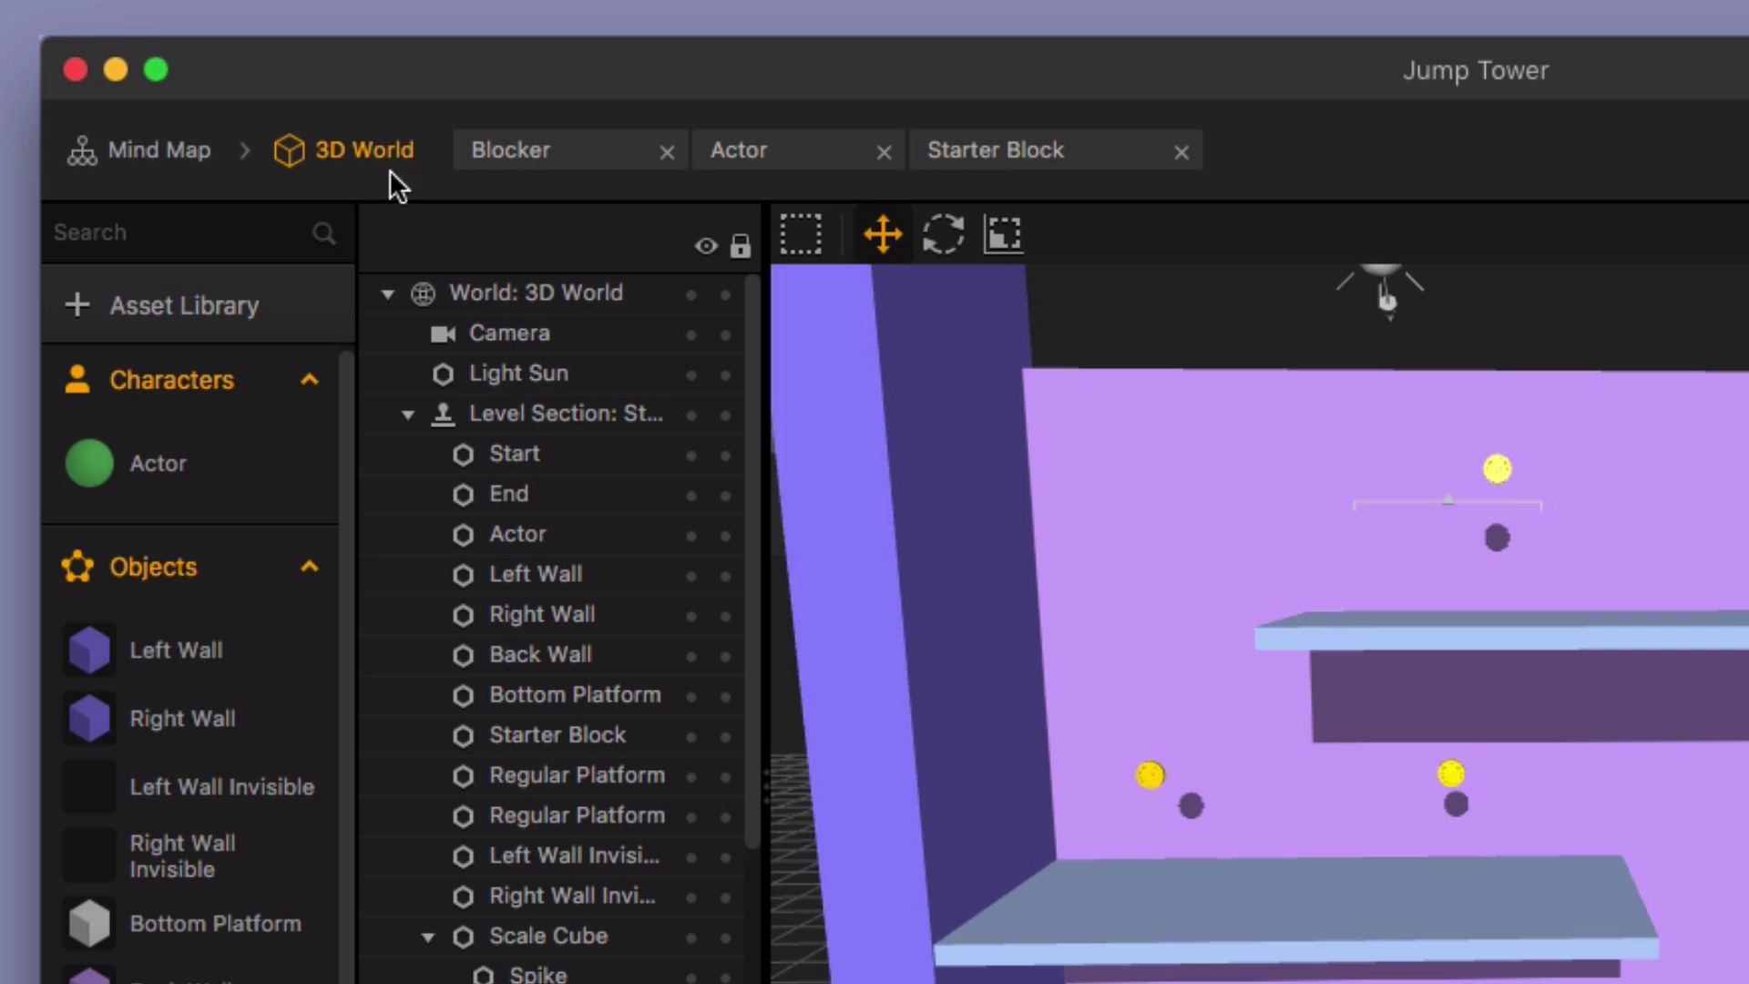
pyautogui.click(162, 149)
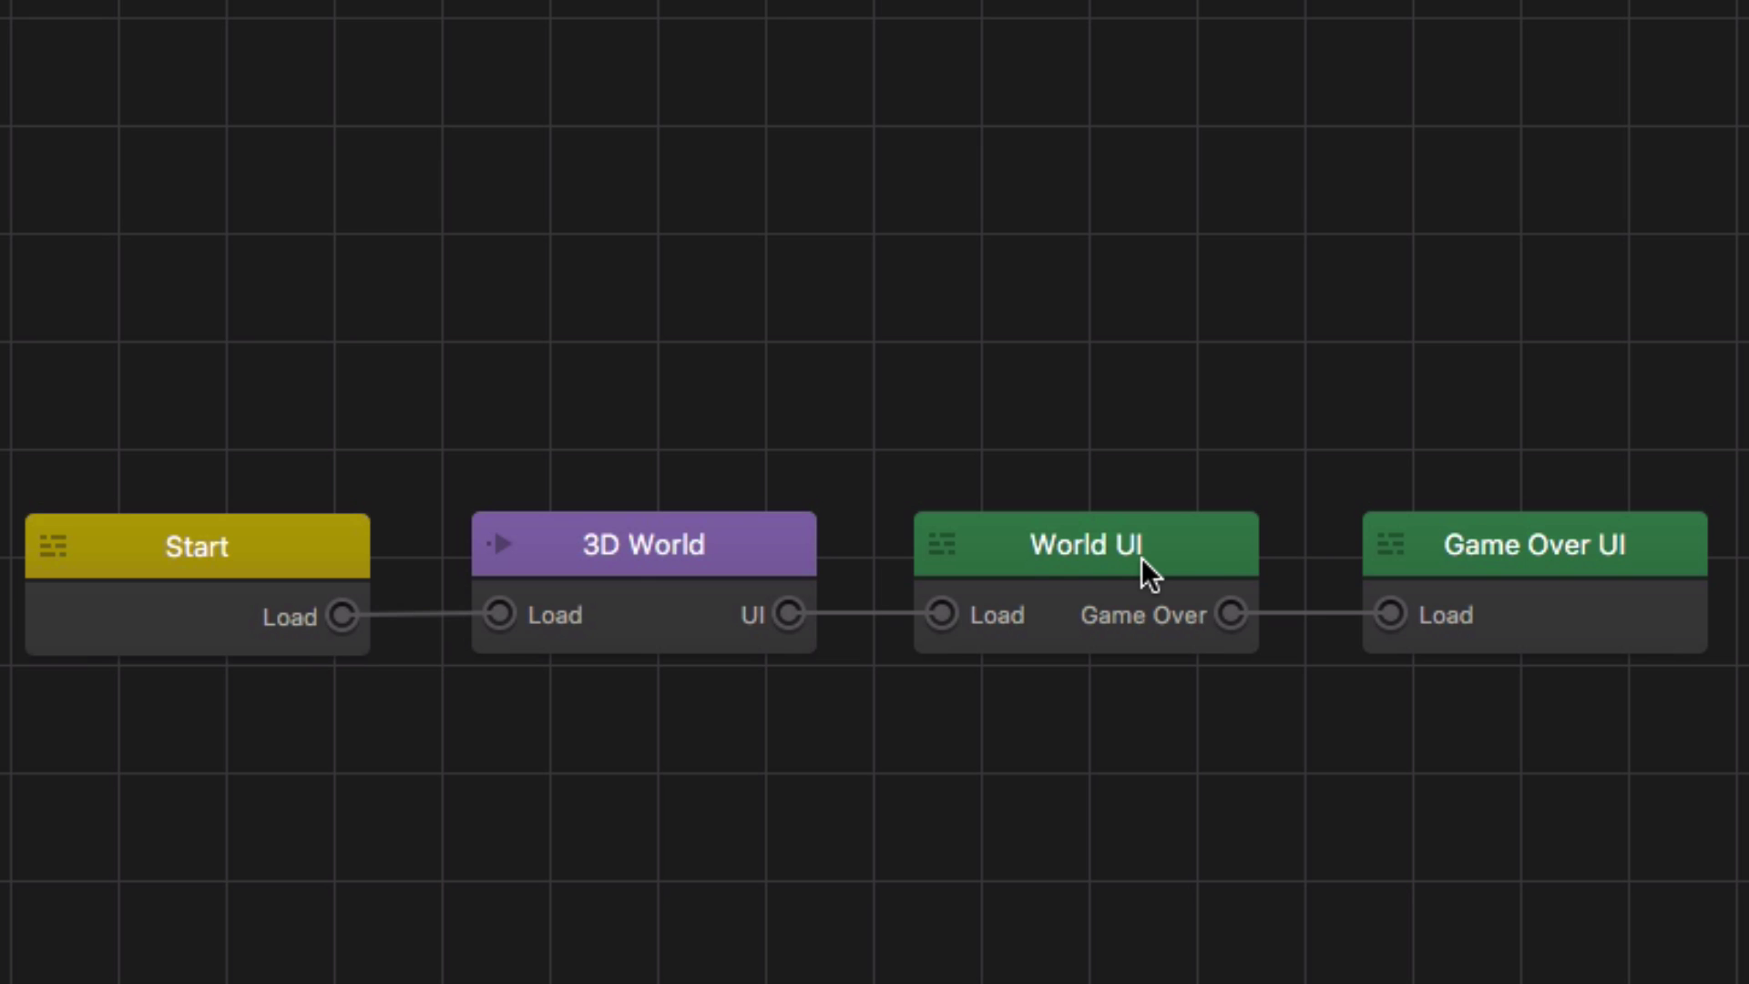
pyautogui.doubleClick(1169, 553)
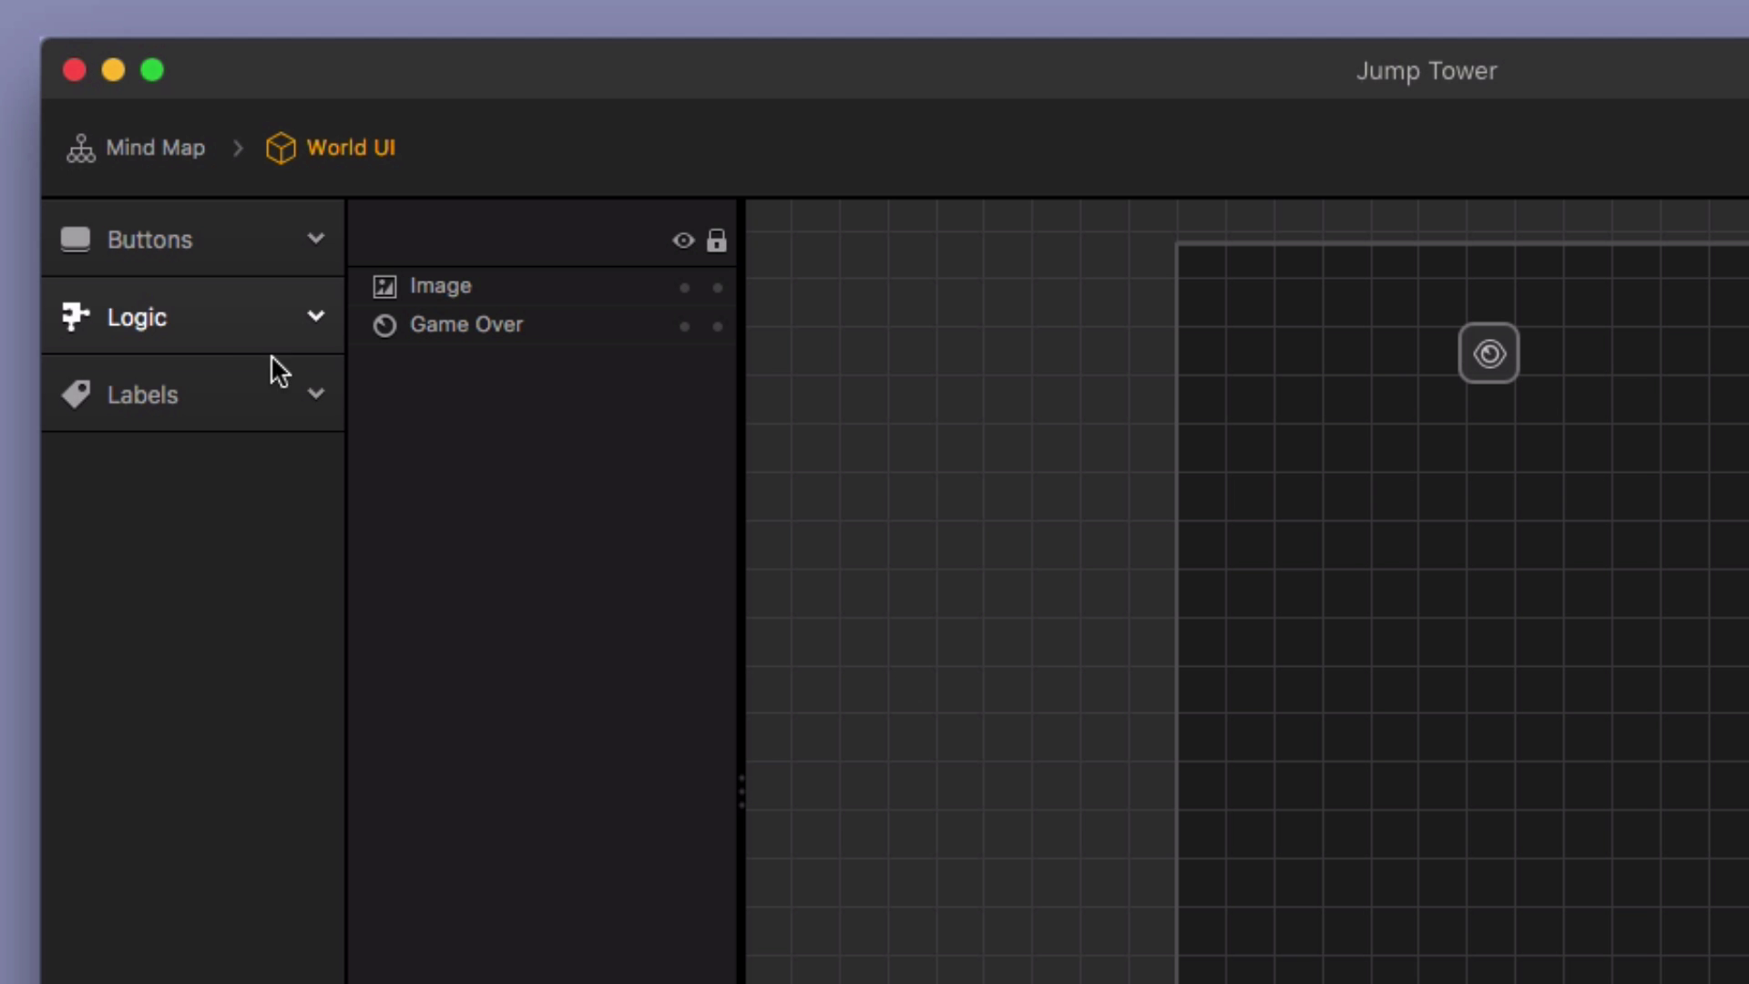
pyautogui.click(147, 254)
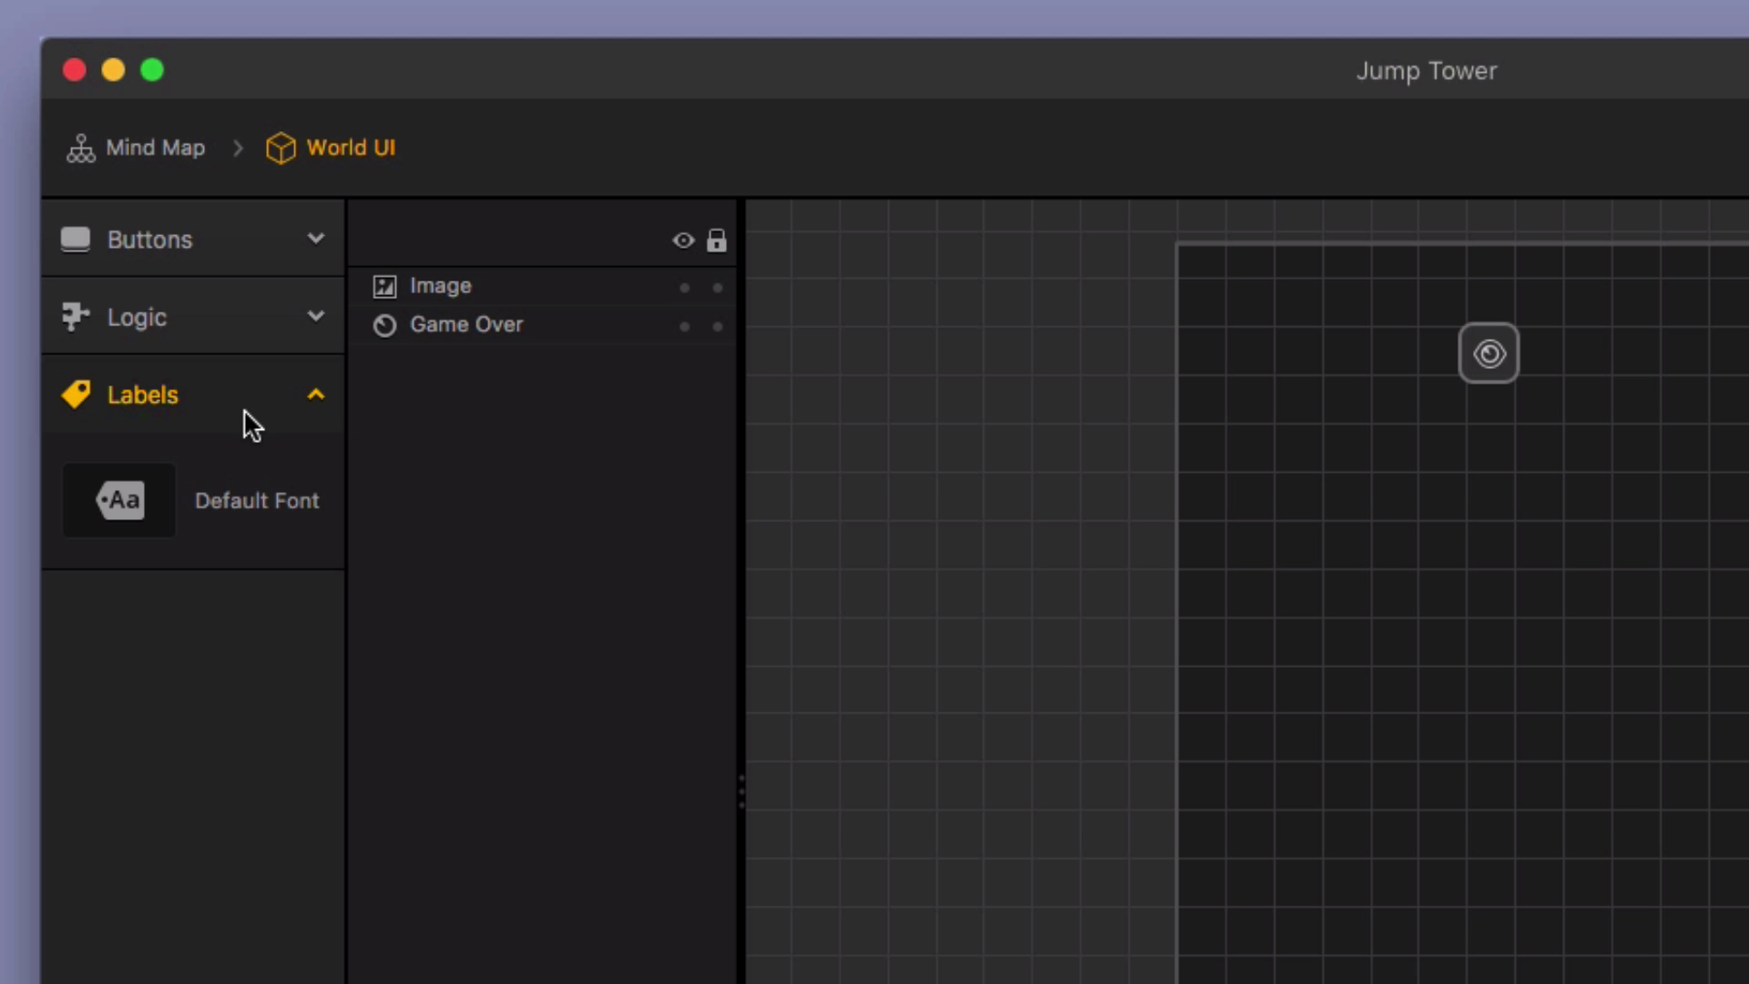
pyautogui.moveTo(153, 308); pyautogui.dragTo(915, 345)
pyautogui.moveTo(1503, 572); pyautogui.dragTo(1491, 425)
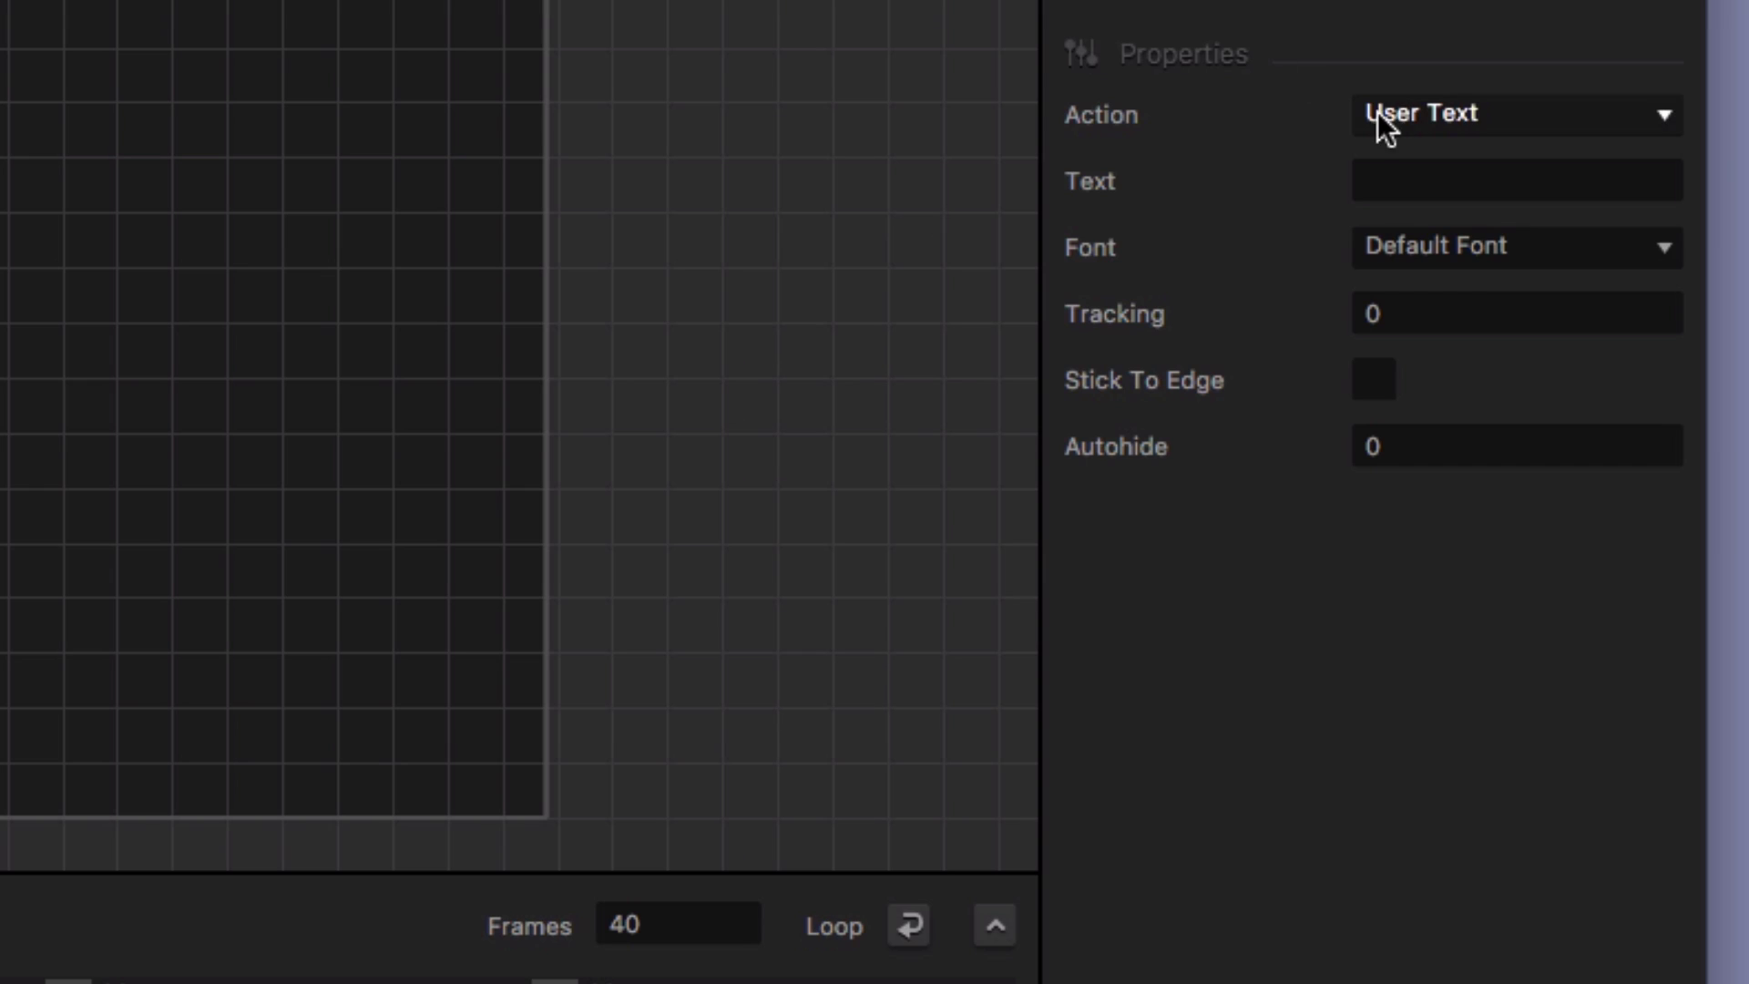
# Set the label's action to Score and its world to Current World
pyautogui.click(1492, 109)
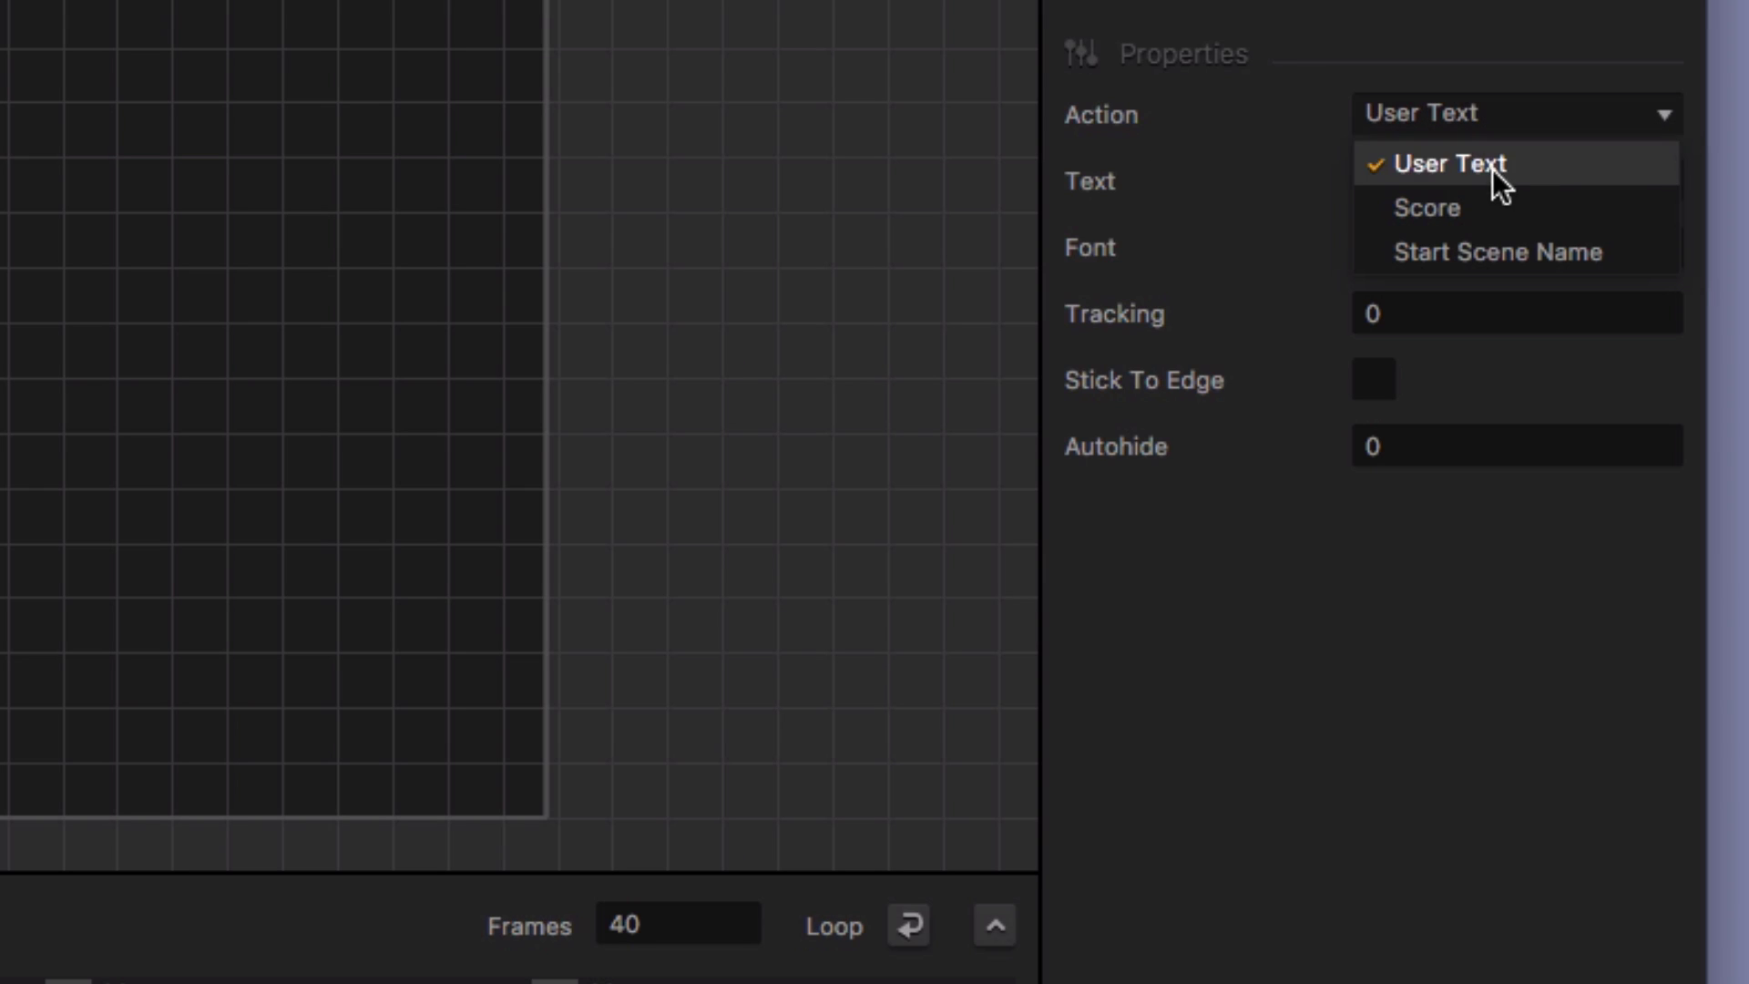
pyautogui.click(1477, 195)
pyautogui.click(1474, 193)
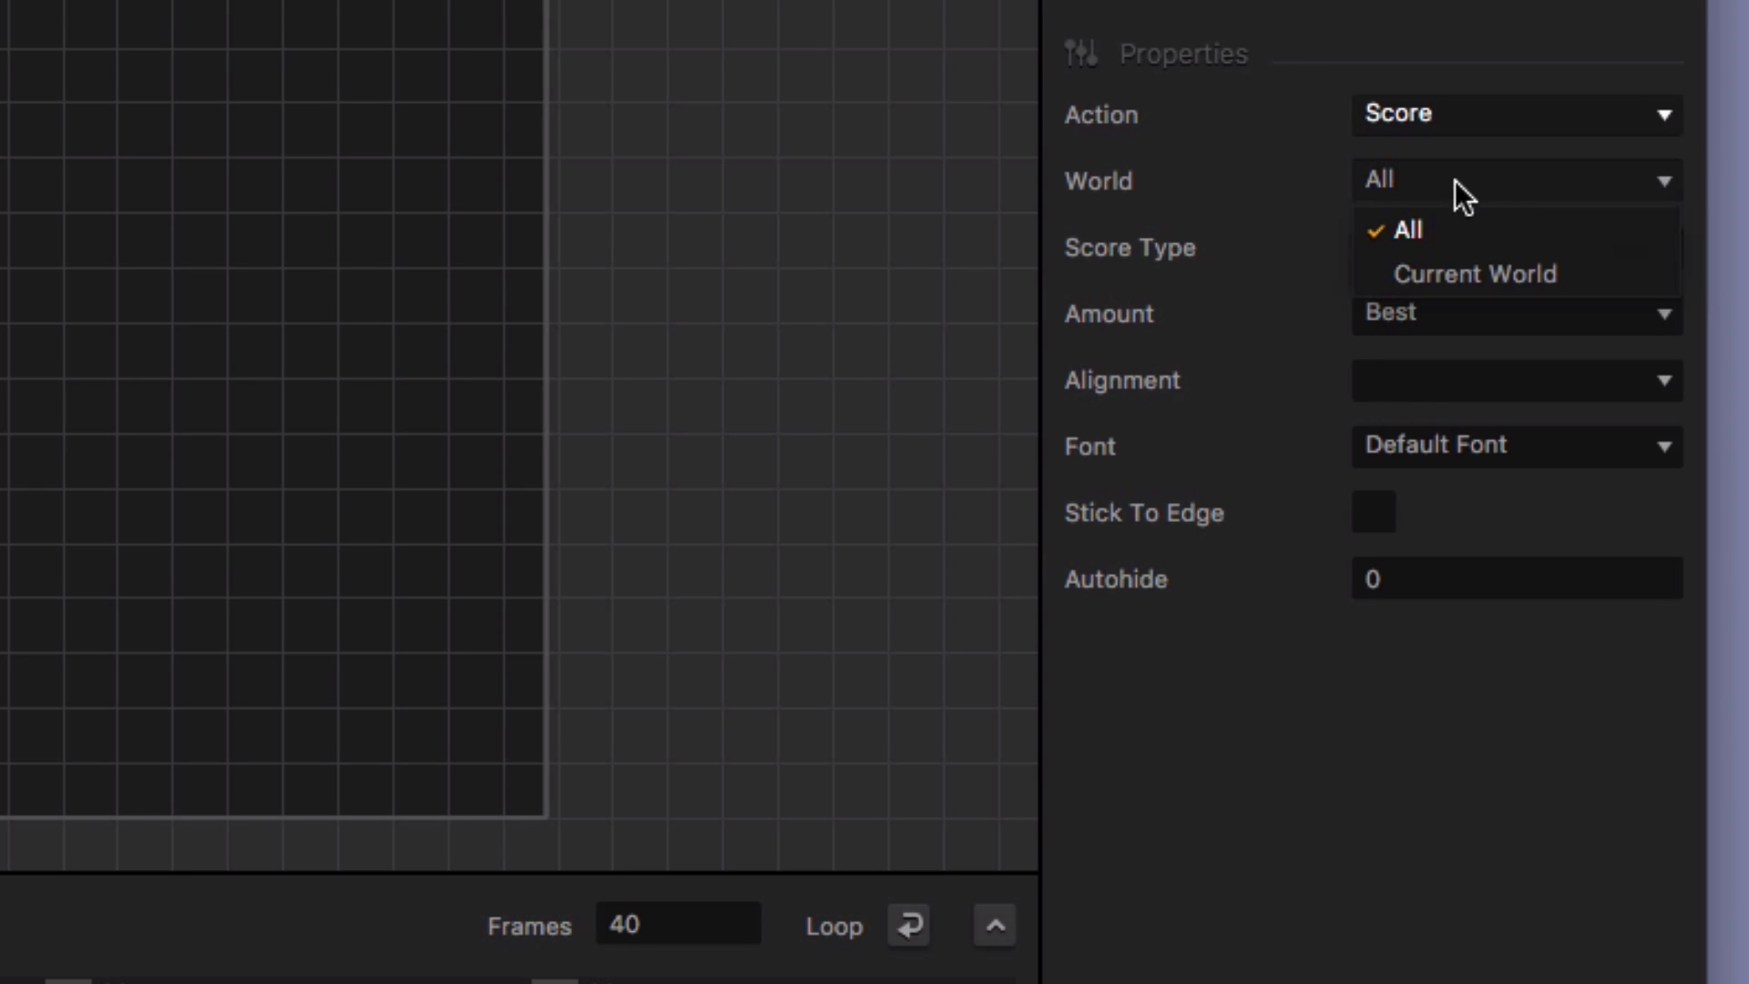
pyautogui.click(1472, 275)
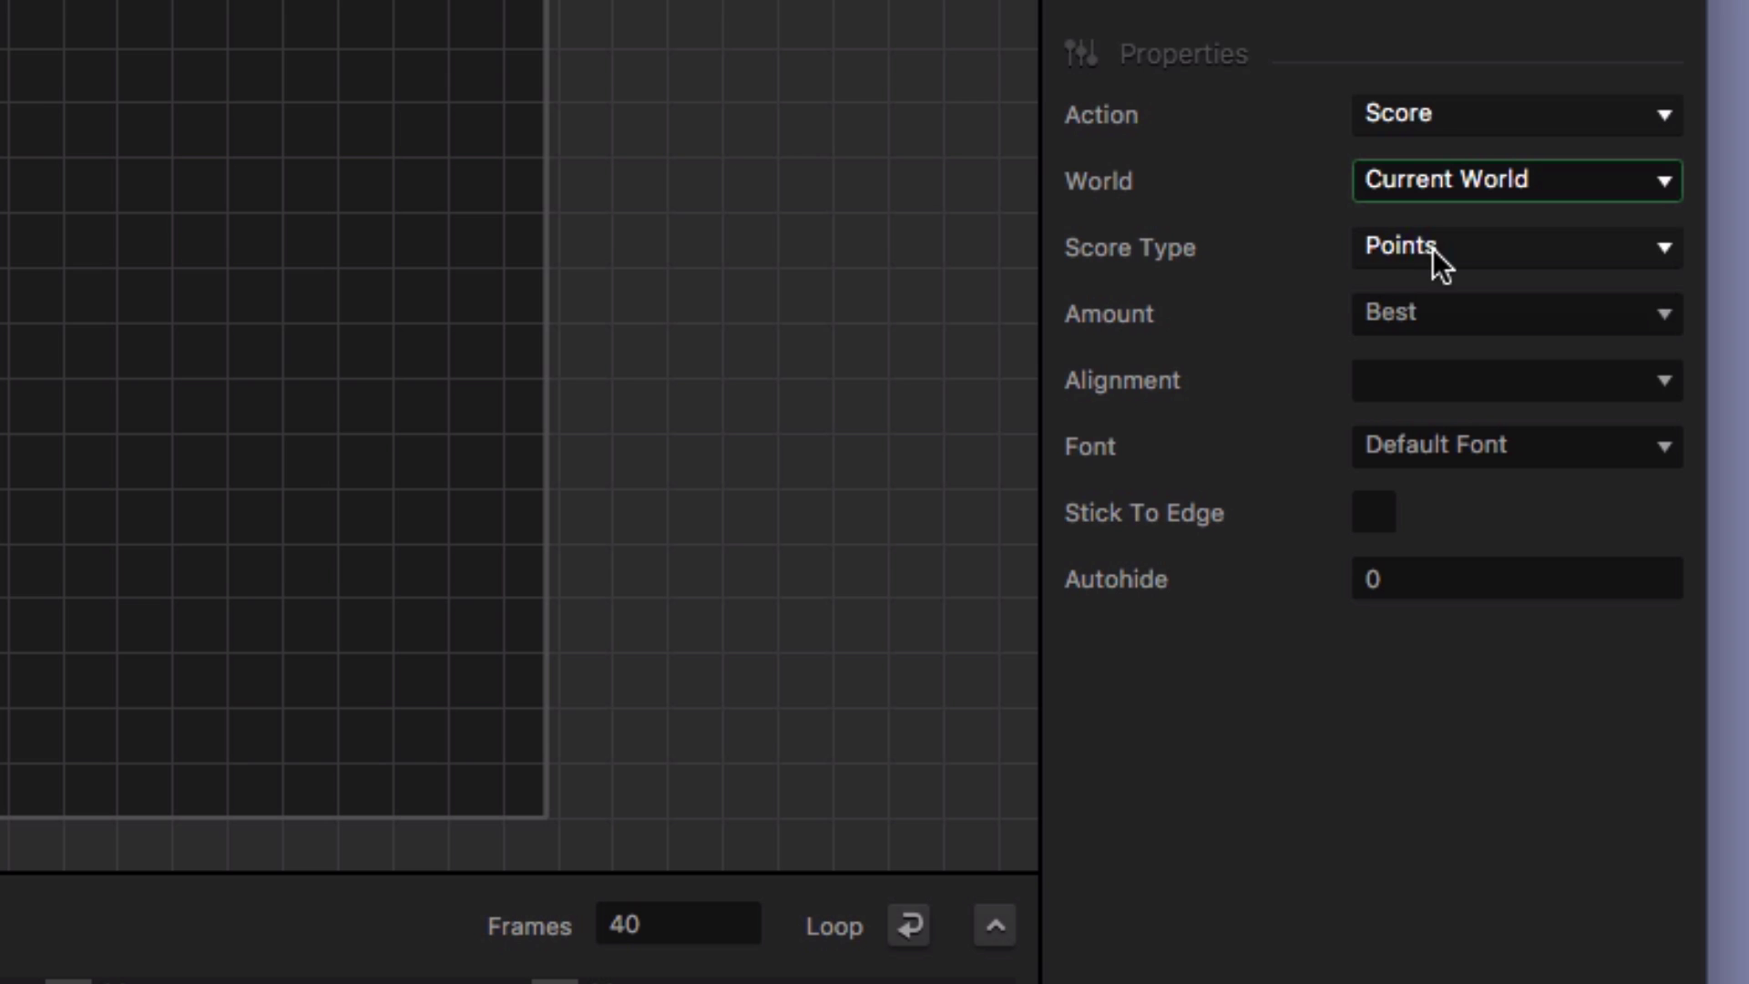
# Set the score label's amount to Current and alignment to Center, enable Stick To Edge, and save the project
pyautogui.click(1439, 309)
pyautogui.click(1466, 404)
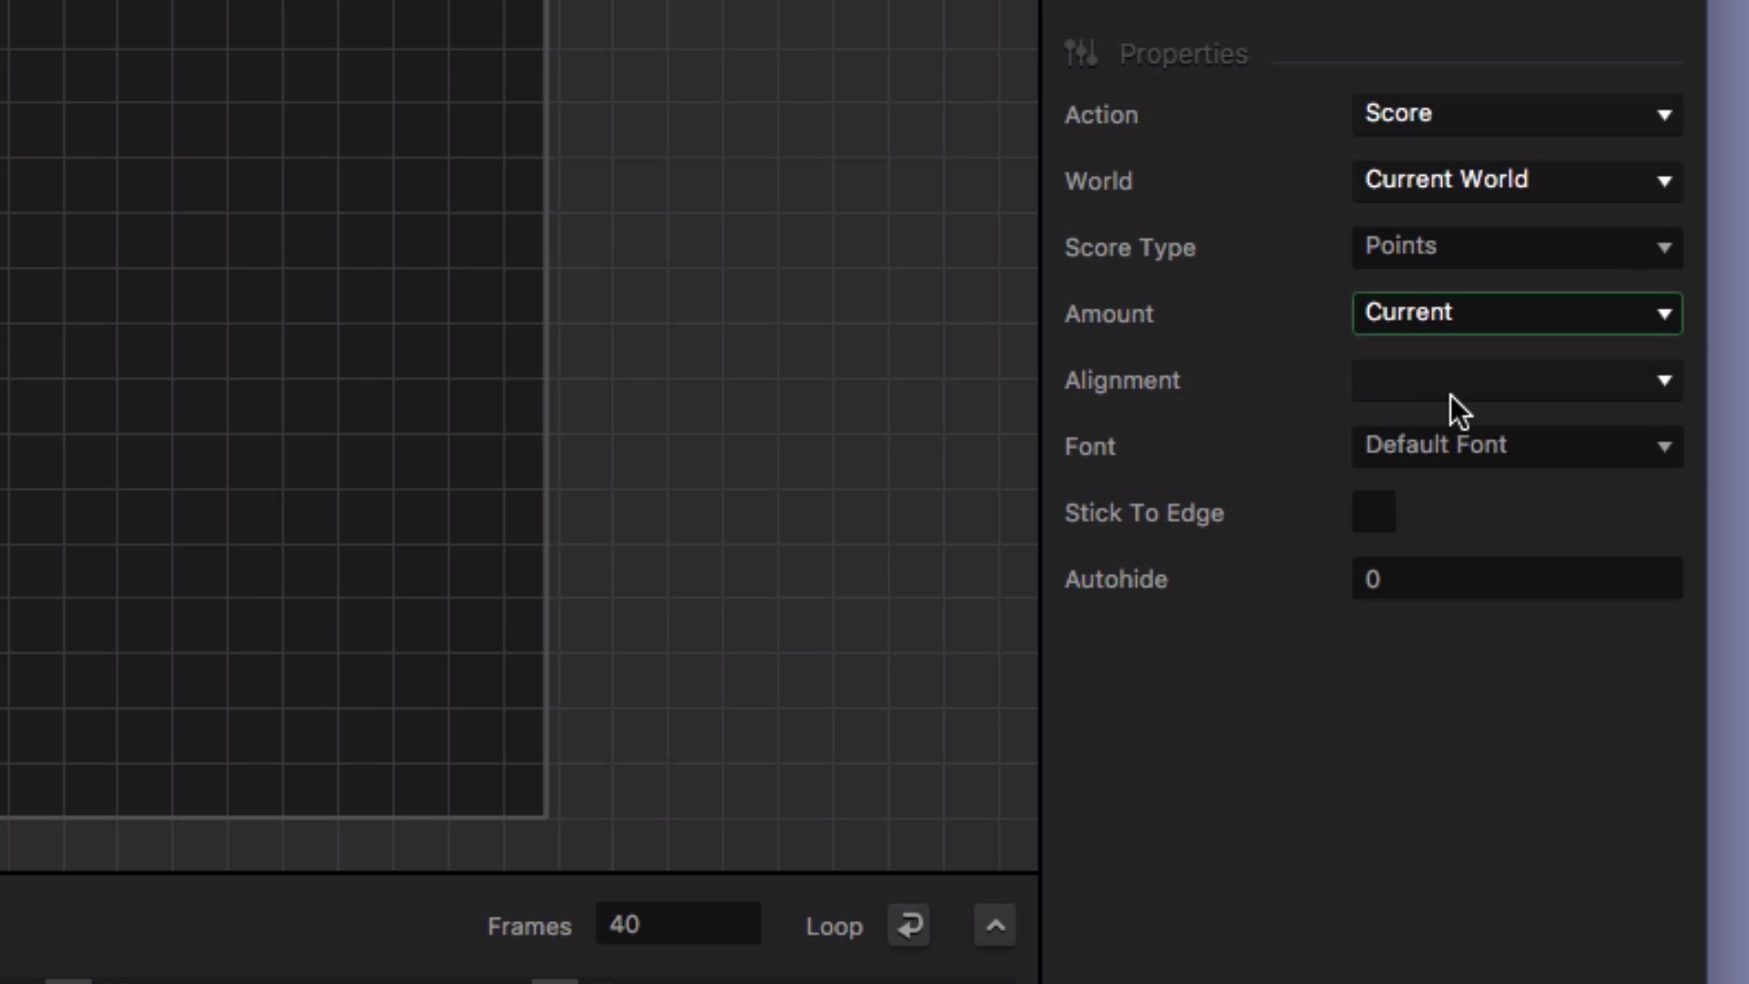
pyautogui.click(1450, 395)
pyautogui.click(1481, 470)
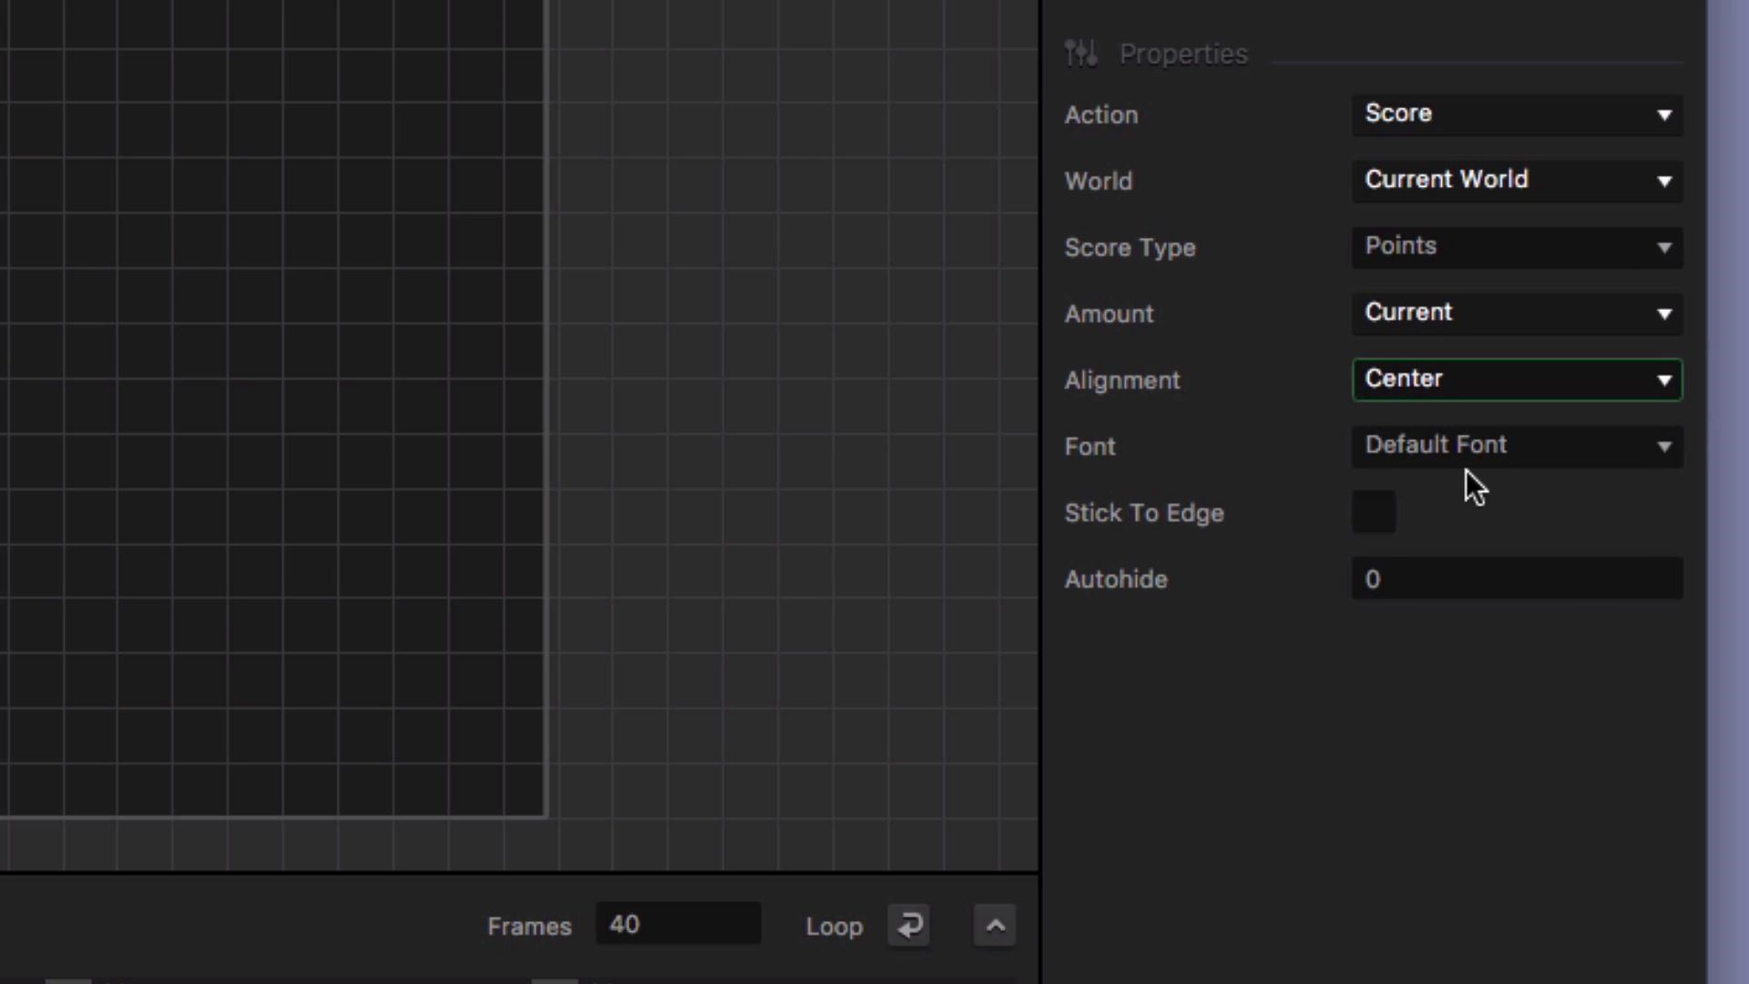
pyautogui.click(1375, 512)
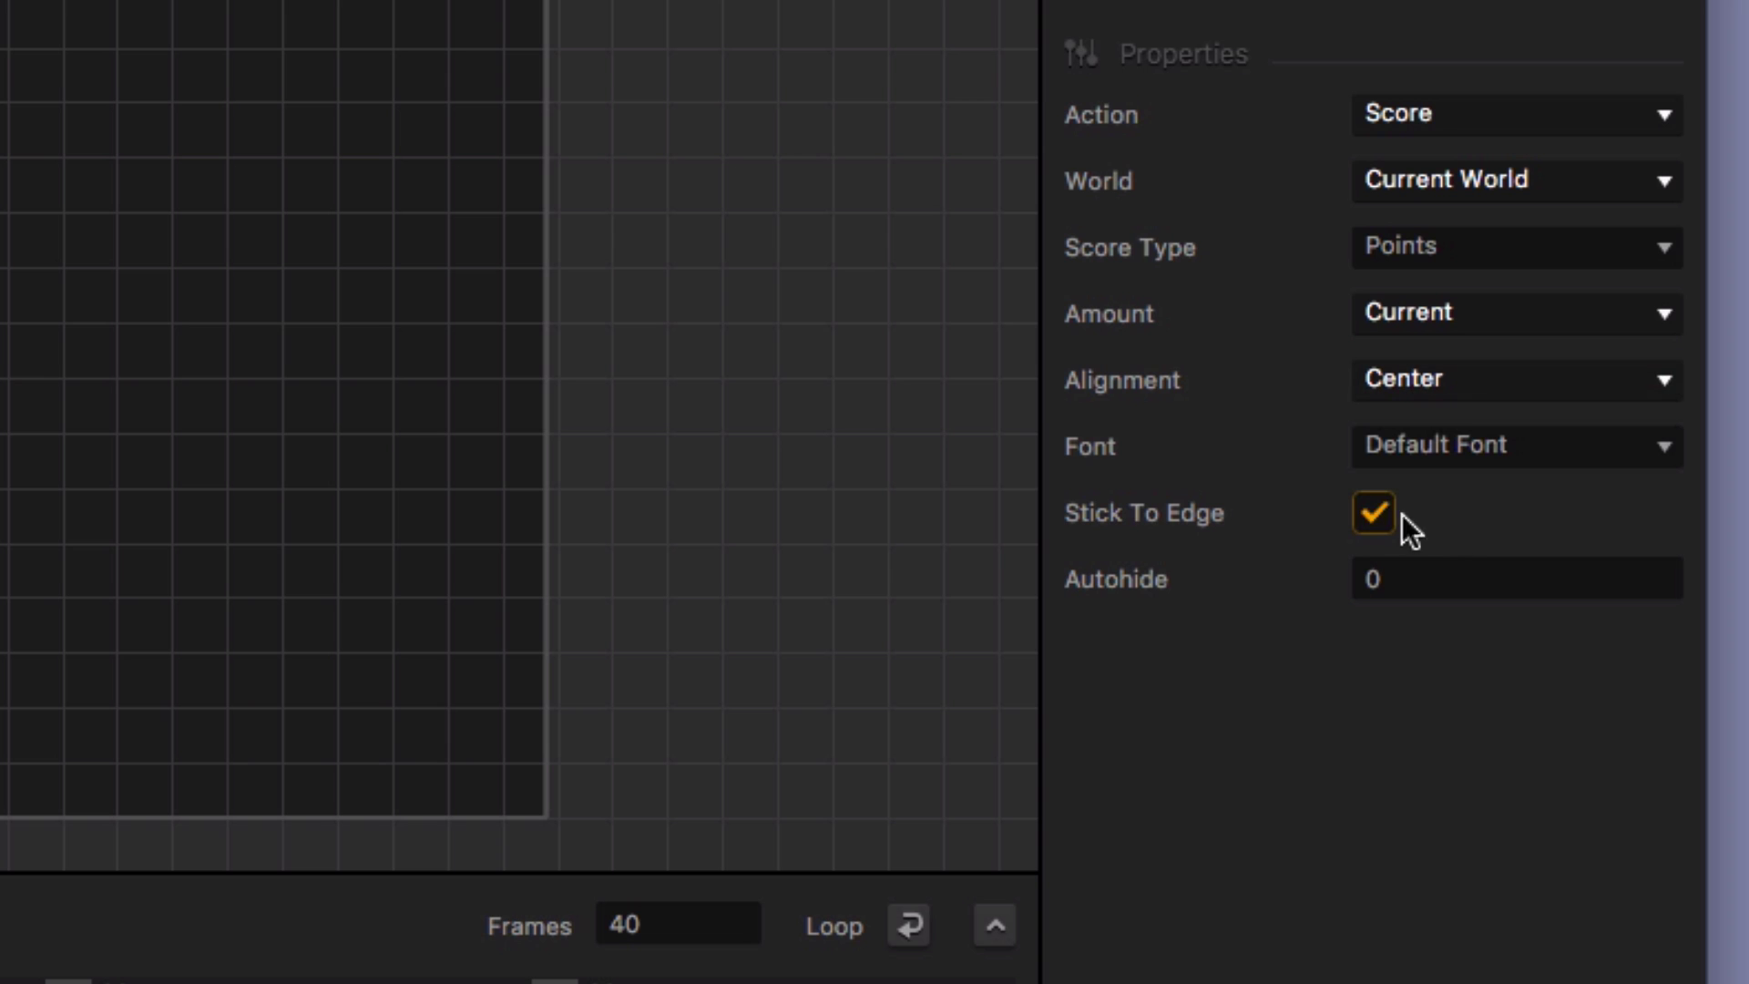
pyautogui.press('super+s')
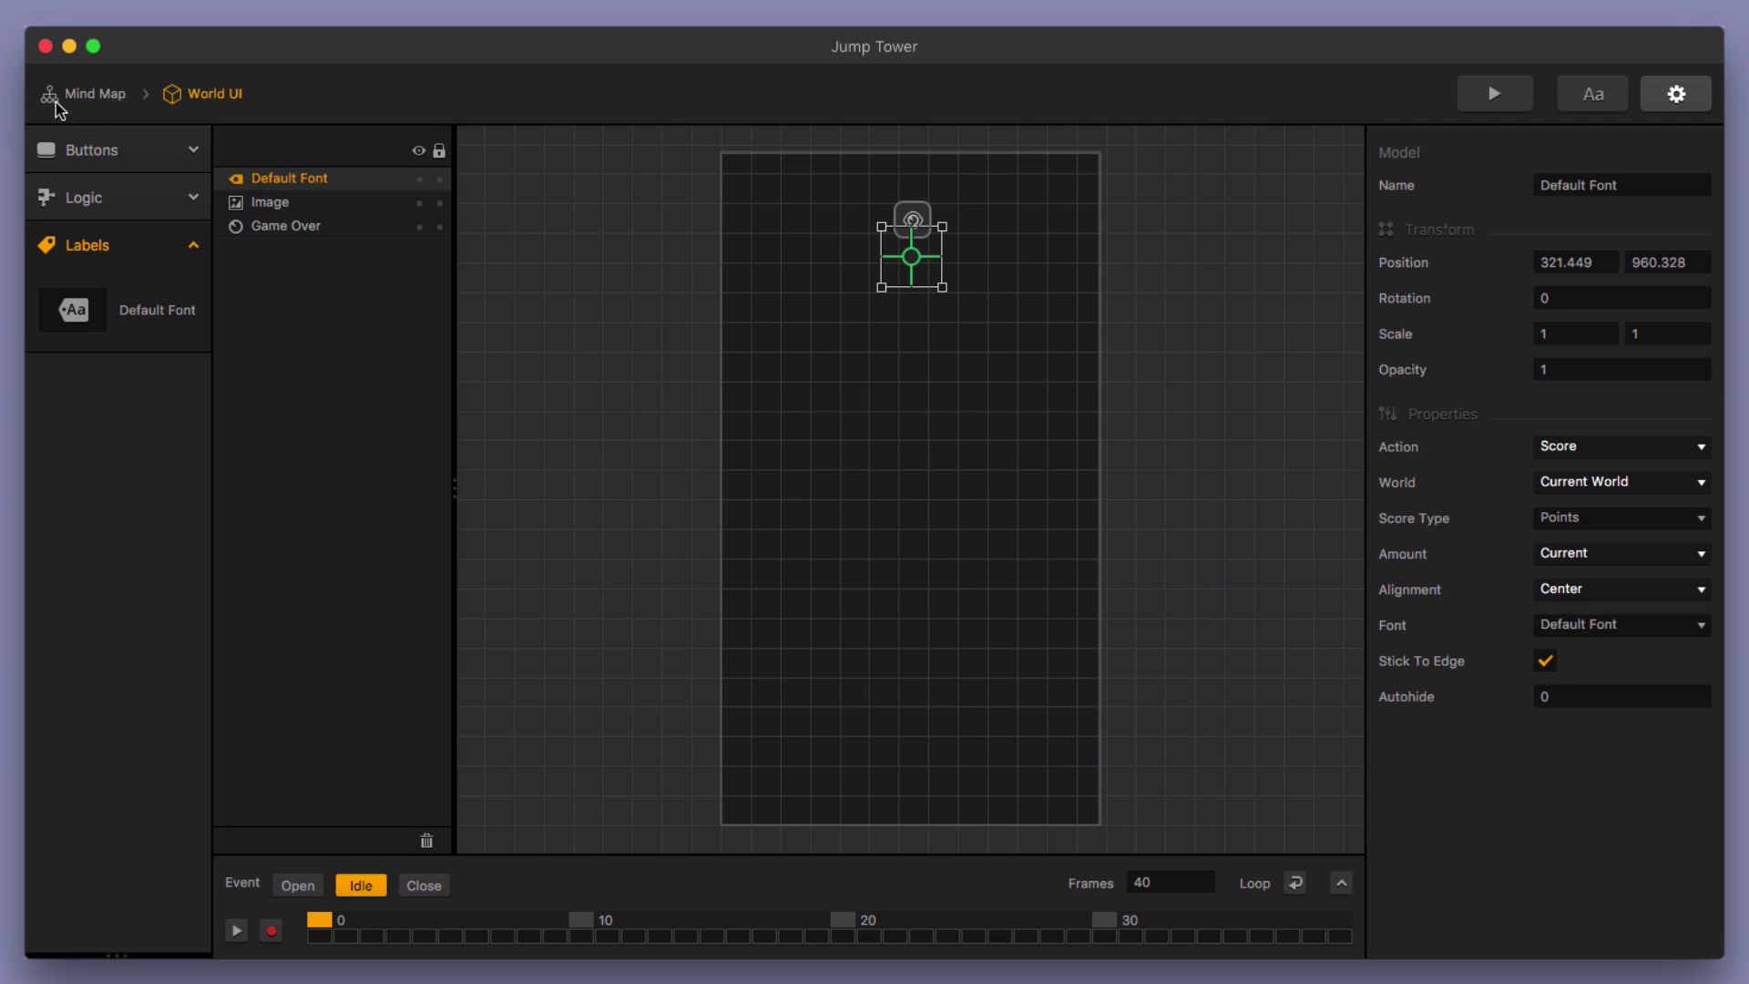
# Reopen the 3D World, assign the Coin asset to the Coin collision group, and test the game in the preview before closing it
pyautogui.click(100, 105)
pyautogui.click(556, 608)
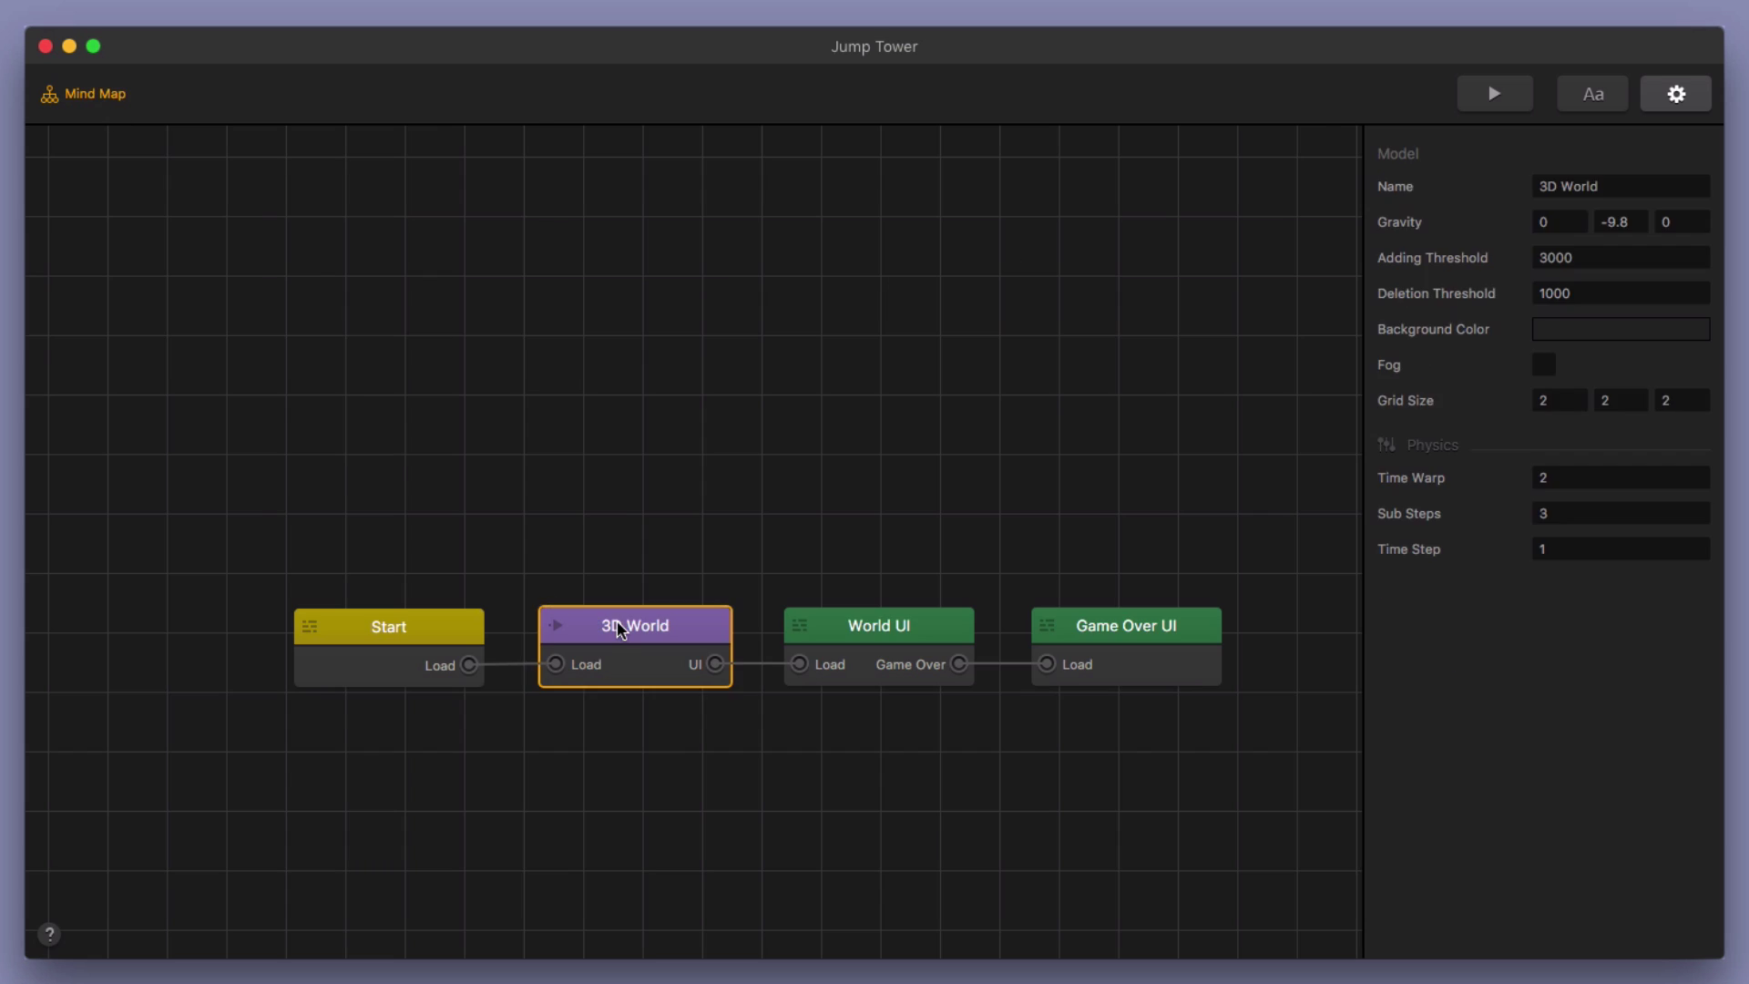
pyautogui.doubleClick(556, 609)
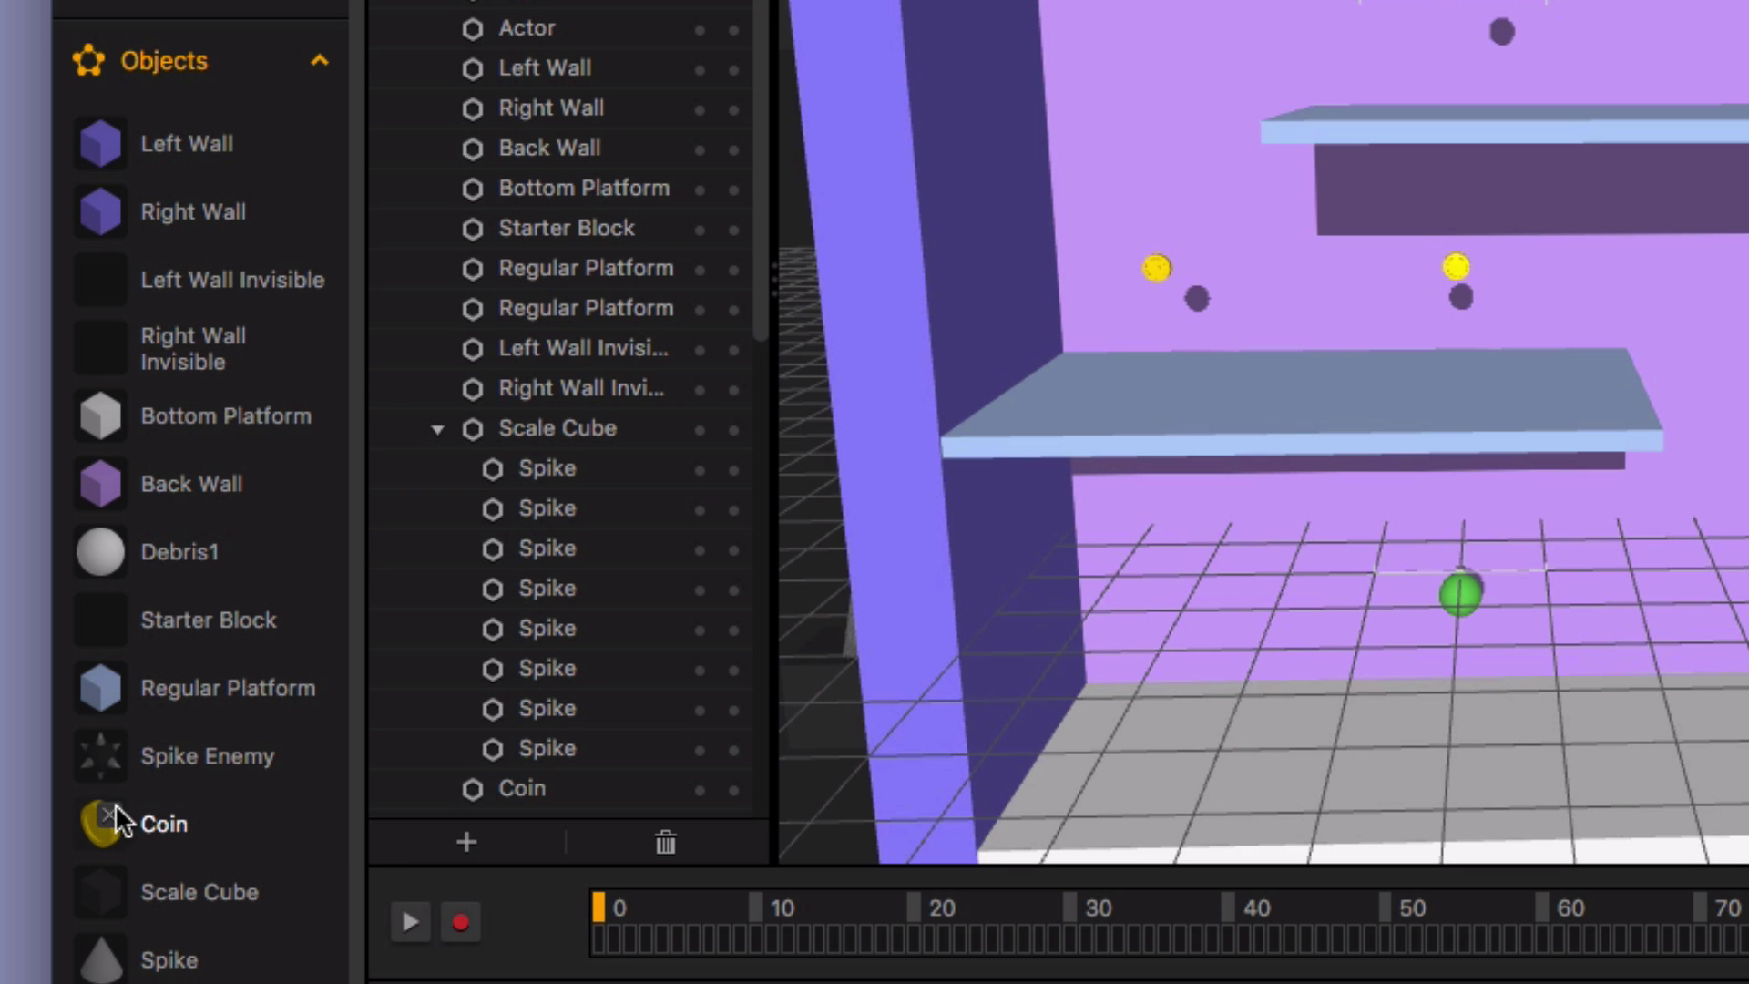
pyautogui.click(149, 819)
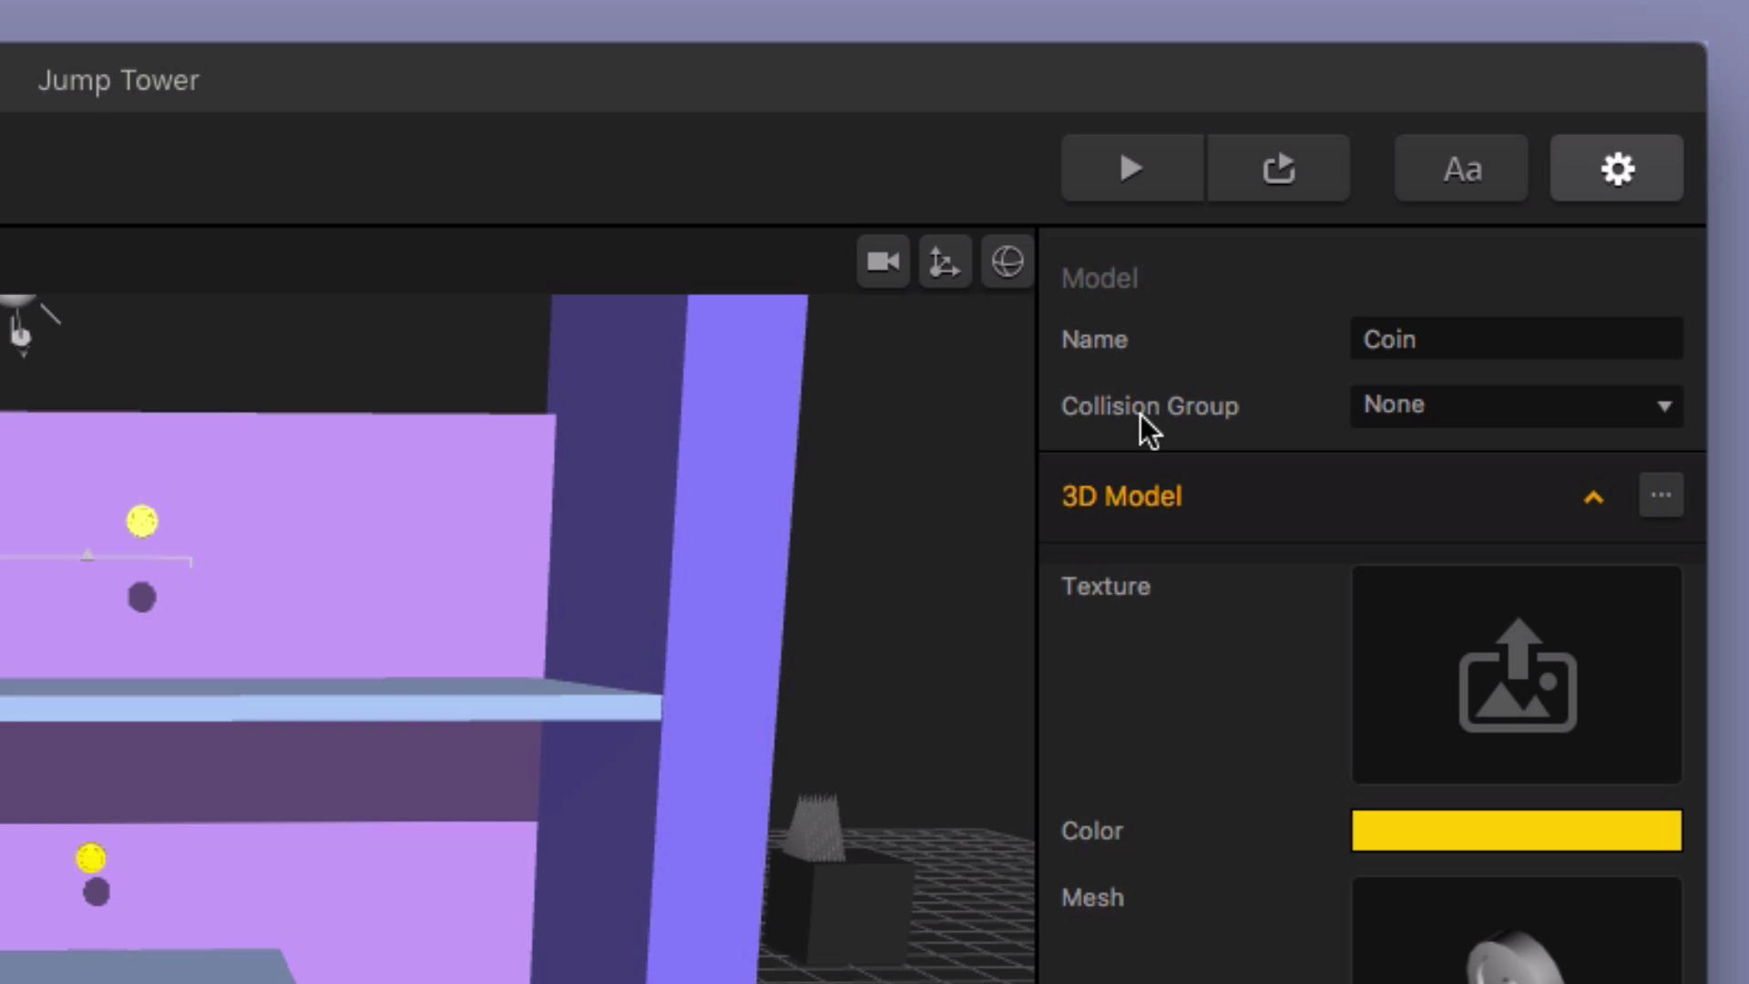
pyautogui.click(1411, 407)
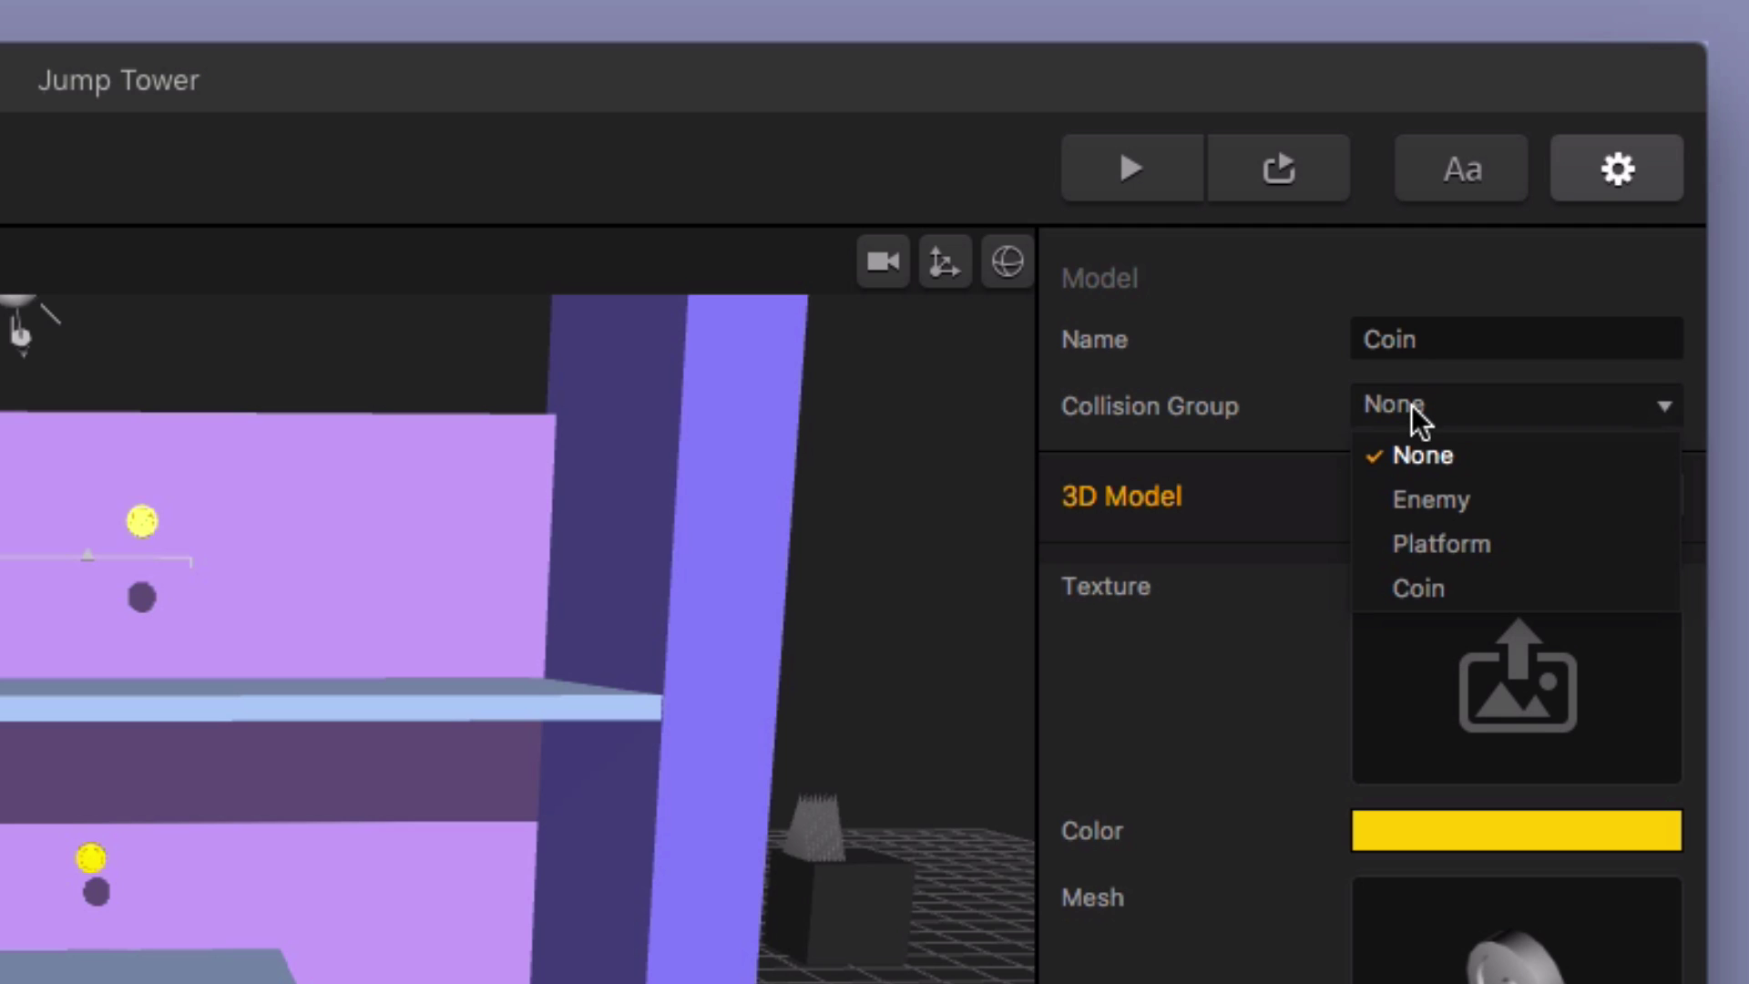
pyautogui.click(1454, 592)
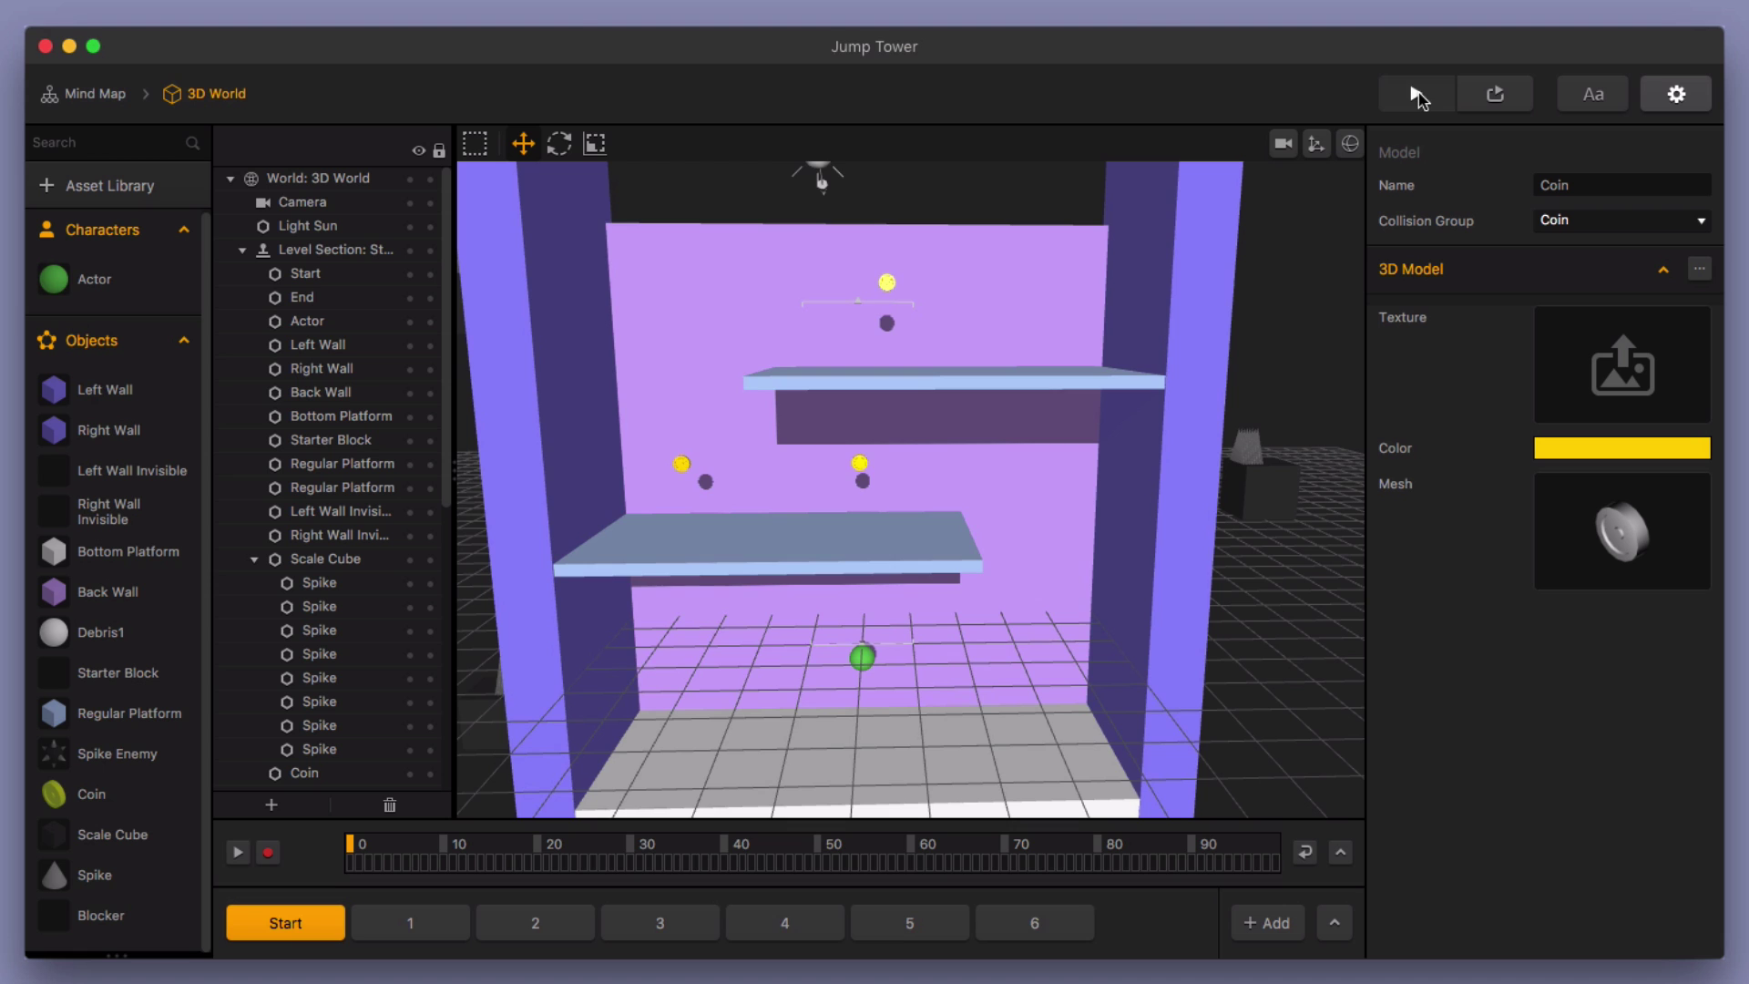
pyautogui.click(1156, 150)
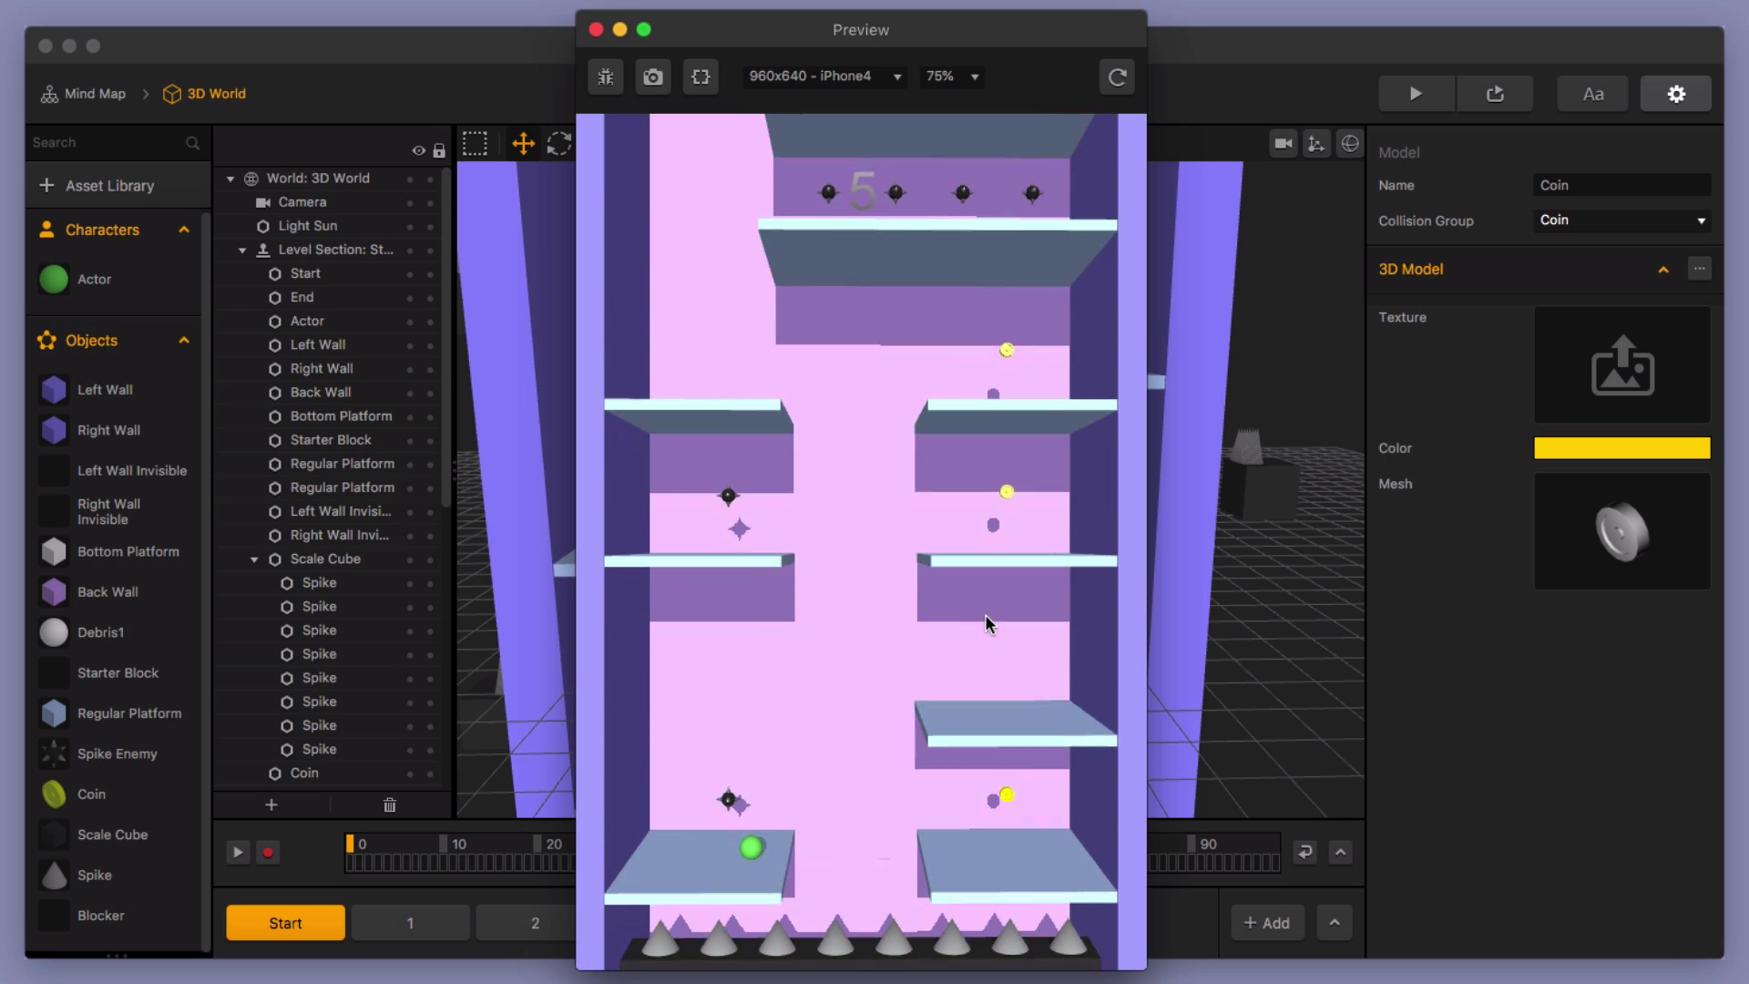
pyautogui.click(597, 30)
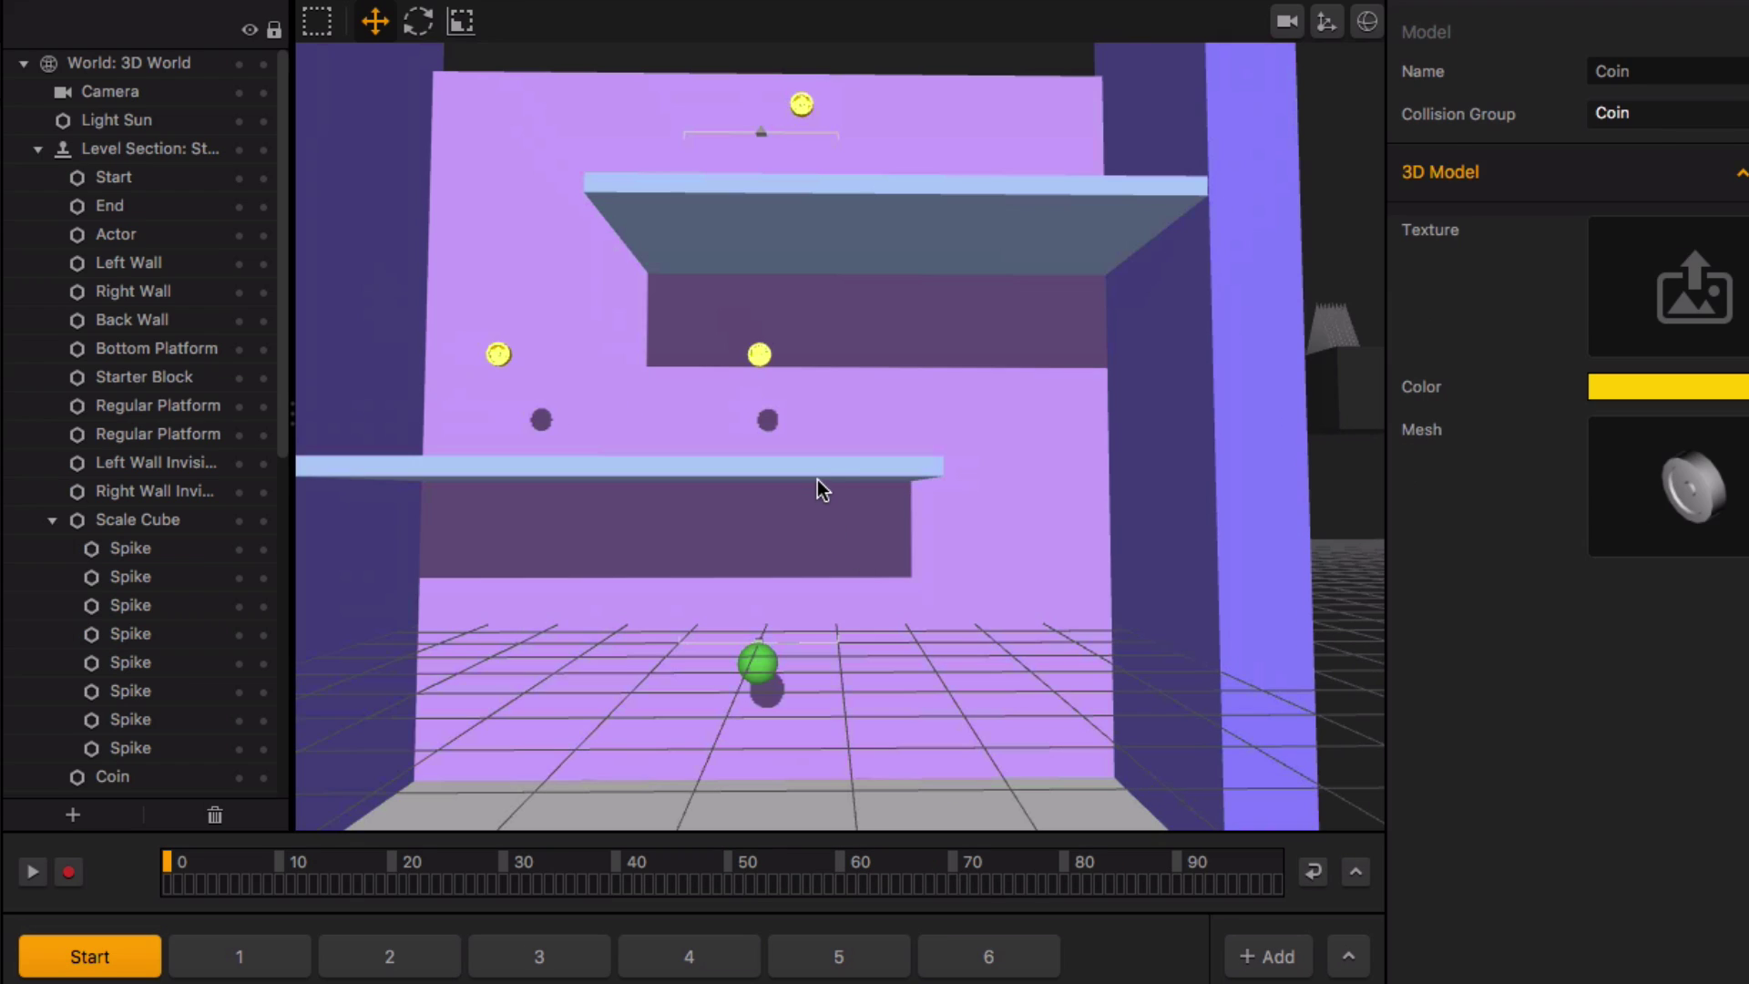
# Select the lower regular platform, display the physics collision shapes, and examine the shapes around the platform's free end up close
pyautogui.click(894, 518)
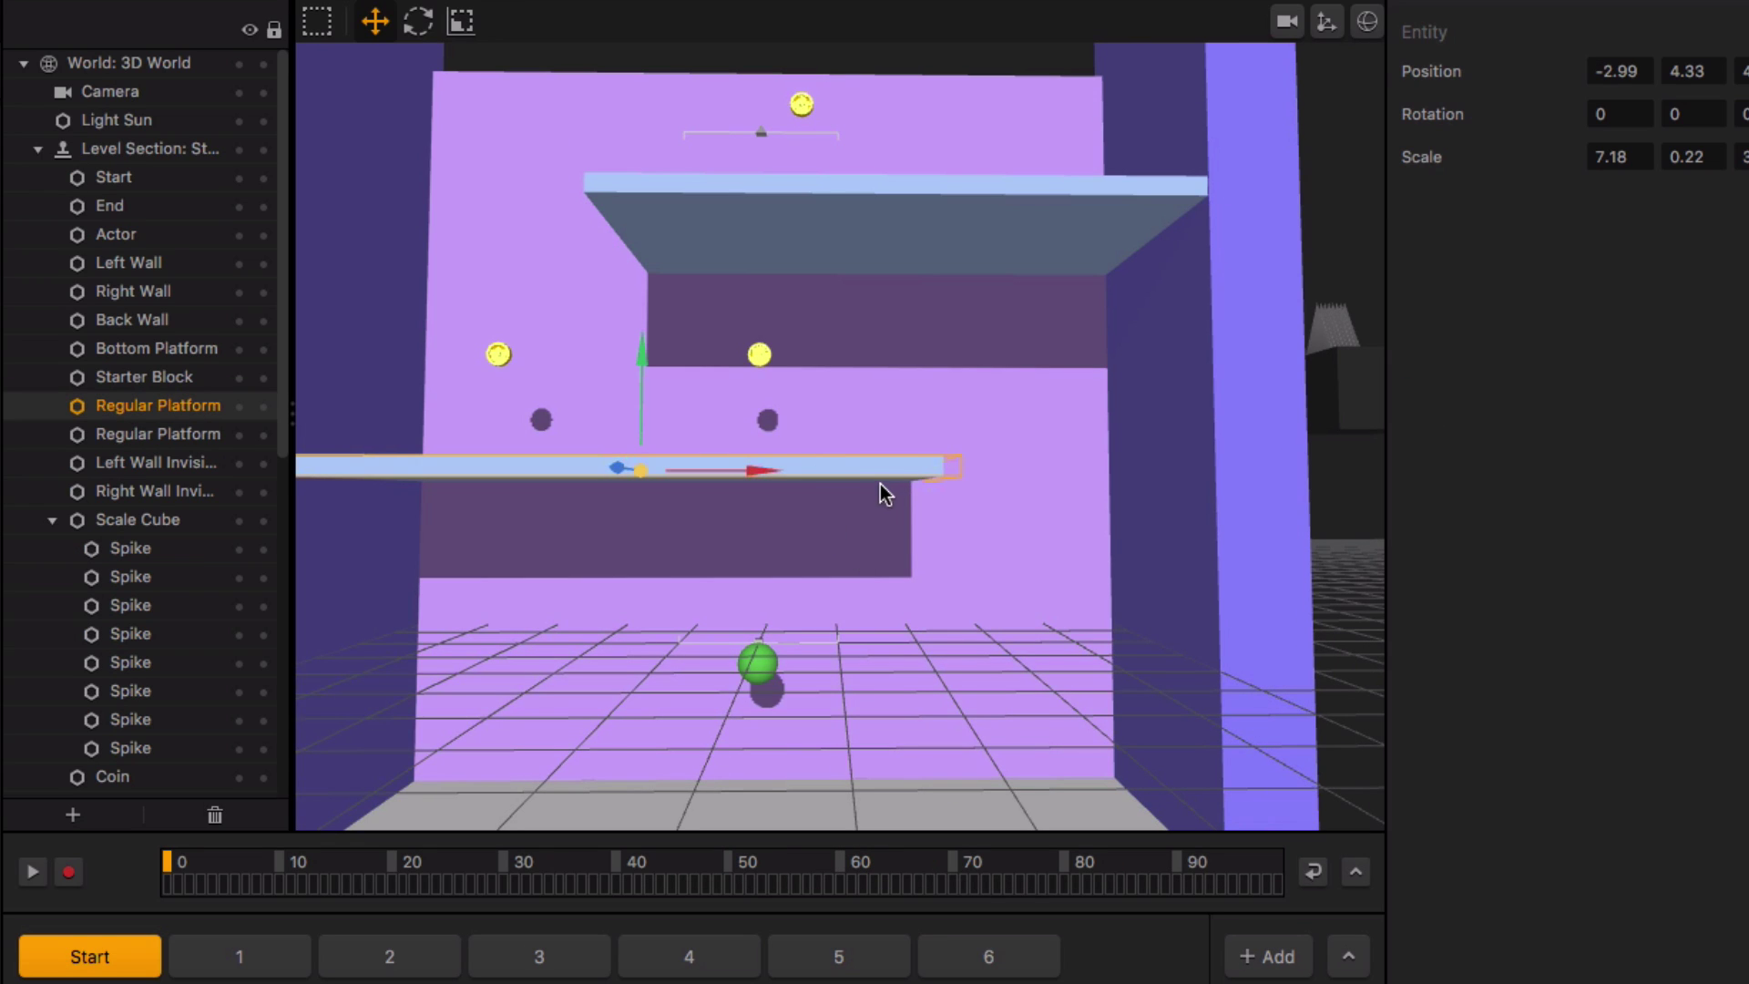
pyautogui.scroll(2, 888, 501)
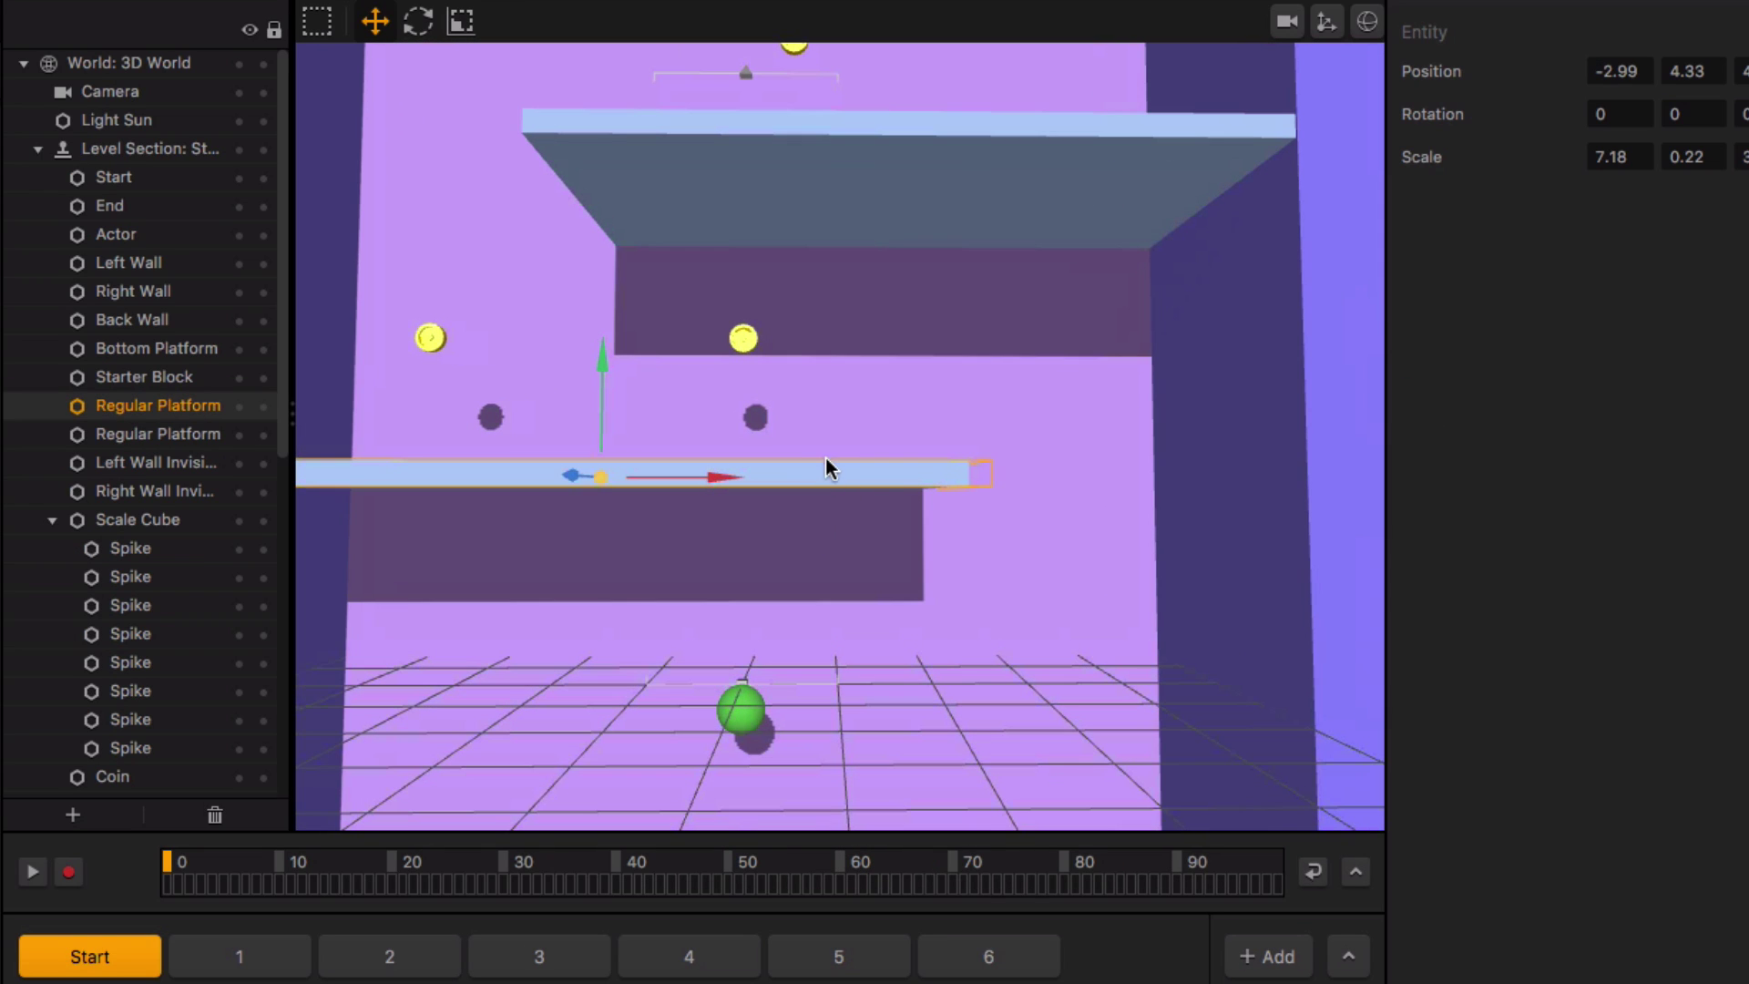
pyautogui.scroll(2, 892, 505)
pyautogui.moveTo(850, 523); pyautogui.dragTo(929, 524, button='middle')
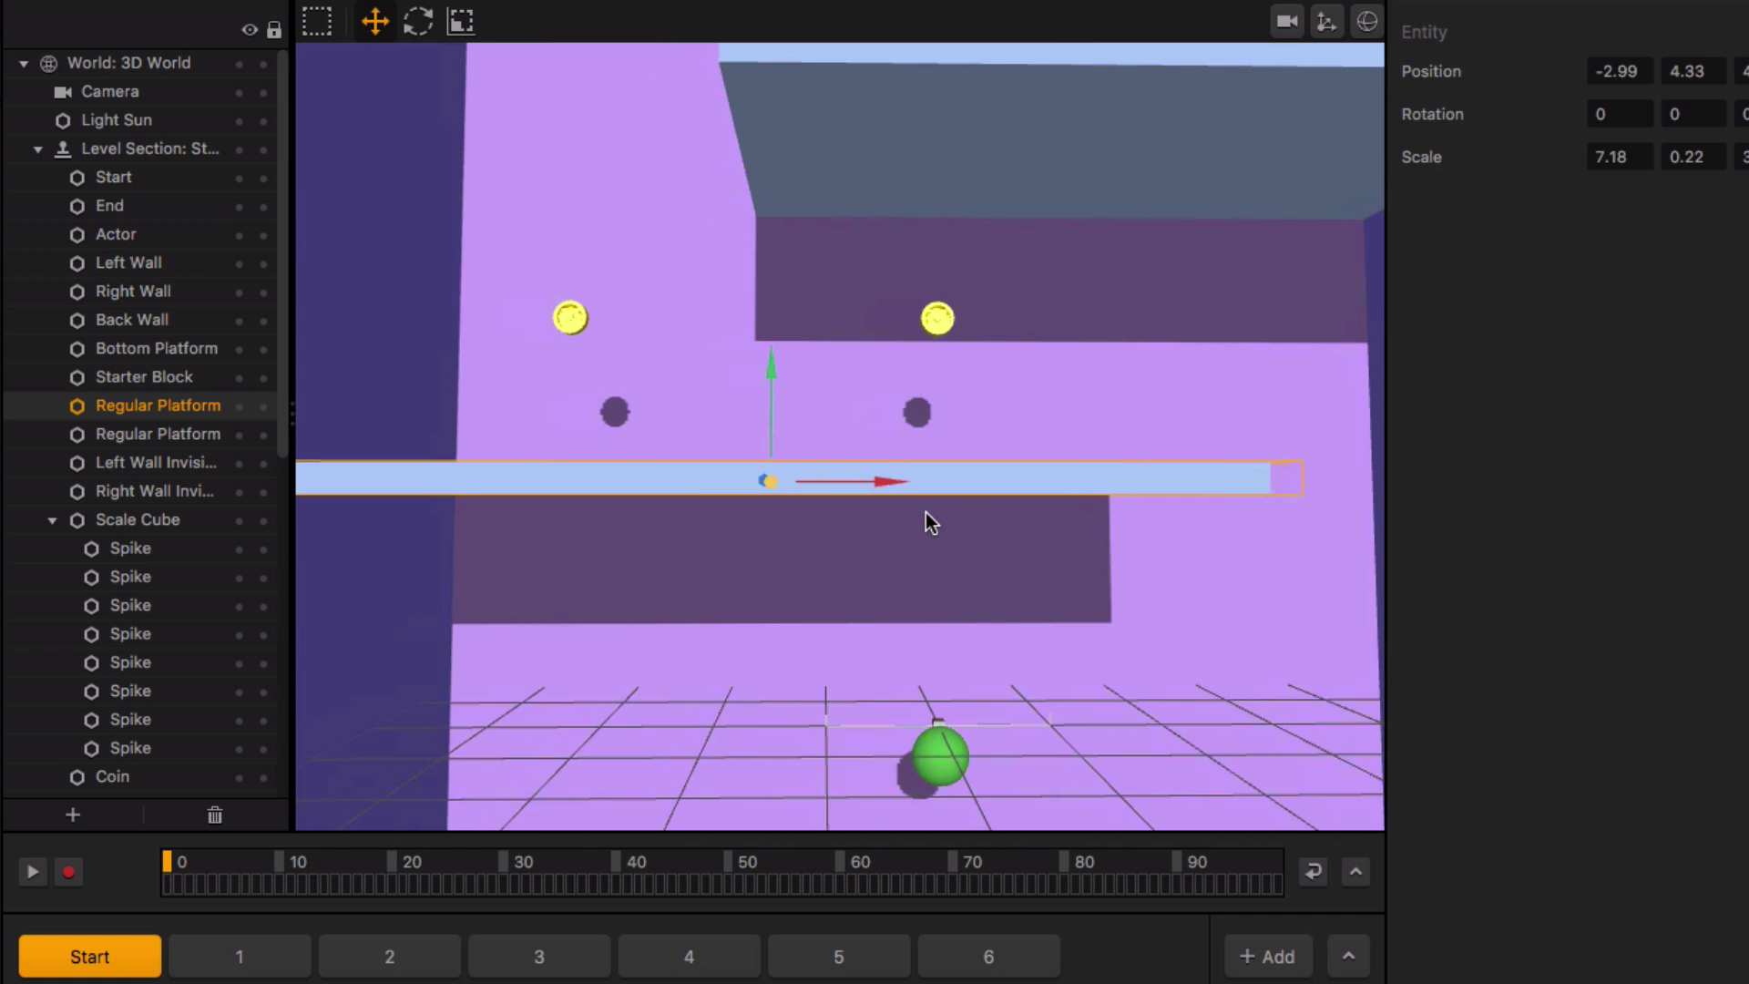
pyautogui.scroll(-1, 987, 488)
pyautogui.click(1367, 21)
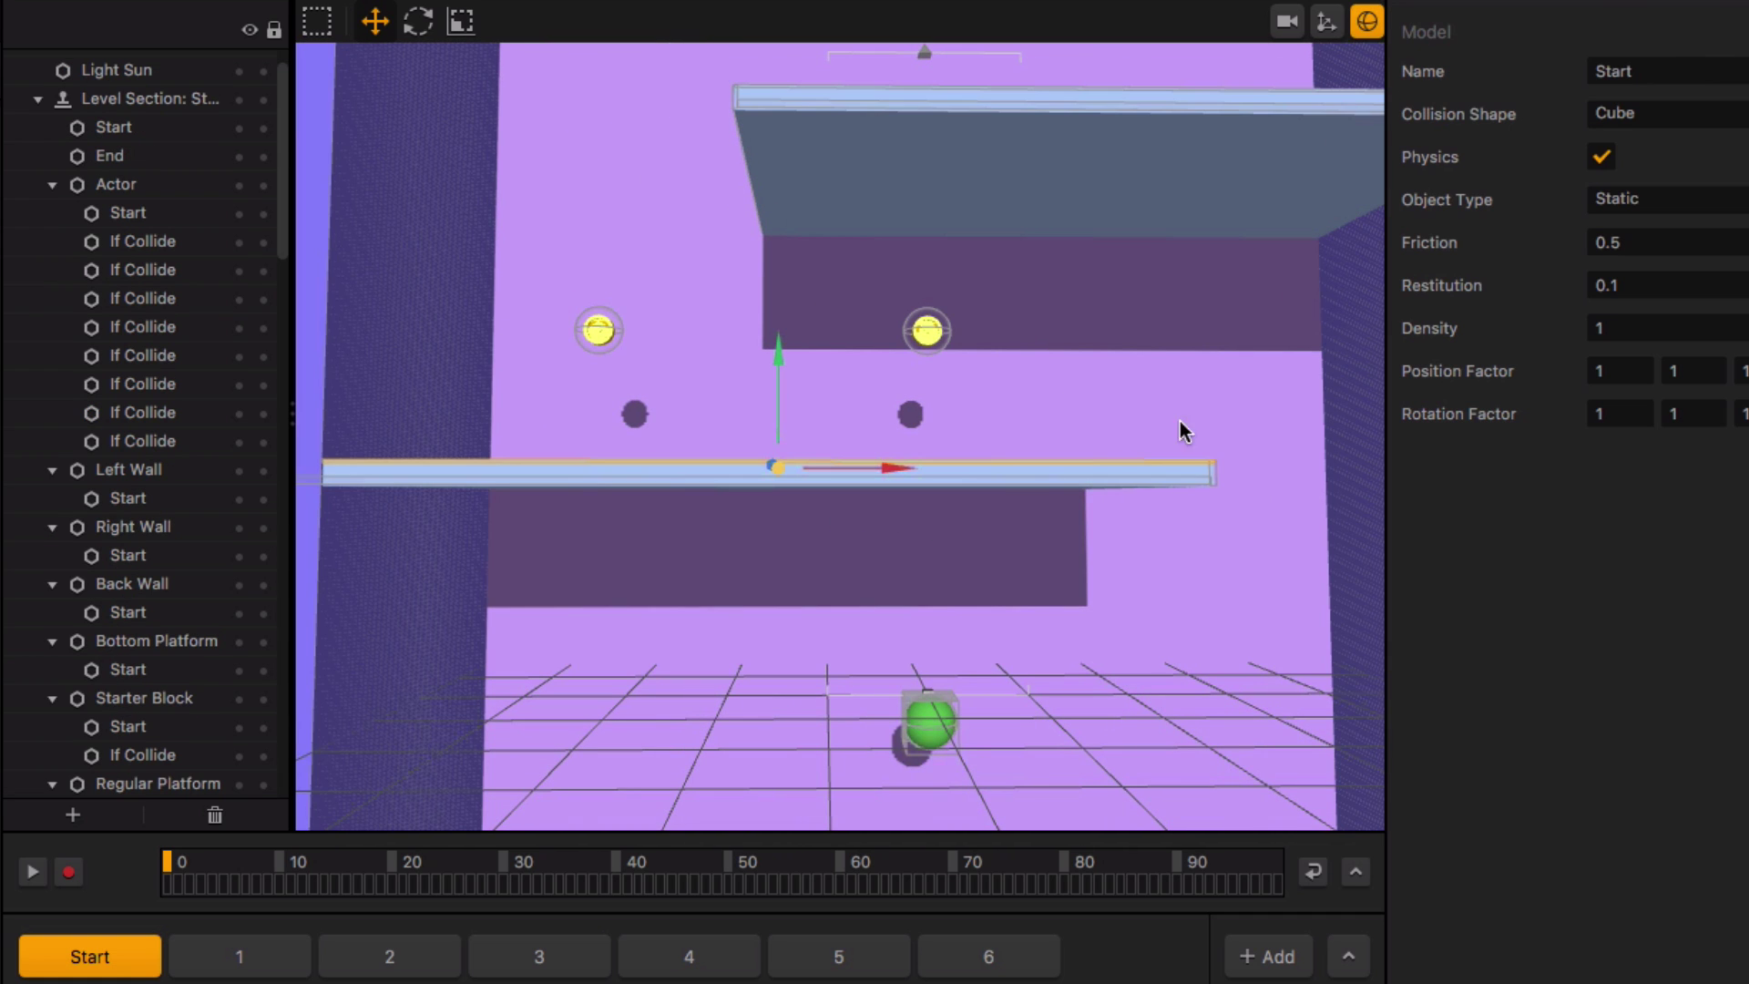
pyautogui.scroll(5, 925, 584)
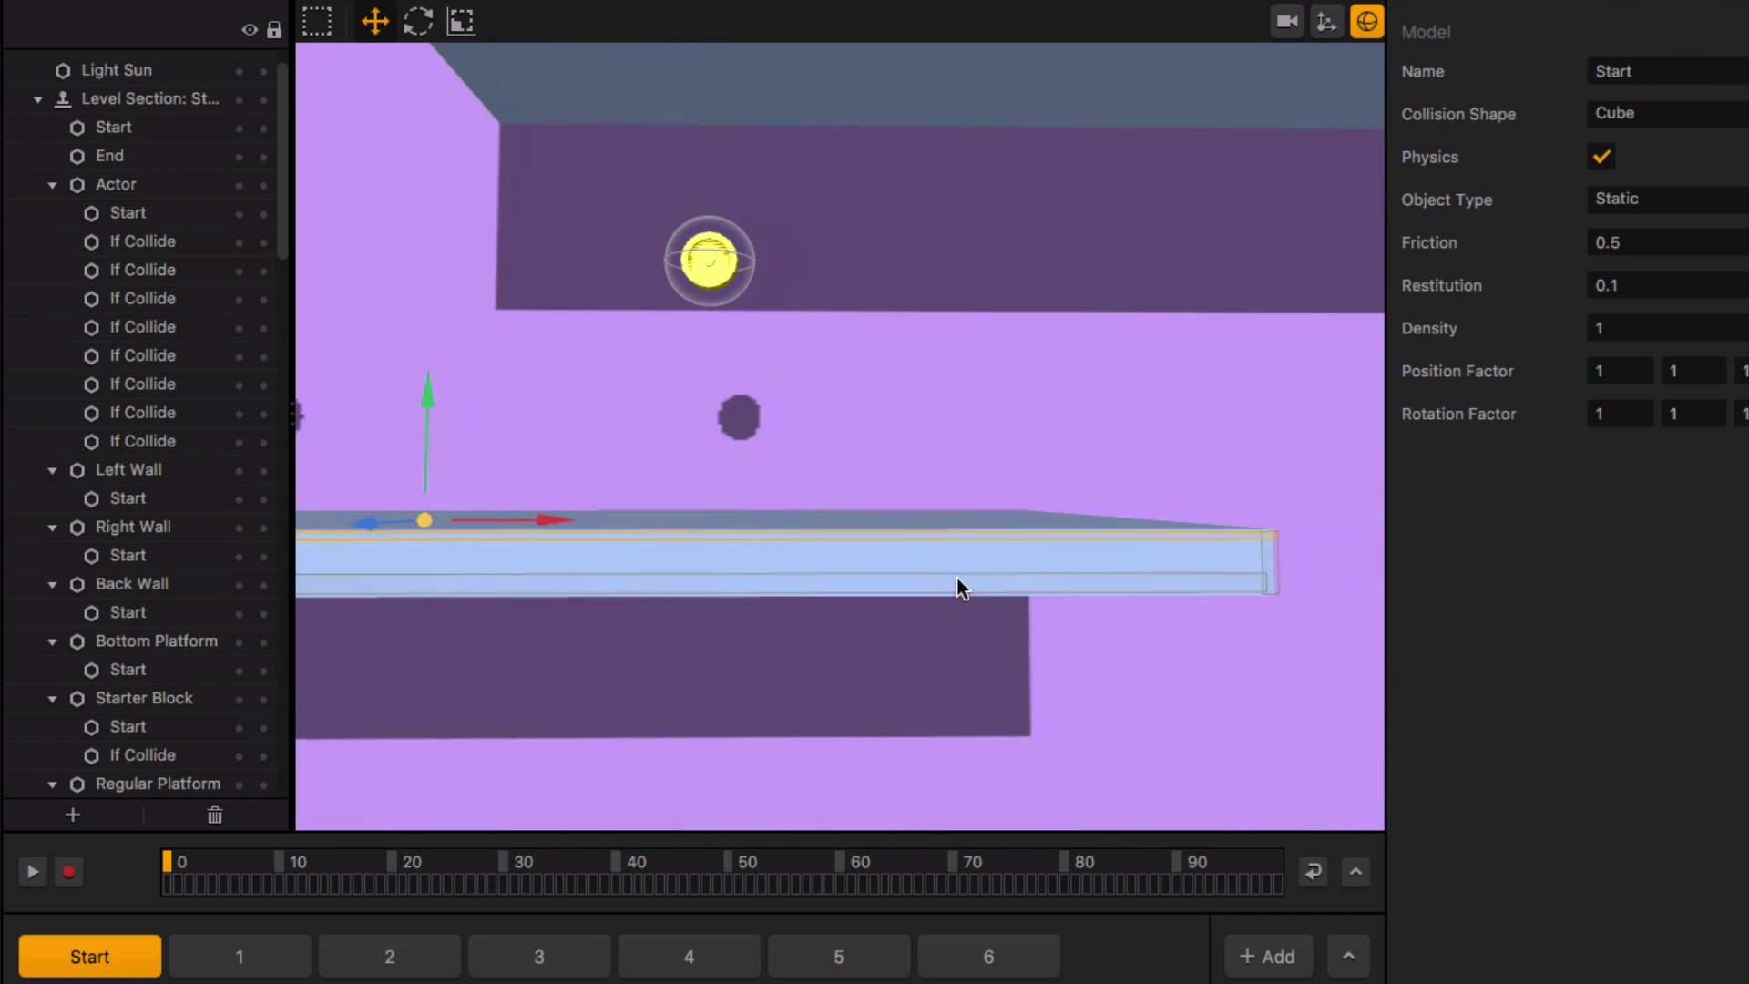
pyautogui.scroll(3, 922, 577)
pyautogui.moveTo(914, 592); pyautogui.dragTo(860, 555, button='middle')
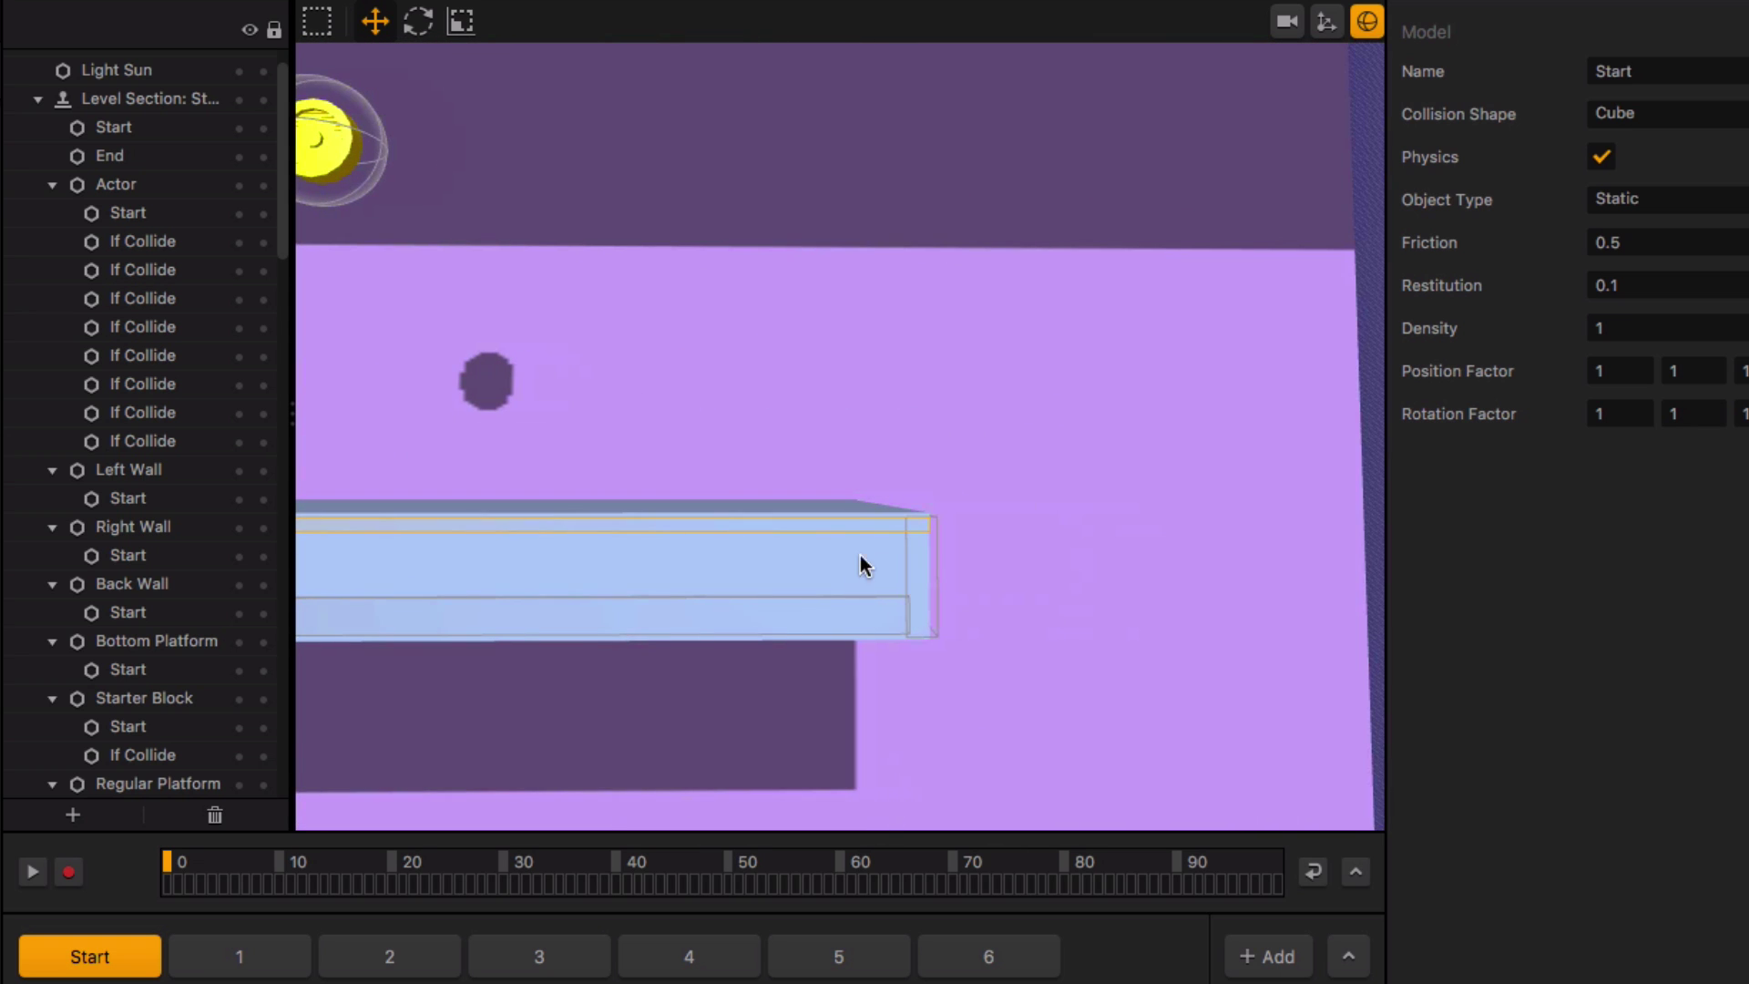
# Examine the lower regular platform's collision shape along its front edge from above, below and farther away
pyautogui.moveTo(678, 563); pyautogui.dragTo(898, 561, button='middle')
pyautogui.moveTo(926, 441); pyautogui.dragTo(917, 521, button='middle')
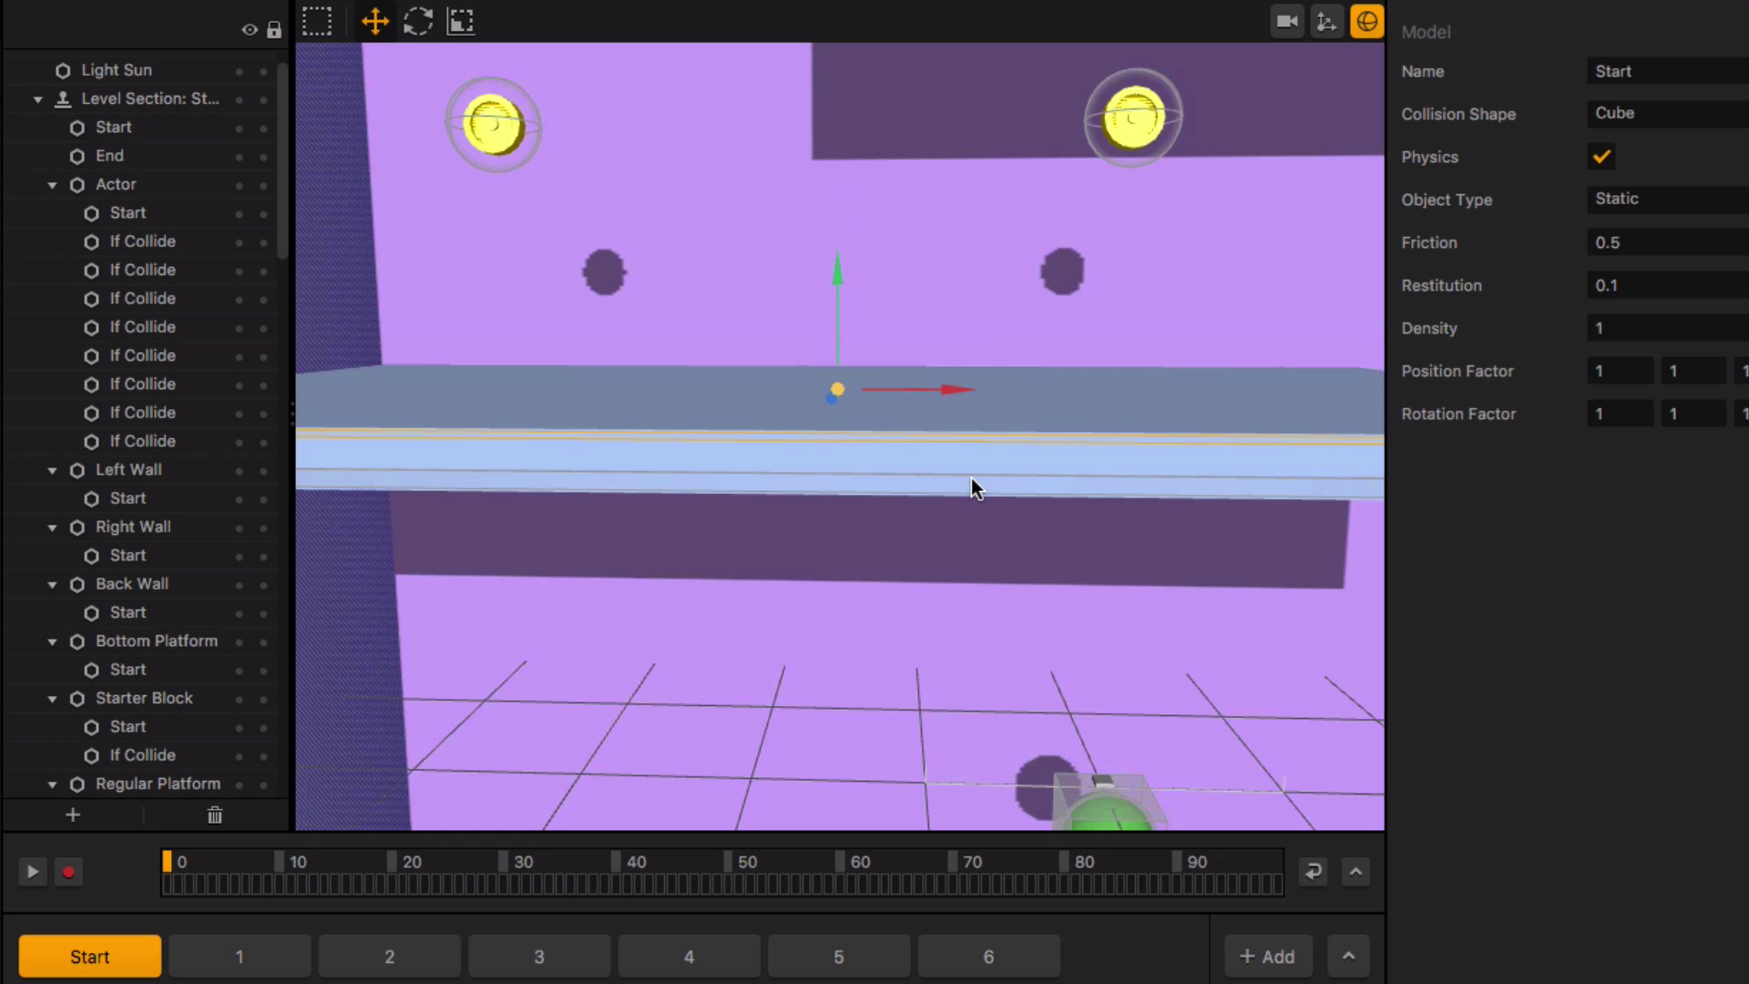
pyautogui.moveTo(971, 480); pyautogui.dragTo(909, 353, button='middle')
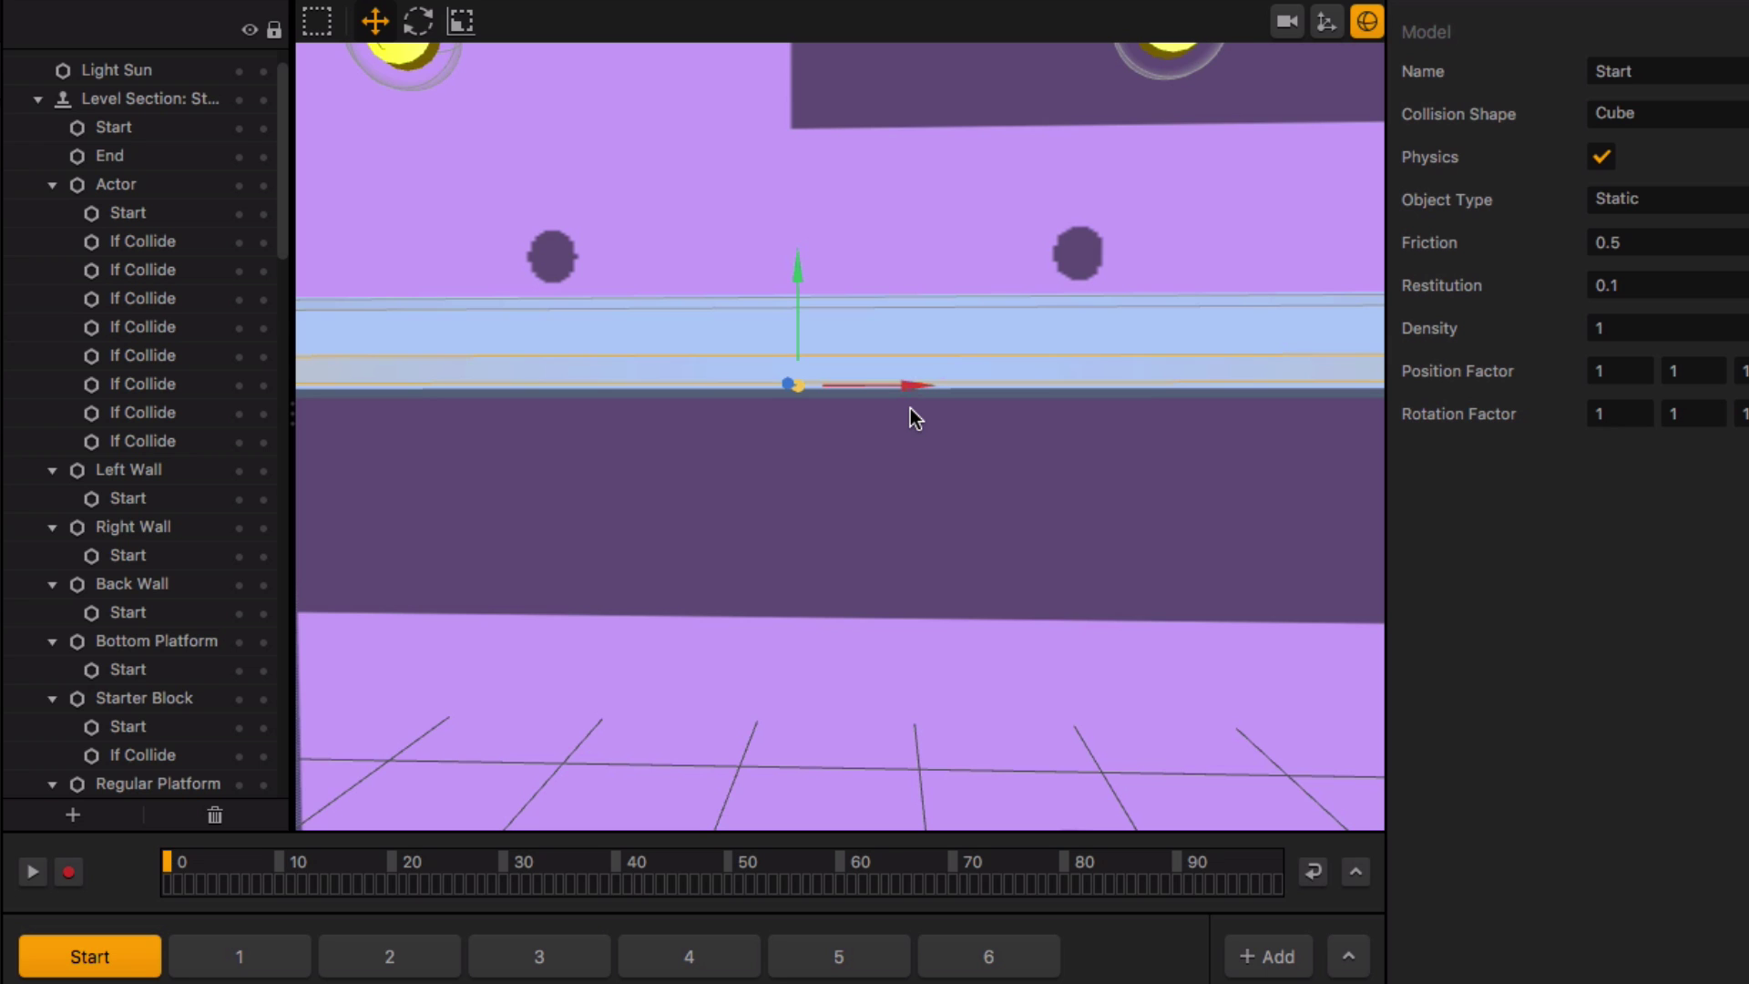
pyautogui.scroll(-3, 845, 544)
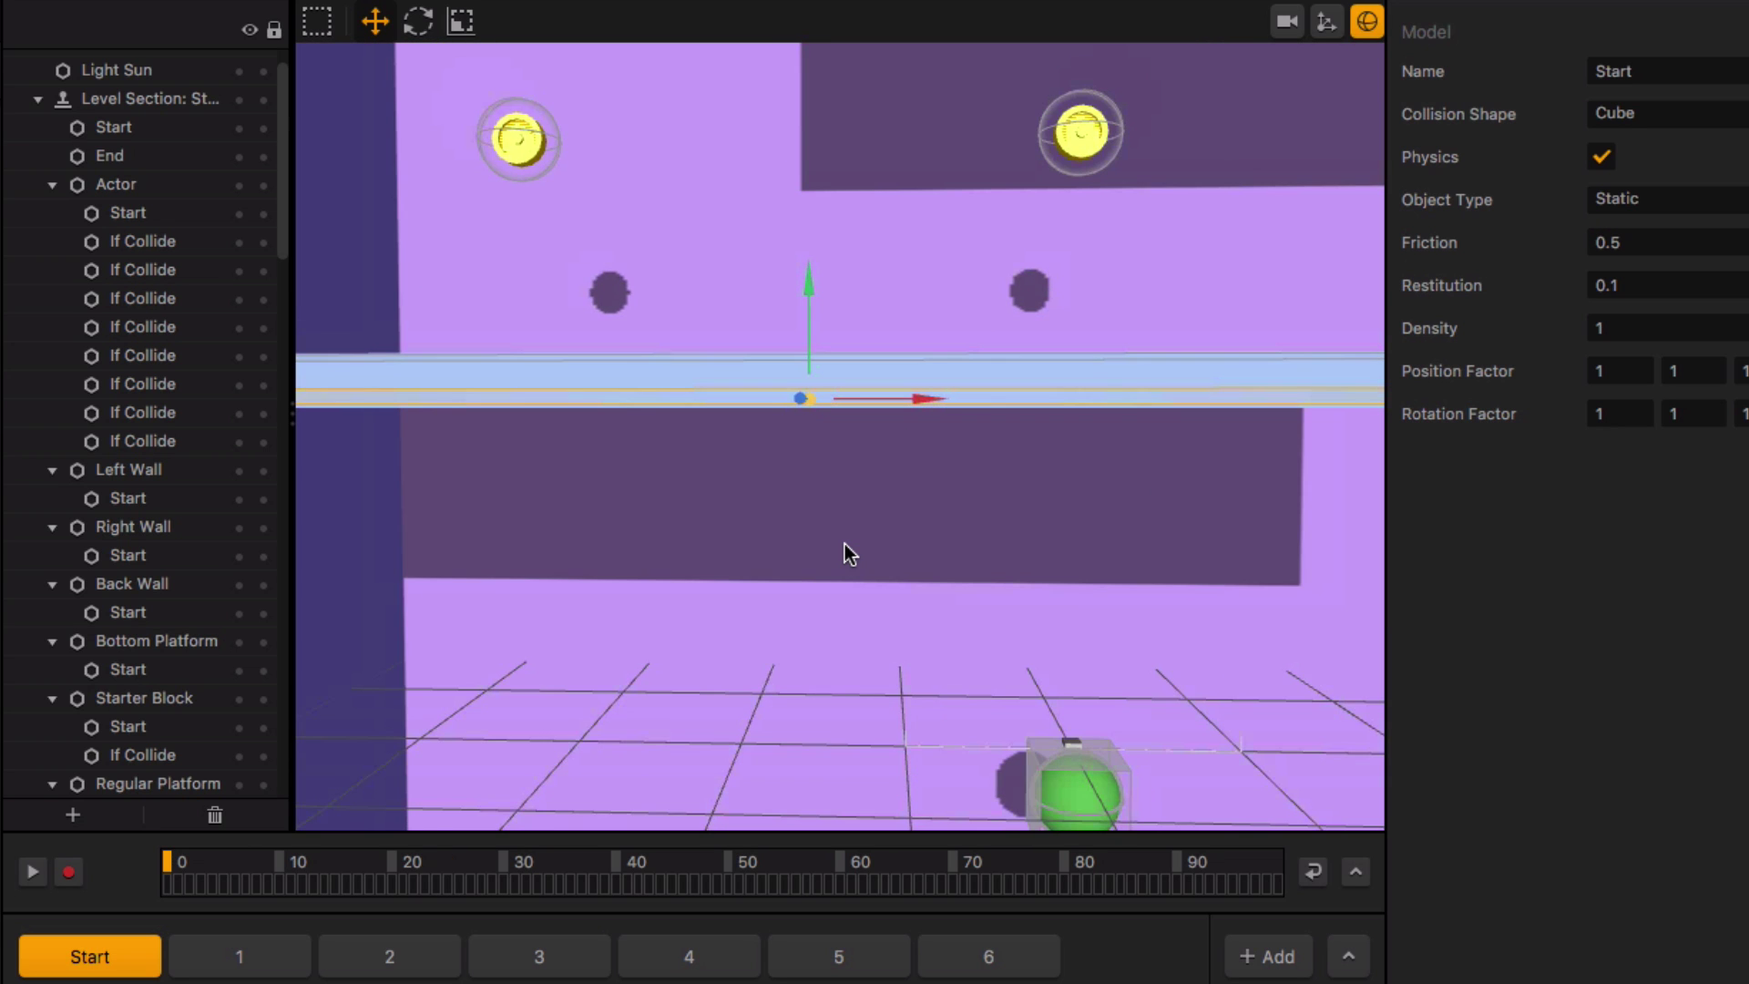
pyautogui.scroll(-2, 788, 494)
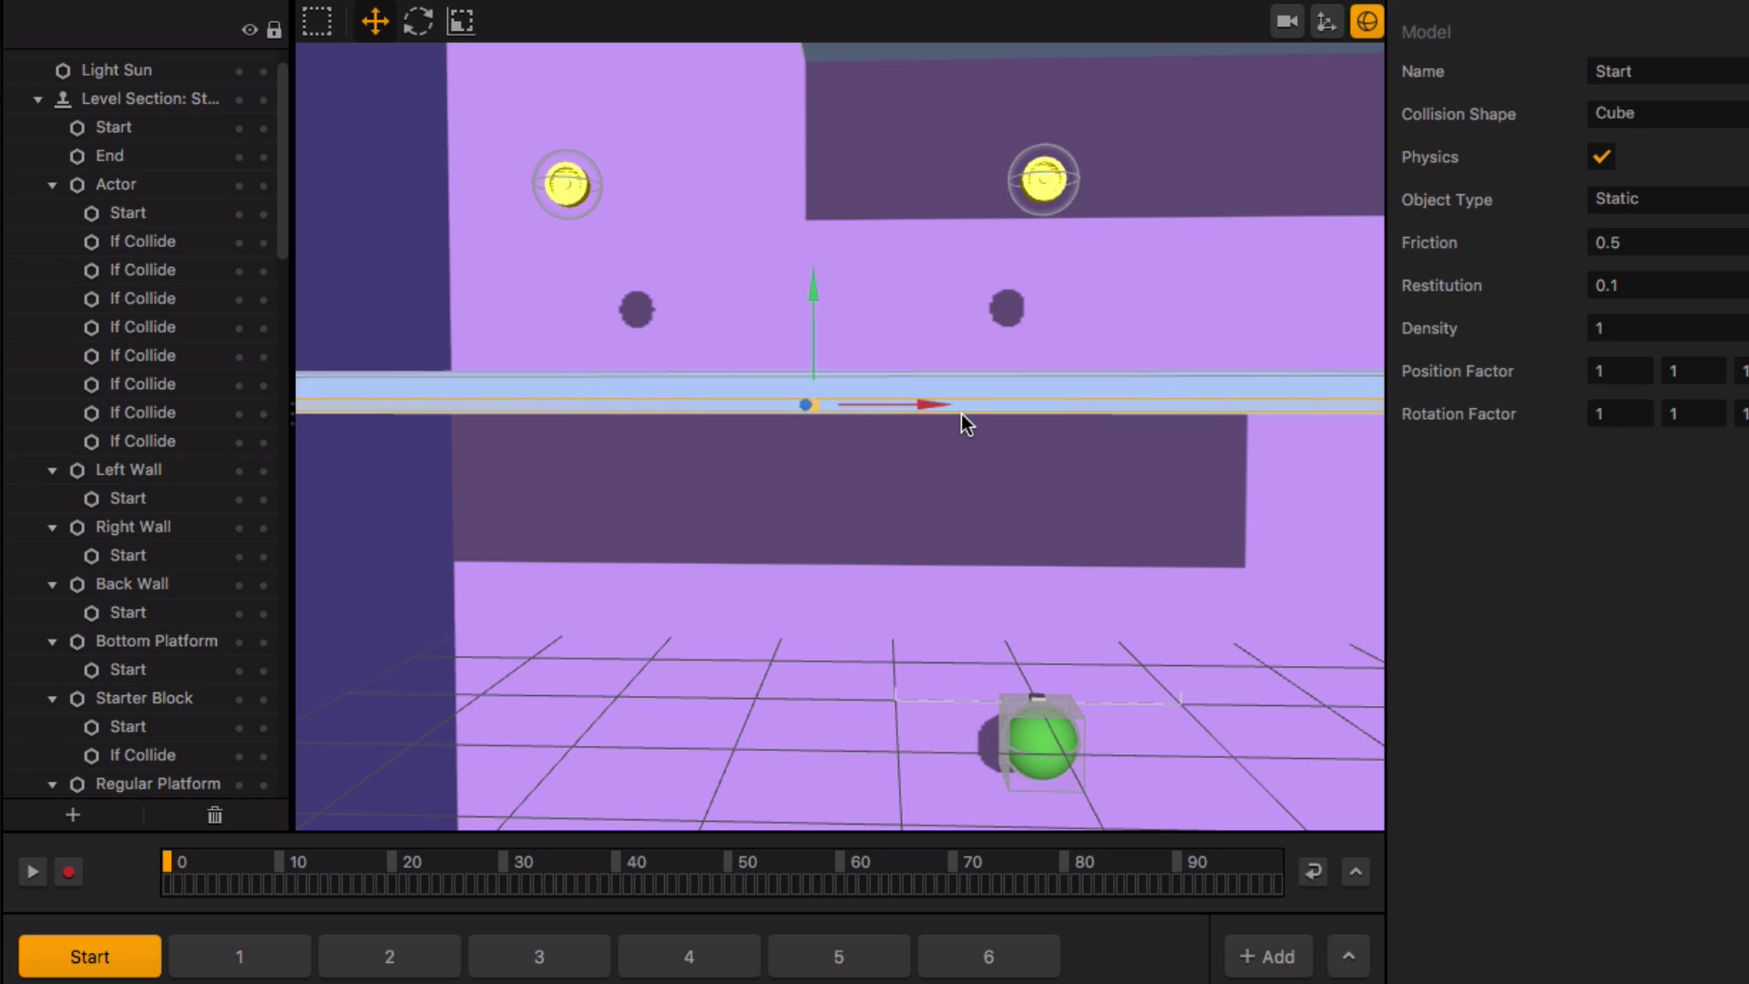
pyautogui.scroll(-4, 974, 441)
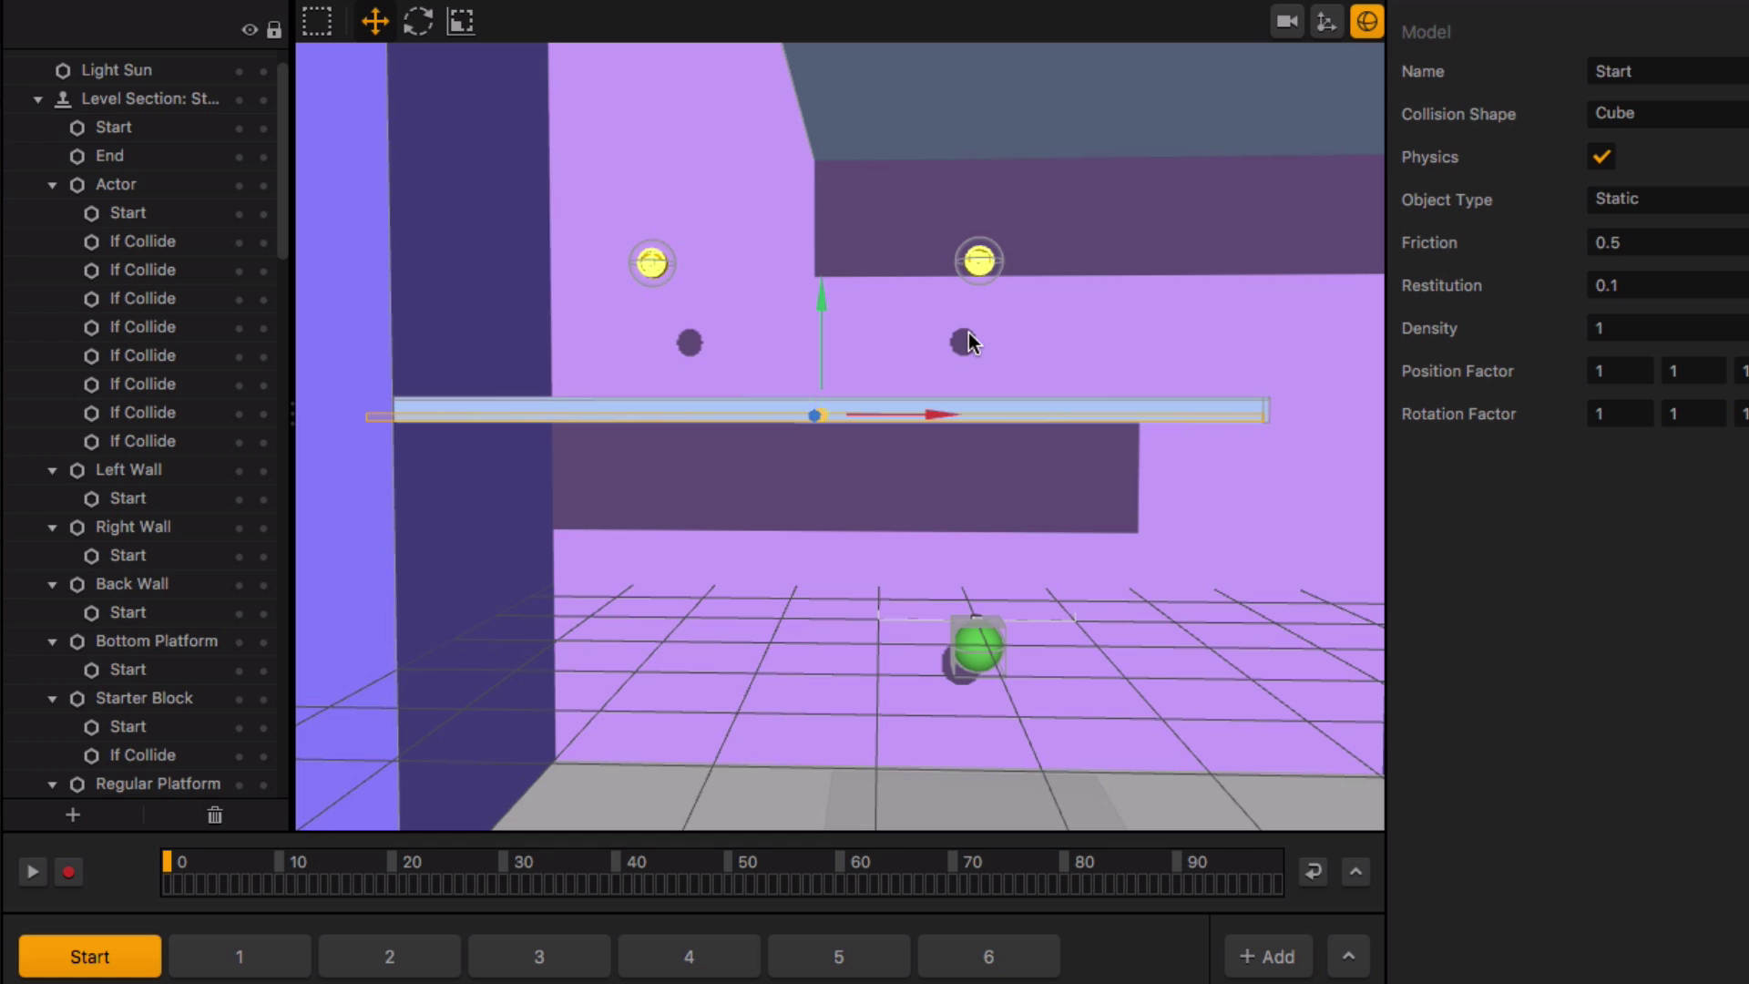
# Compare the collision shapes at the lower platform's free end up close and within the whole Start section
pyautogui.moveTo(1232, 612); pyautogui.dragTo(853, 562, button='middle')
pyautogui.scroll(5, 1003, 612)
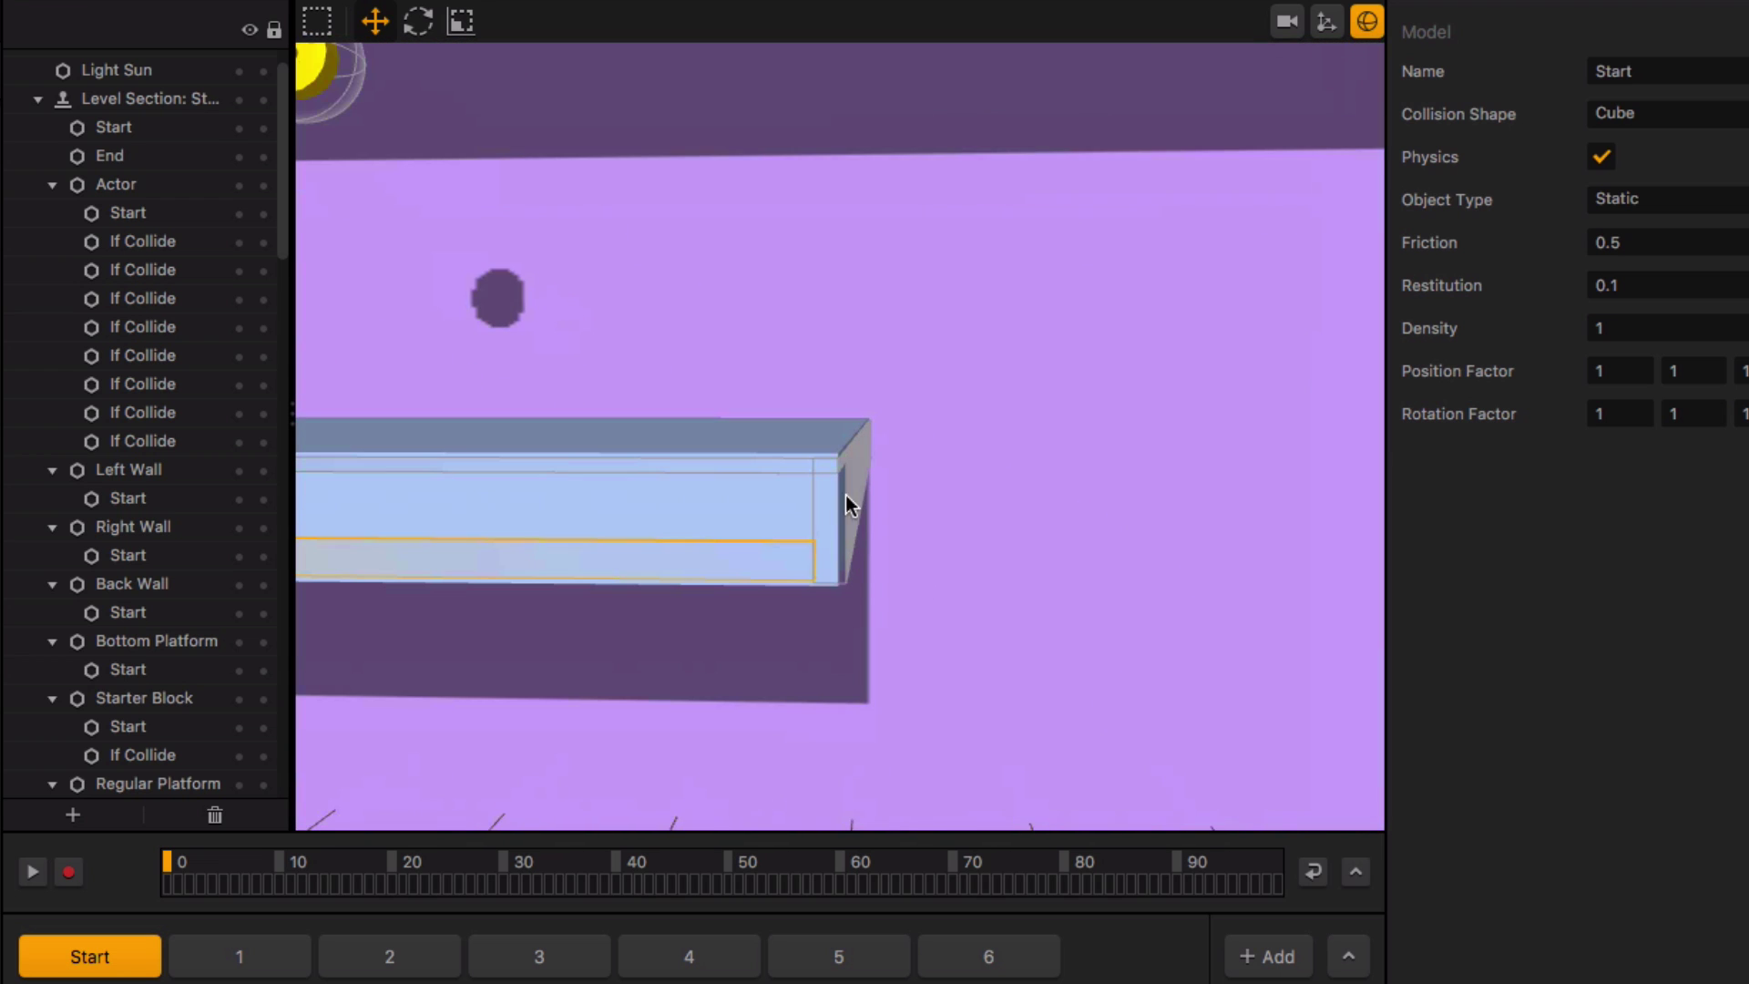
pyautogui.scroll(-5, 834, 512)
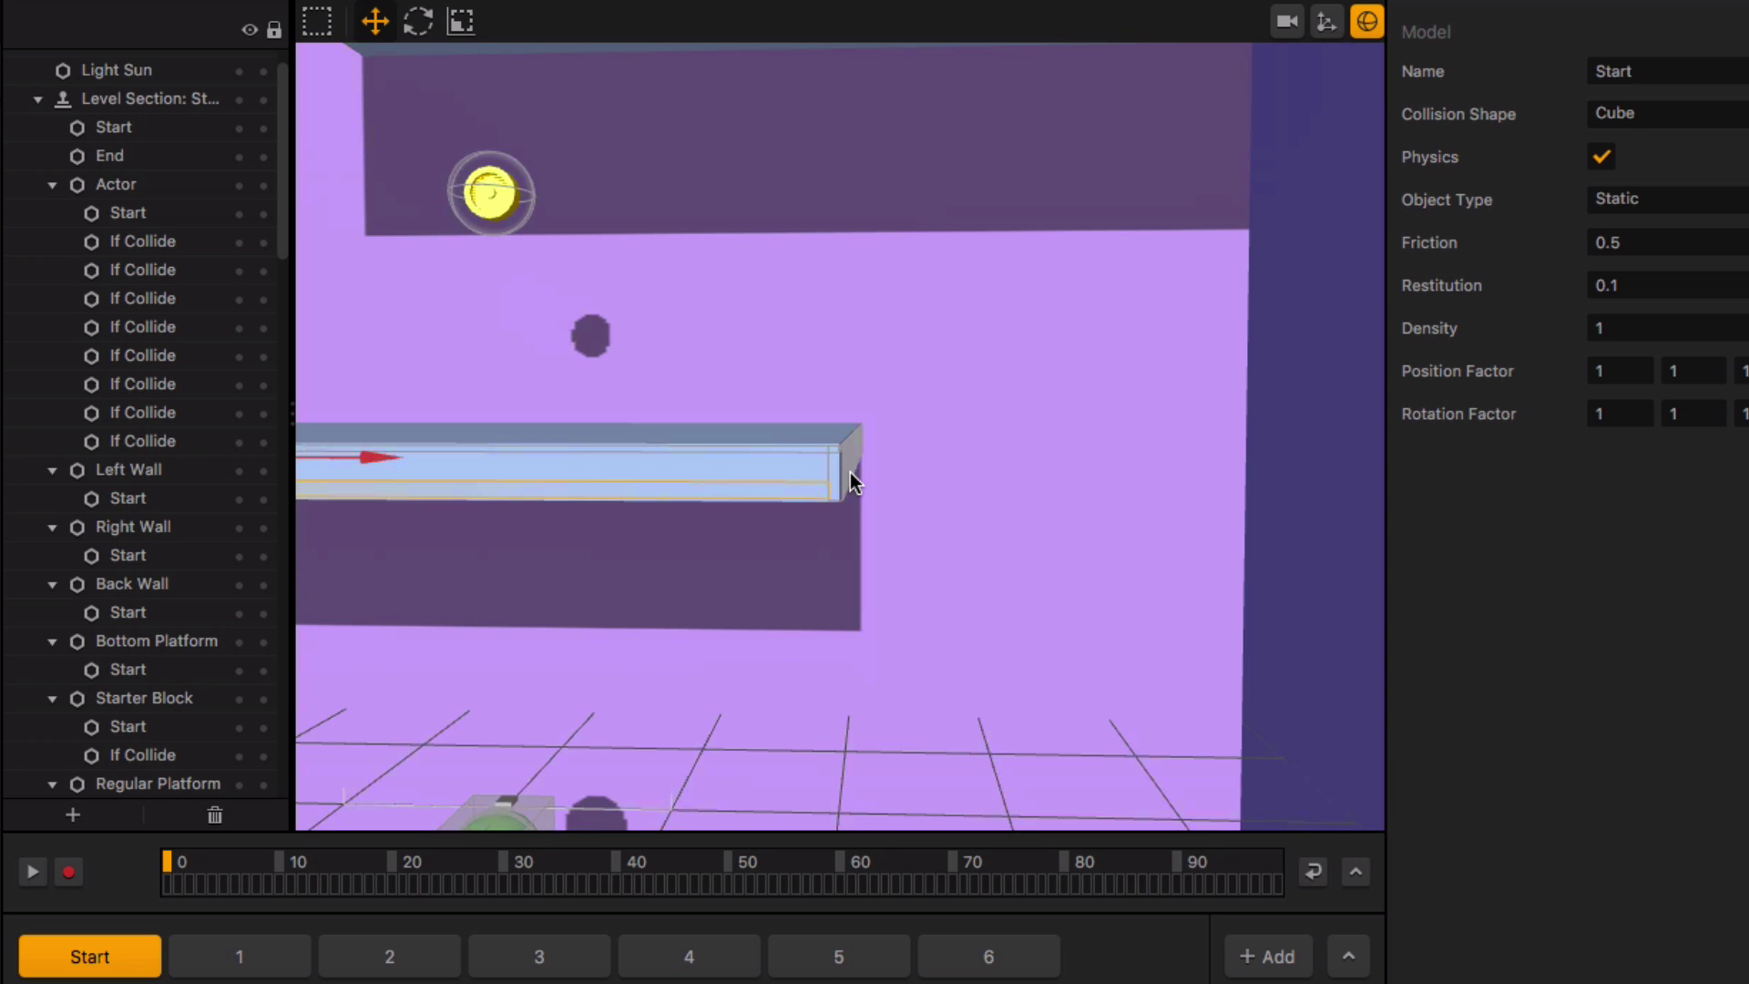
pyautogui.scroll(3, 849, 472)
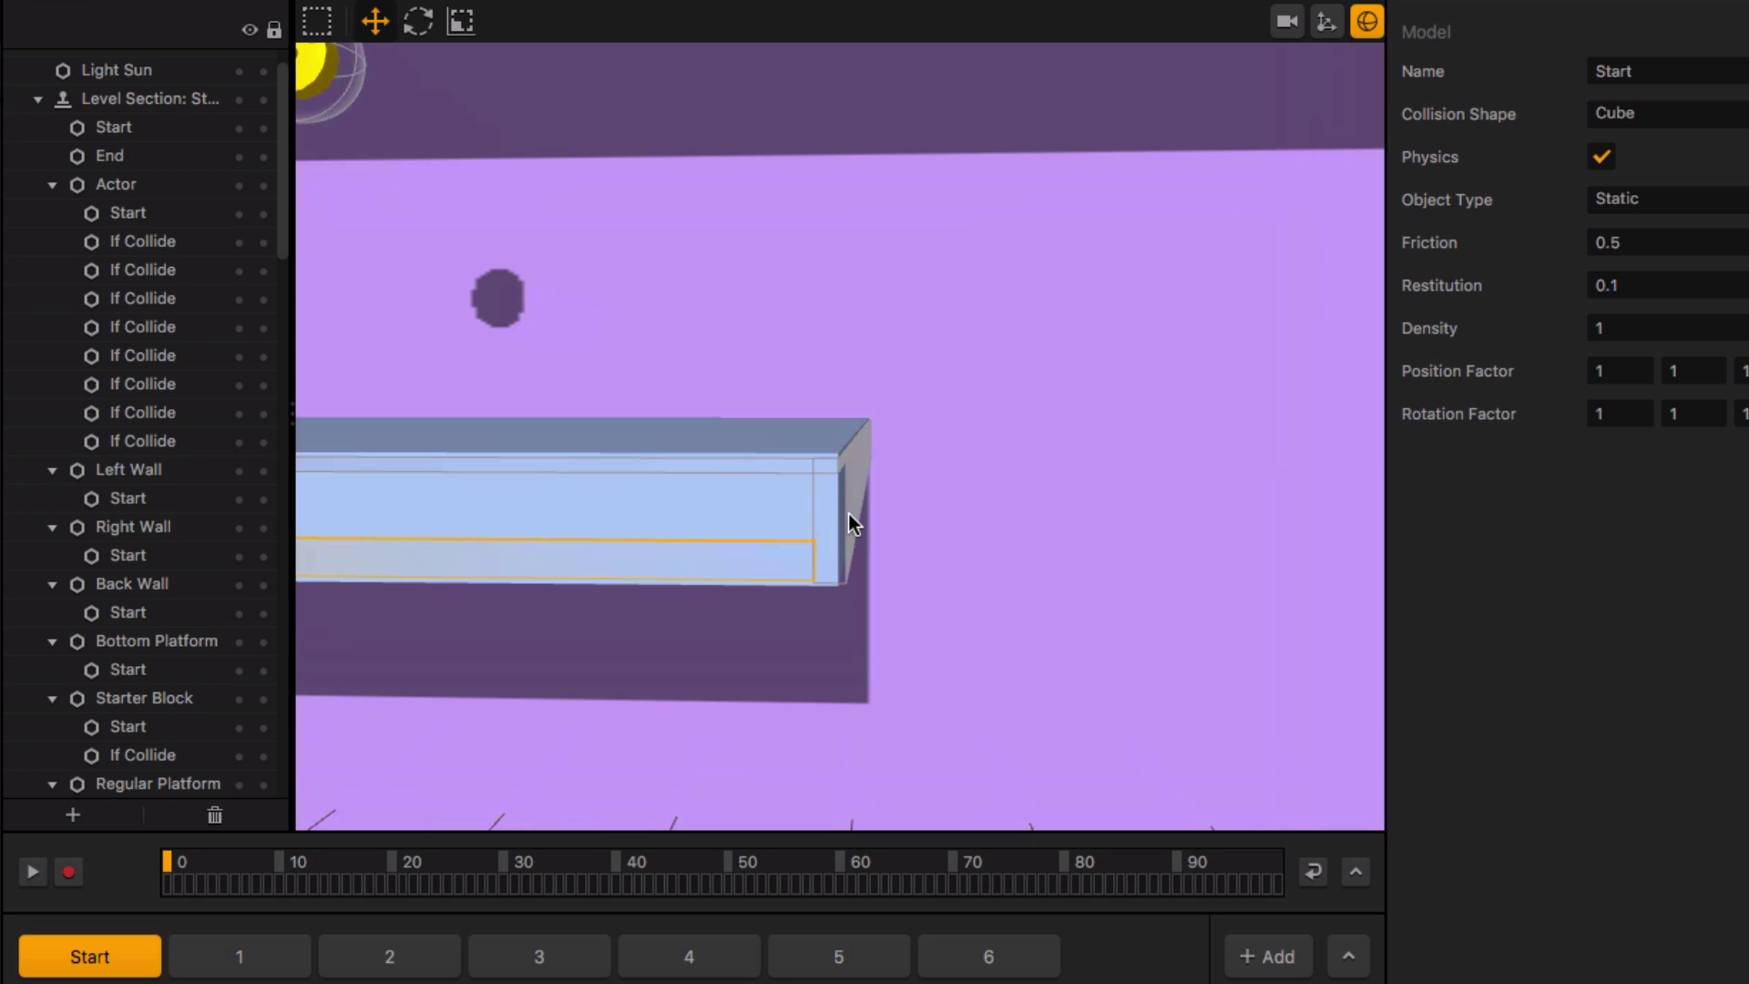
pyautogui.scroll(-4, 839, 468)
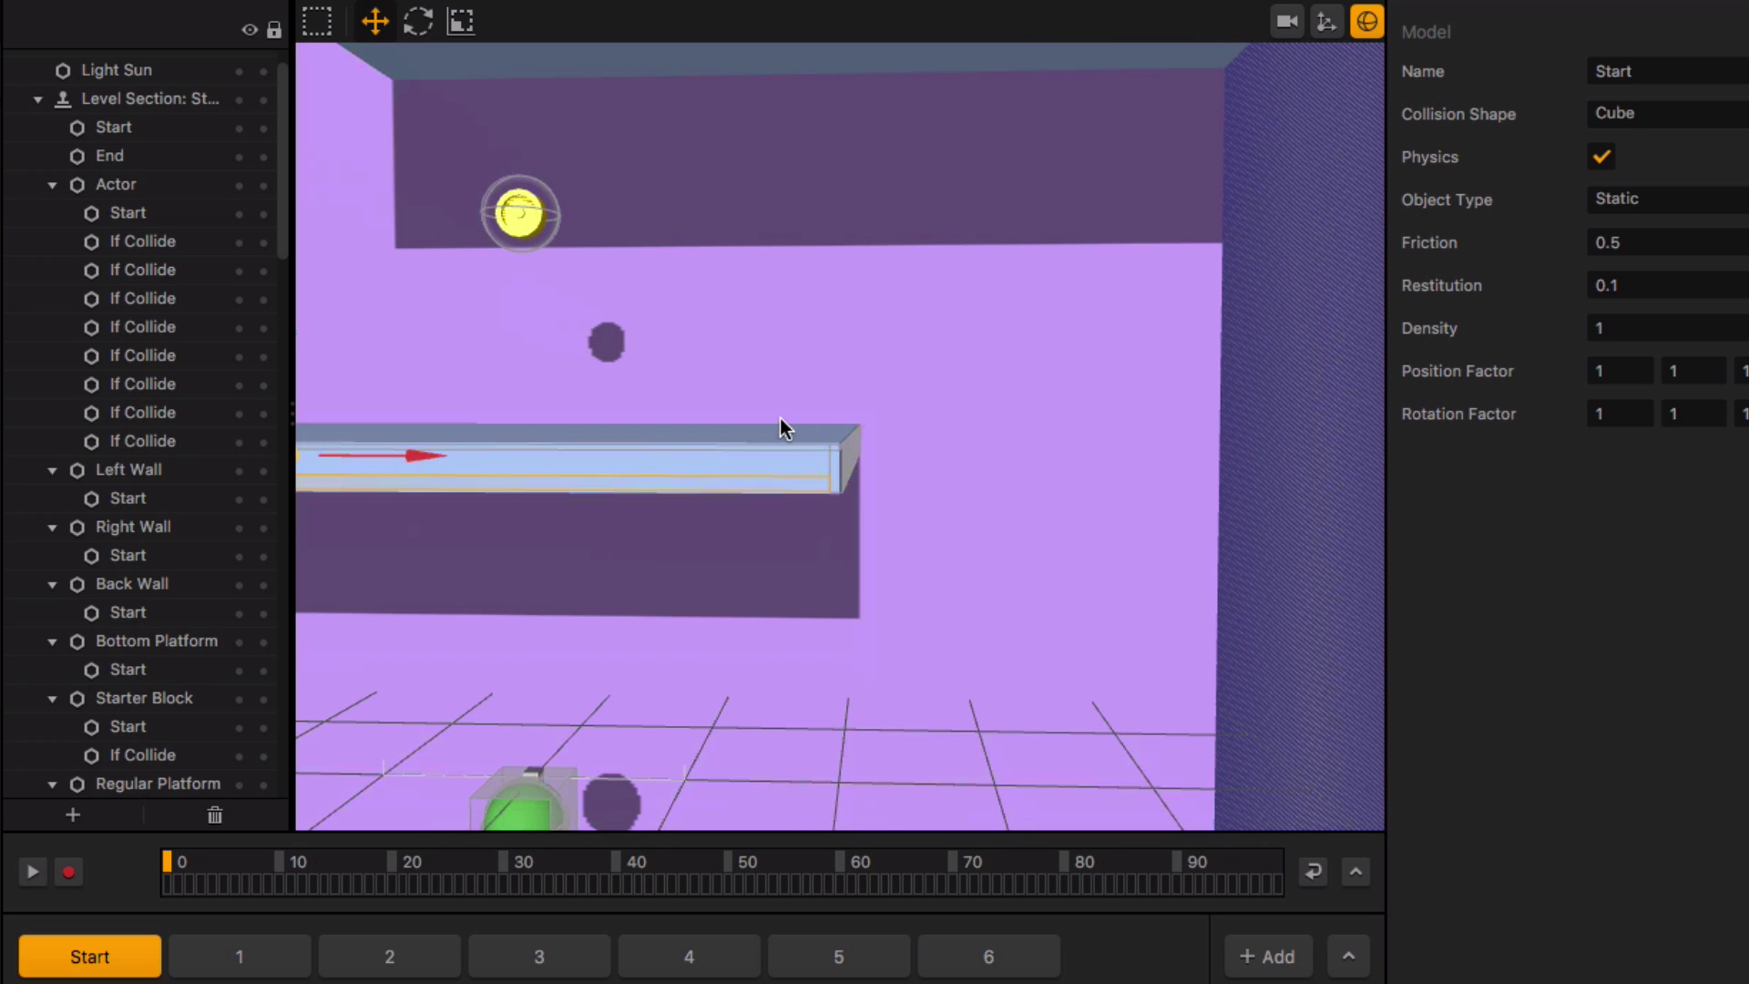
pyautogui.scroll(-6, 550, 468)
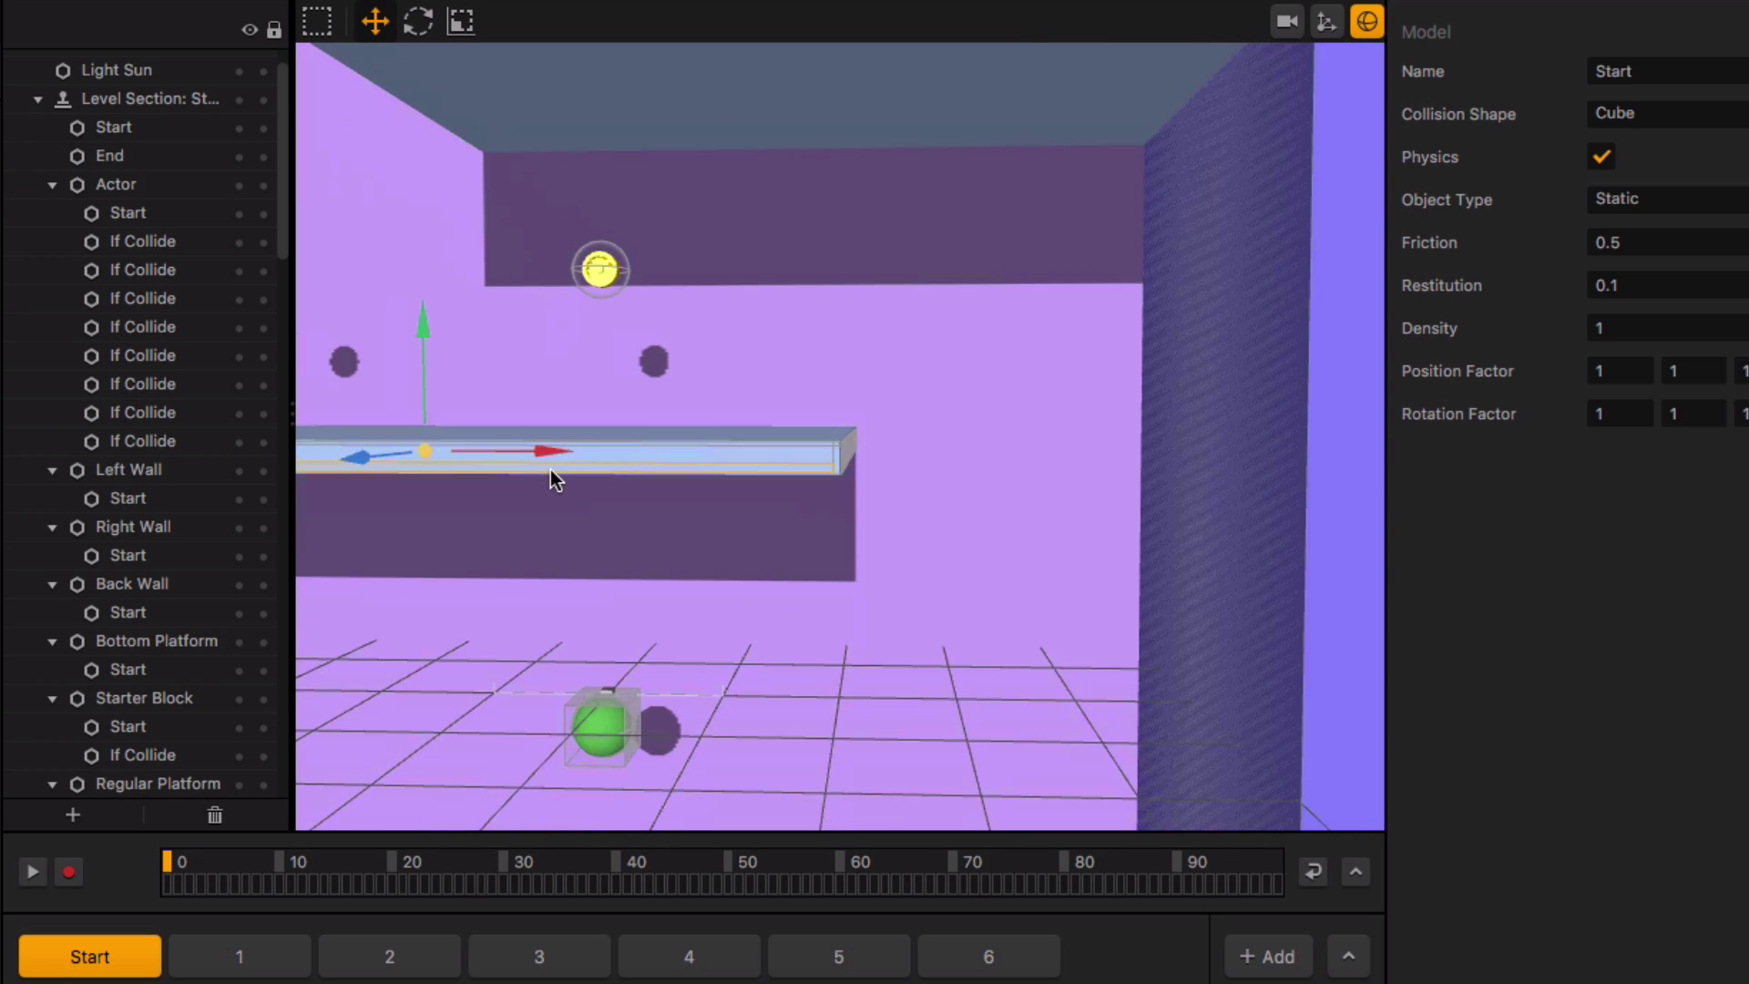
pyautogui.scroll(8, 893, 477)
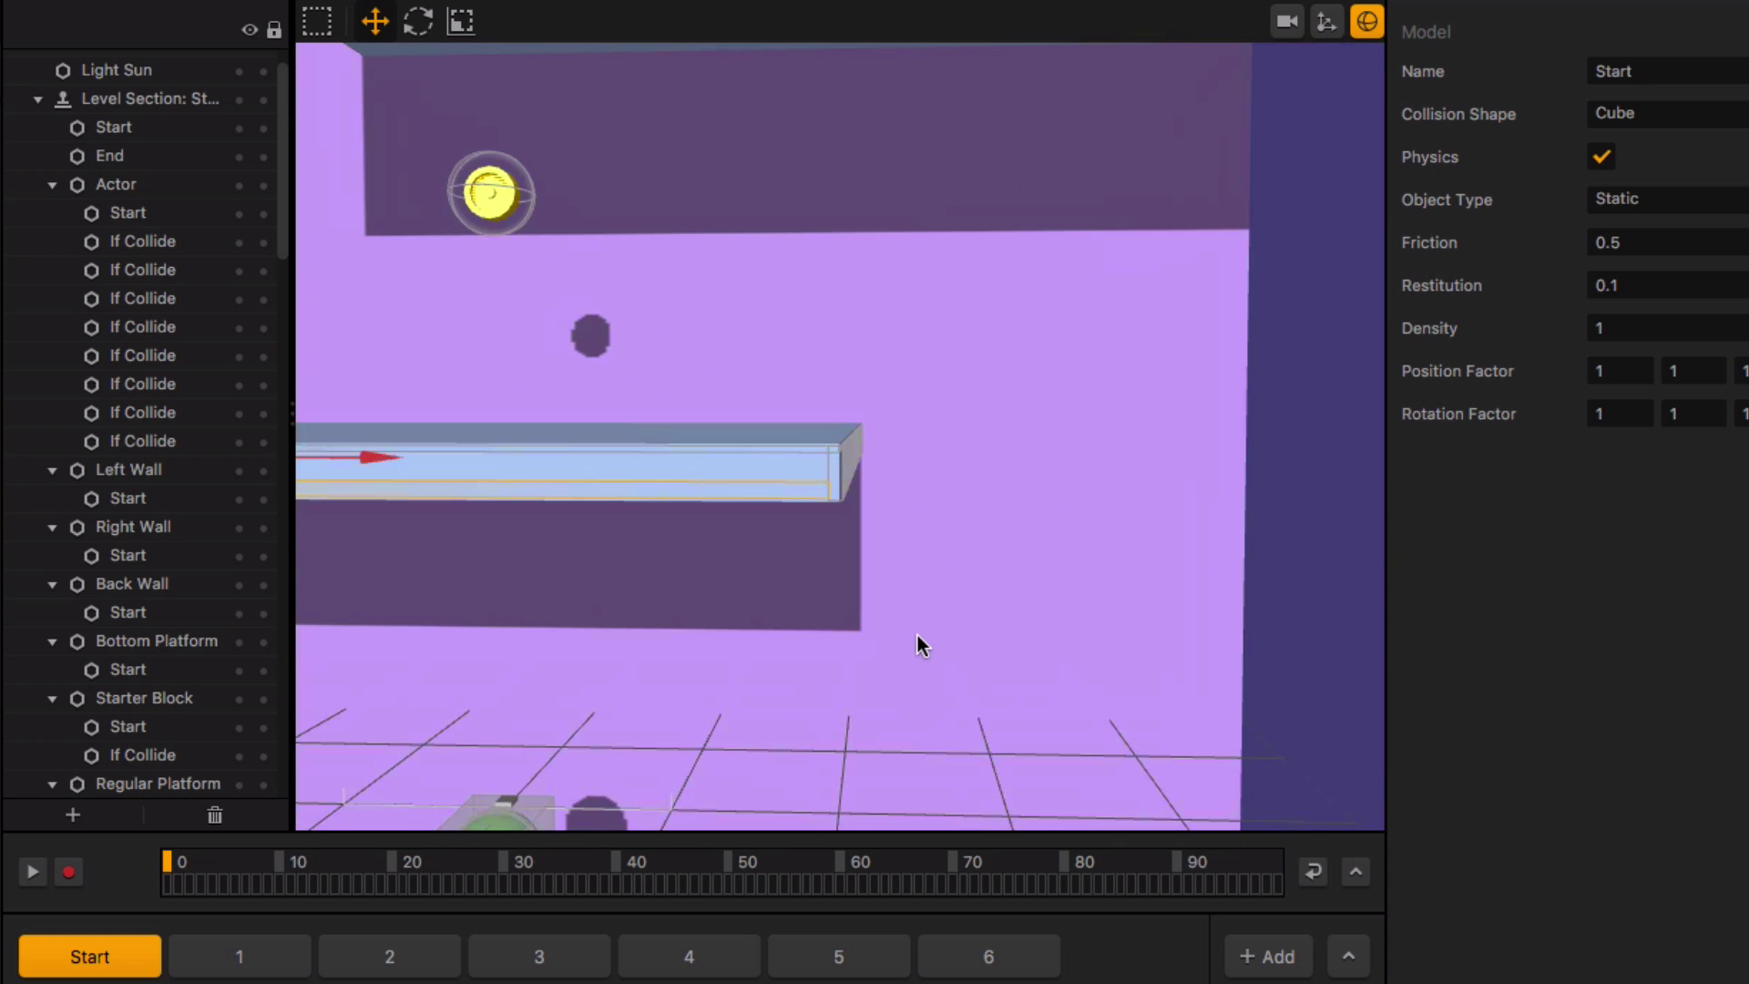
pyautogui.scroll(-8, 905, 625)
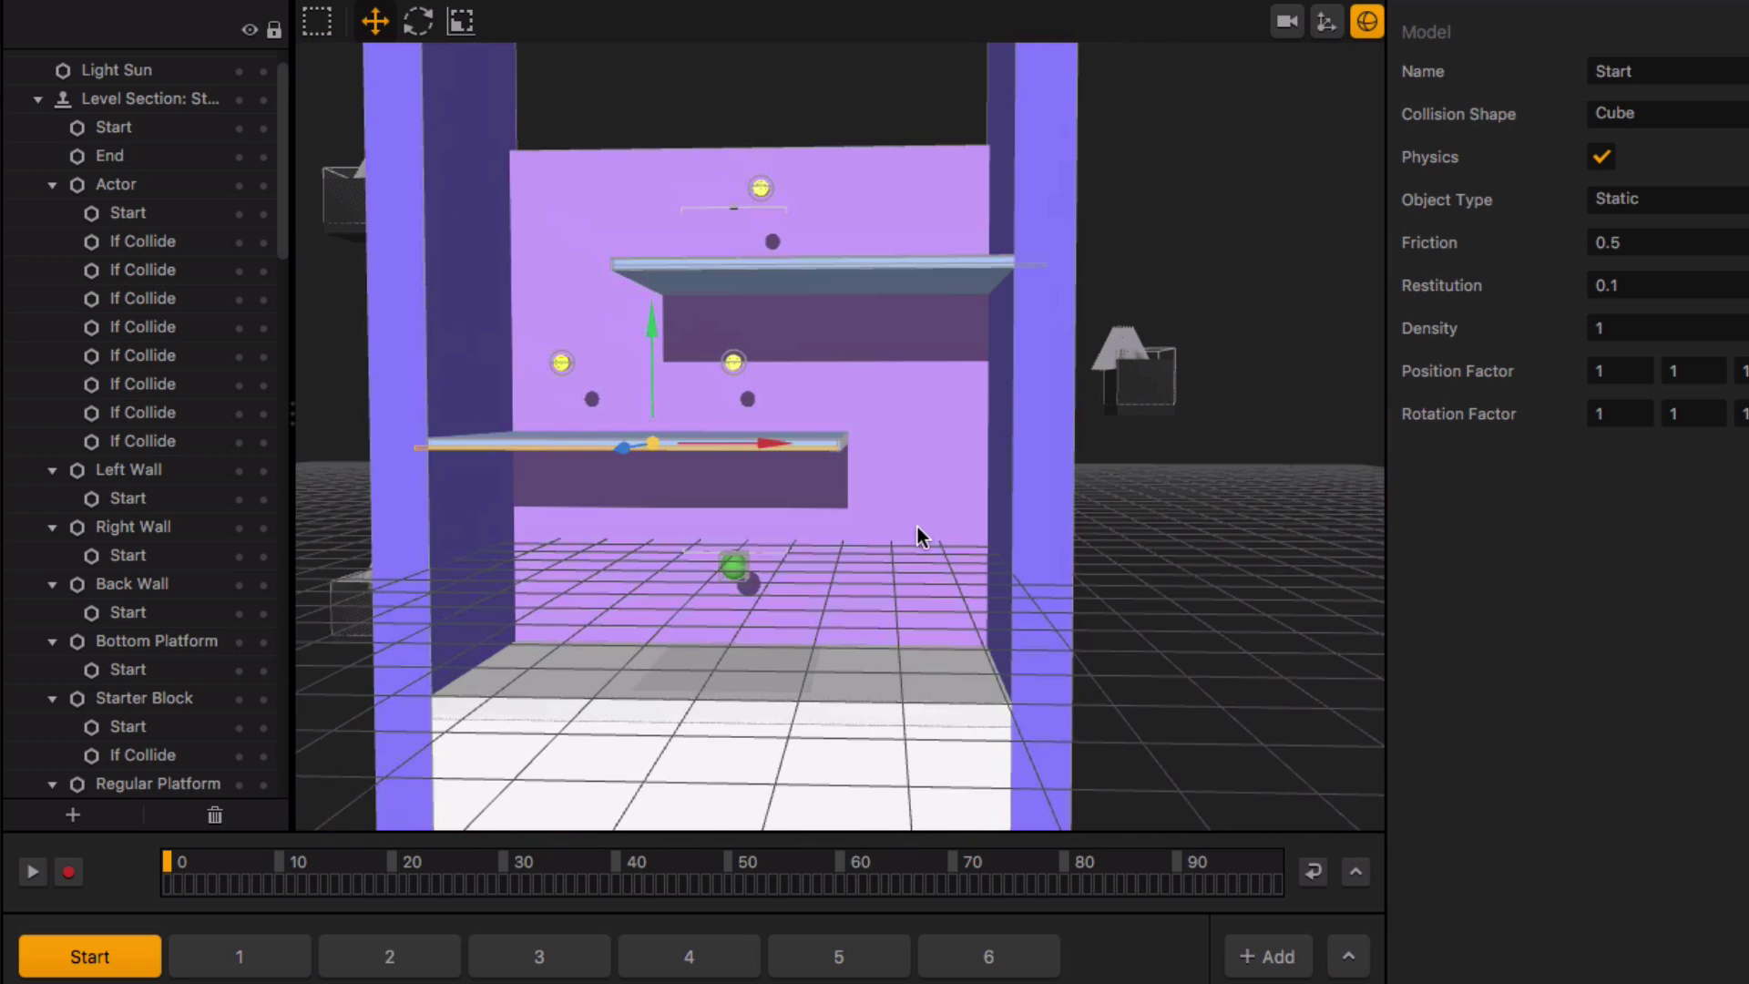
pyautogui.scroll(2, 876, 478)
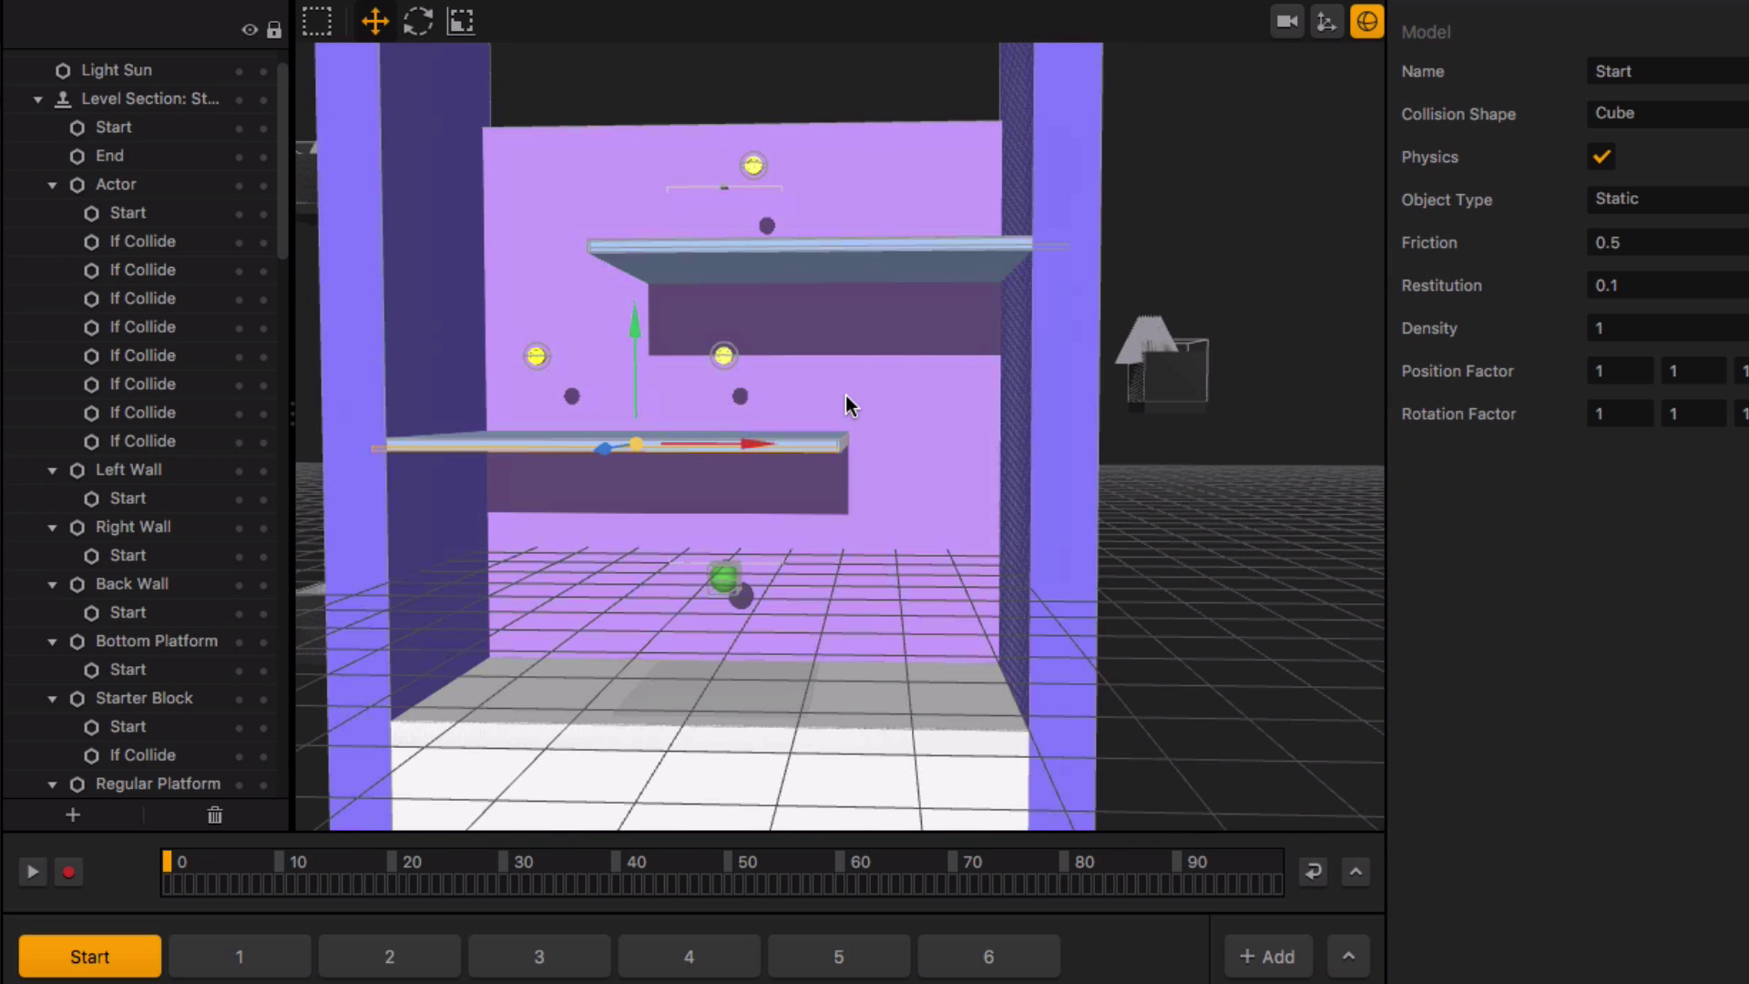
# Open level section 6 and examine how its platforms, coins and spike enemies are arranged with their collision shapes
pyautogui.click(1011, 955)
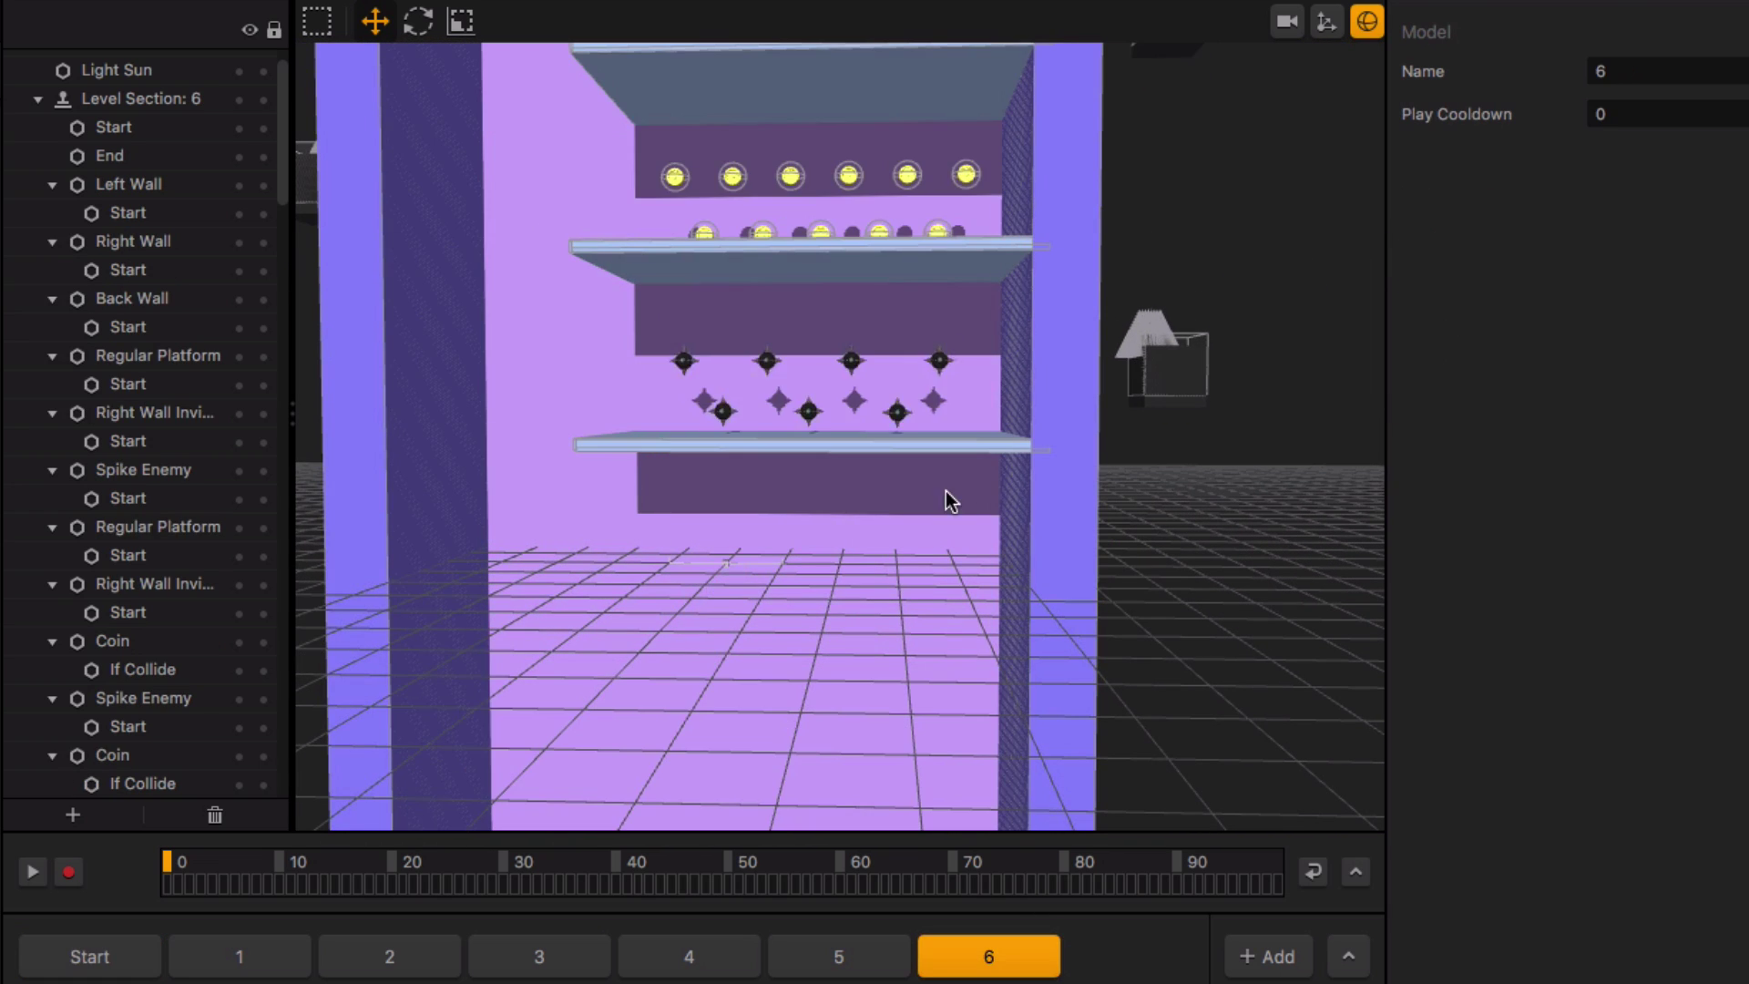
pyautogui.scroll(-3, 920, 473)
pyautogui.scroll(4, 947, 565)
pyautogui.scroll(4, 978, 619)
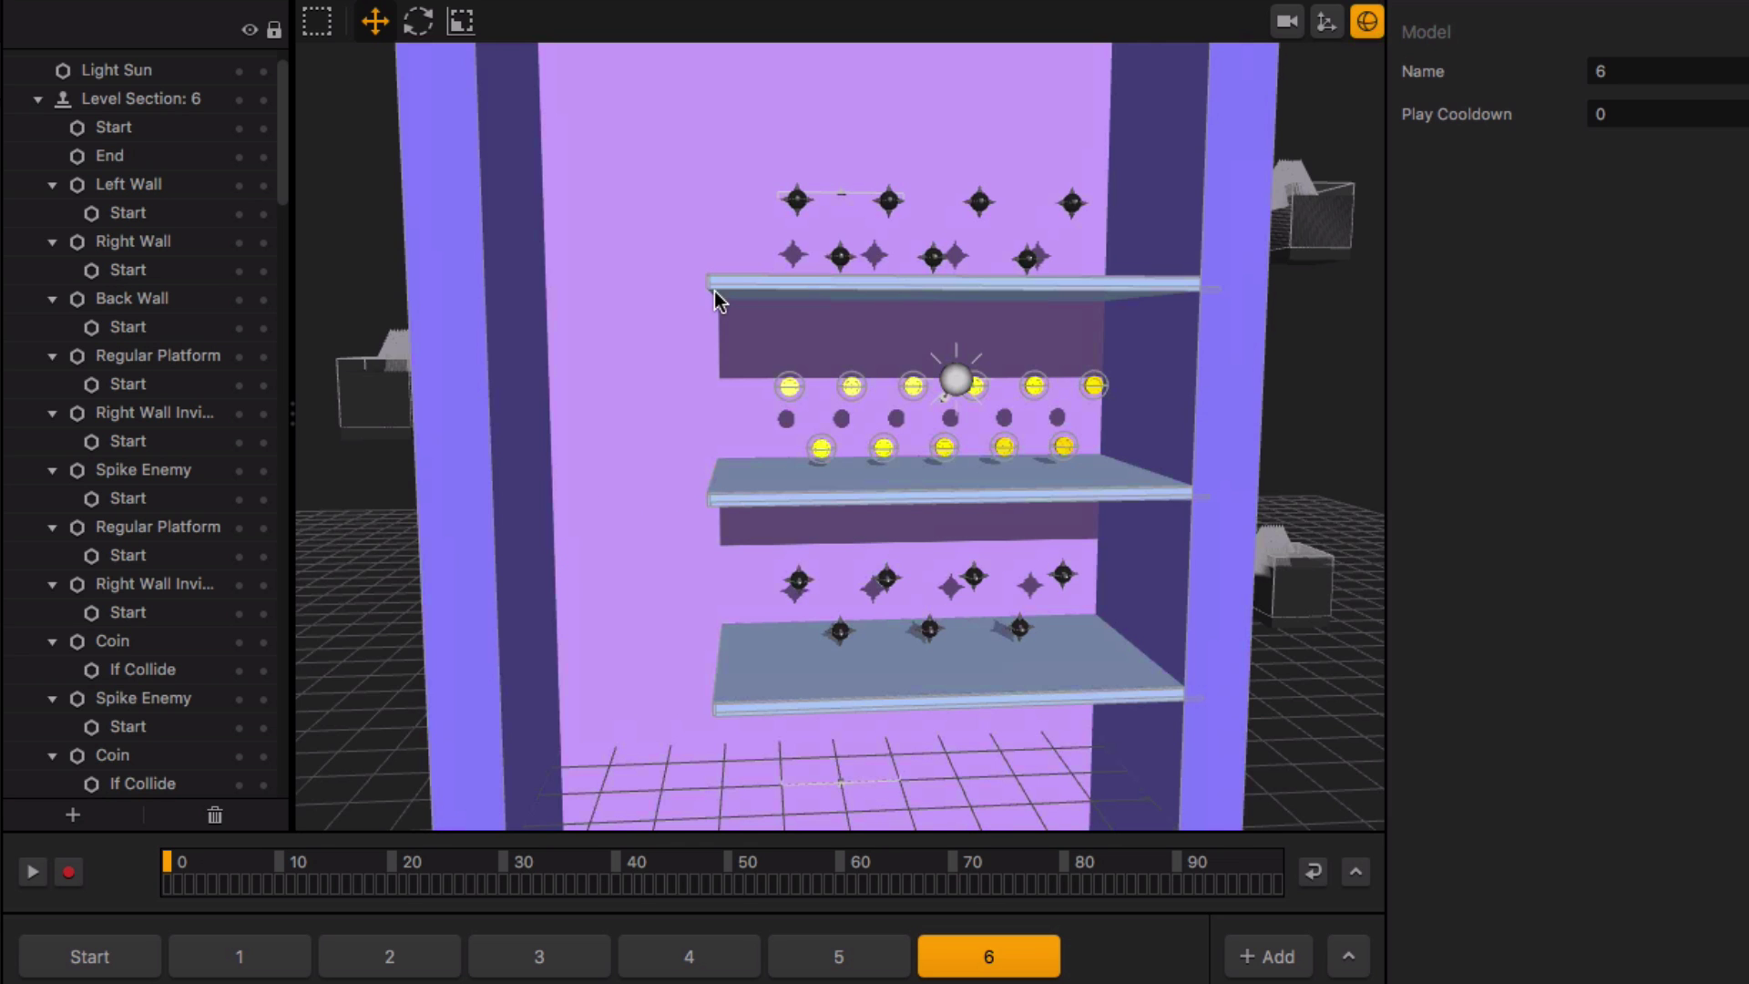
pyautogui.moveTo(714, 291); pyautogui.dragTo(872, 398, button='right')
pyautogui.scroll(-1, 872, 397)
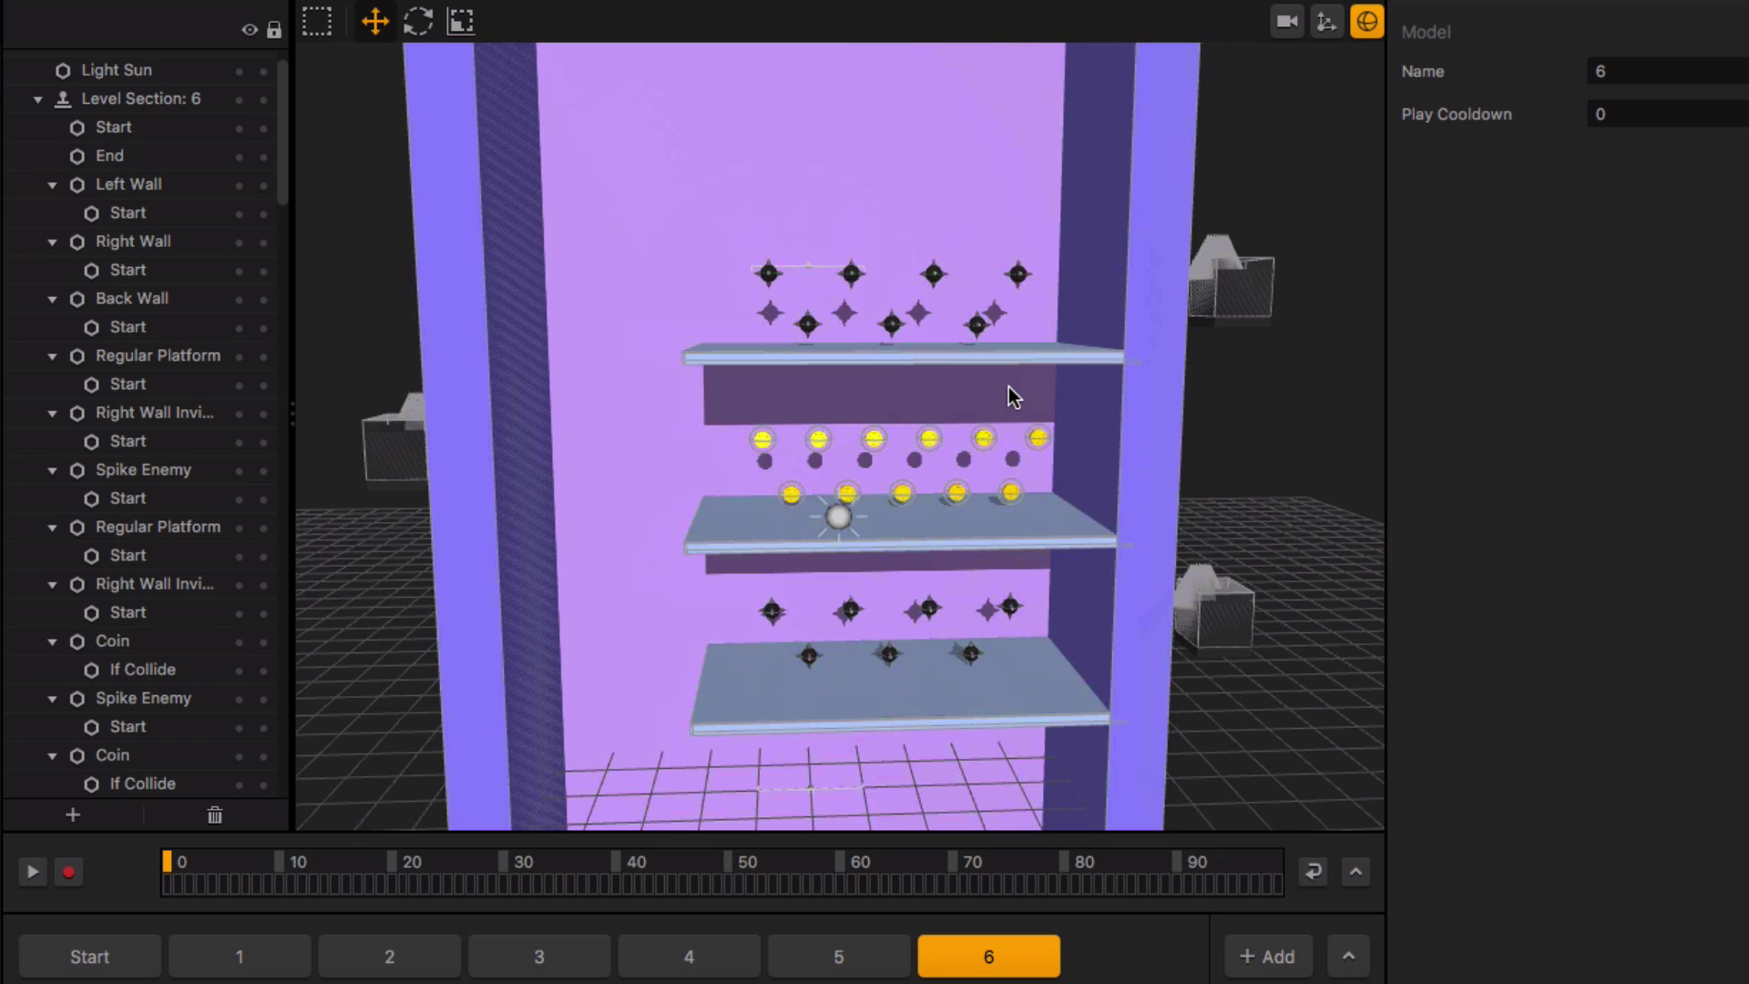
pyautogui.scroll(-5, 887, 501)
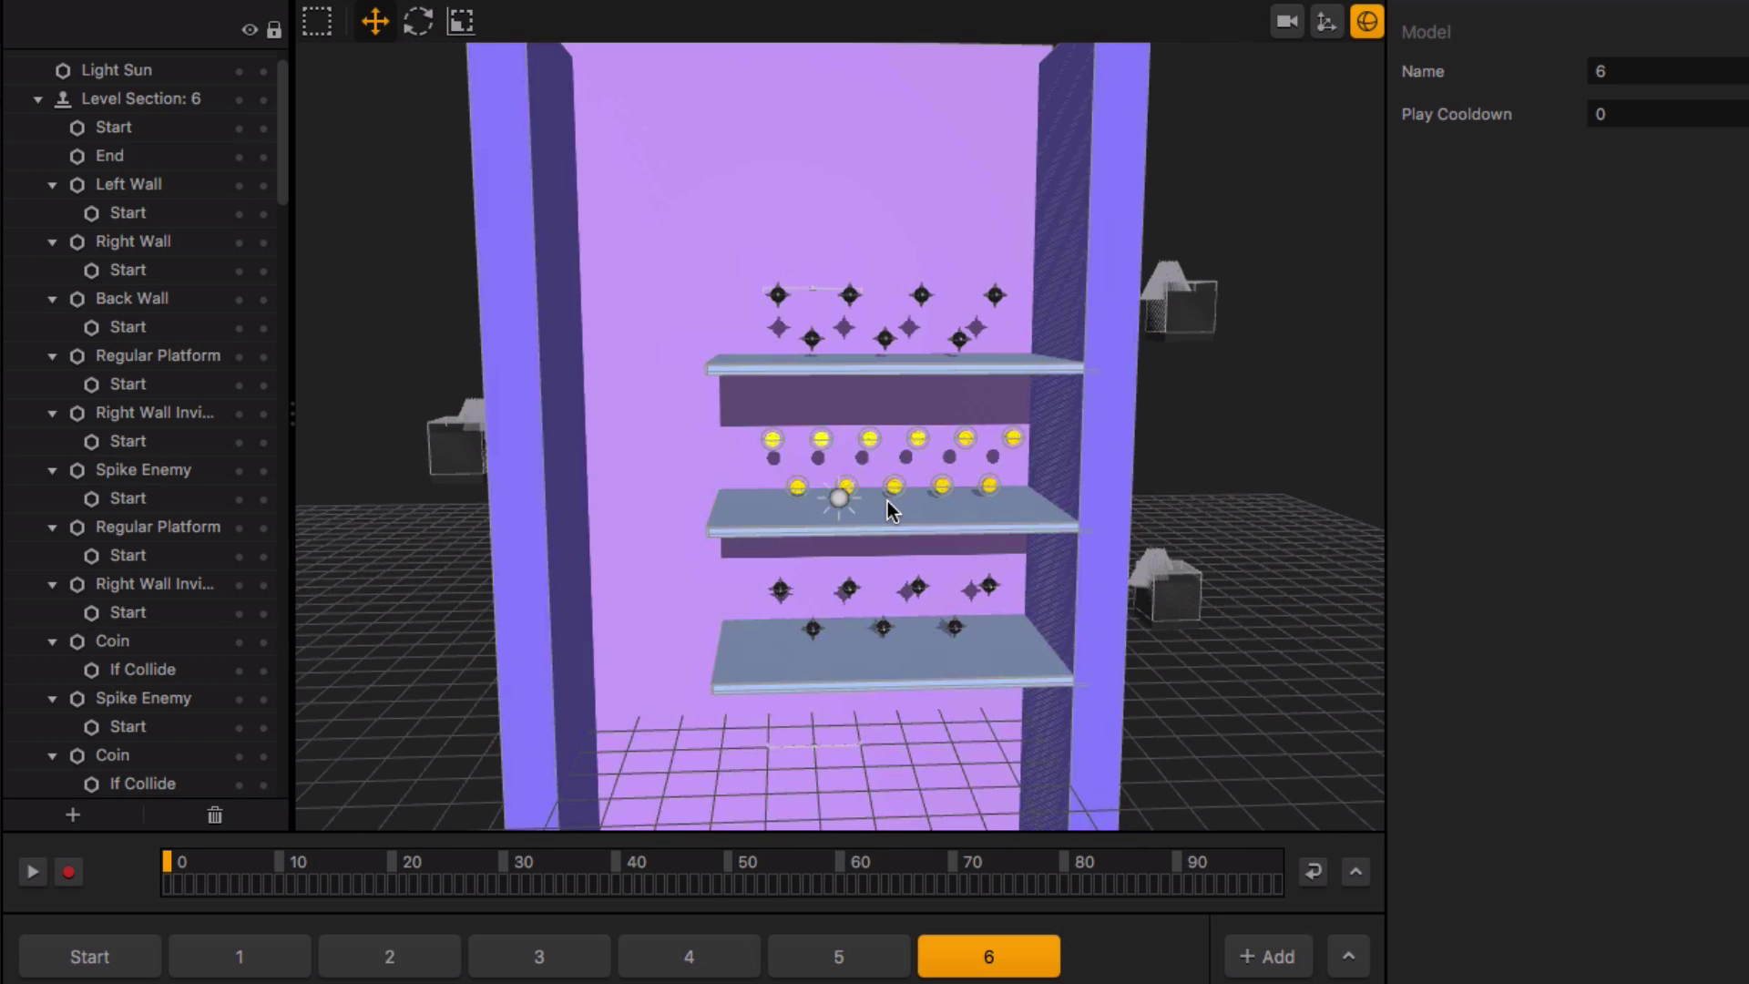
pyautogui.scroll(5, 887, 461)
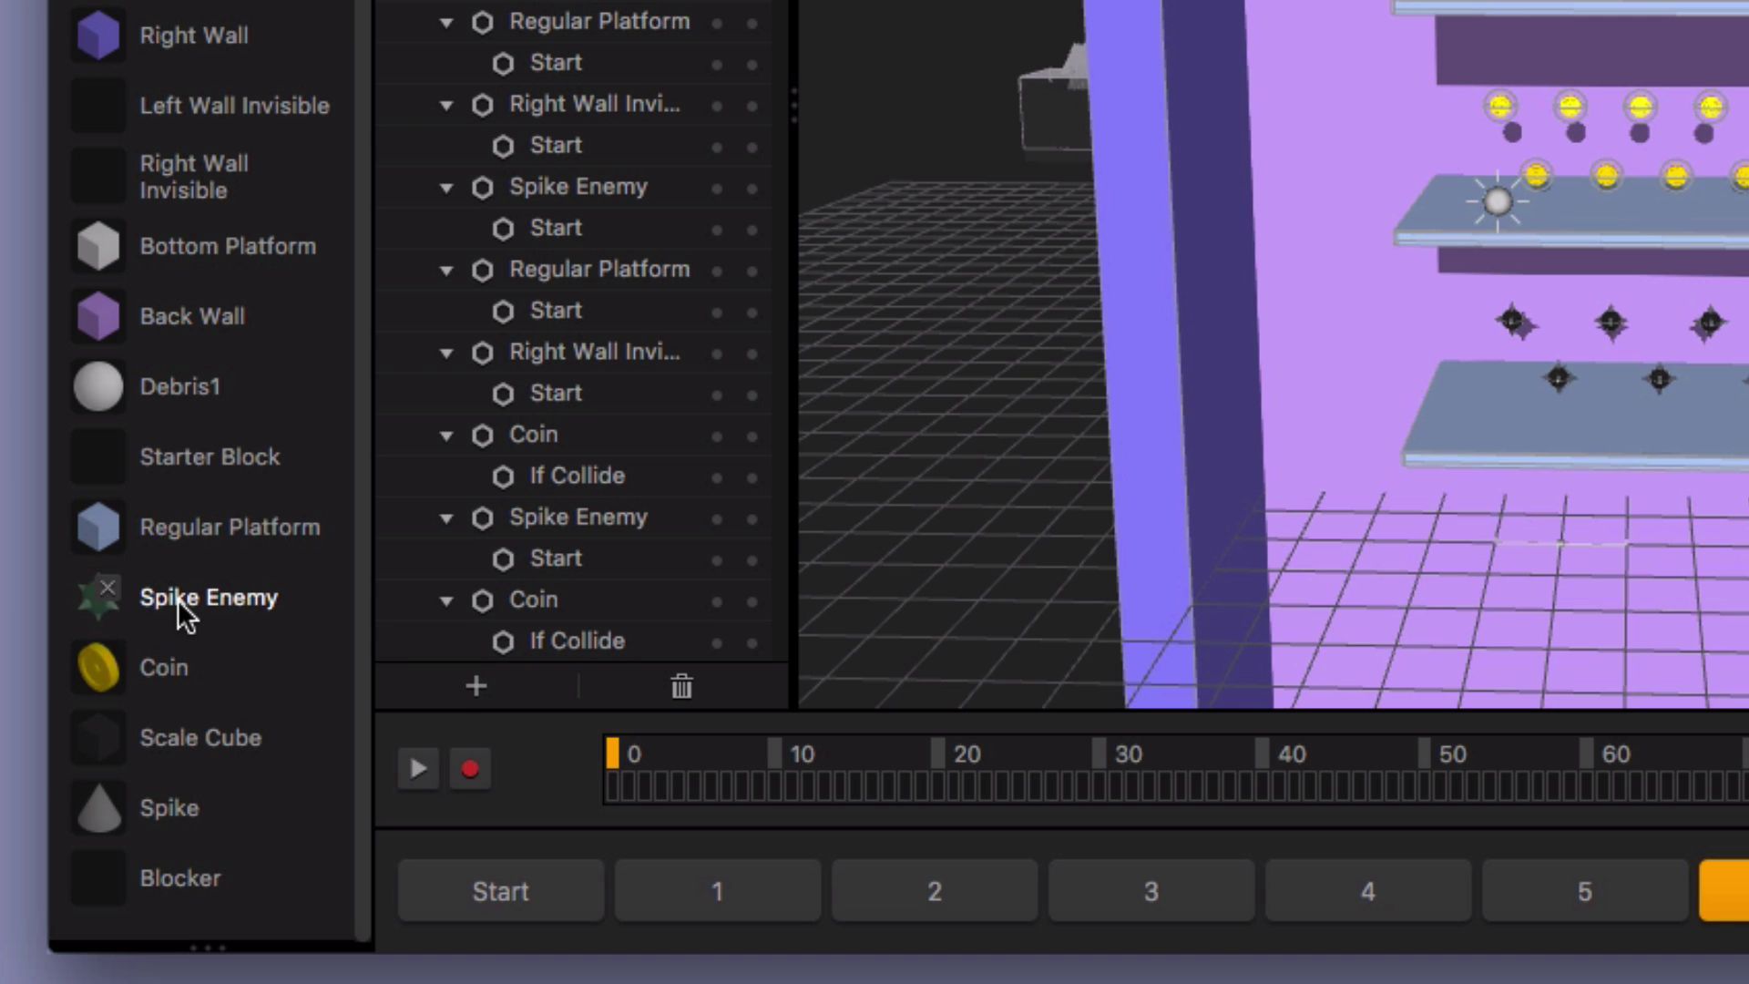
# Check the Spike Enemy asset's Collision Group and the Affected Asset options of the If Collide node feeding Defeat in the Actor's logic
pyautogui.click(182, 598)
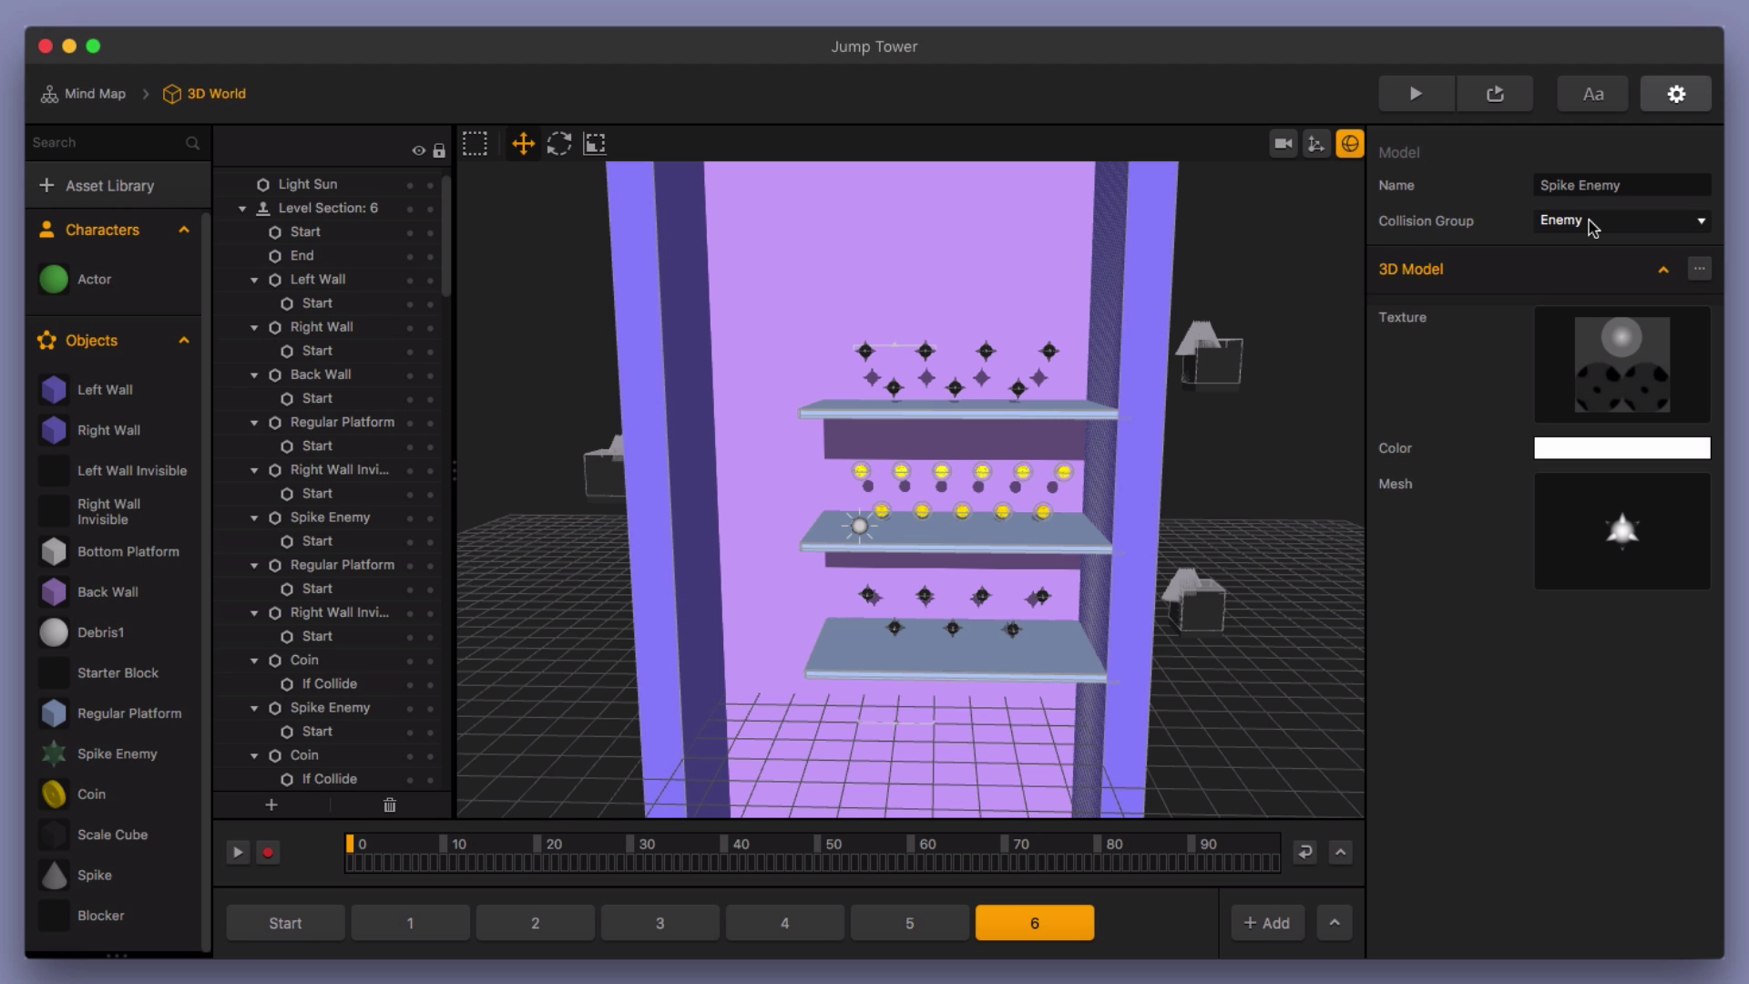
pyautogui.doubleClick(53, 279)
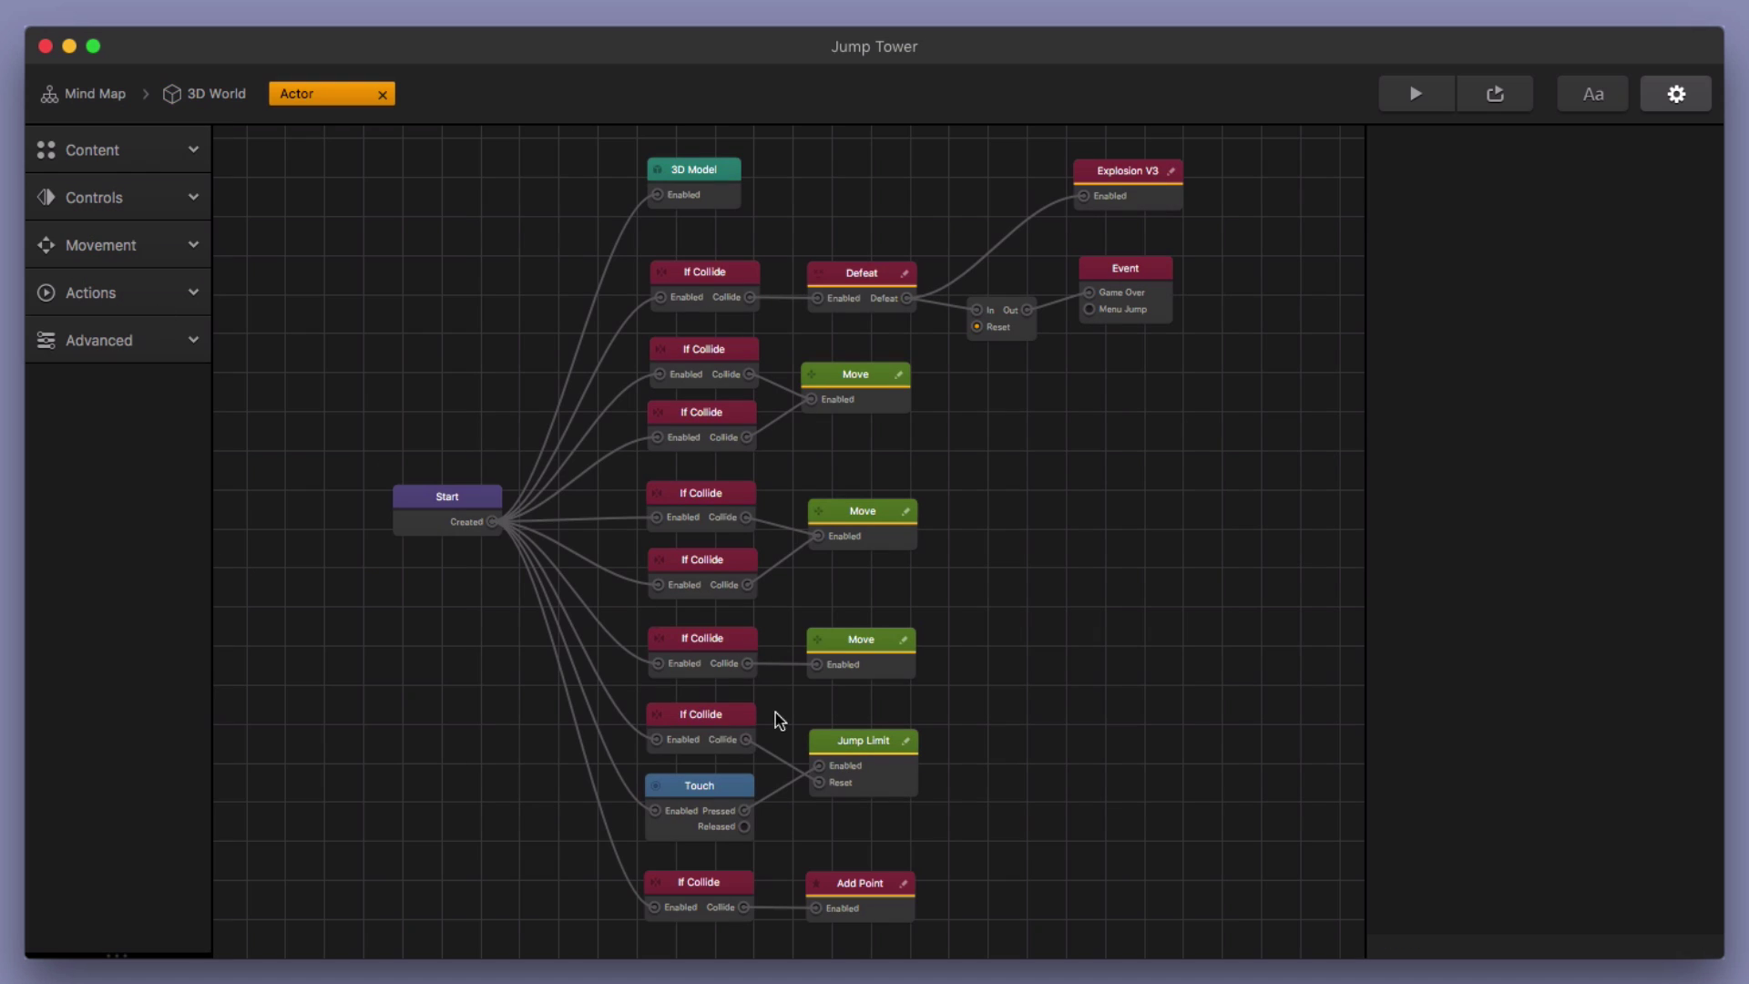
pyautogui.click(719, 728)
pyautogui.click(719, 286)
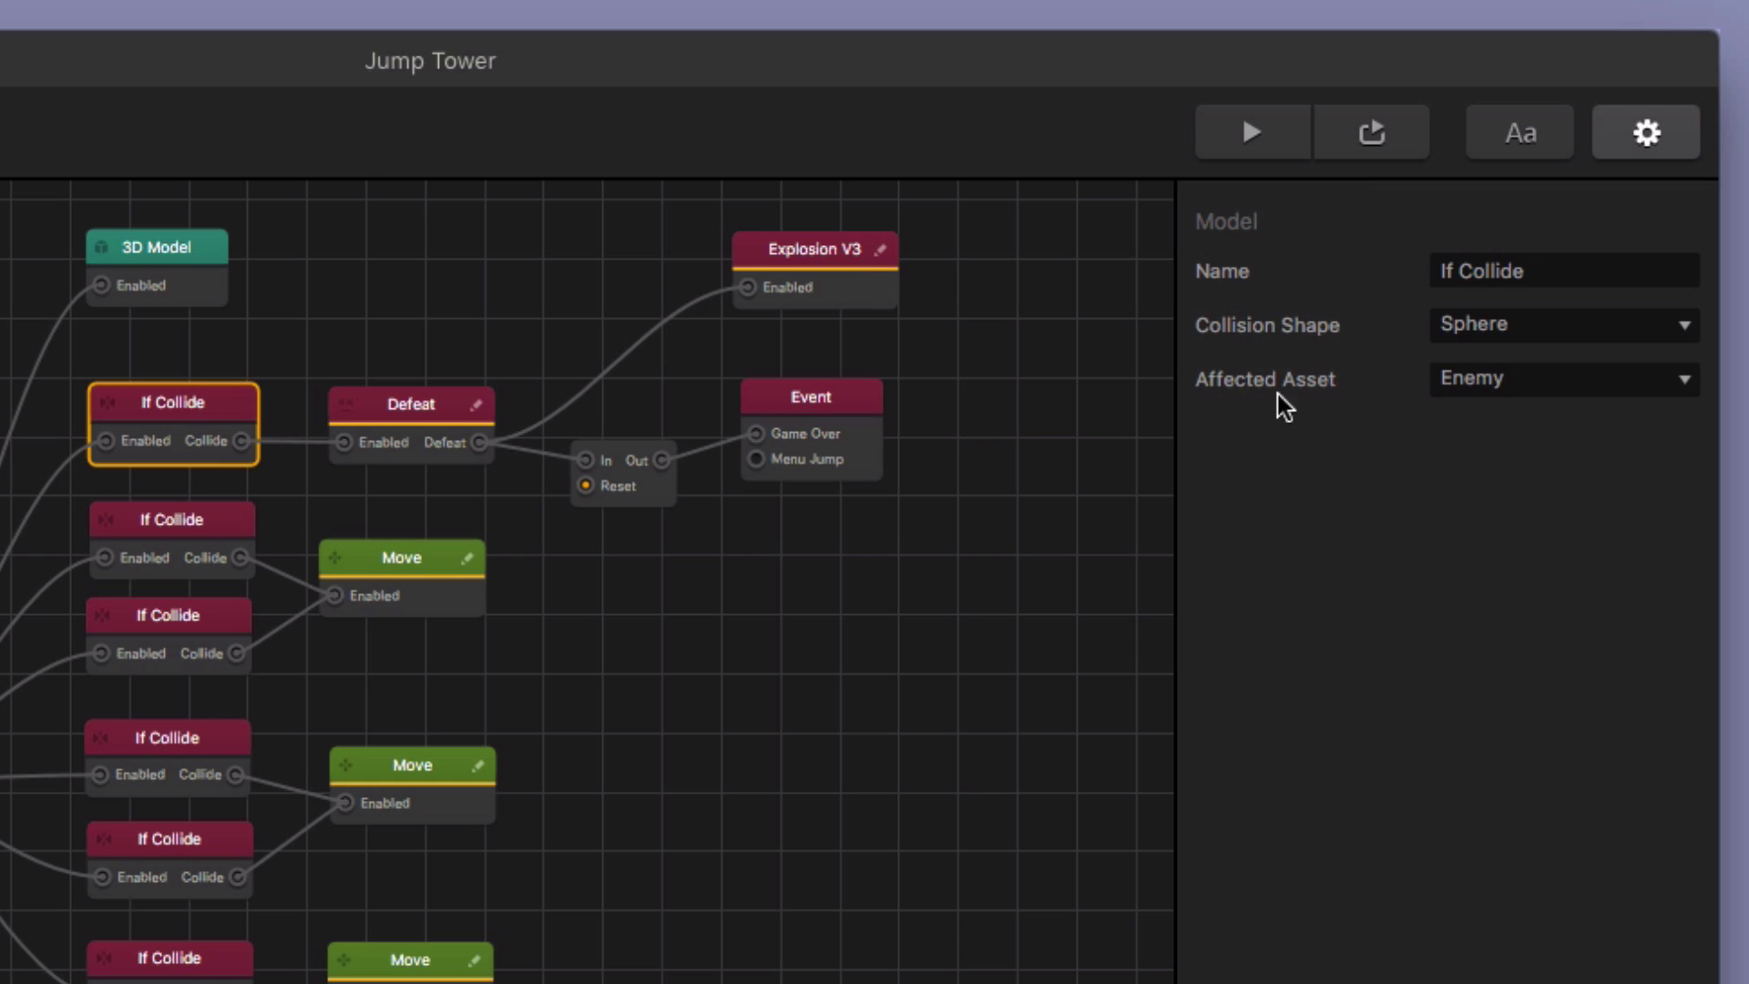
pyautogui.click(1487, 383)
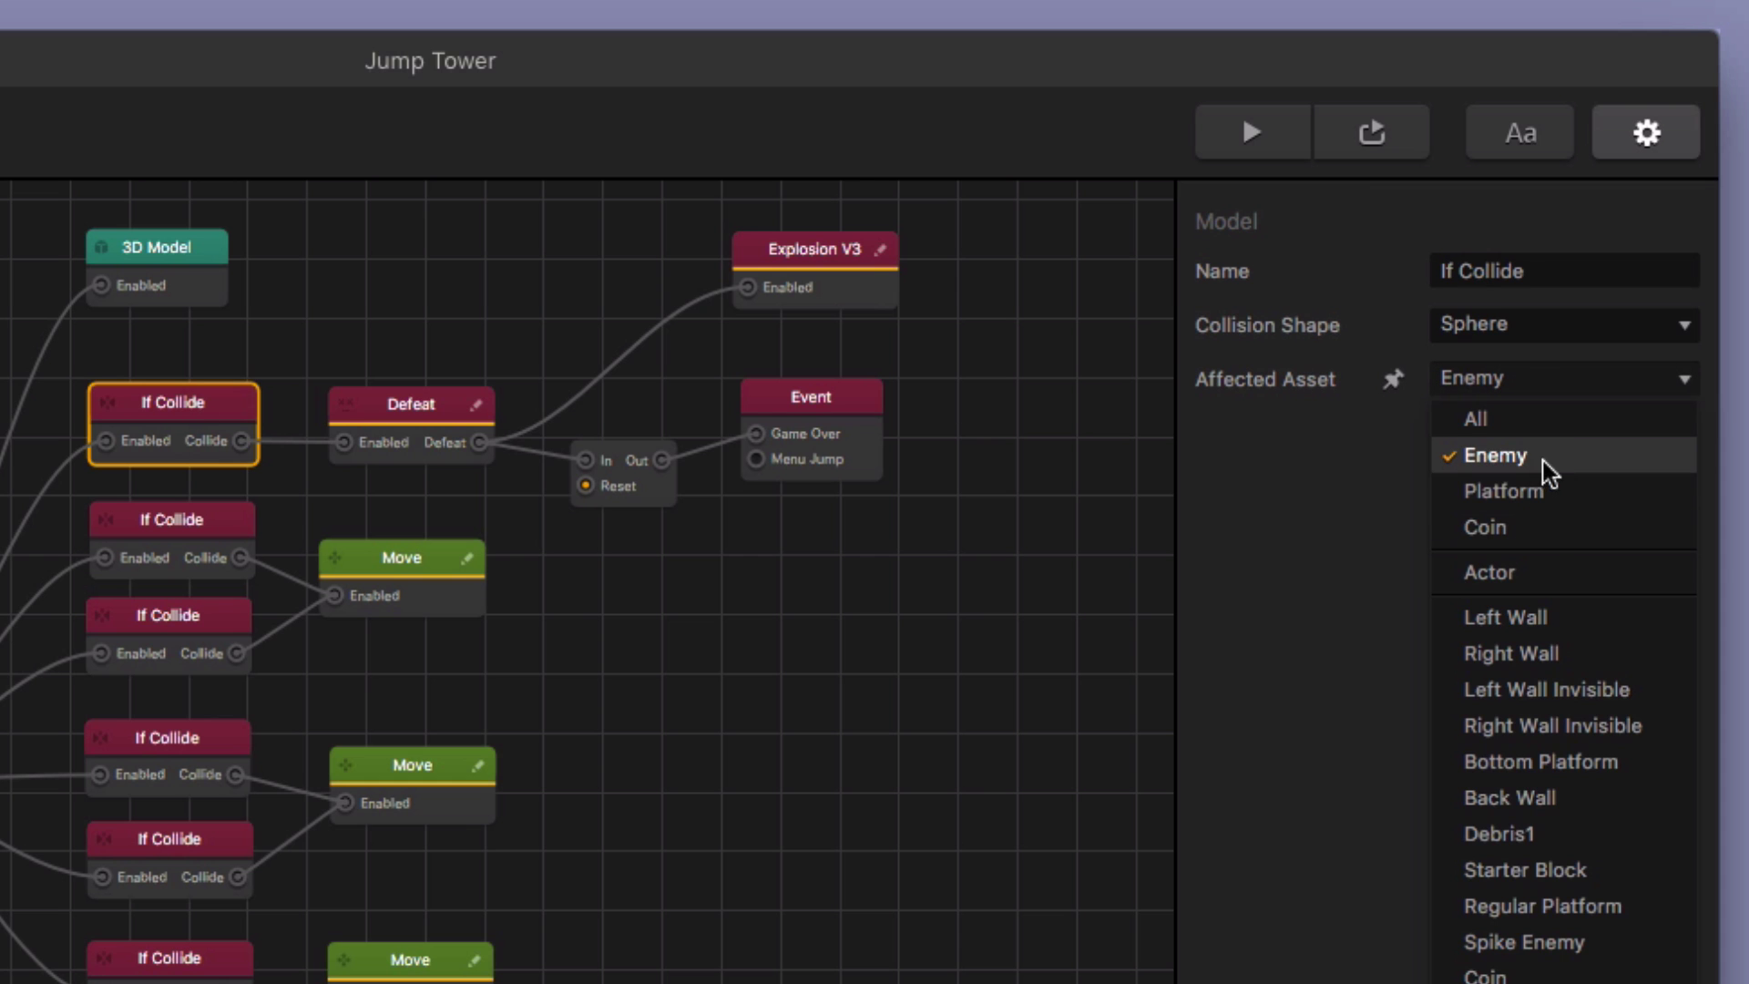
pyautogui.click(411, 412)
# Inspect the settings of the Defeat, Explosion V3, delay and Event nodes in the Actor's defeat chain
pyautogui.click(411, 415)
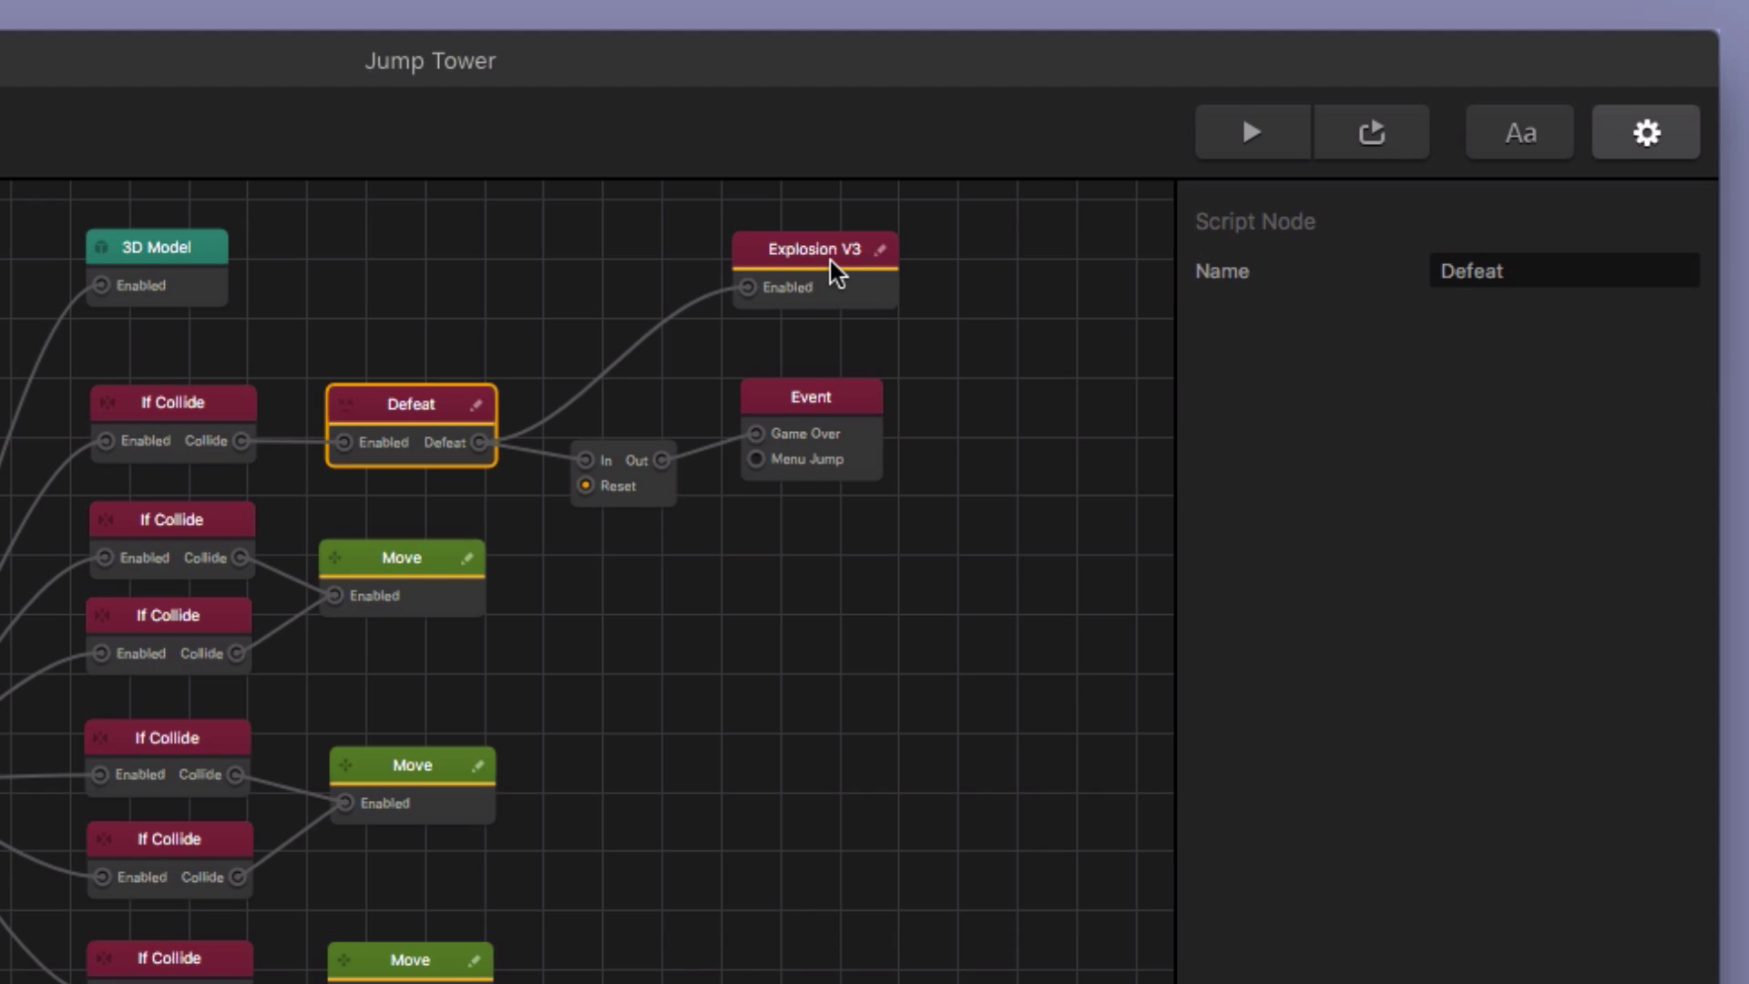
pyautogui.click(807, 263)
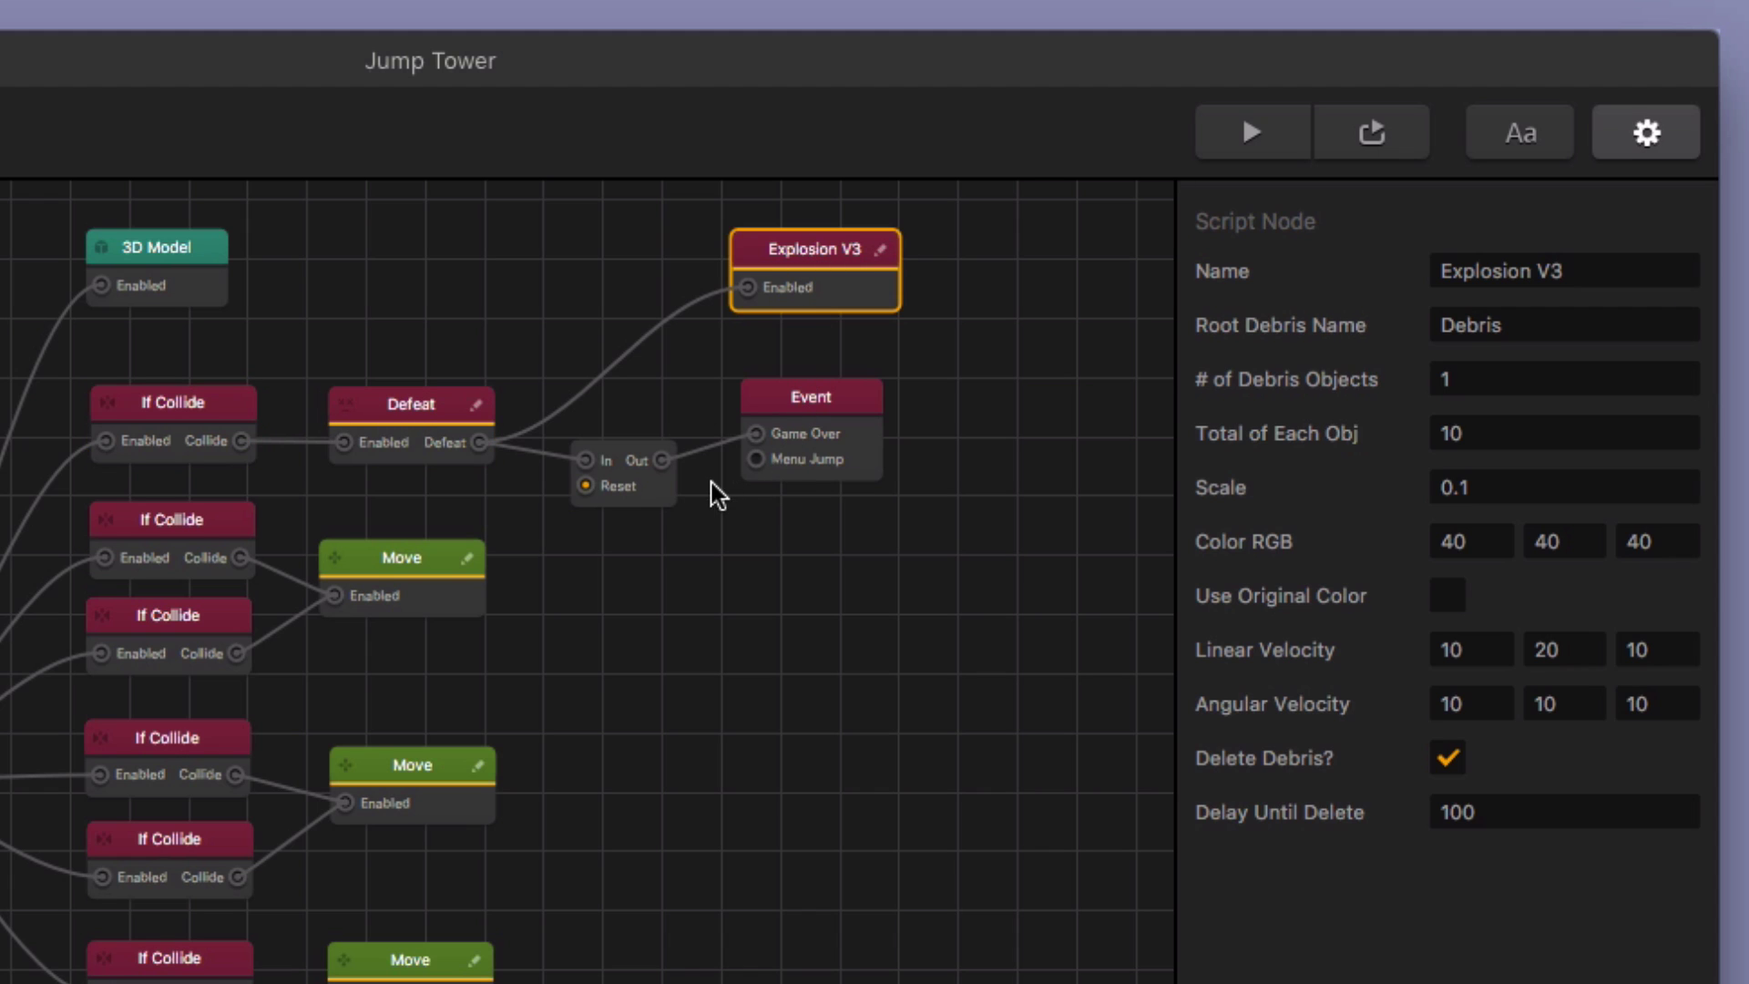
pyautogui.click(642, 483)
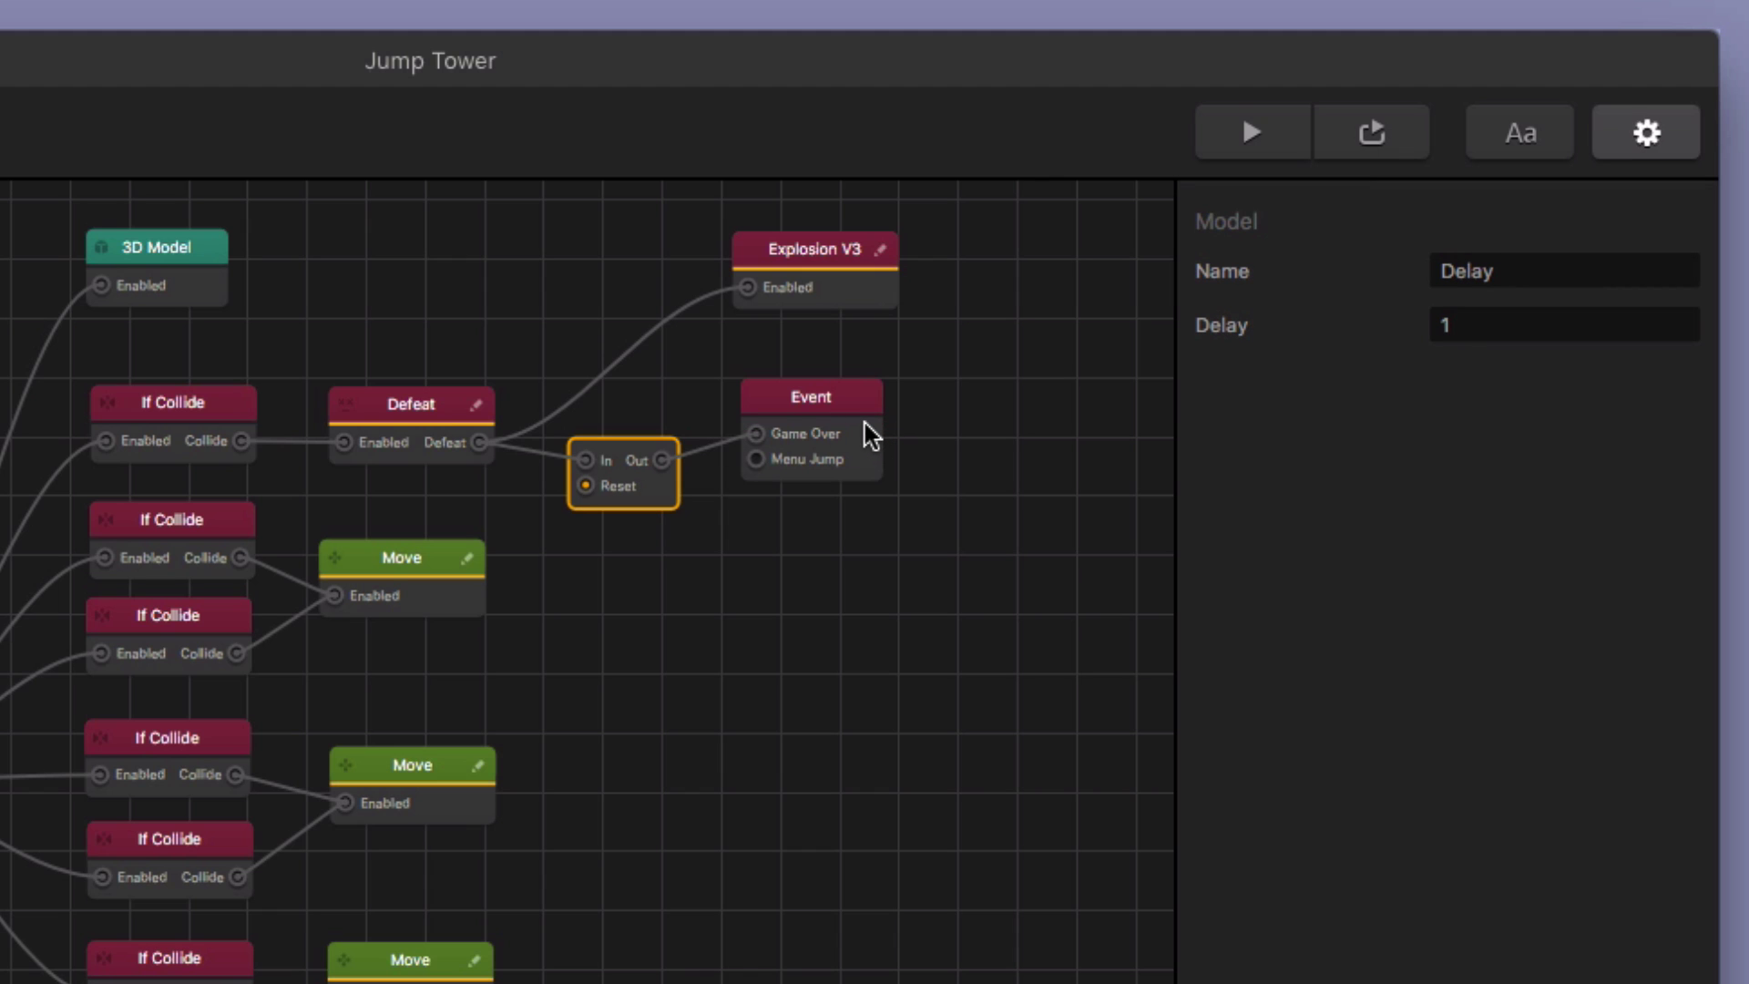
pyautogui.click(787, 437)
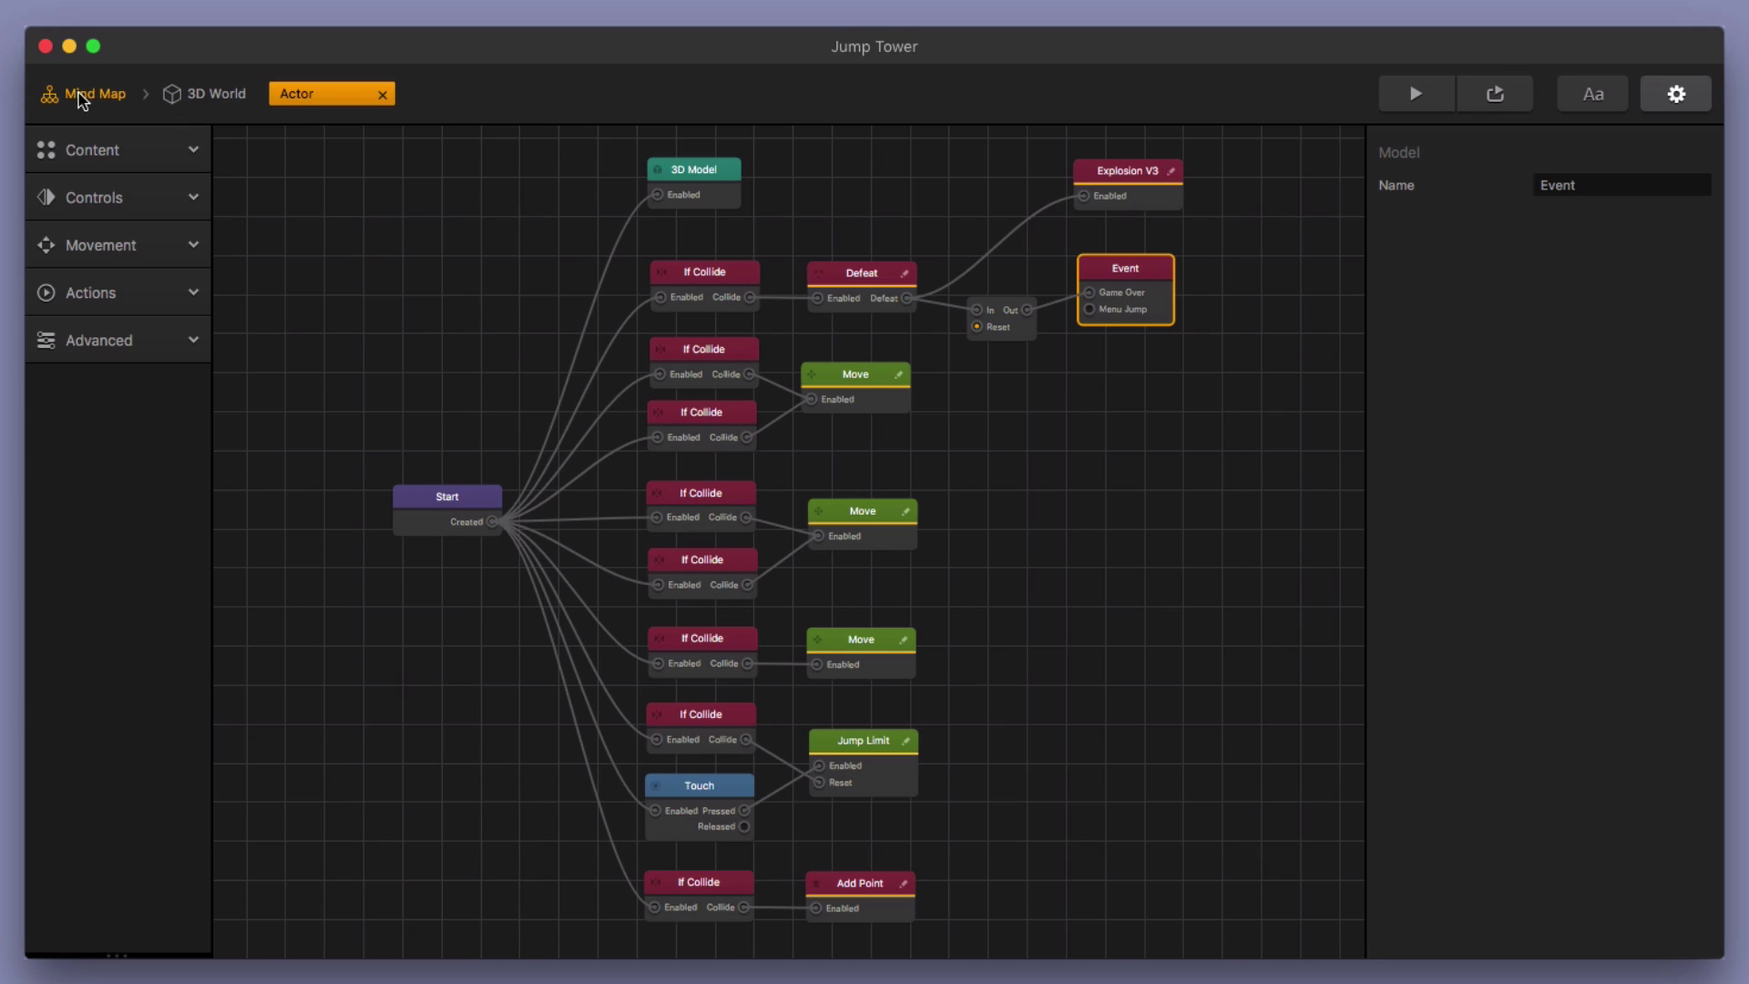
# Go to the mind map and open the Game Over UI to view its restart button and background image
pyautogui.click(82, 90)
pyautogui.click(1148, 637)
pyautogui.doubleClick(1145, 636)
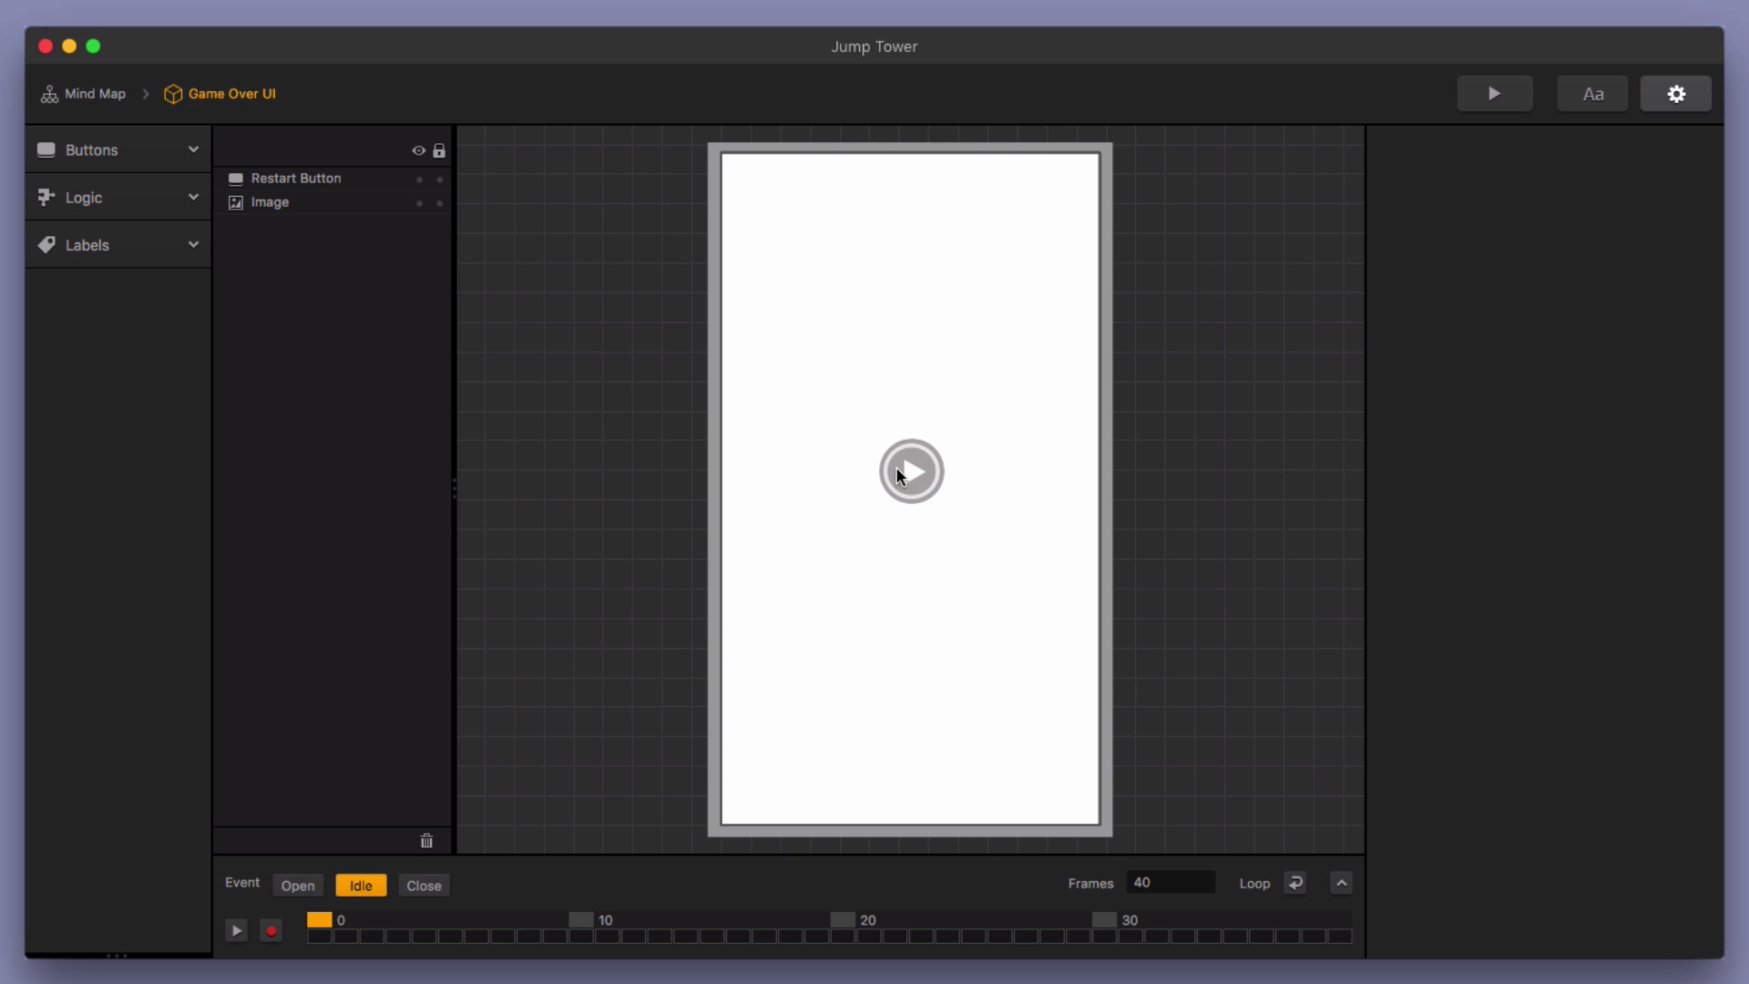
# Reopen the 3D World through the mind map and select the Scale Cube with spikes outside the right wall
pyautogui.click(122, 99)
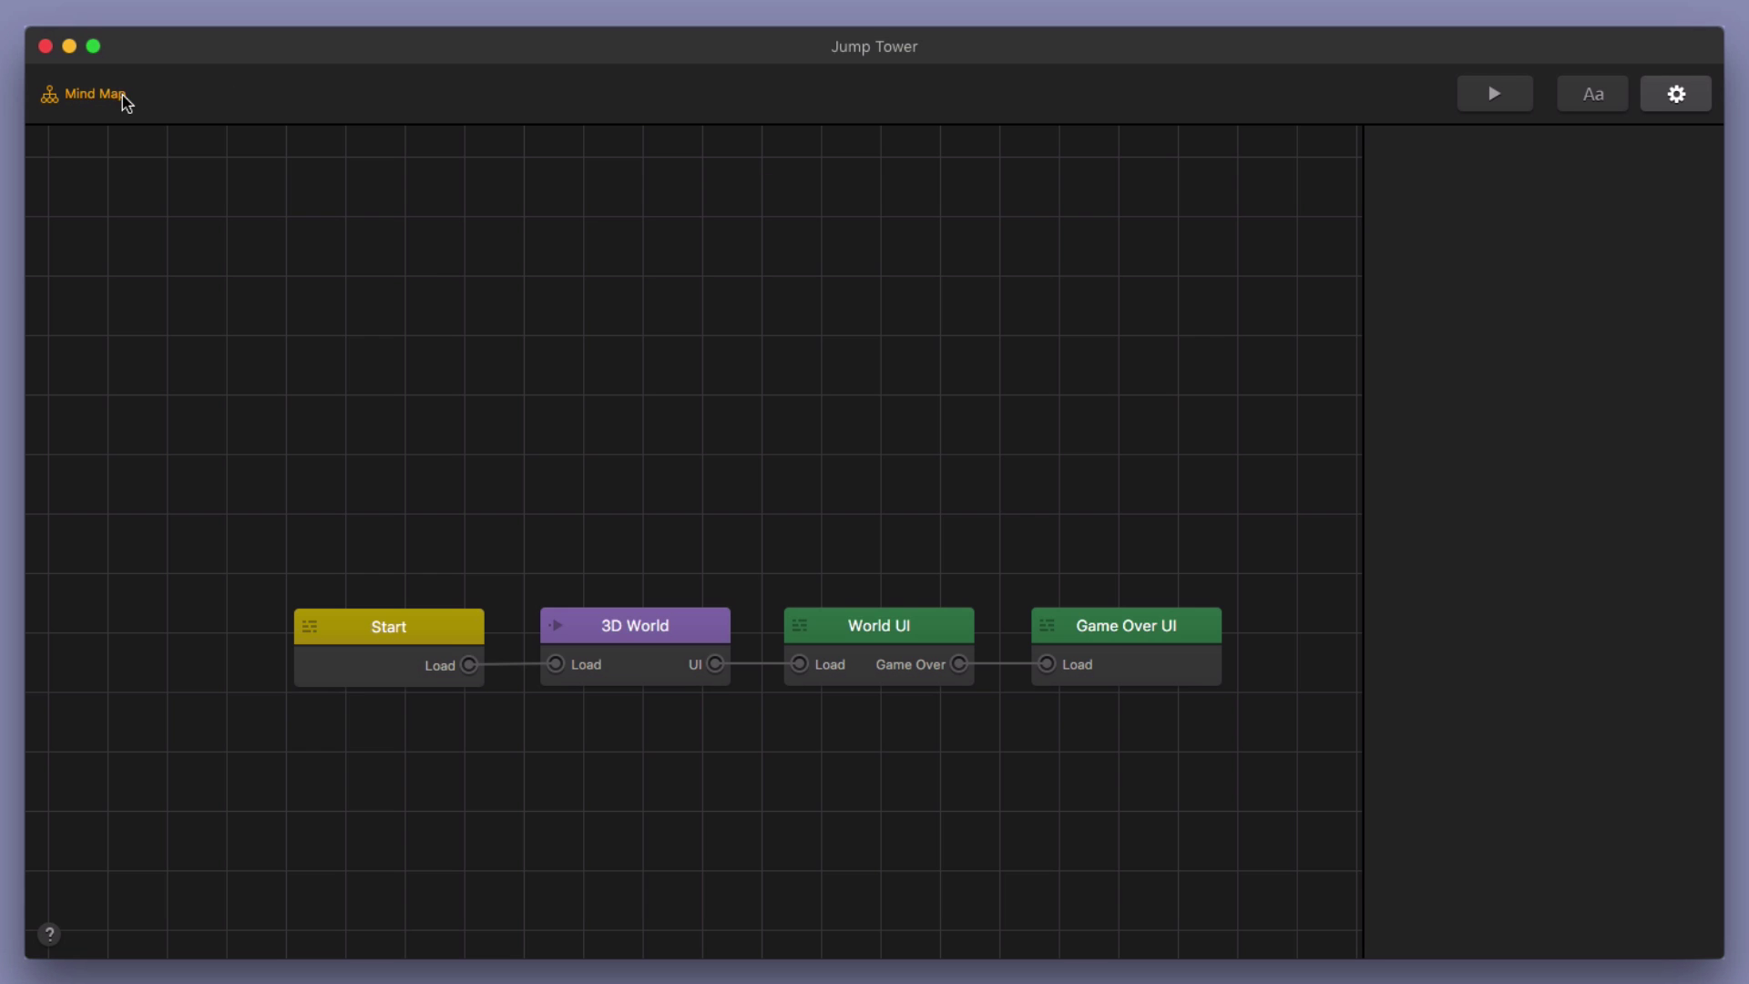
pyautogui.doubleClick(683, 637)
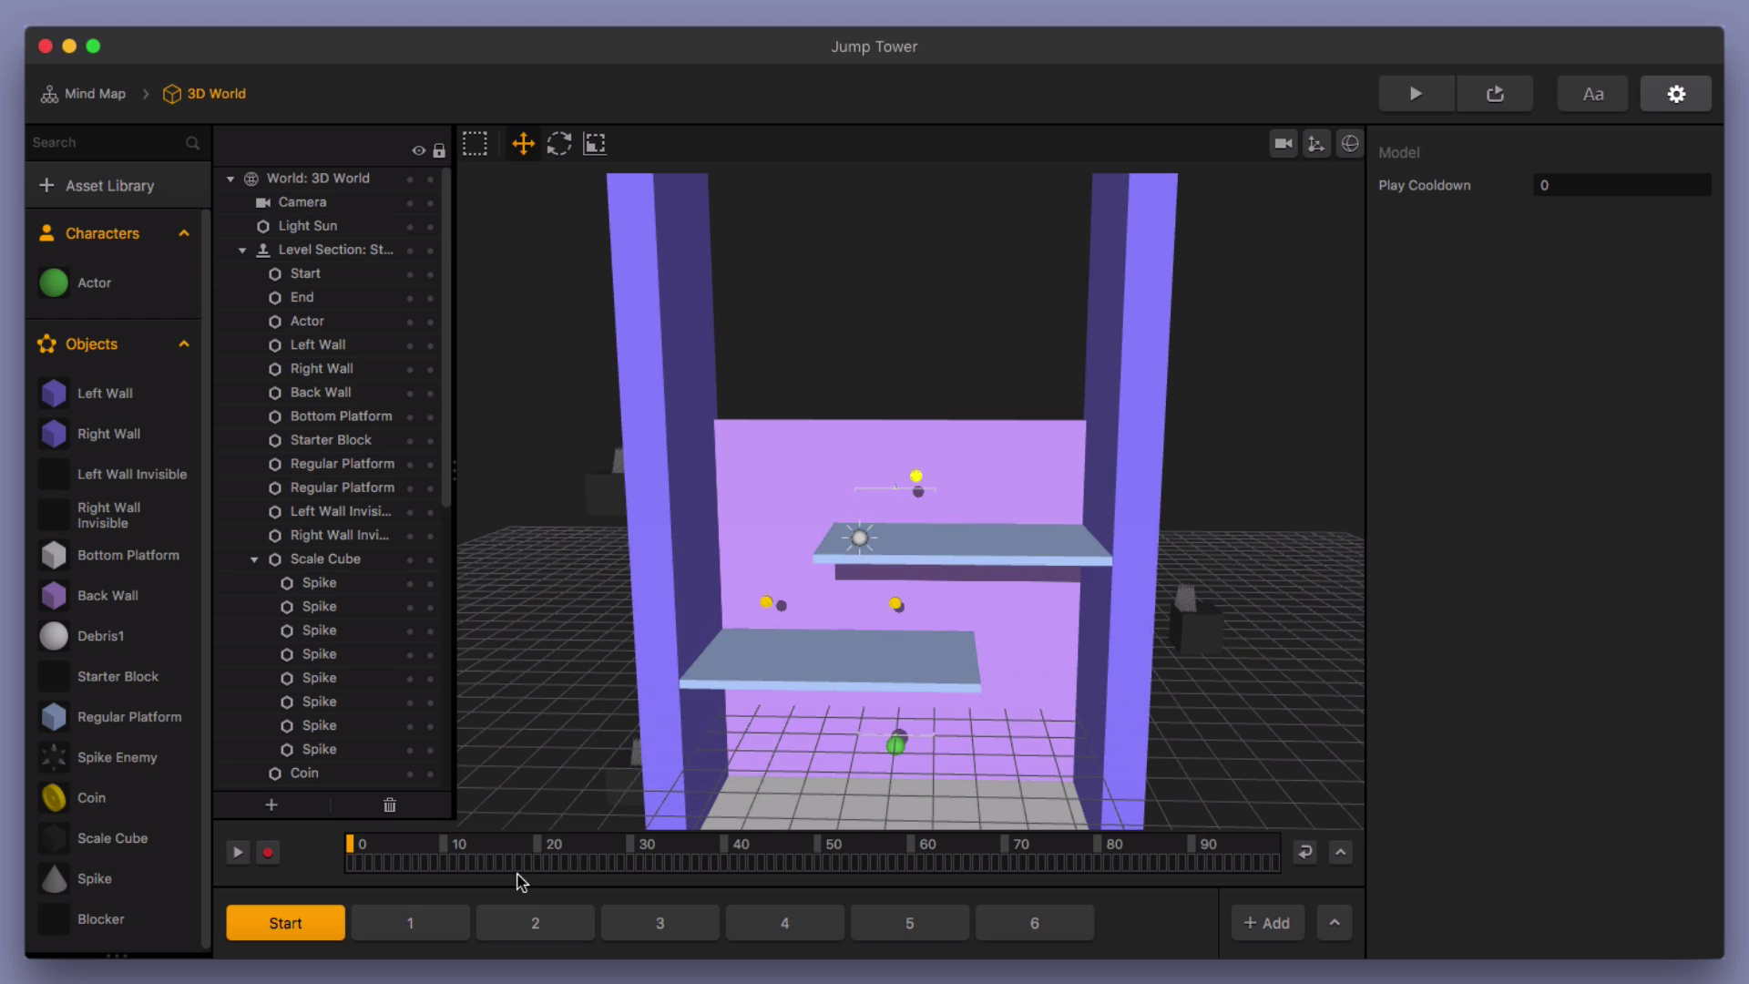
pyautogui.moveTo(911, 774); pyautogui.dragTo(982, 692, button='right')
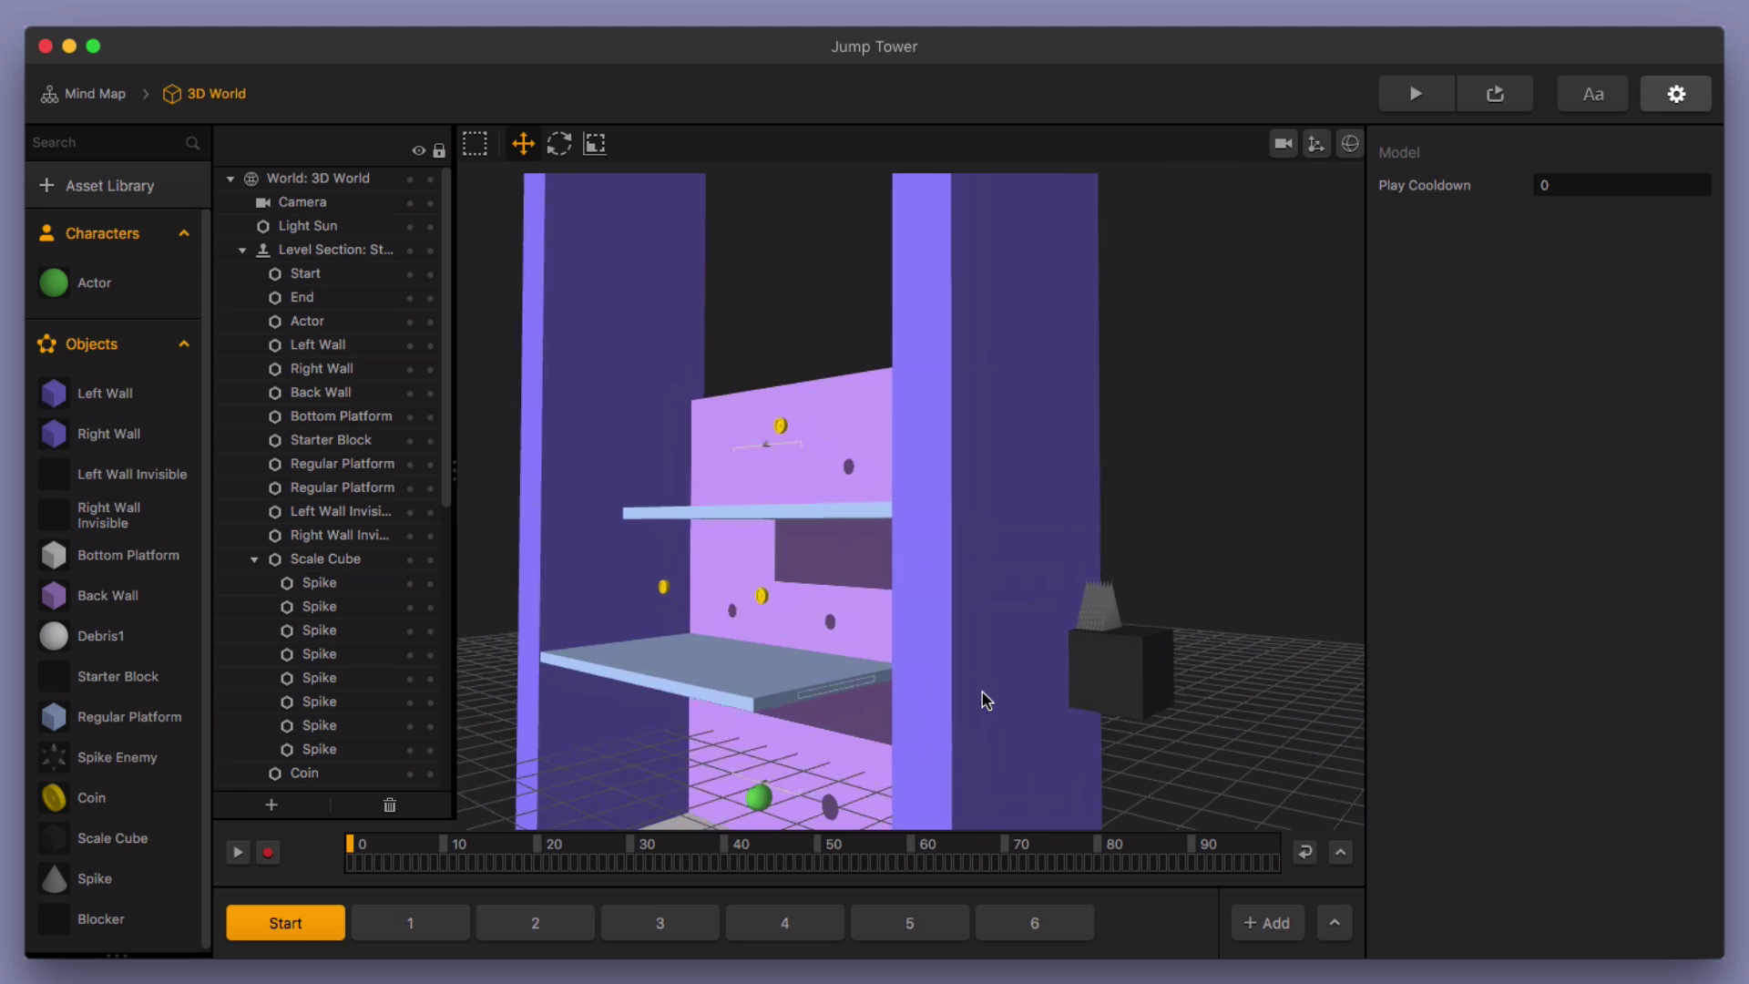
pyautogui.moveTo(1139, 756); pyautogui.dragTo(1007, 668, button='right')
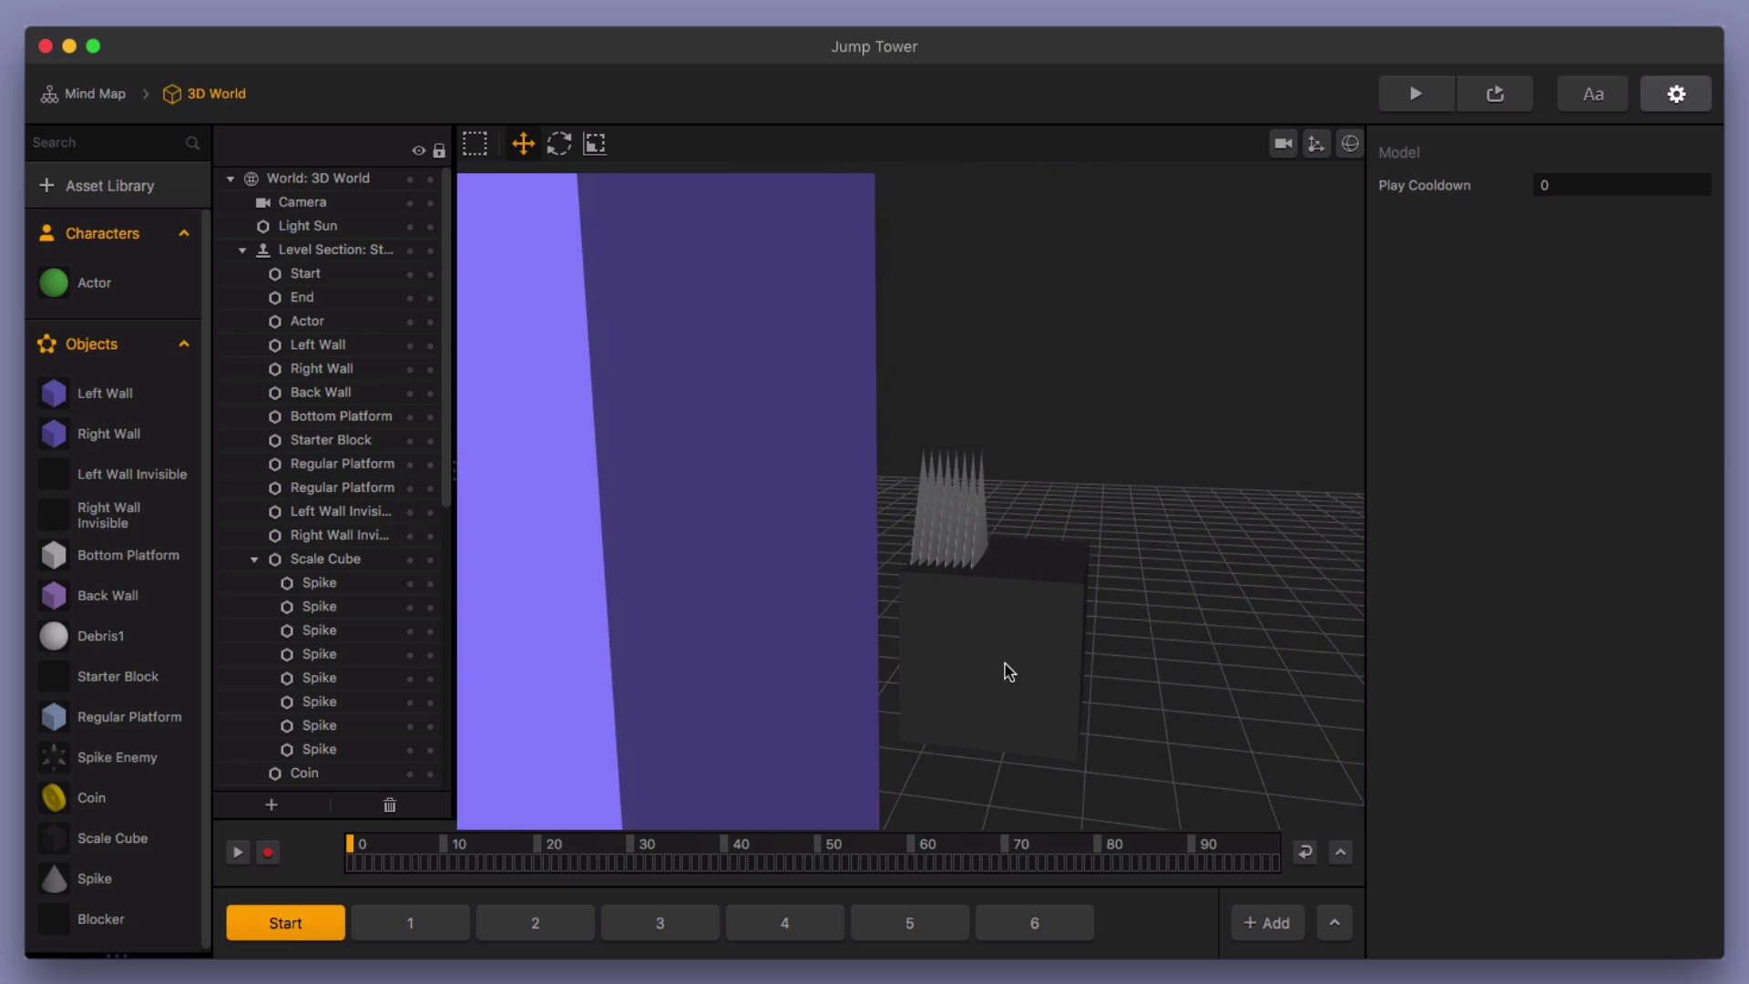
pyautogui.click(1006, 668)
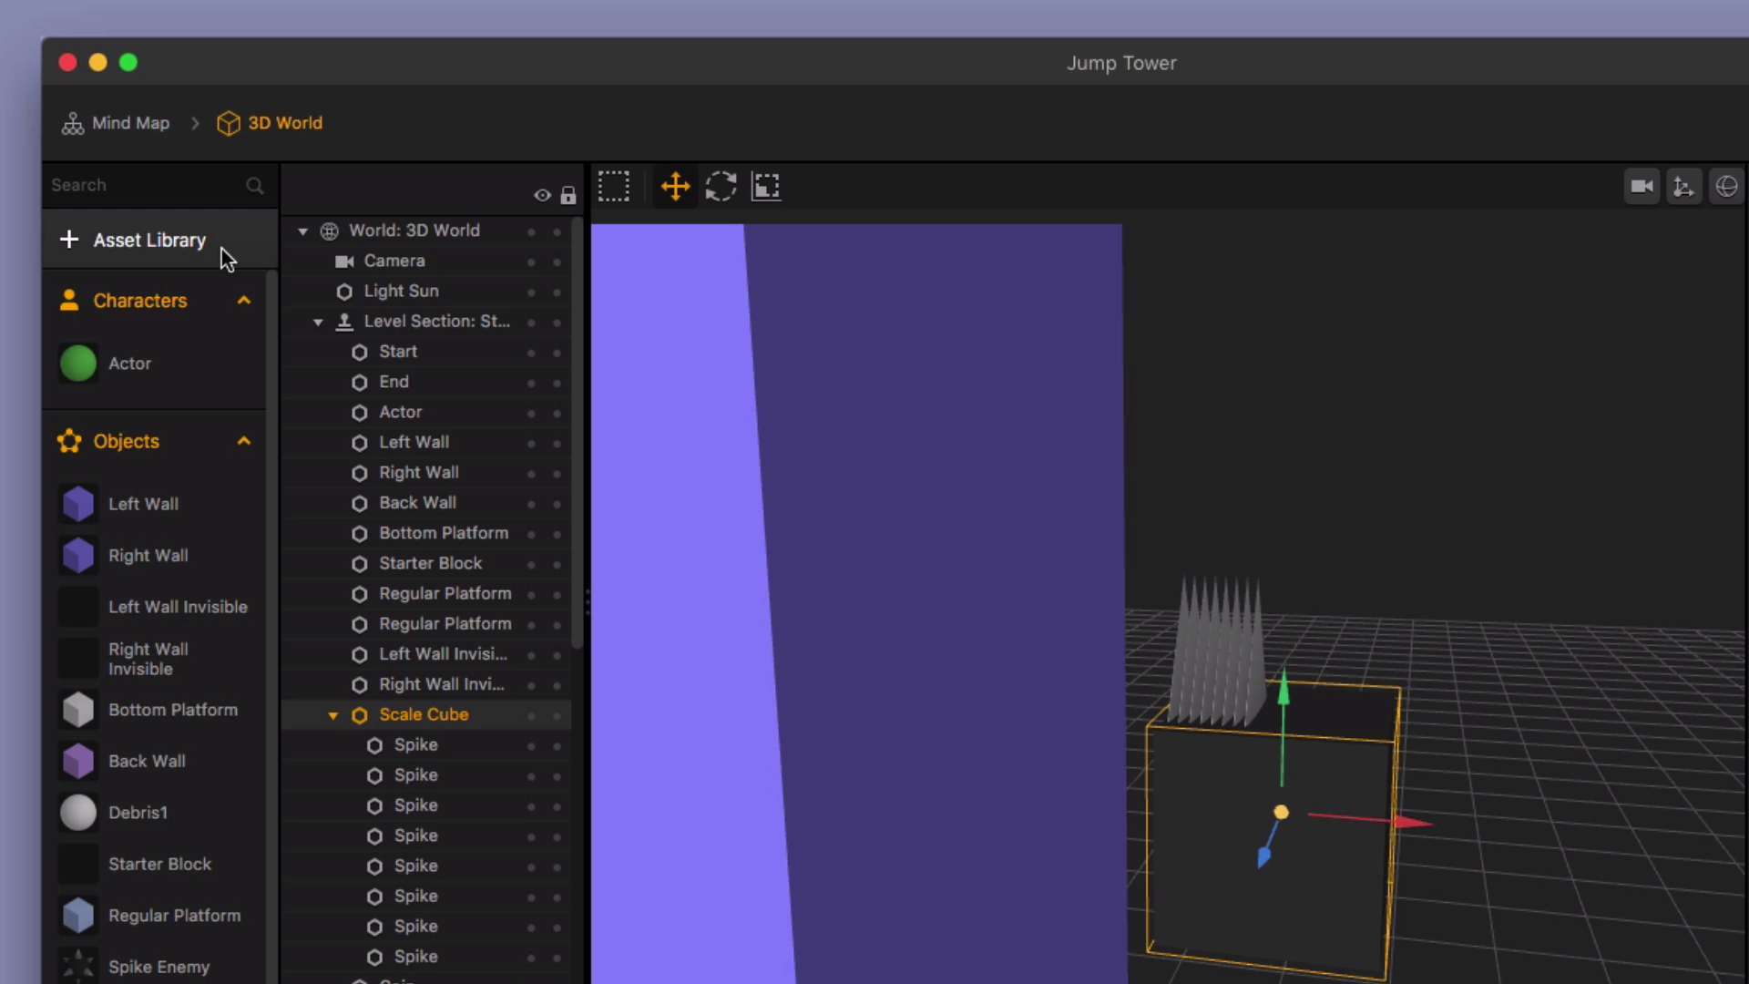
# Open the Asset Library's ready-made assets and select the Scale Cube asset
pyautogui.click(168, 195)
pyautogui.click(571, 192)
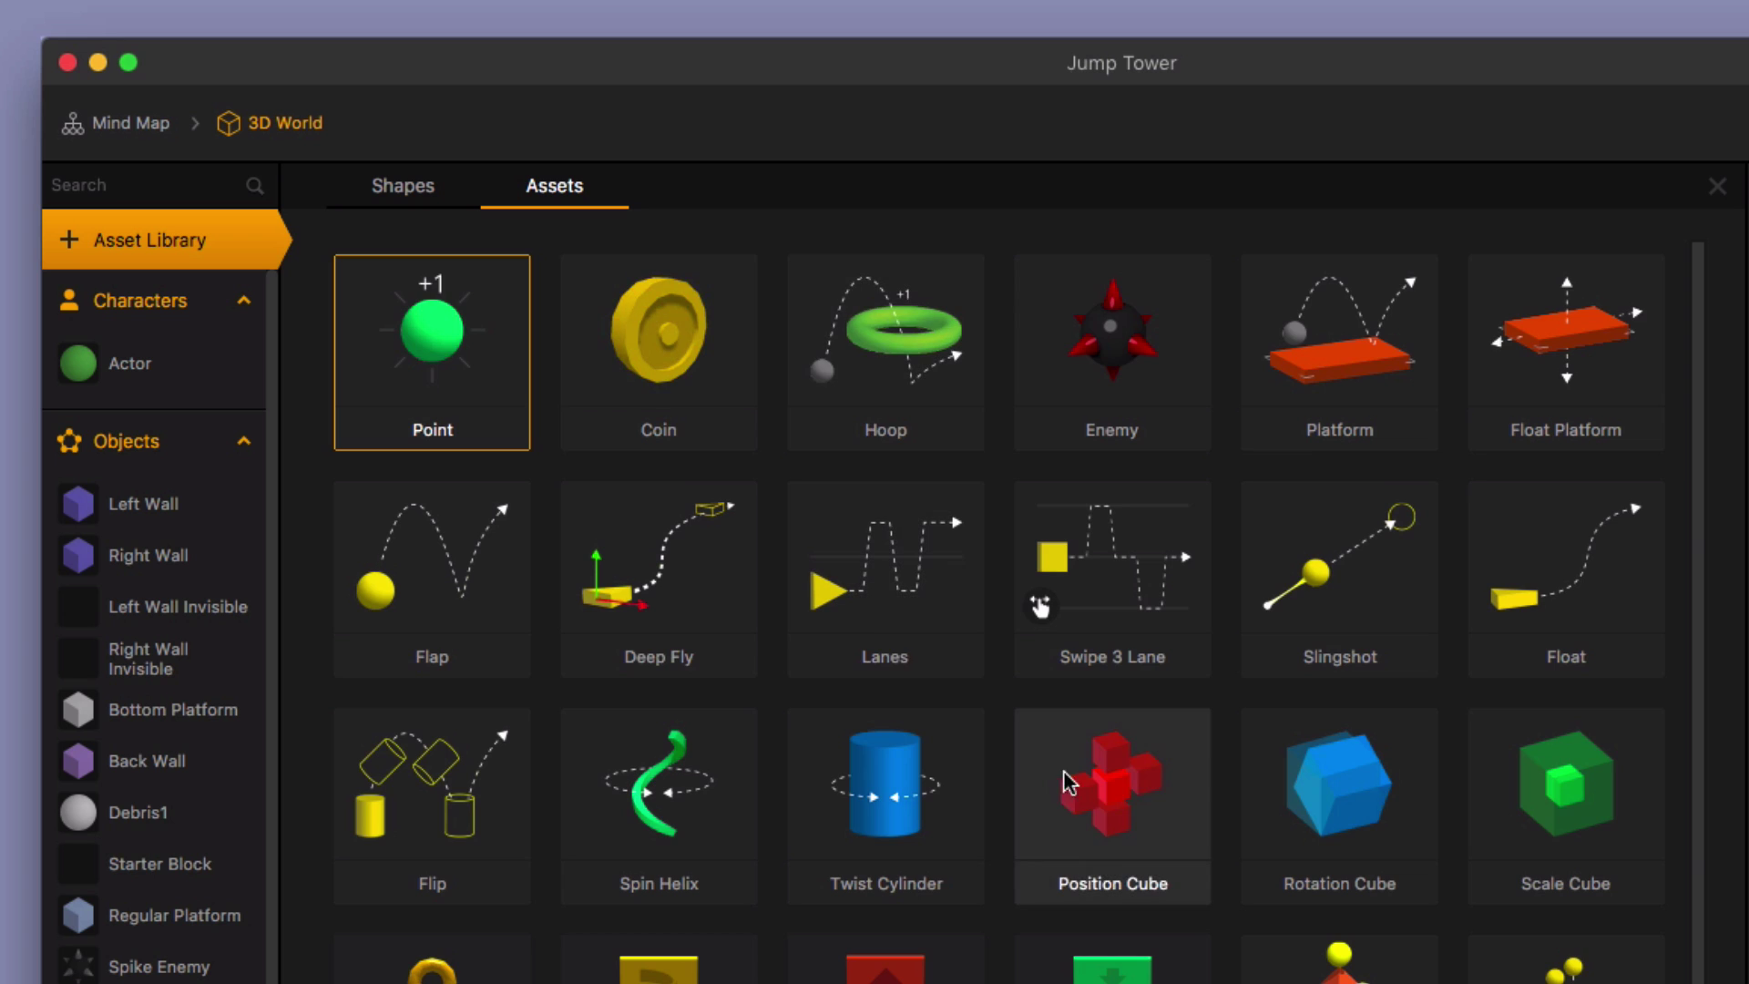
pyautogui.scroll(-4, 1084, 820)
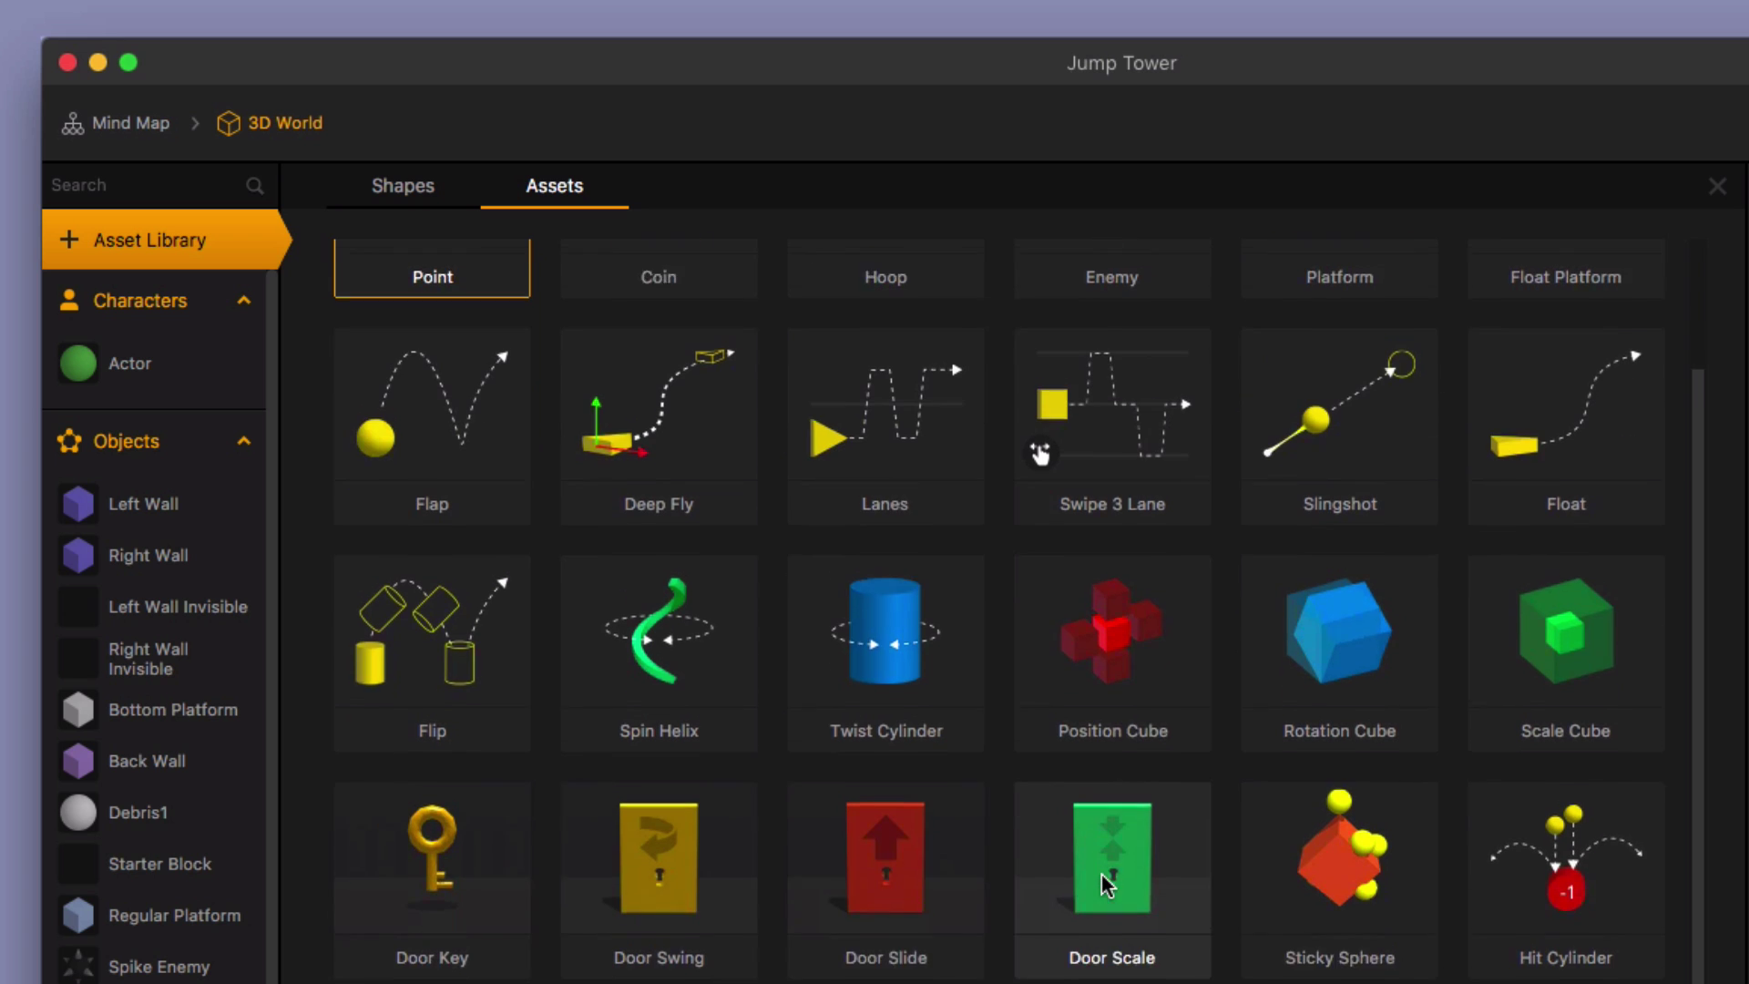
pyautogui.click(1581, 653)
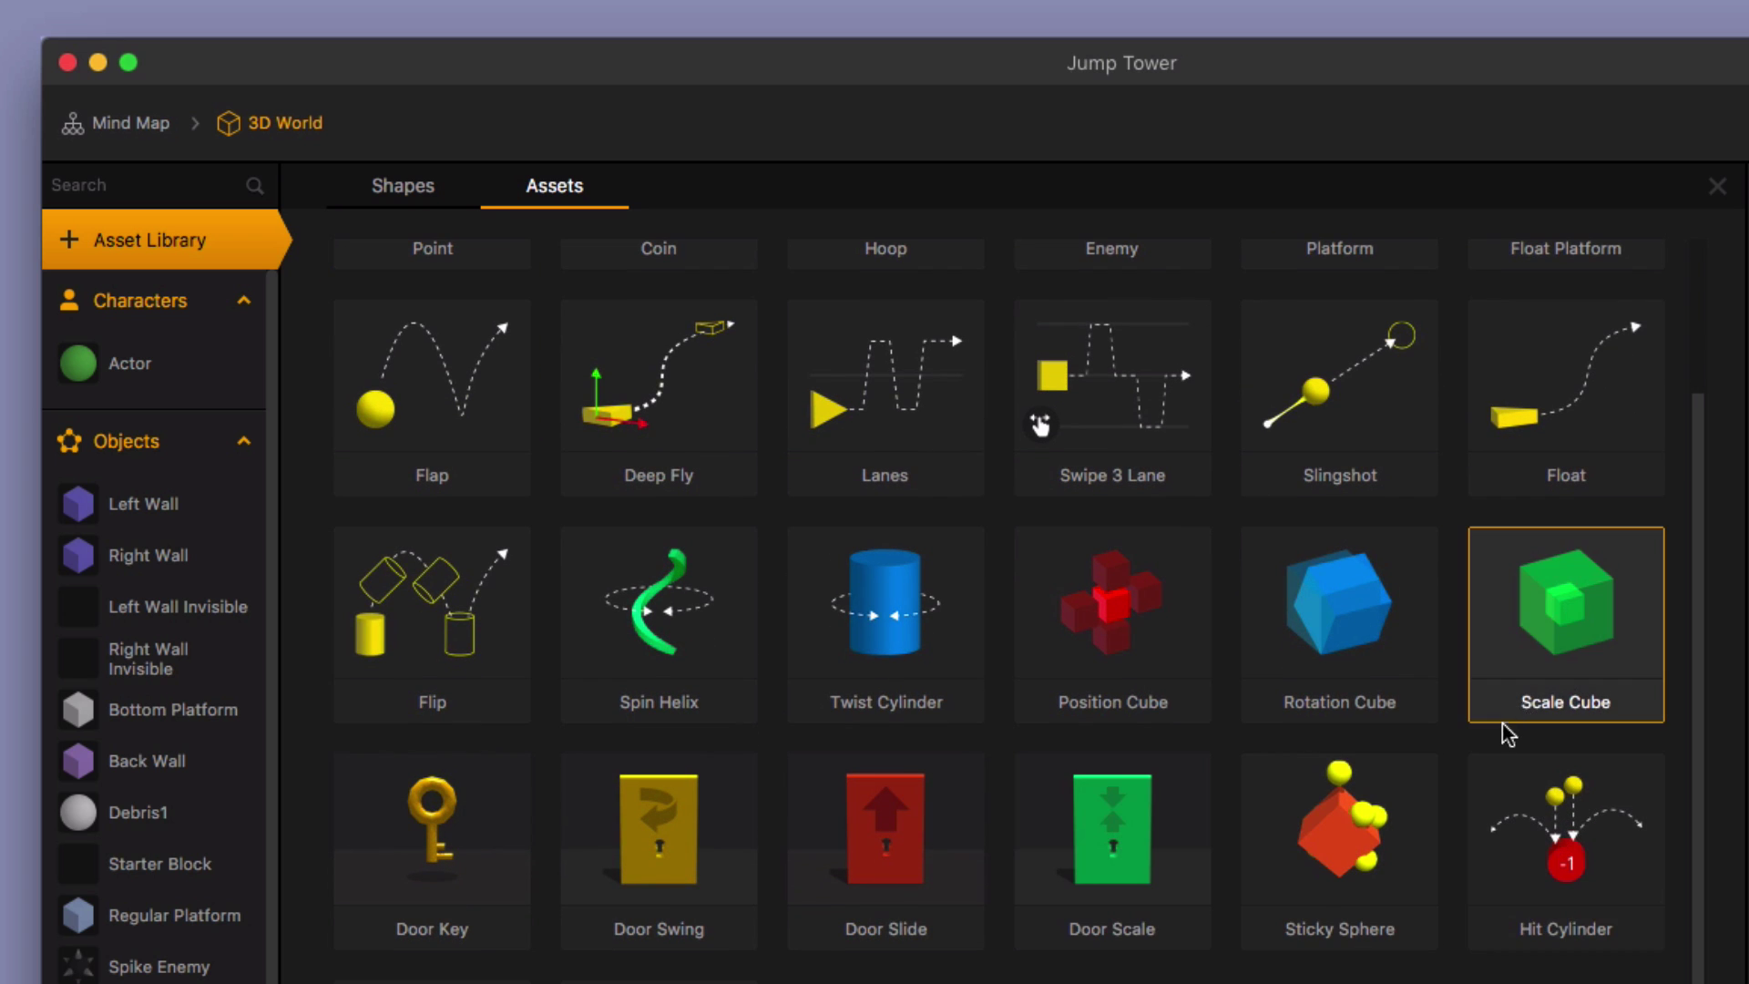
# Leave the Asset Library and select the first five Spike objects nested under the Scale Cube in the scene
pyautogui.scroll(4, 1507, 724)
pyautogui.click(234, 237)
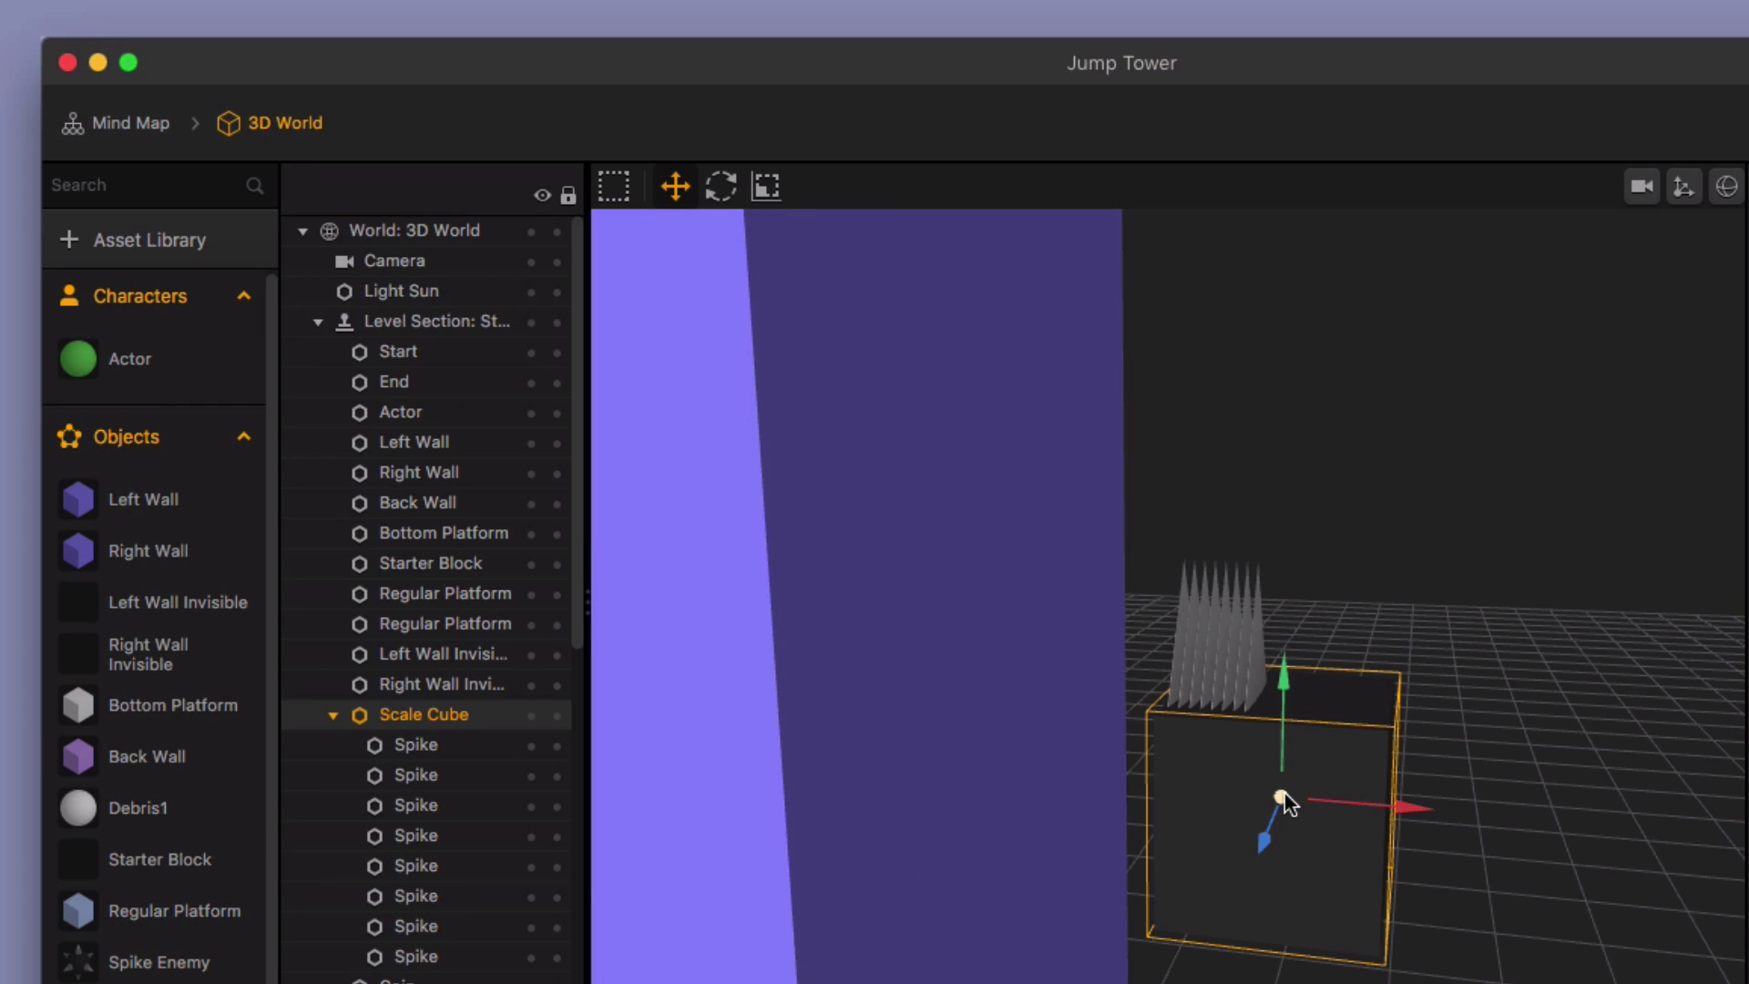
pyautogui.click(428, 745)
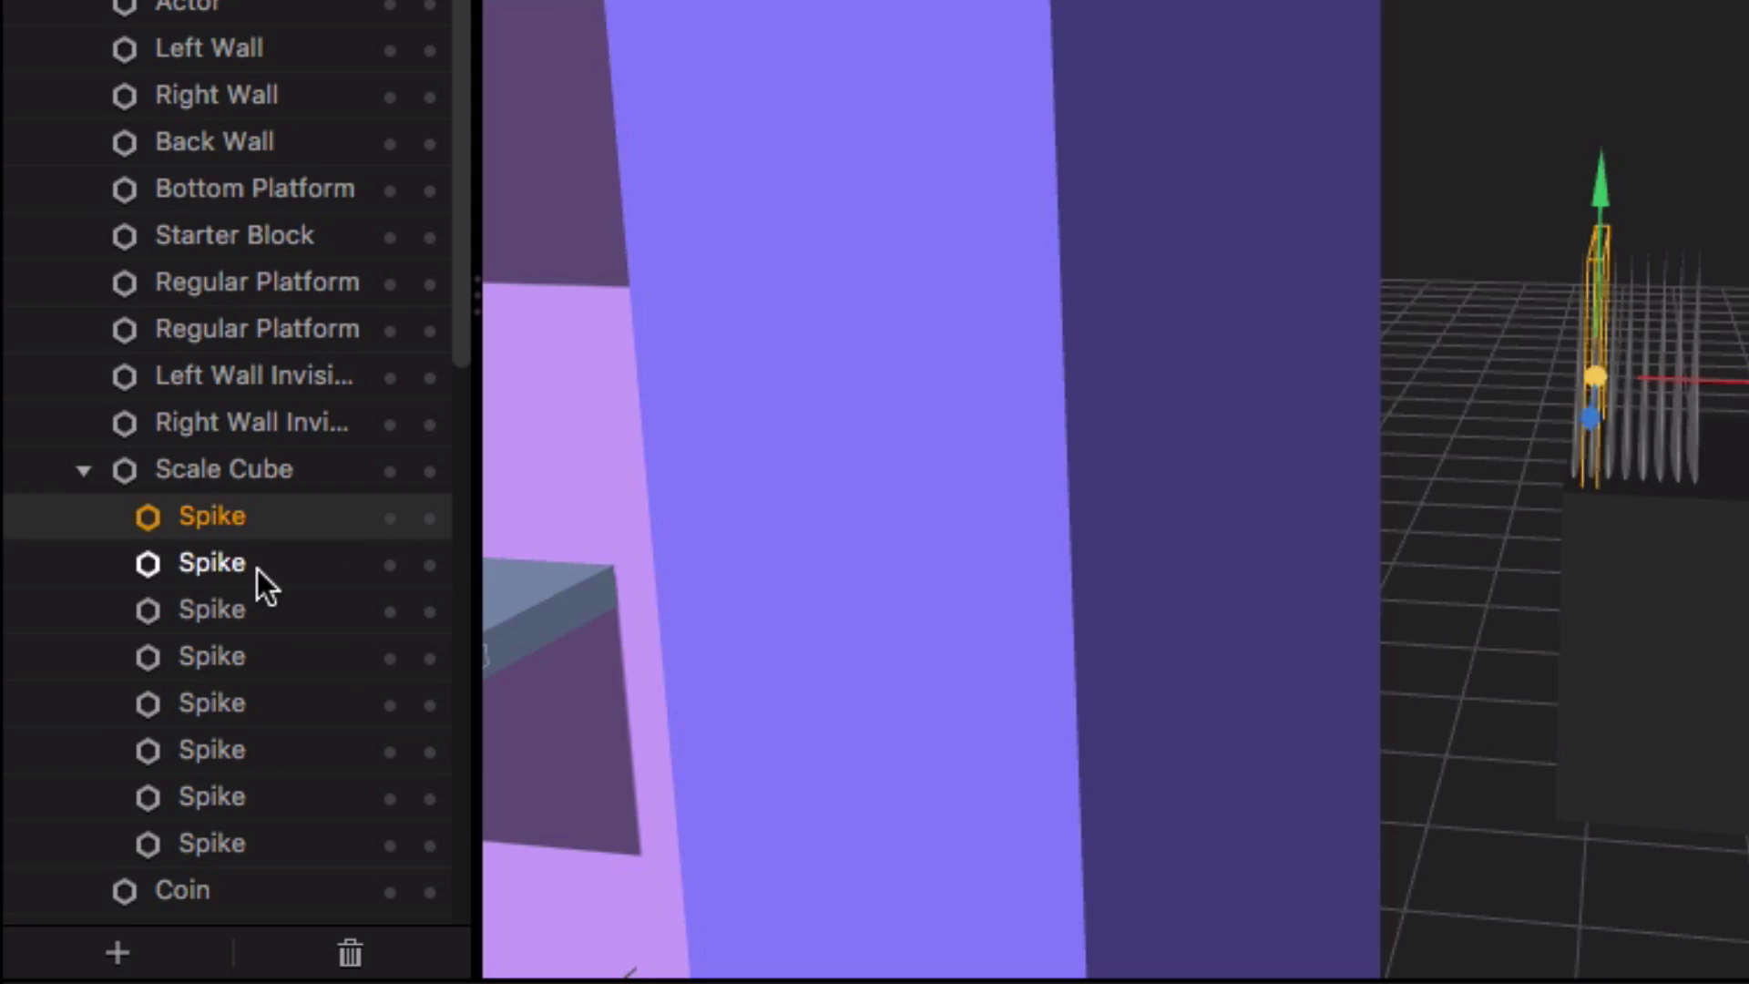
pyautogui.keyDown('shift'); pyautogui.click(445, 778); pyautogui.keyUp('shift')
pyautogui.keyDown('shift'); pyautogui.click(449, 805); pyautogui.keyUp('shift')
pyautogui.keyDown('shift'); pyautogui.click(270, 654); pyautogui.keyUp('shift')
pyautogui.keyDown('shift'); pyautogui.click(397, 700); pyautogui.keyUp('shift')
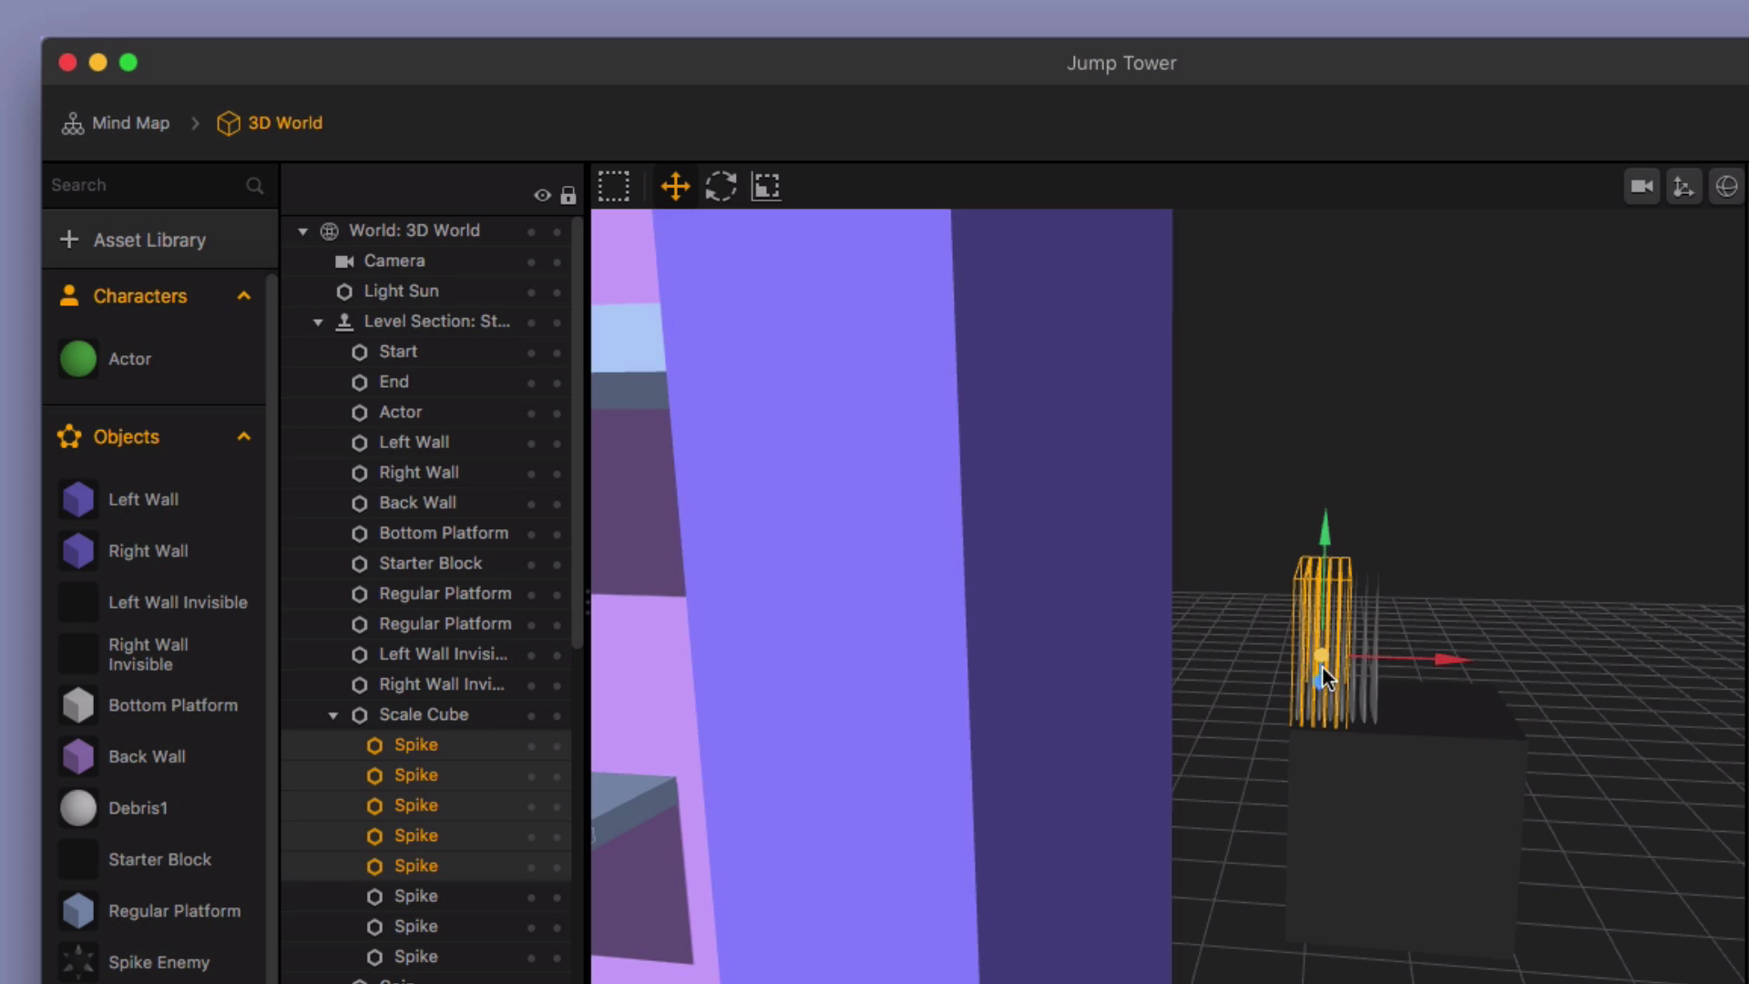
# Examine the row of spikes on the Scale Cube from several angles and compare it with the cubes outside the opposite wall
pyautogui.moveTo(1321, 665); pyautogui.dragTo(1298, 765, button='right')
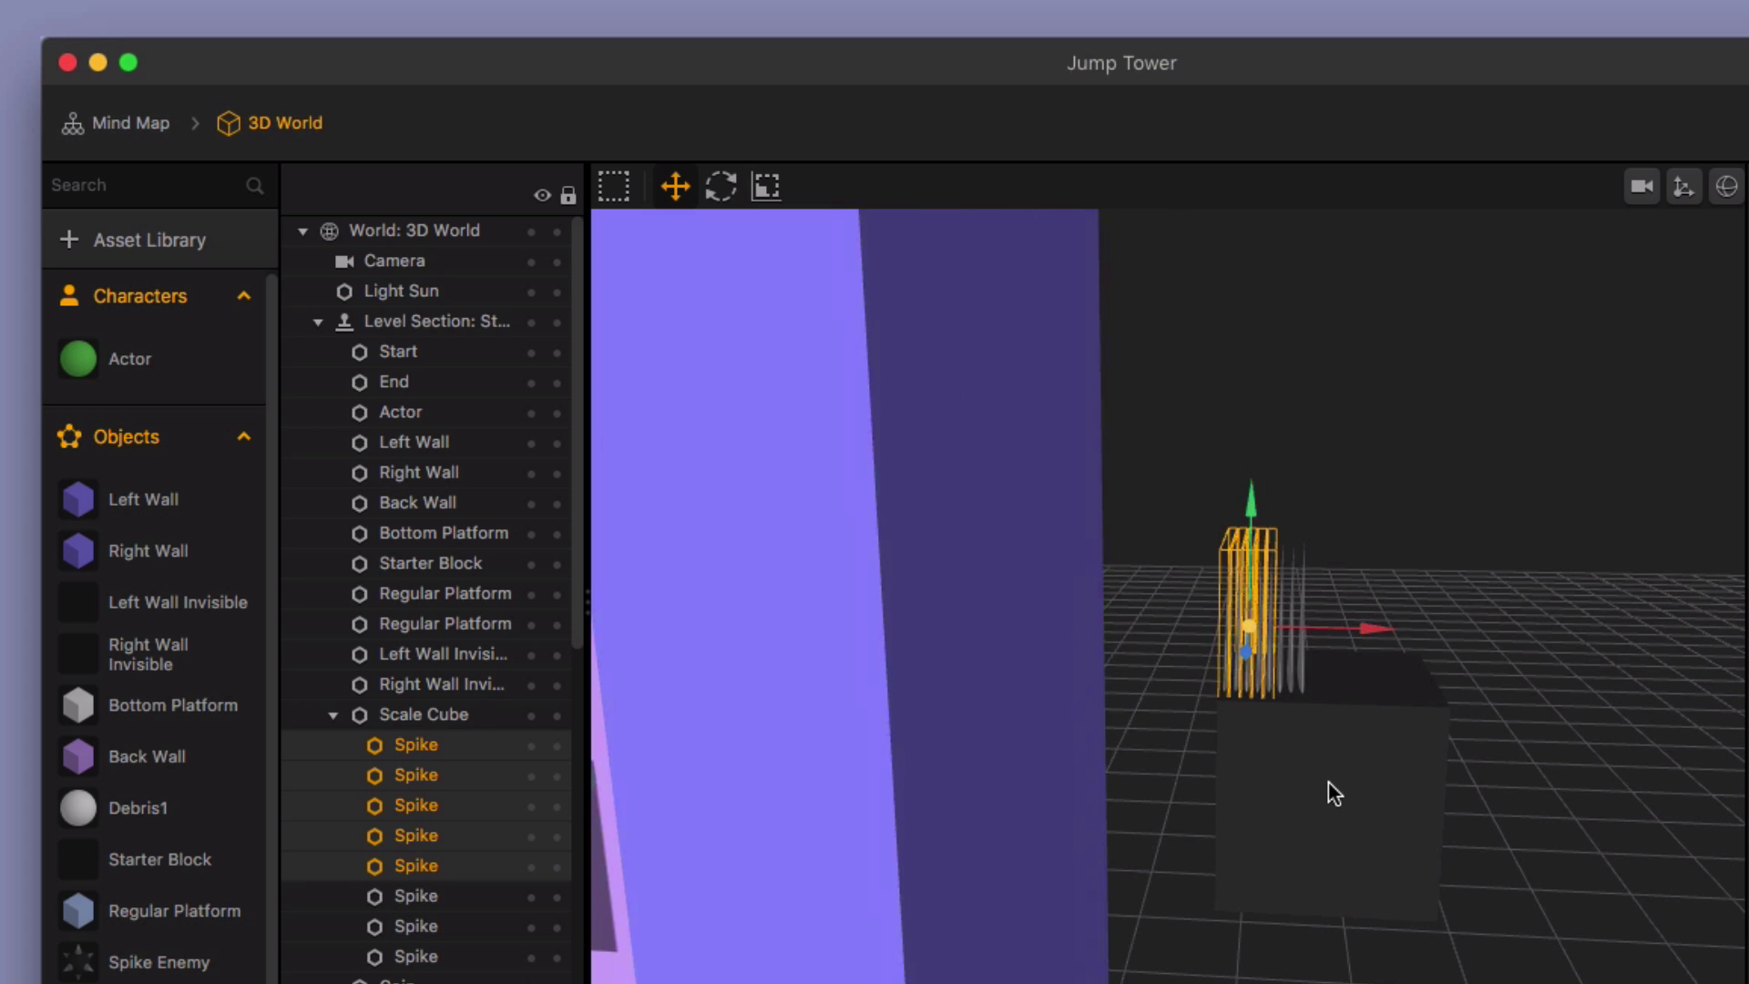
pyautogui.moveTo(1292, 676); pyautogui.dragTo(1296, 676, button='right')
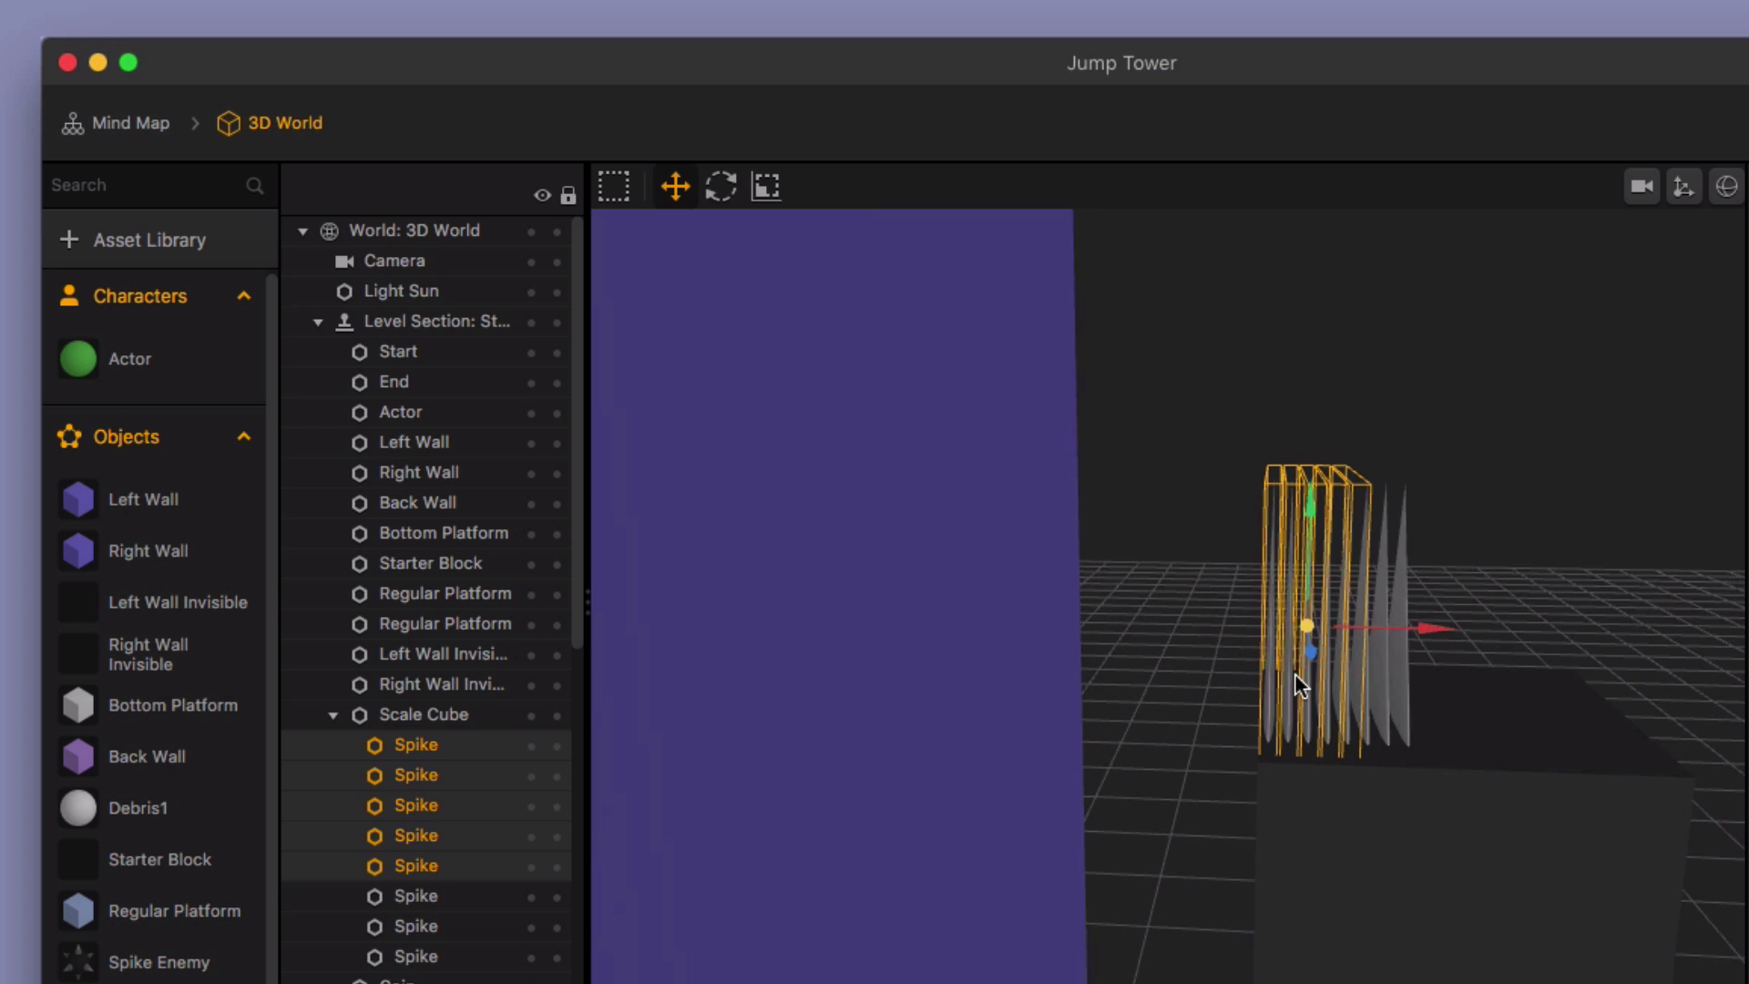
pyautogui.scroll(5, 1330, 719)
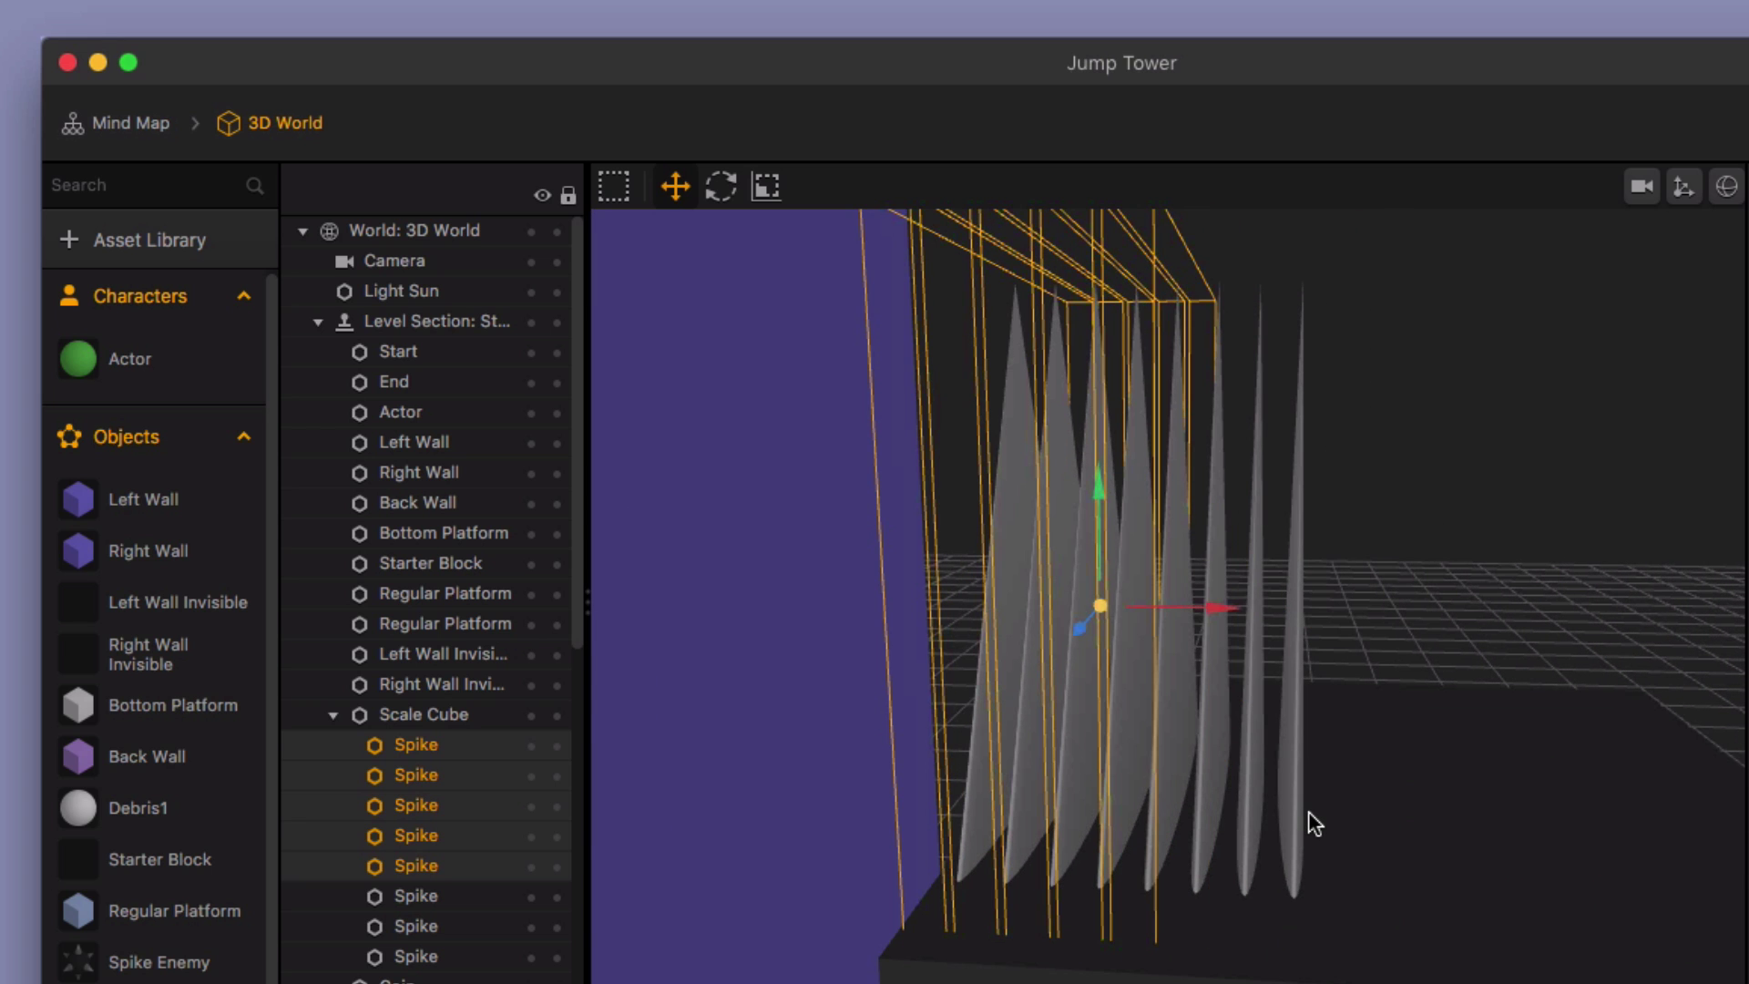
pyautogui.scroll(-5, 1312, 822)
pyautogui.moveTo(1249, 839); pyautogui.dragTo(1254, 849, button='right')
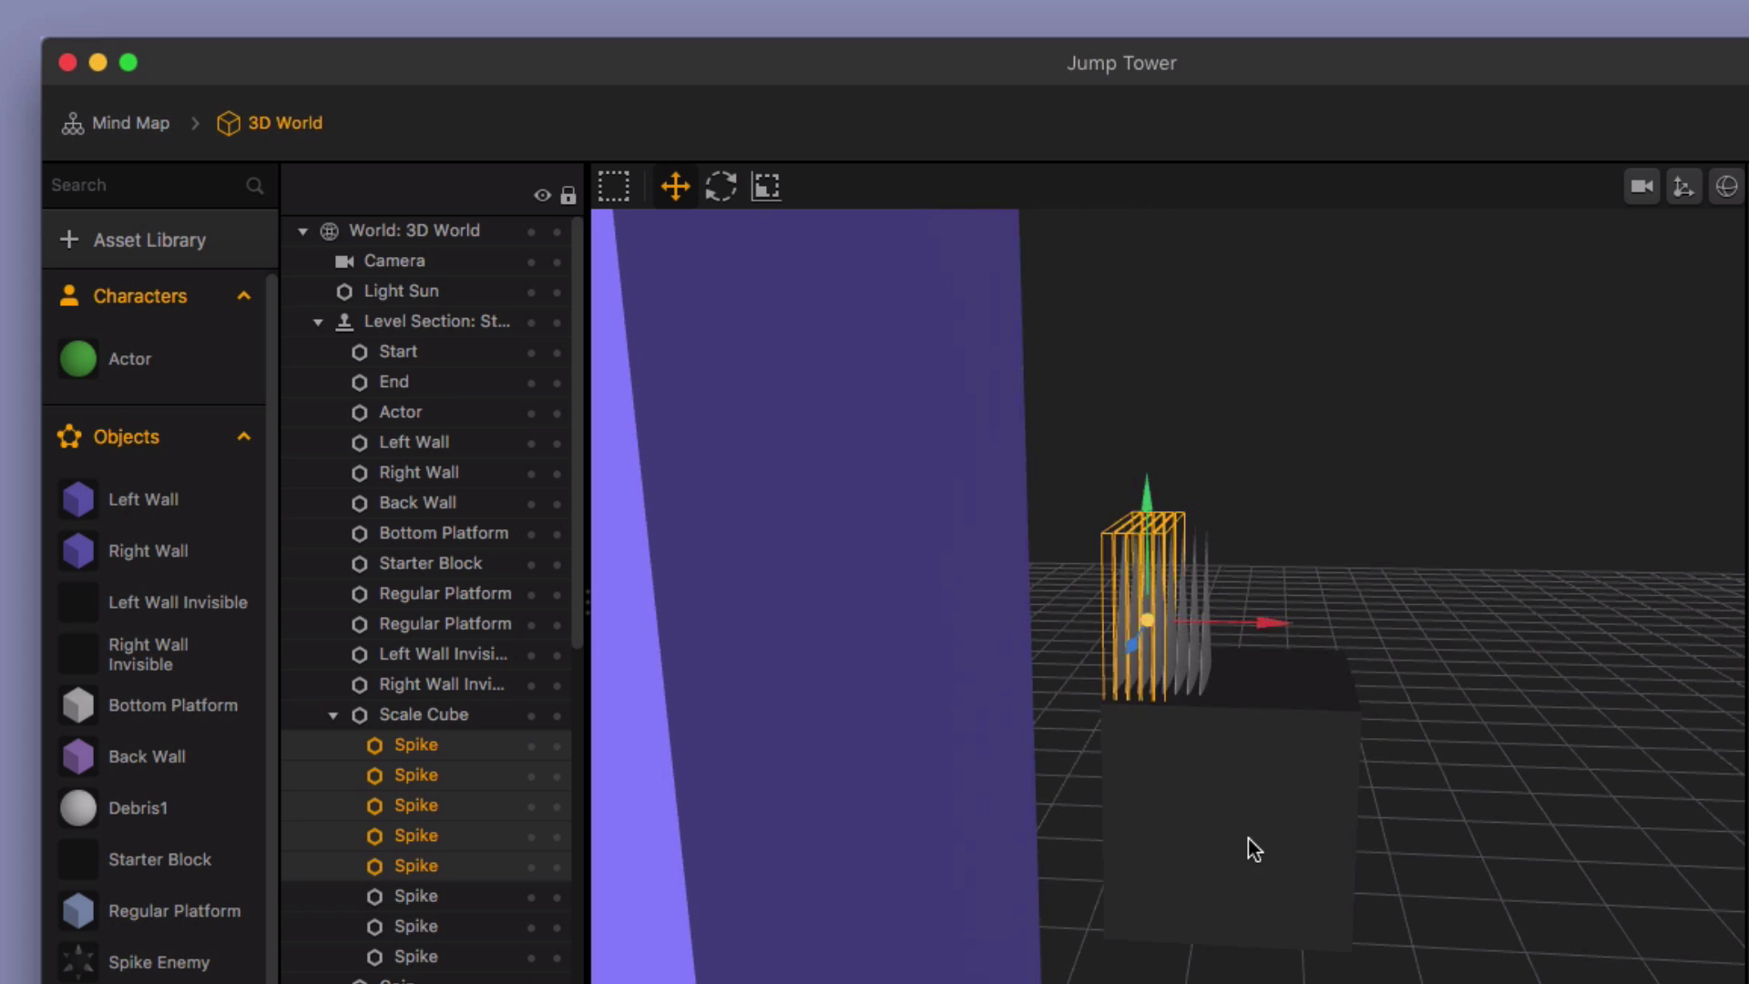
pyautogui.scroll(5, 1255, 637)
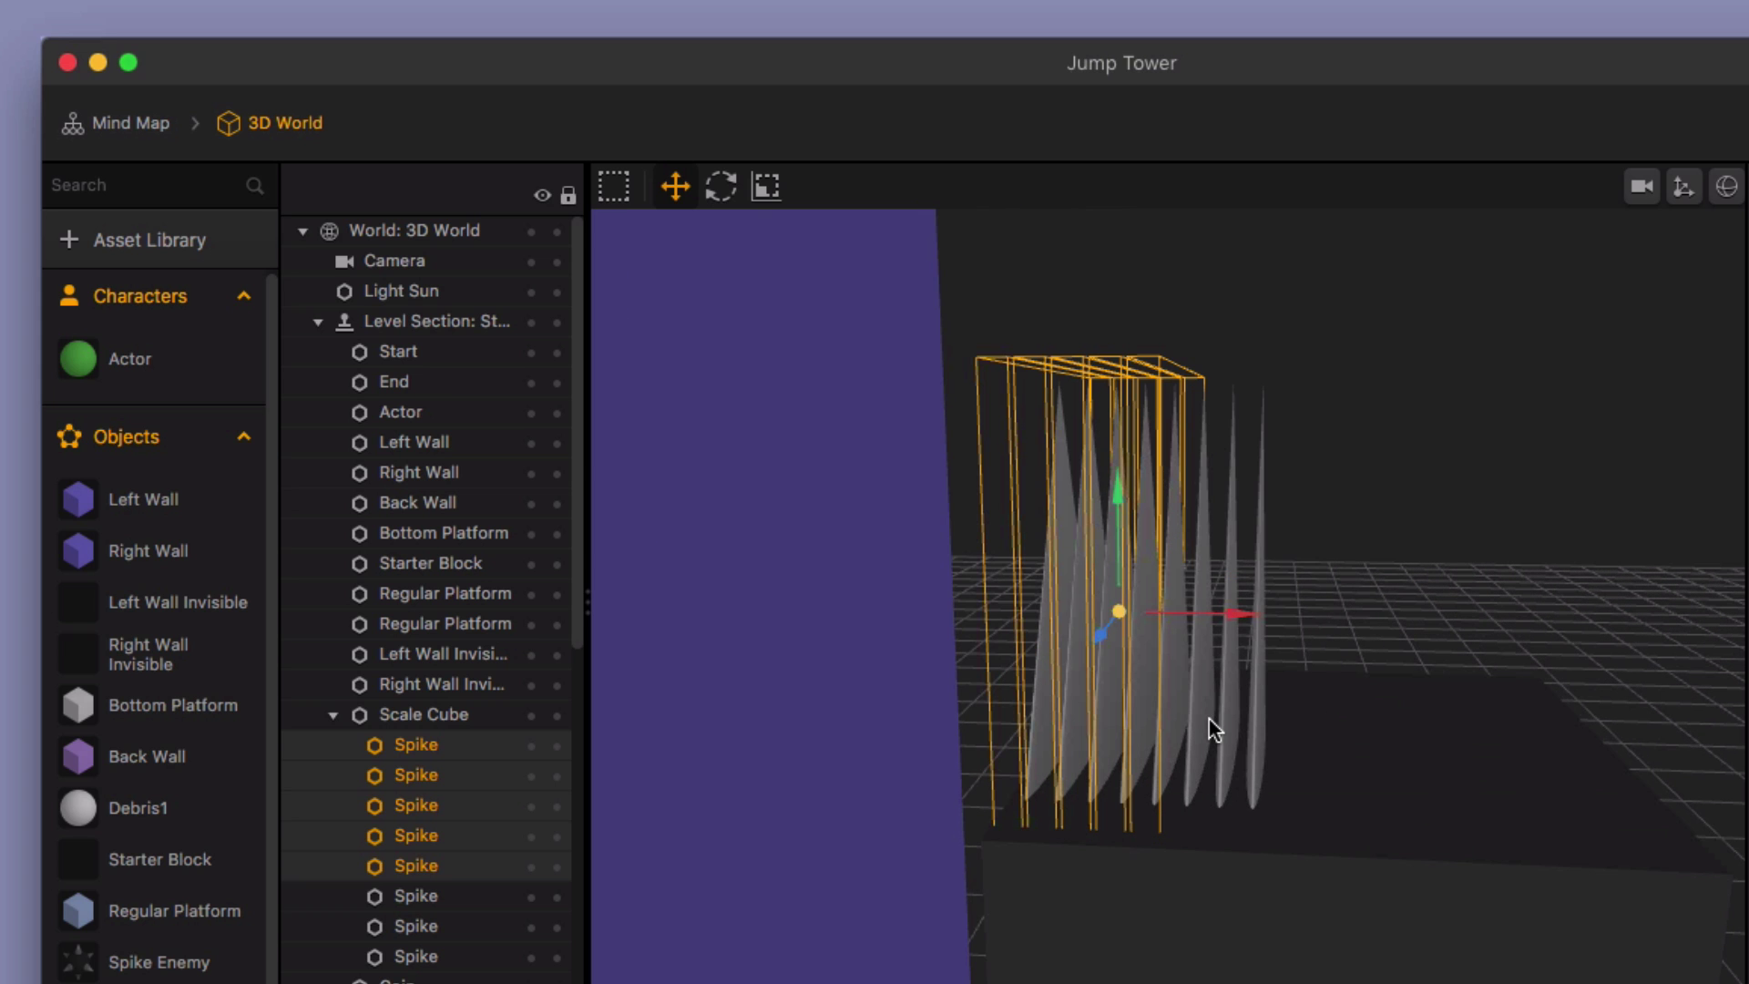
pyautogui.scroll(-5, 1209, 717)
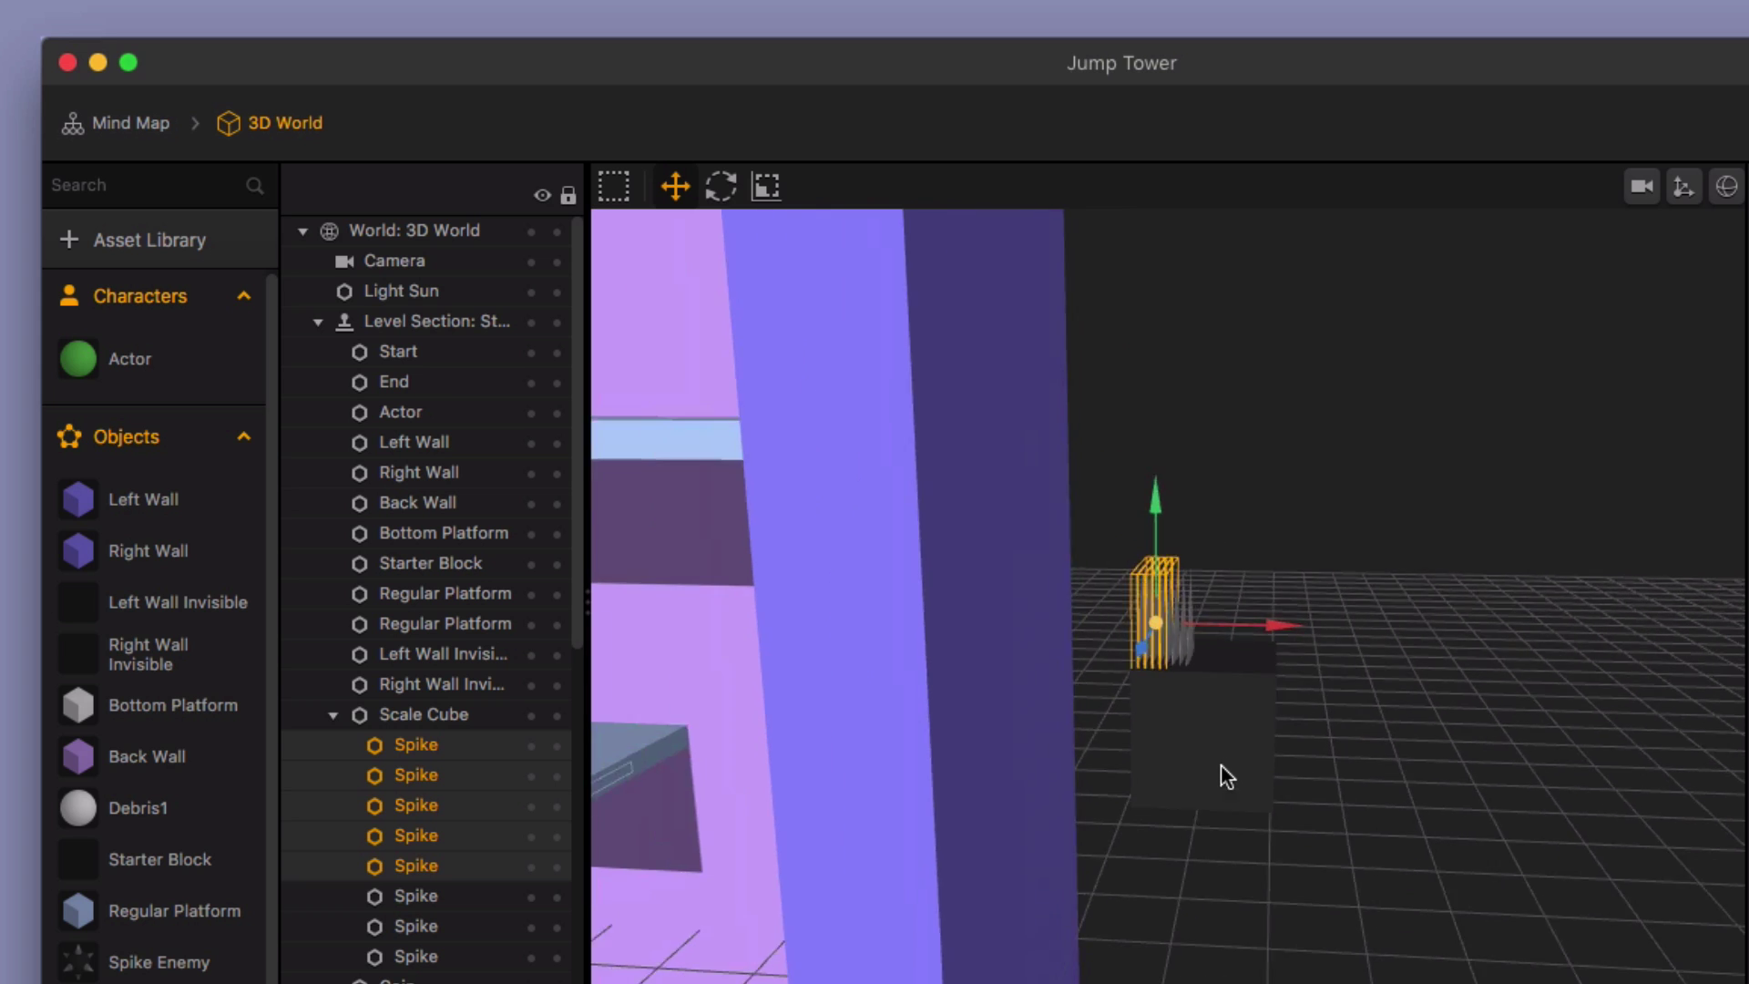
pyautogui.moveTo(1221, 768); pyautogui.dragTo(1139, 743, button='right')
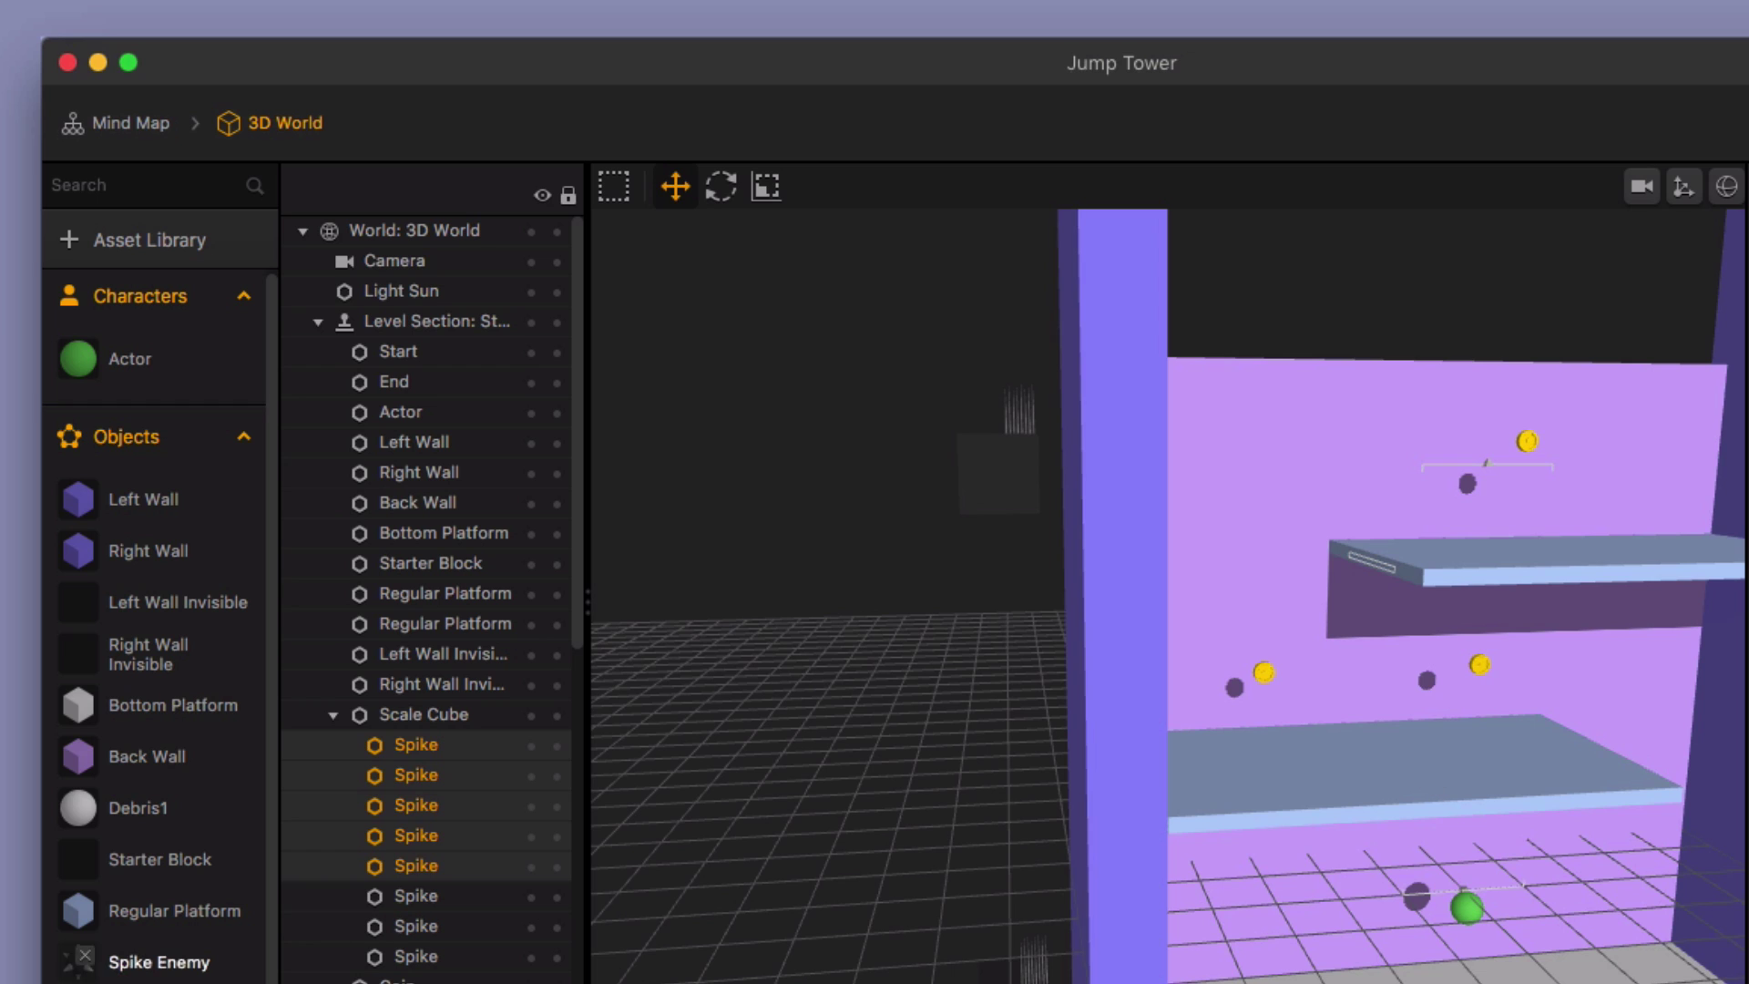
# Open the Scale Cube's node graph and inspect its Wake Up and Scale Animation nodes
pyautogui.doubleClick(423, 714)
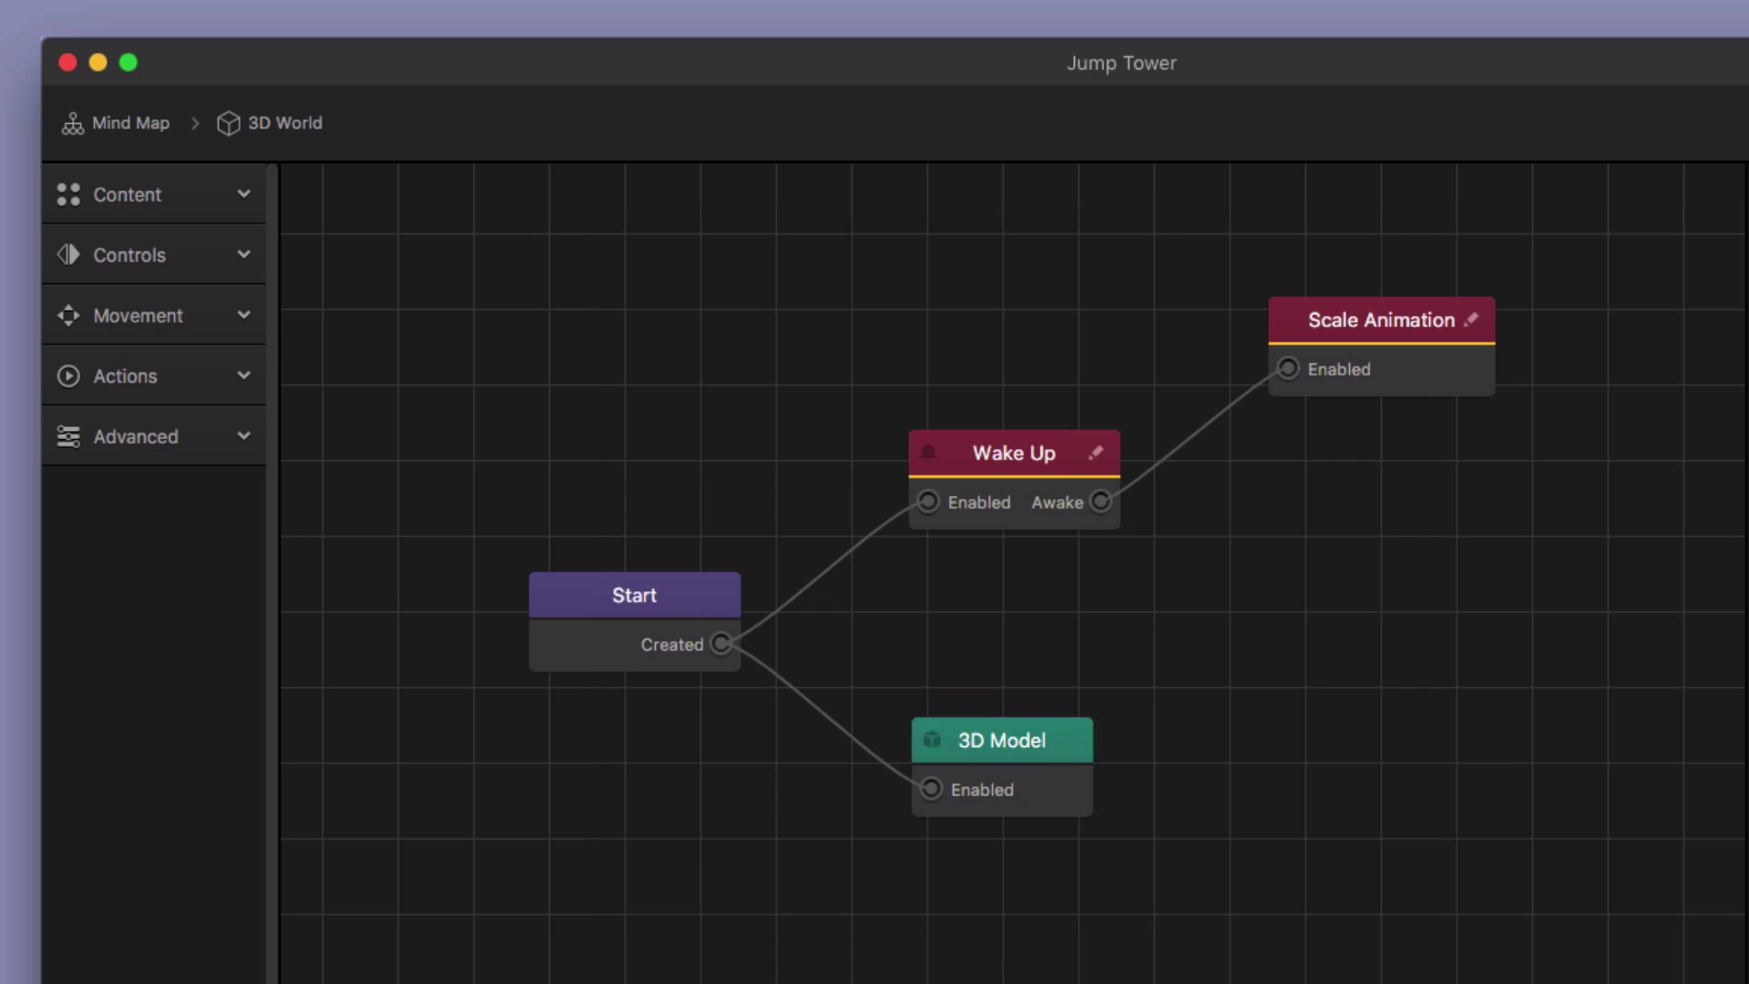
pyautogui.click(1048, 459)
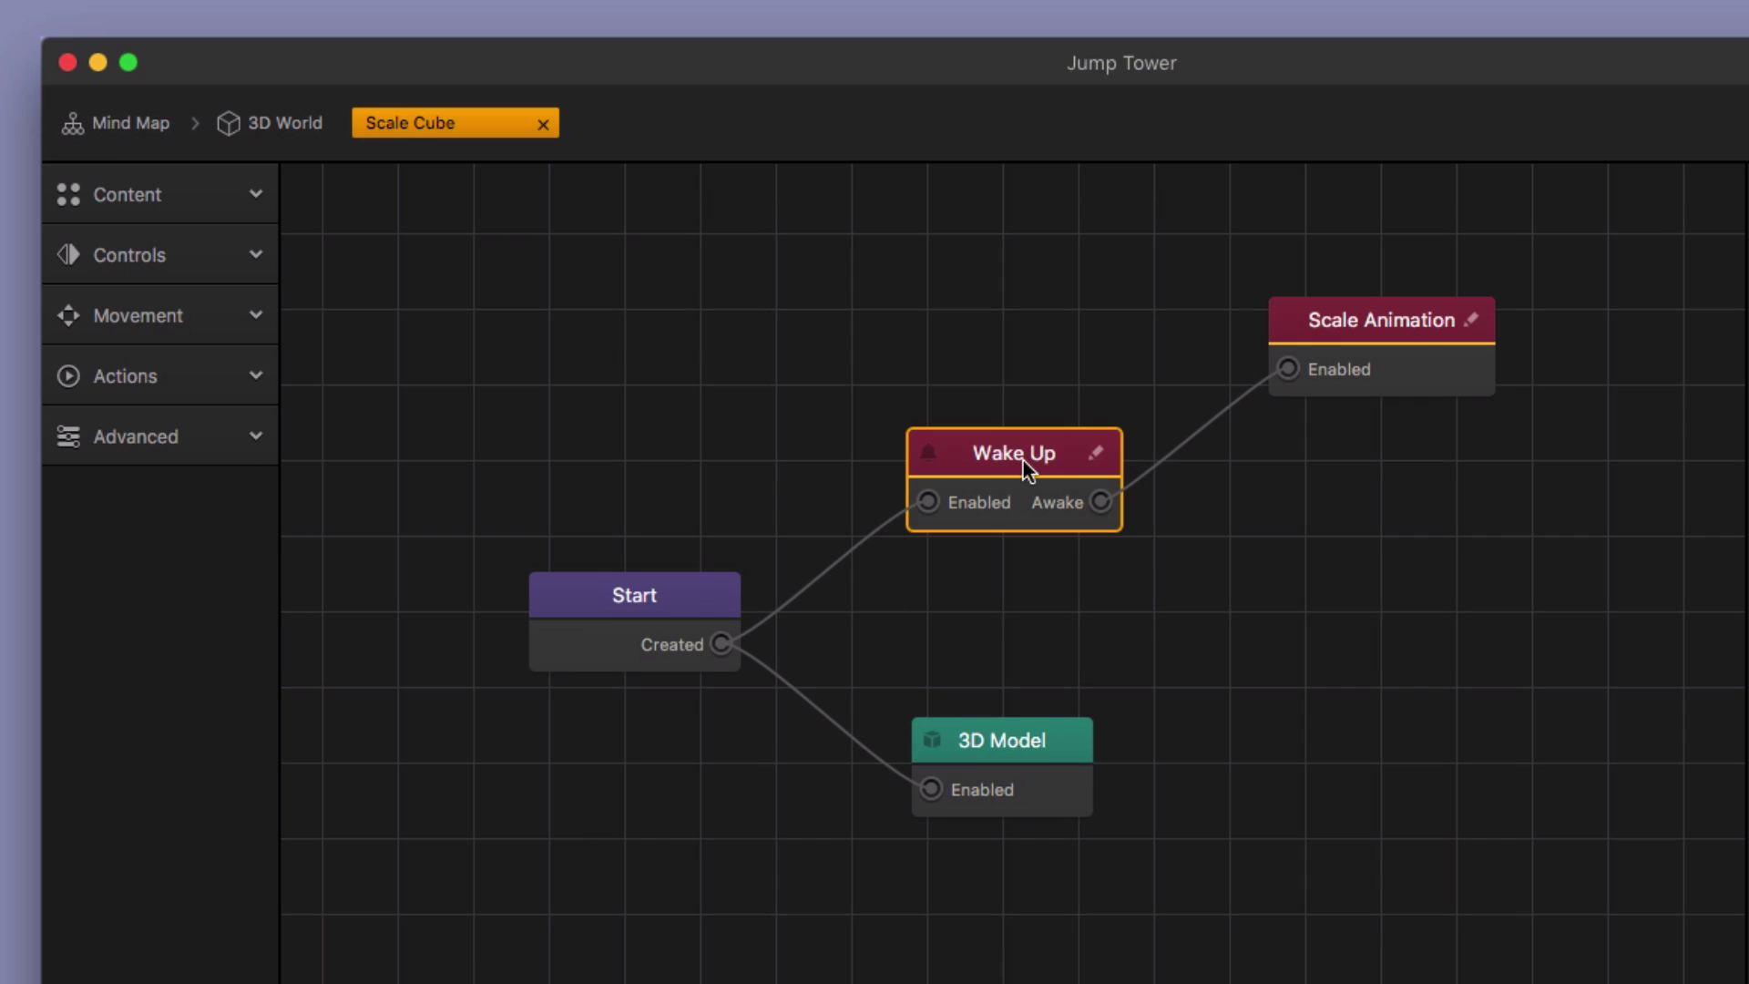
pyautogui.click(1344, 335)
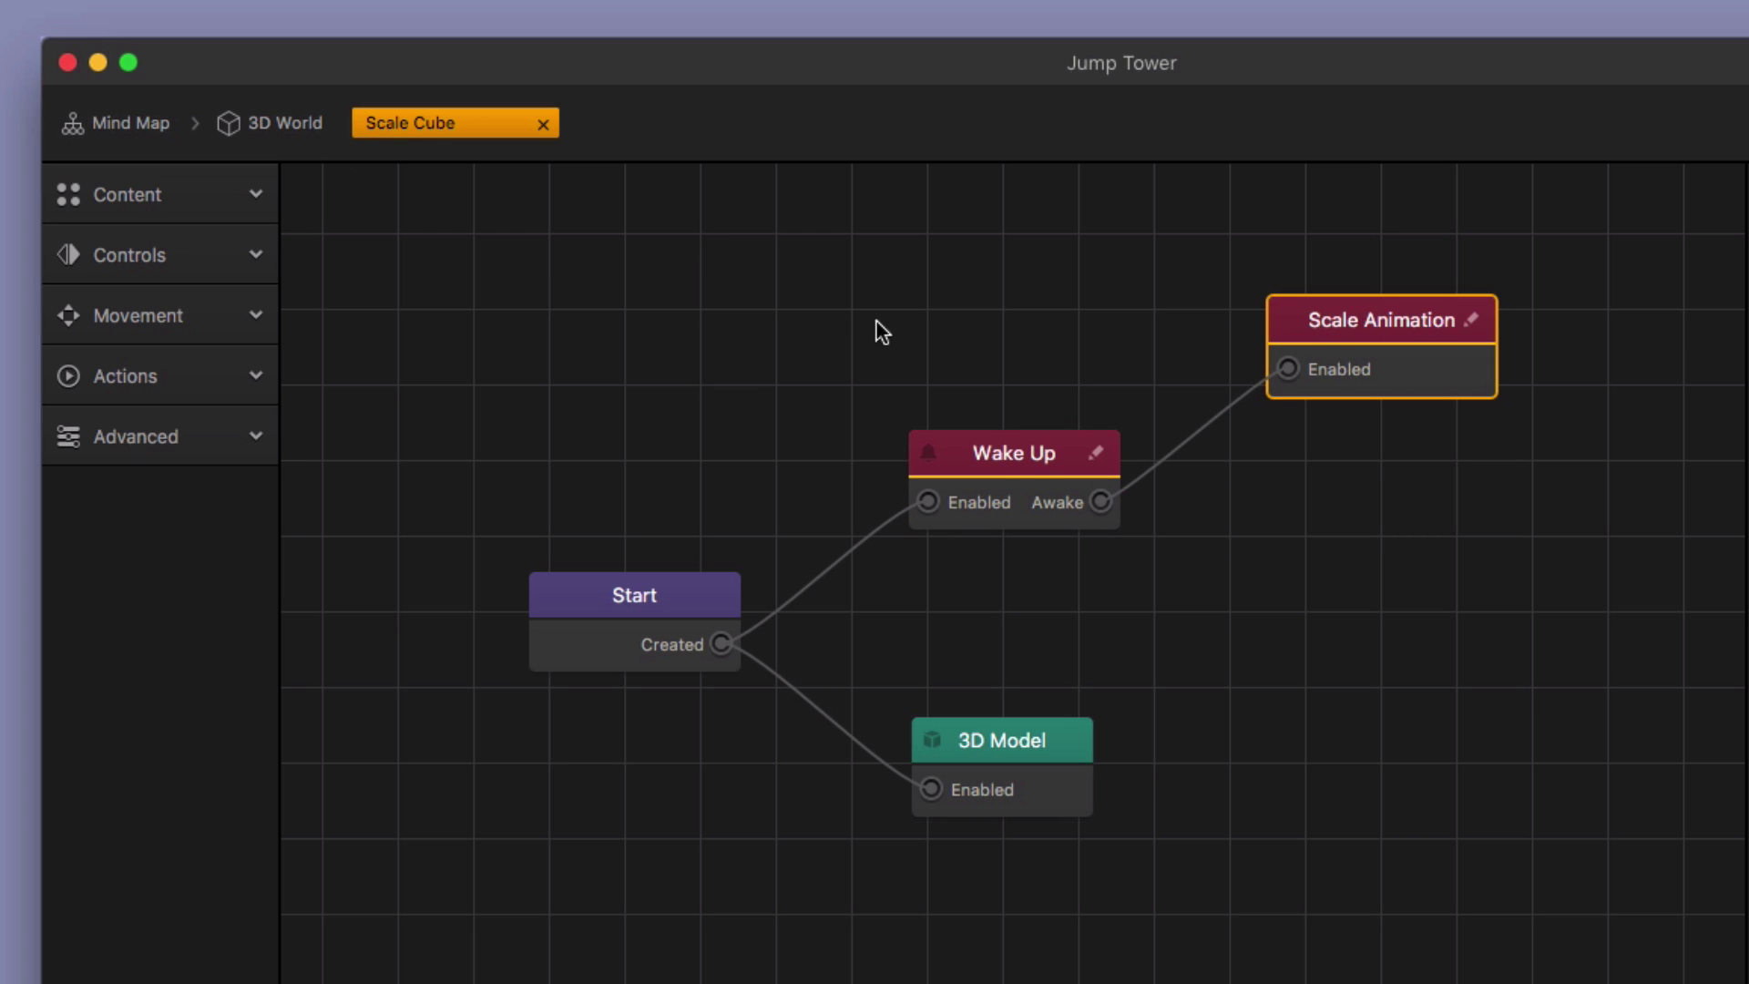
pyautogui.click(1033, 473)
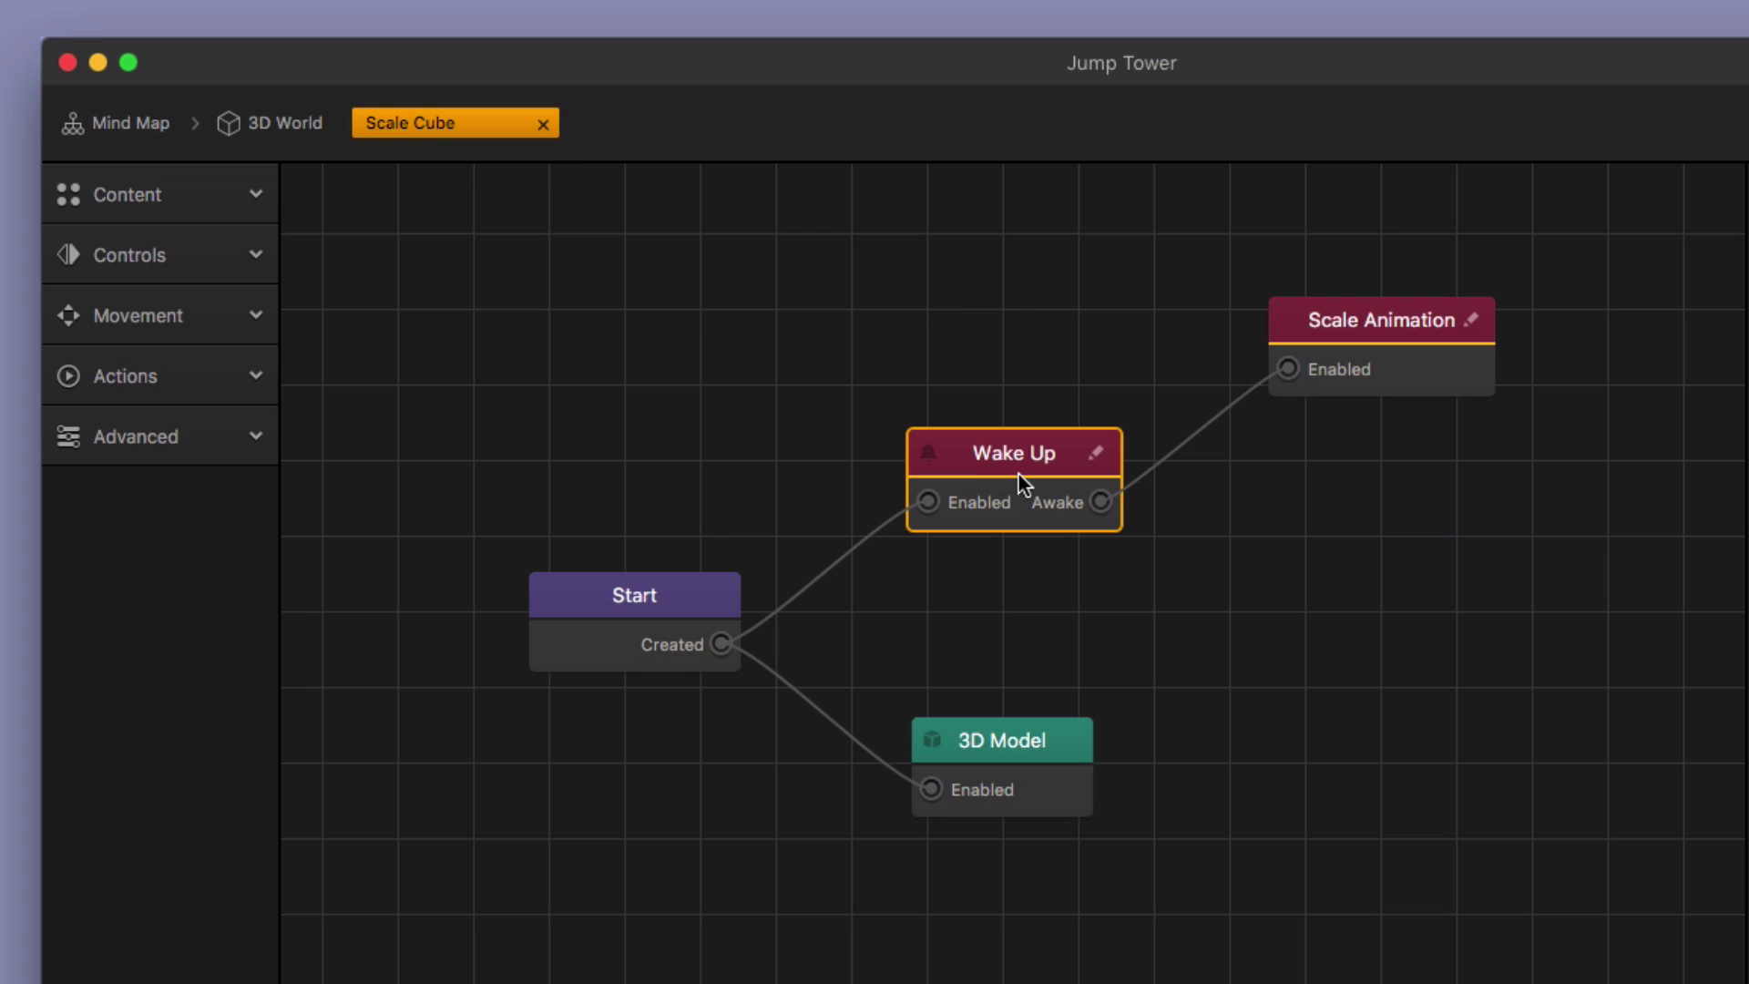
# Return to the 3D World and select the upper Scale Cube outside the left wall to view its End Scale and Distance
pyautogui.click(303, 128)
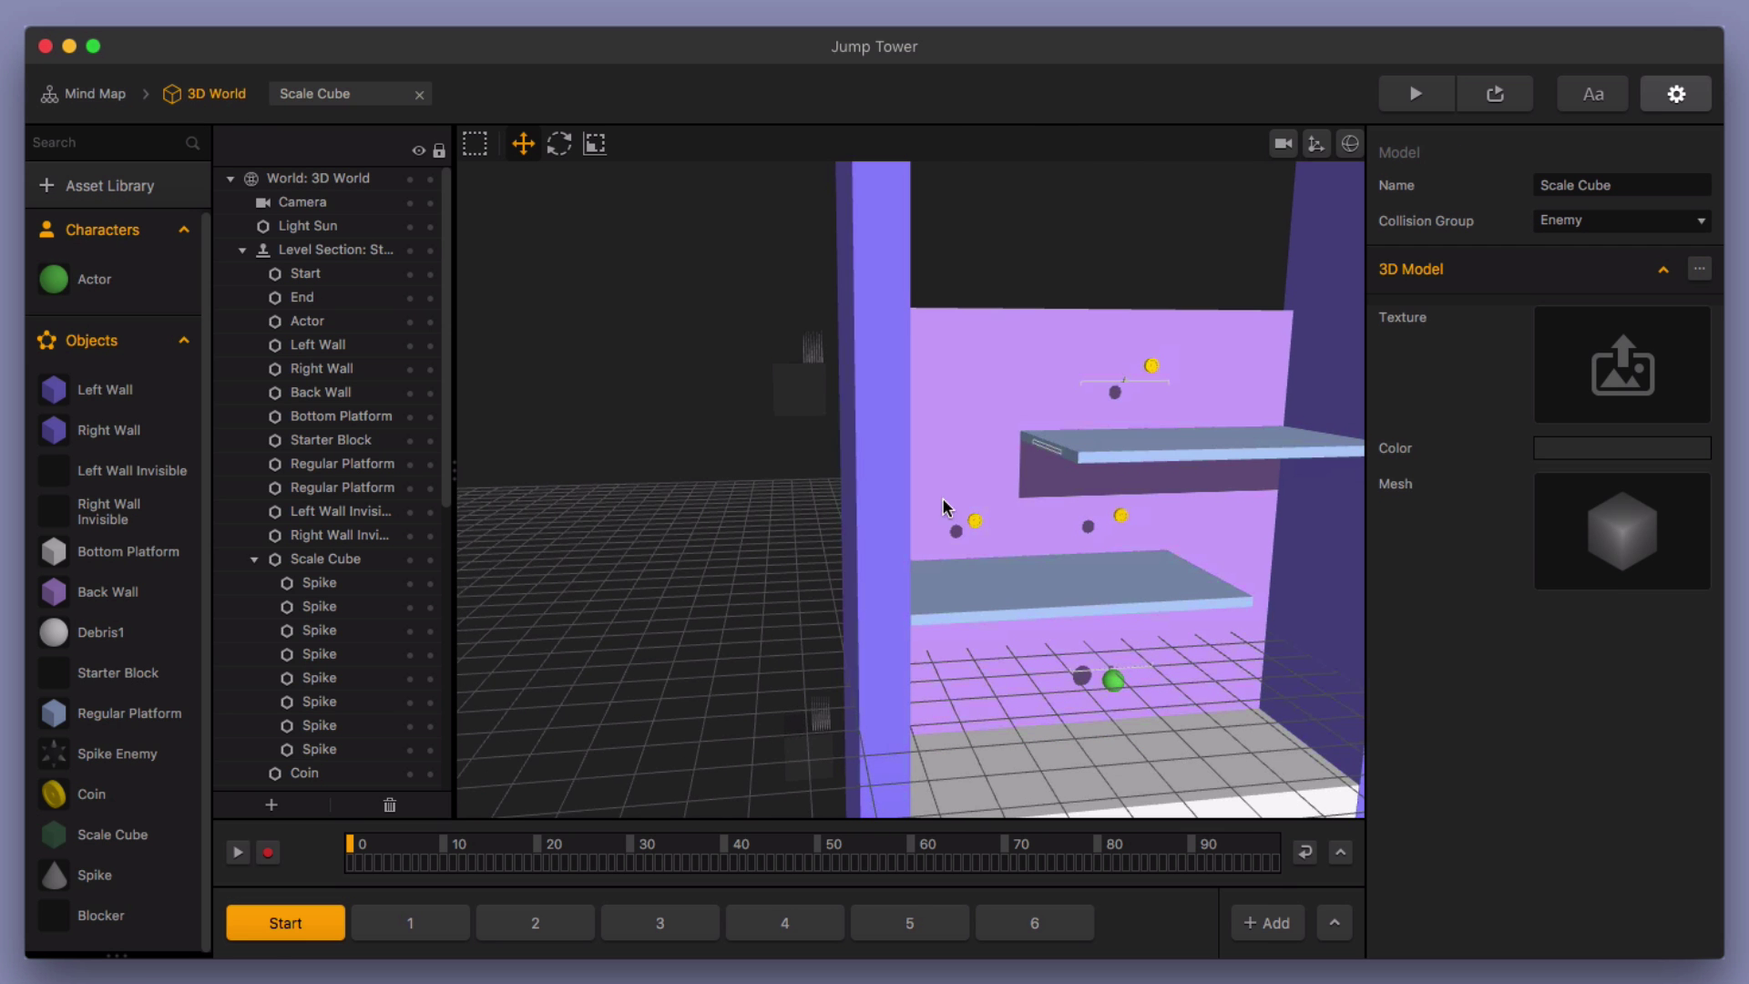
pyautogui.click(799, 389)
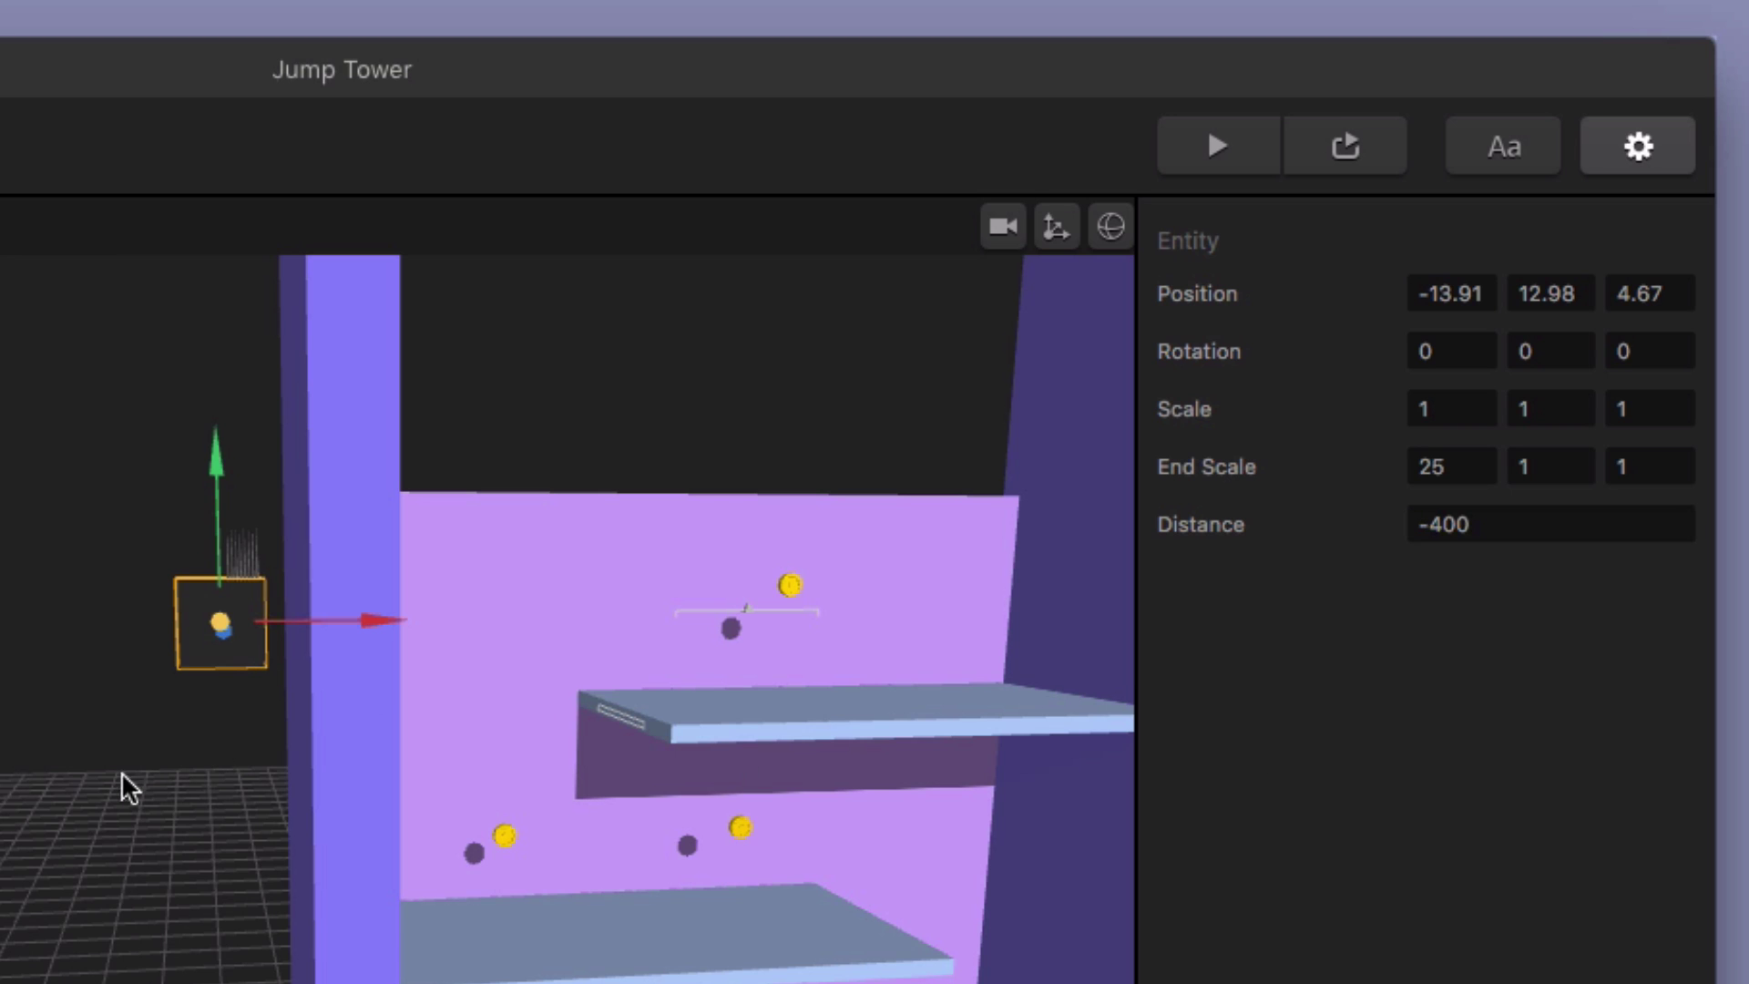
pyautogui.scroll(1, 169, 797)
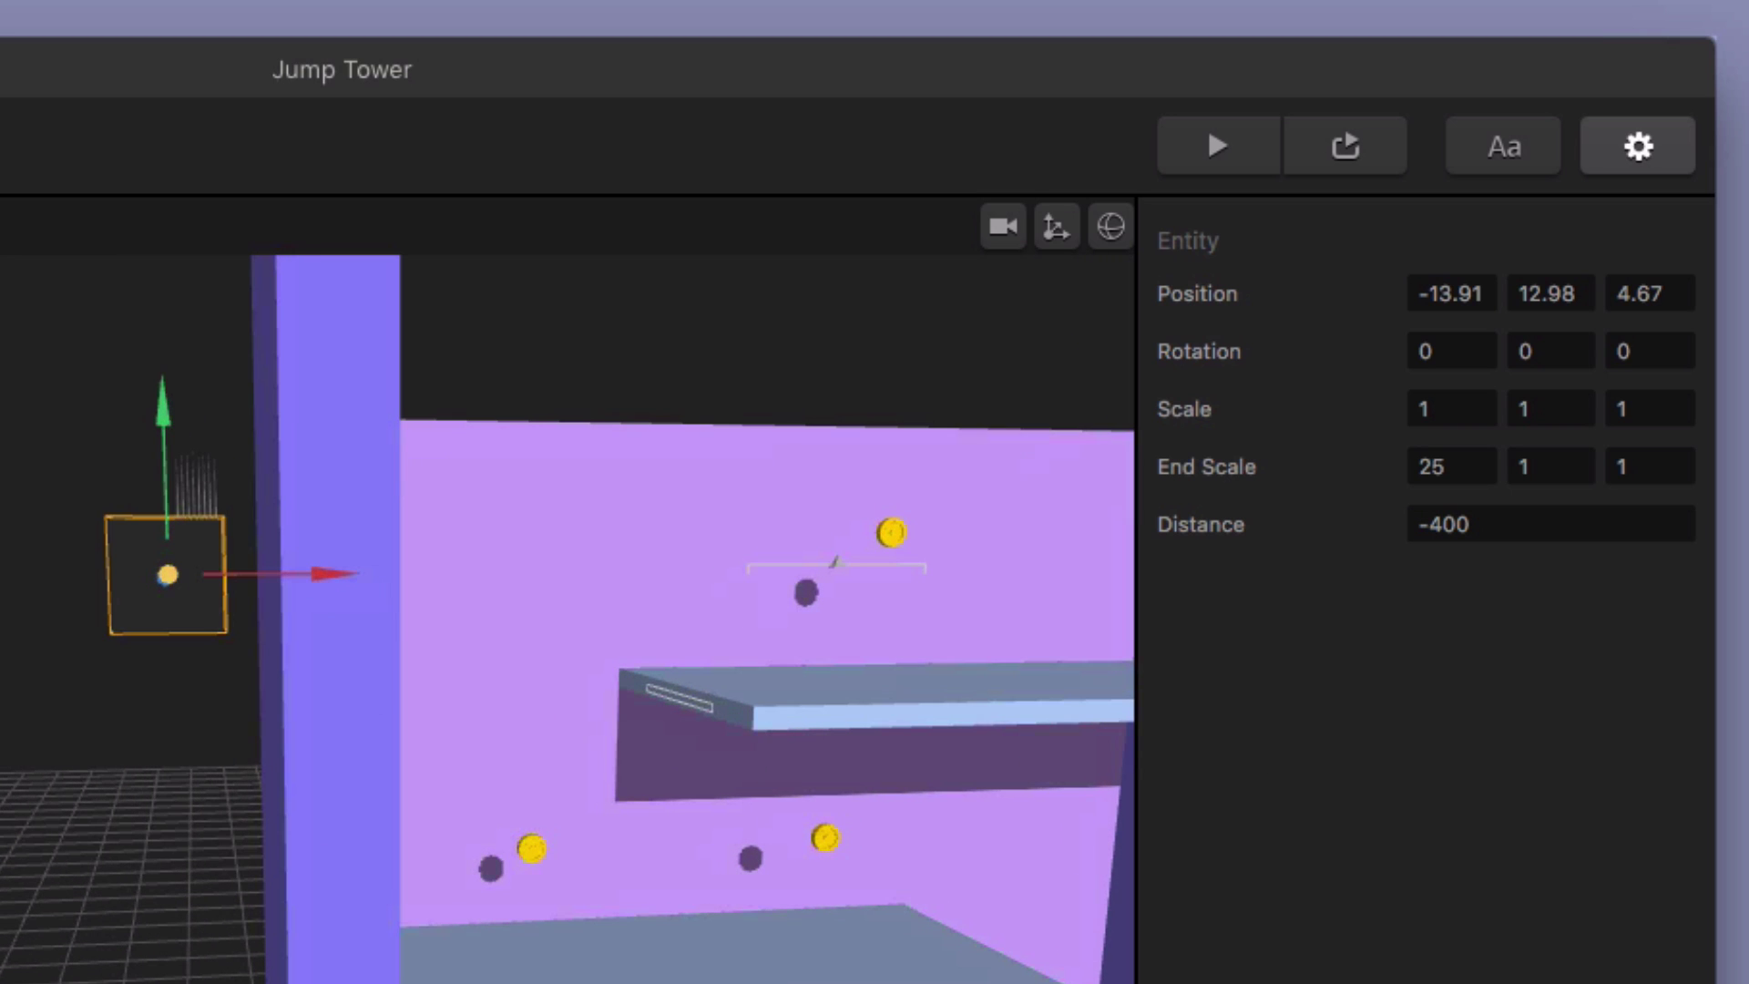
pyautogui.scroll(-2, 565, 619)
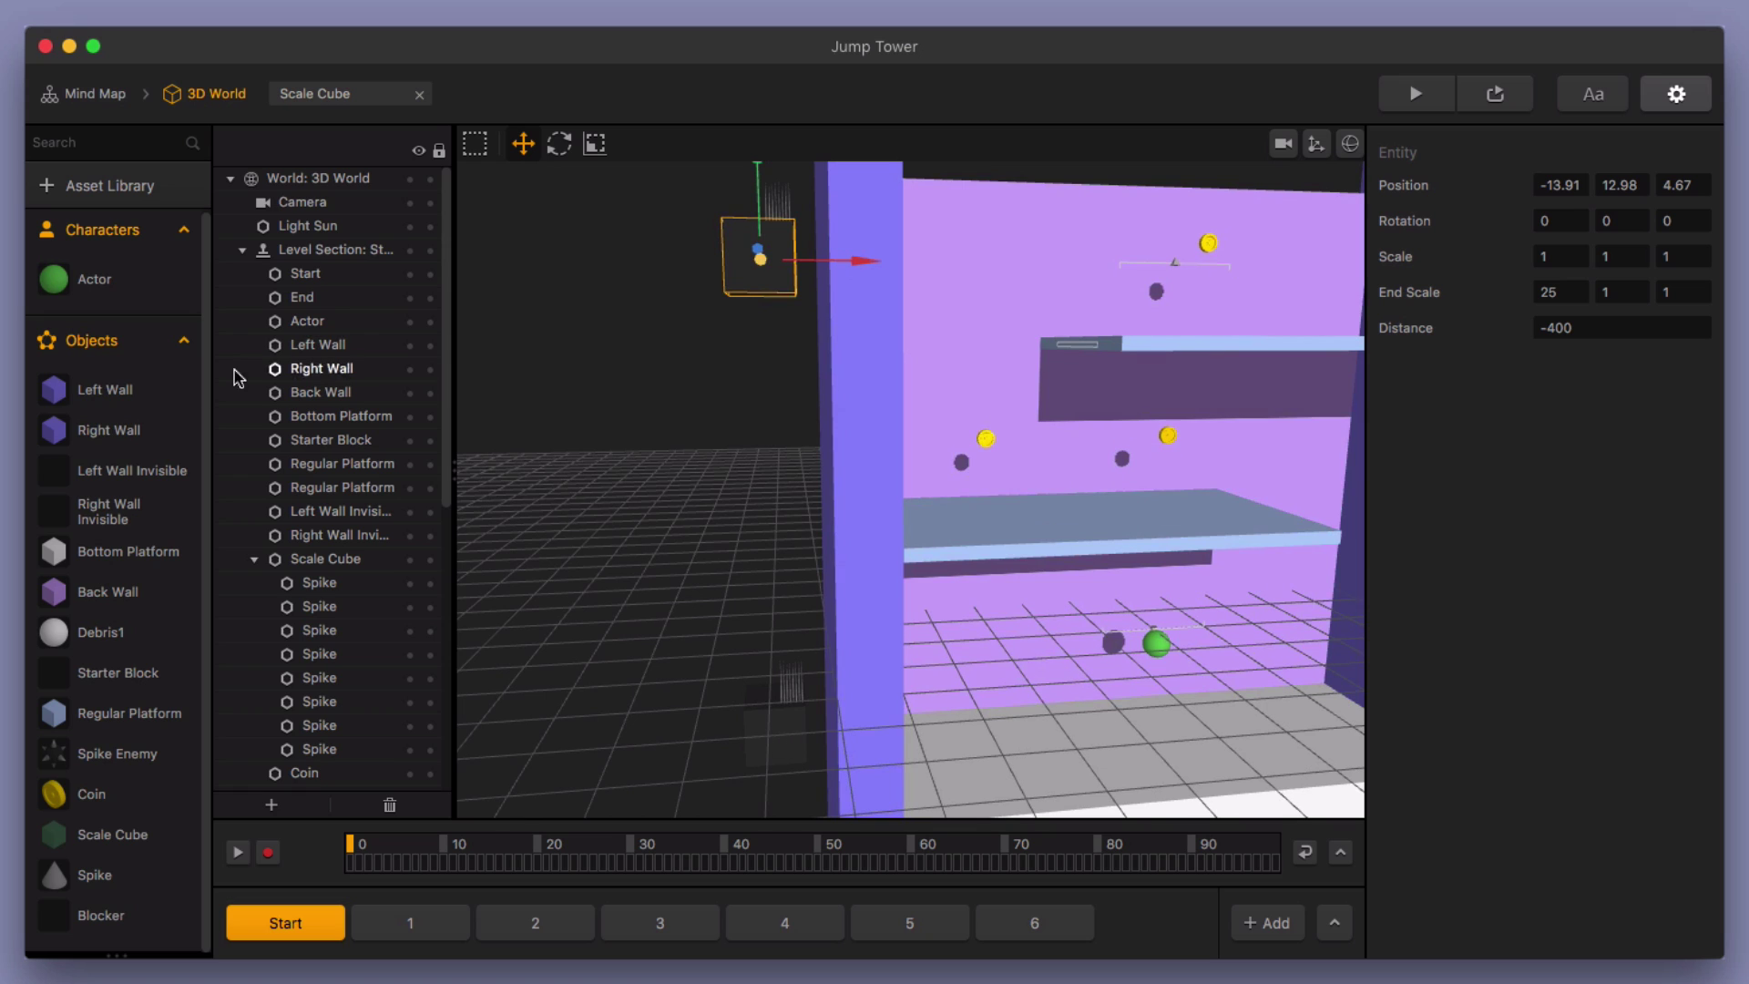
# View the Wake Up node's Distance in the Scale Cube's node graph, and compare it with the upper left cube's settings in the 3D World
pyautogui.click(114, 674)
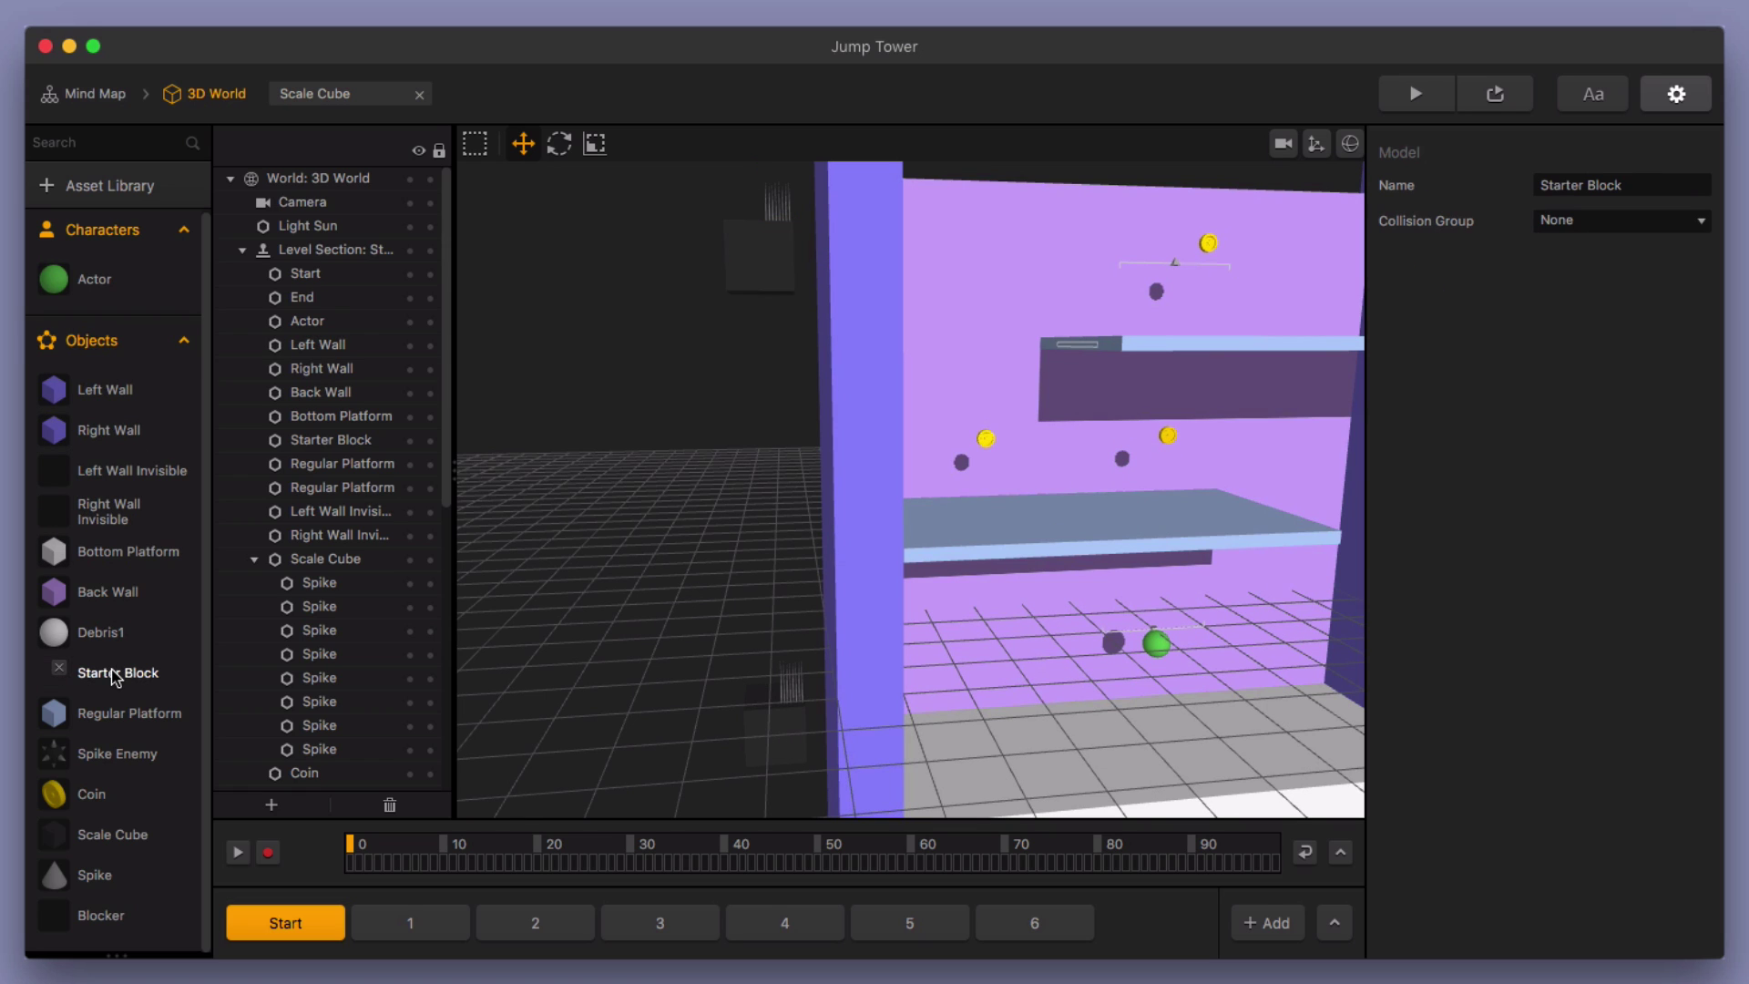
pyautogui.doubleClick(114, 835)
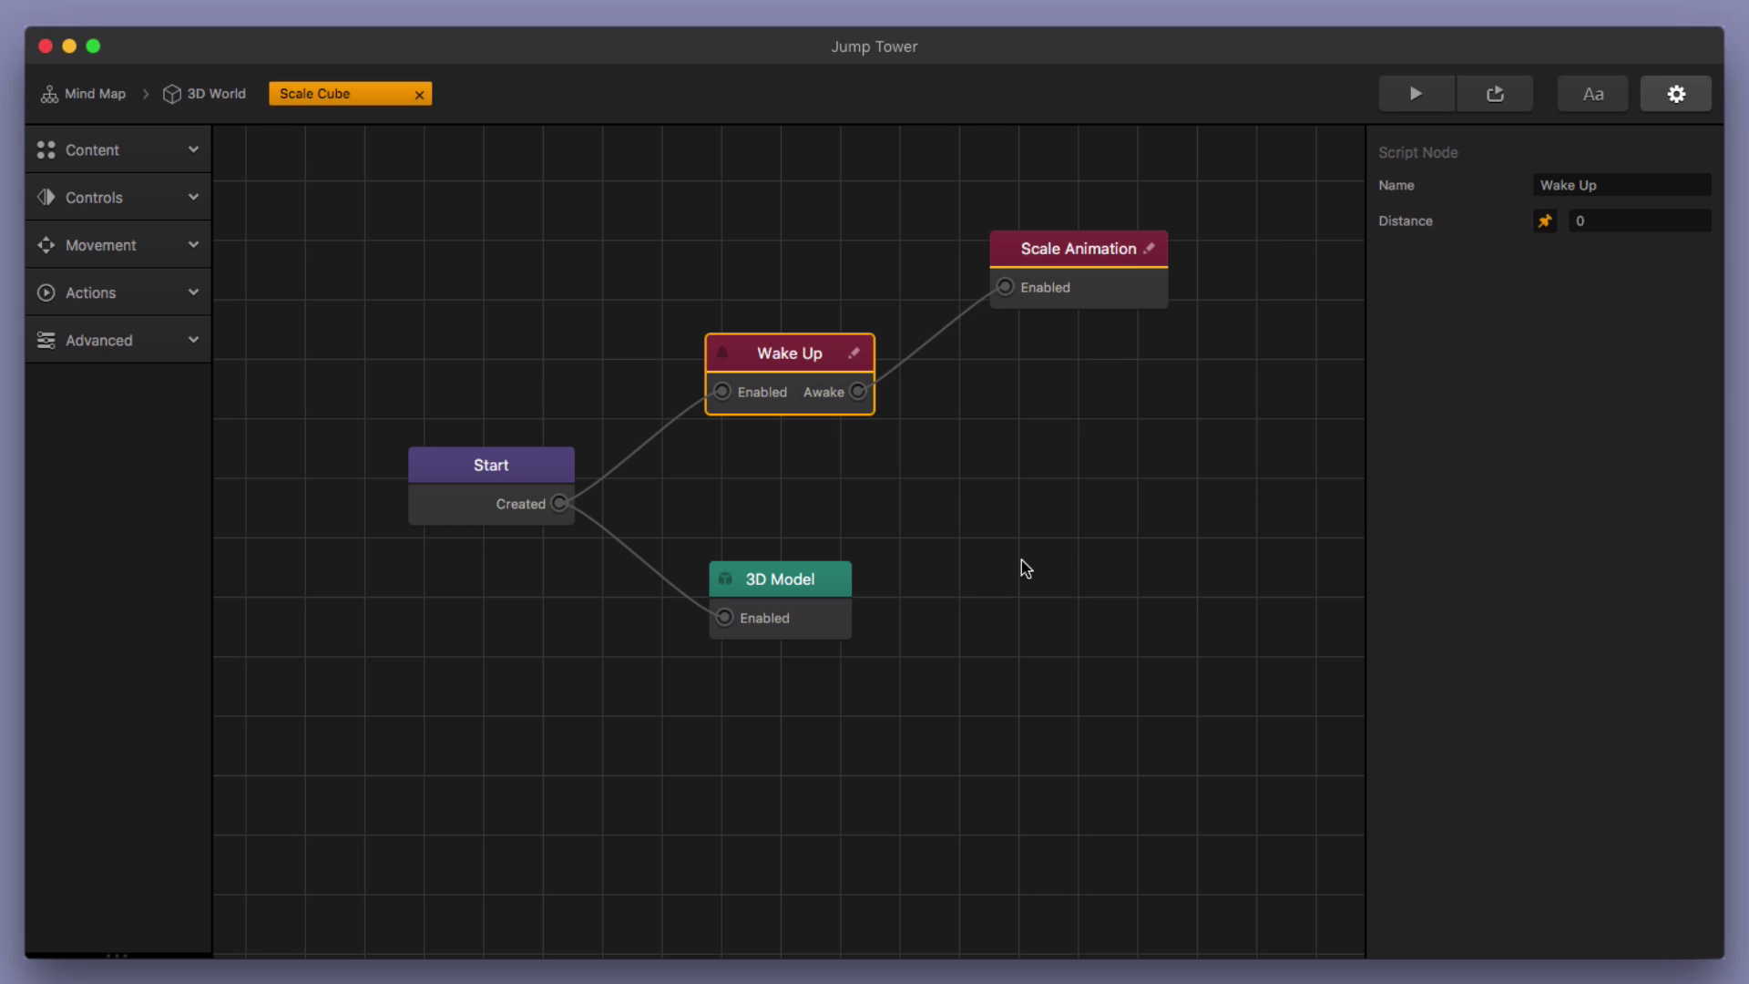
pyautogui.click(209, 99)
pyautogui.click(781, 266)
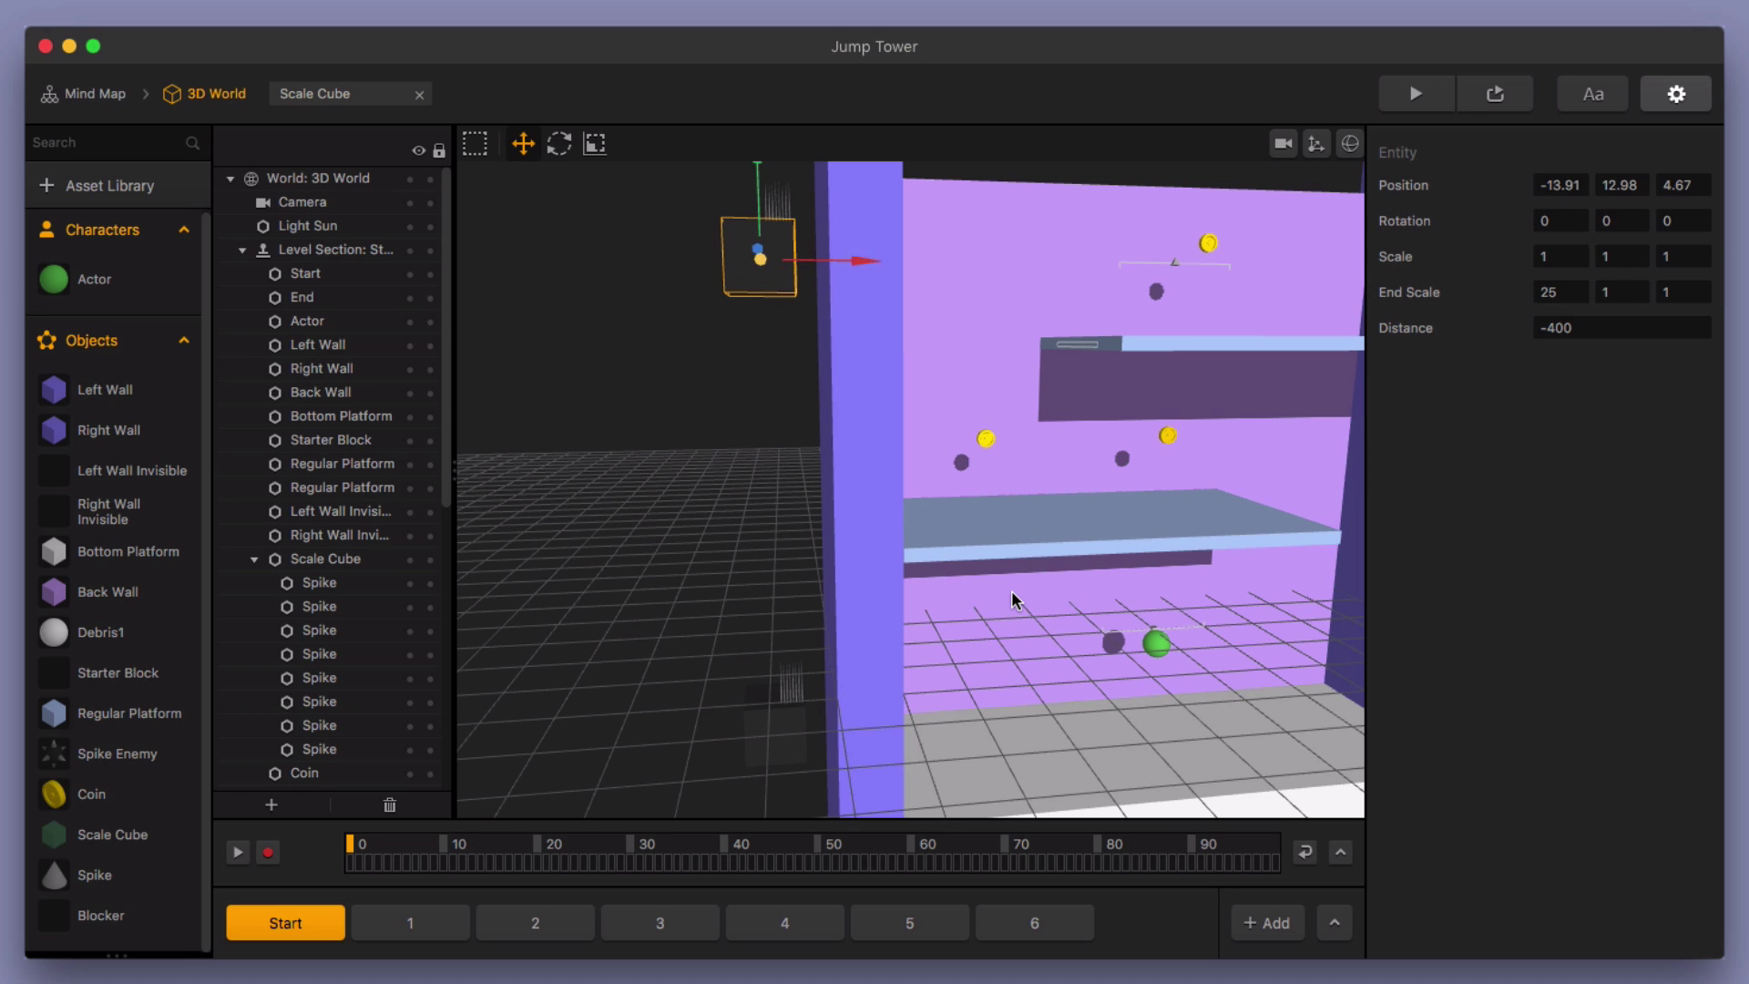
pyautogui.moveTo(979, 610); pyautogui.dragTo(755, 730, button='right')
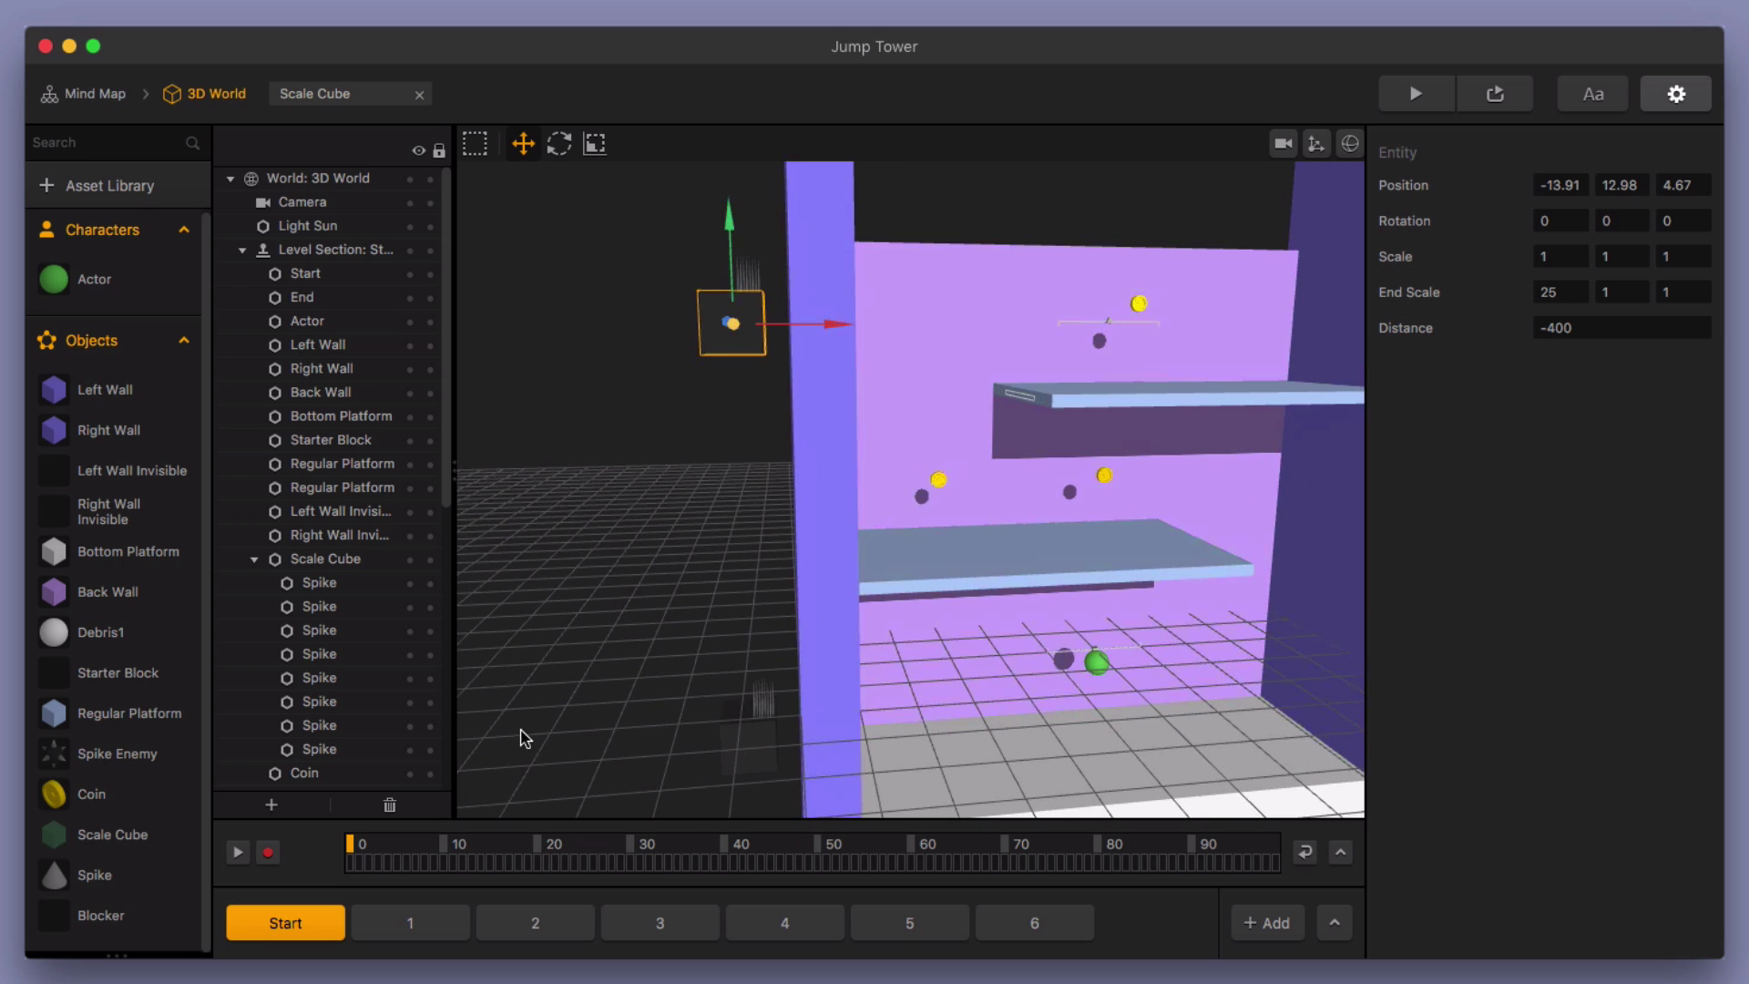
# Revisit the Scale Cube's node graph, return to the 3D World and start the game preview
pyautogui.doubleClick(108, 838)
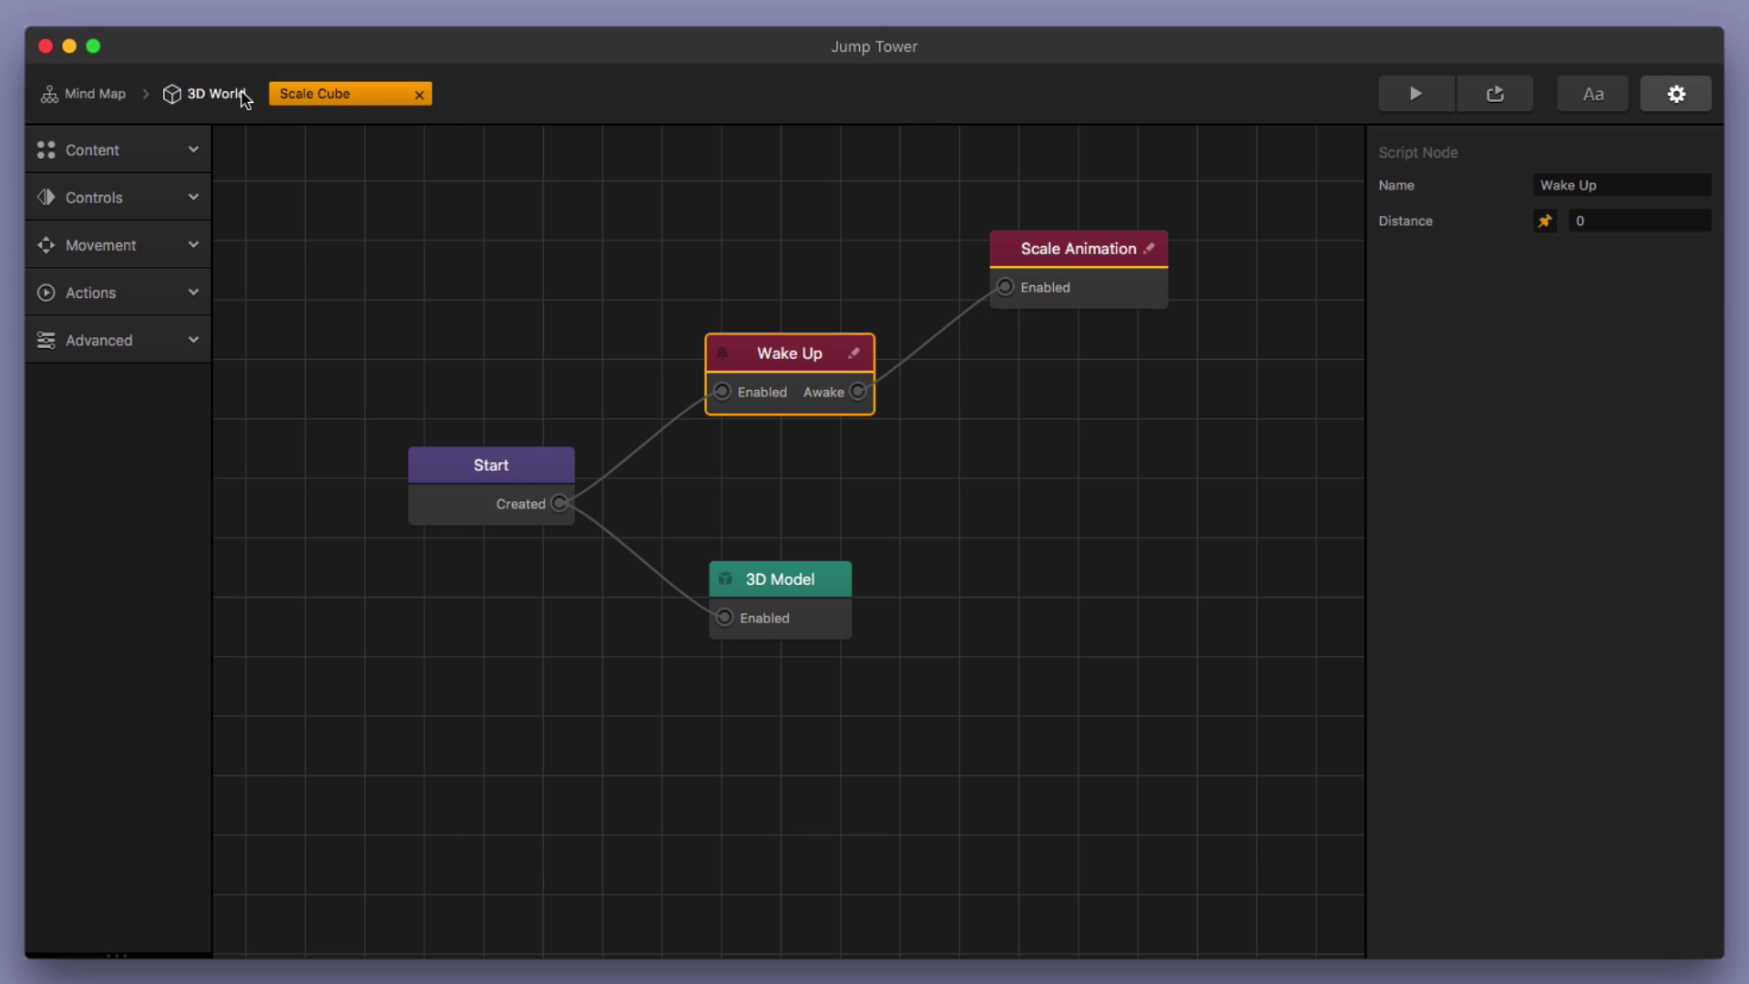
pyautogui.click(214, 93)
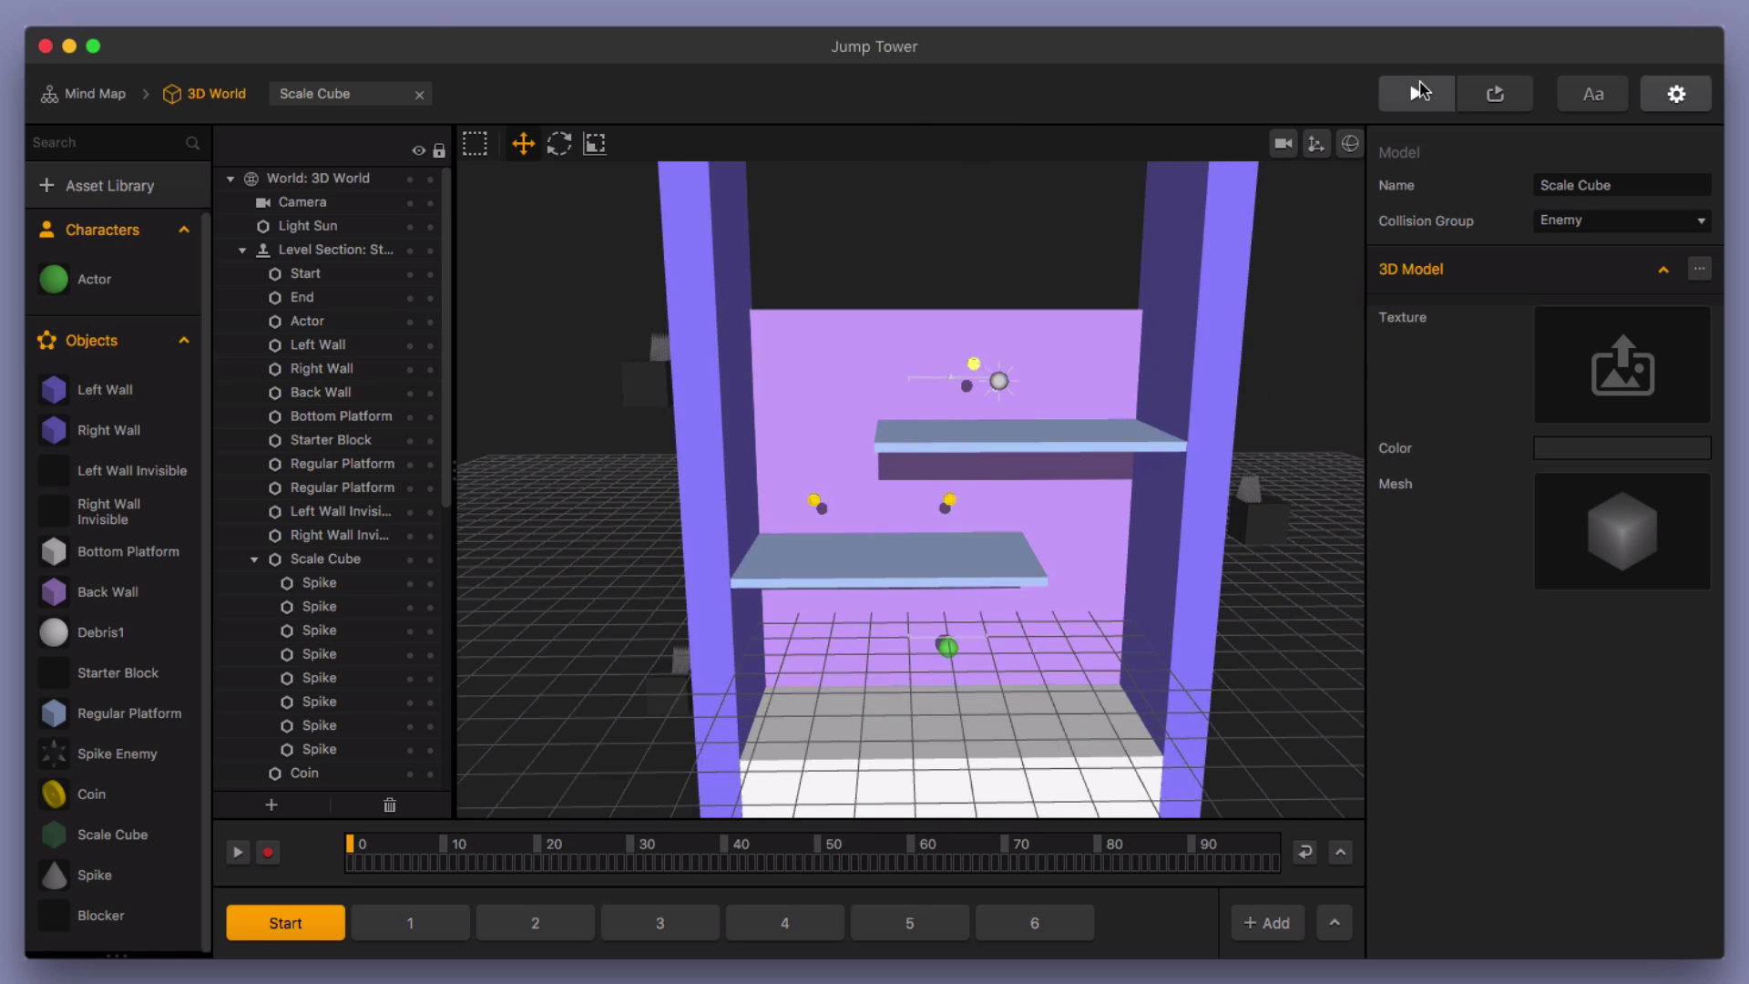
pyautogui.click(1419, 91)
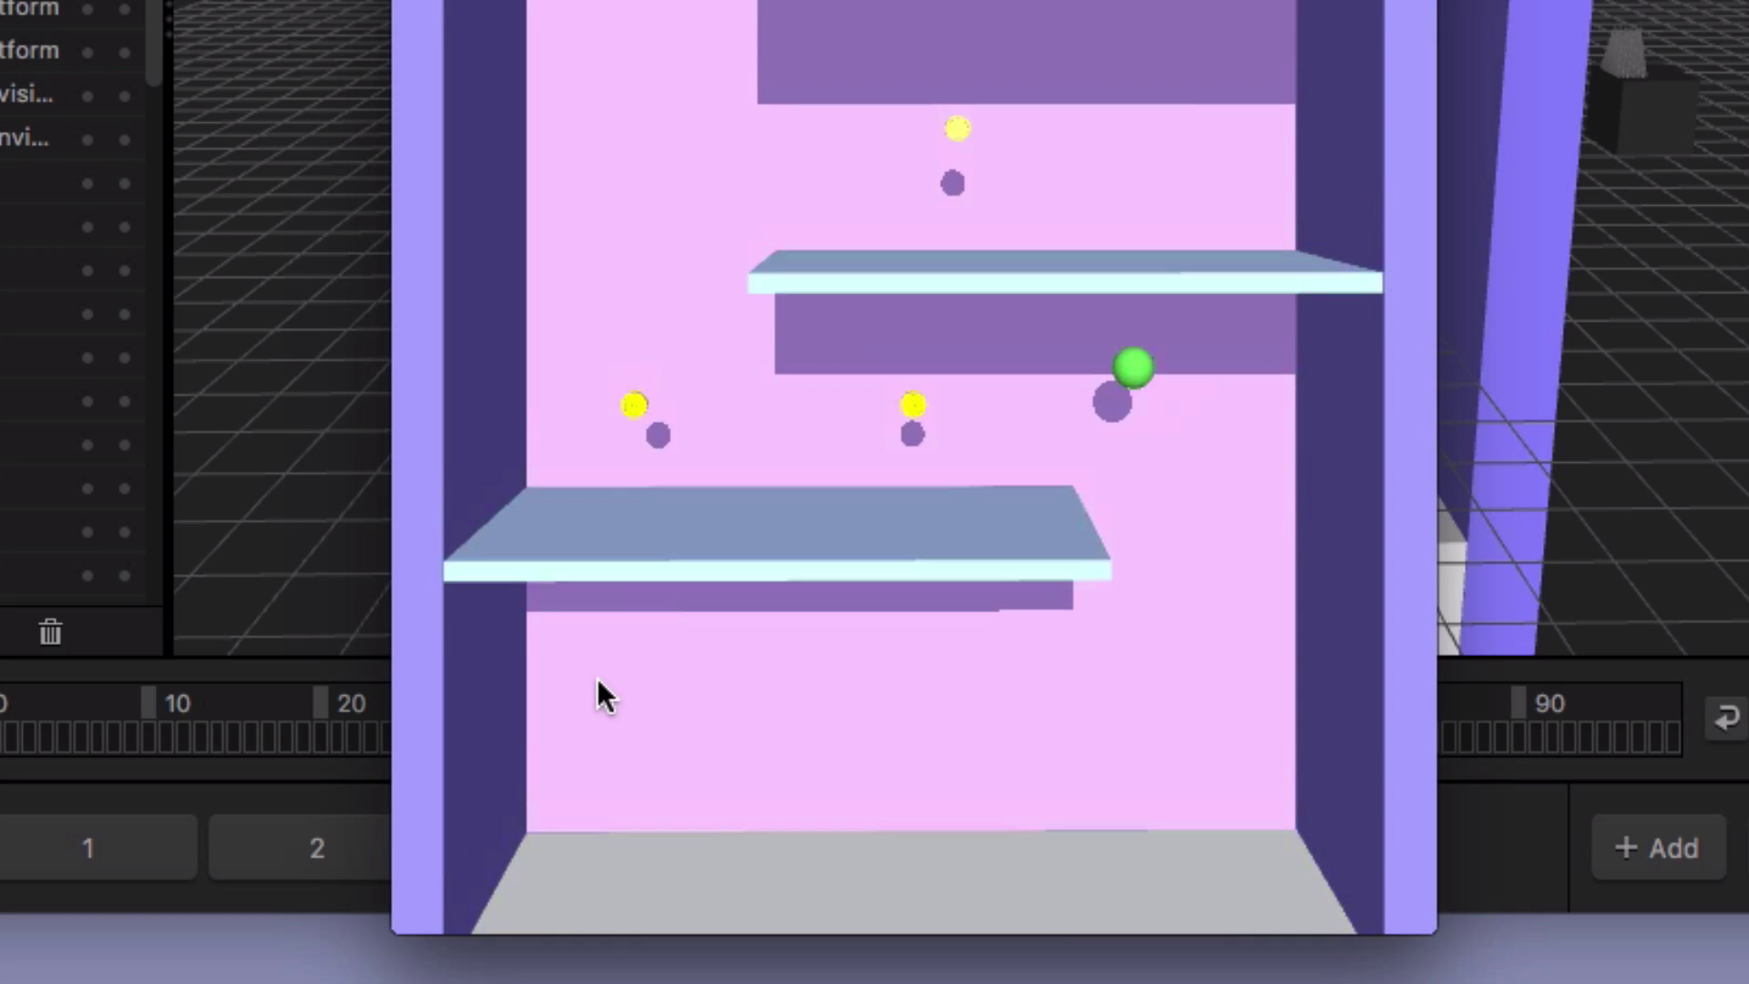